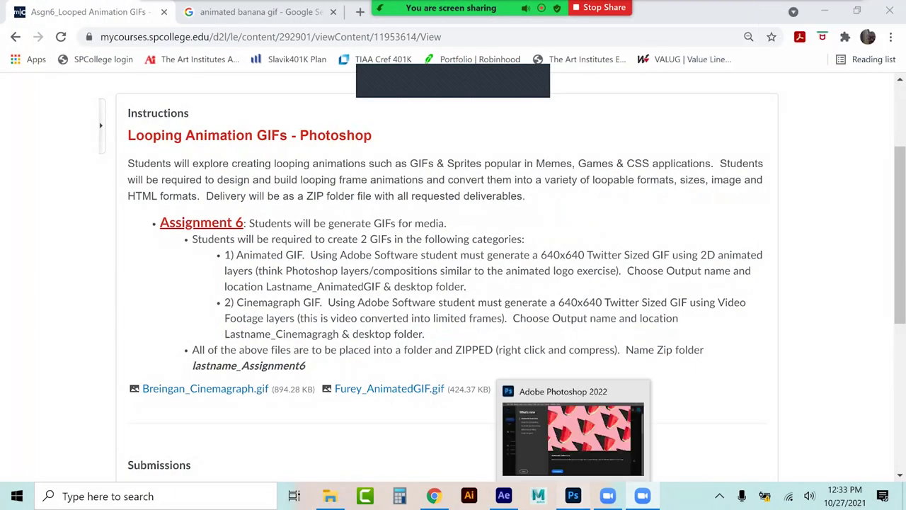
Start a Video Frames to Layers import from Photoshop's File menu.
left_click(574, 496)
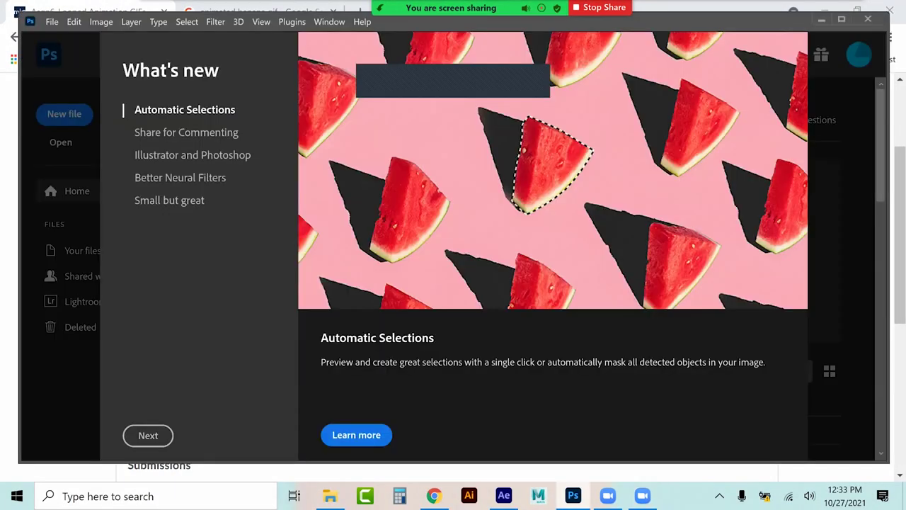
left_click(52, 22)
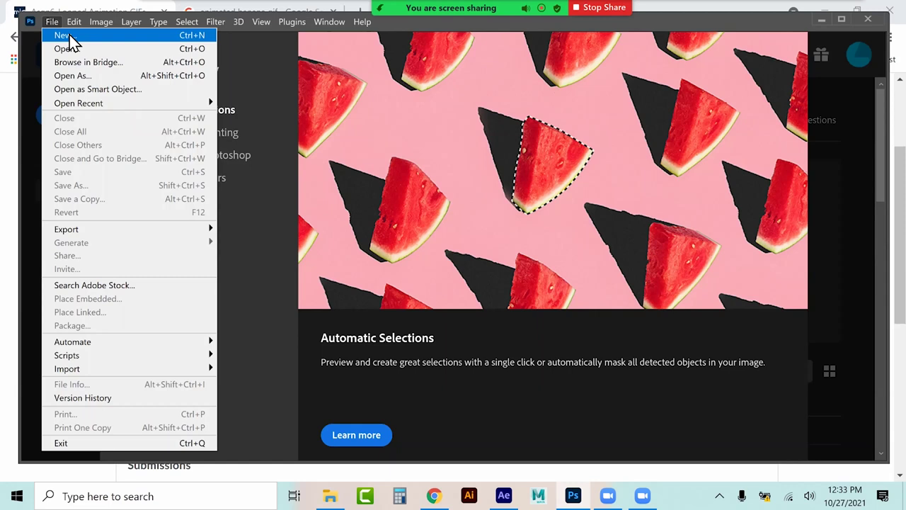
mouse_move(106, 368)
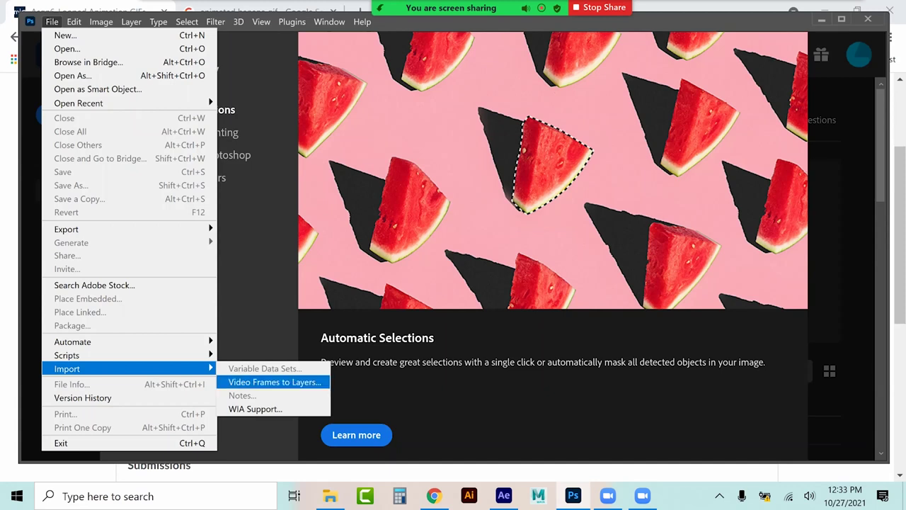
left_click(275, 381)
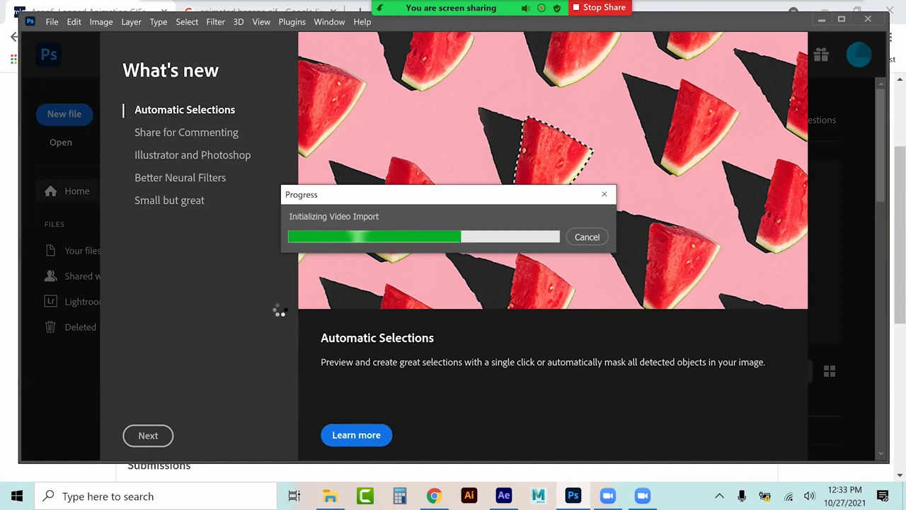
key("ctrl+o")
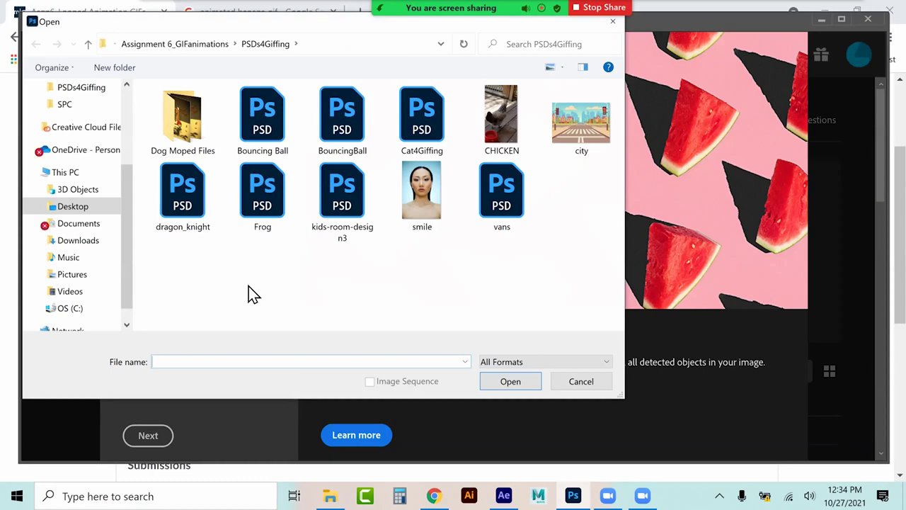
Open the CHICKEN video from the PSDs4Giffing folder.
left_click(495, 119)
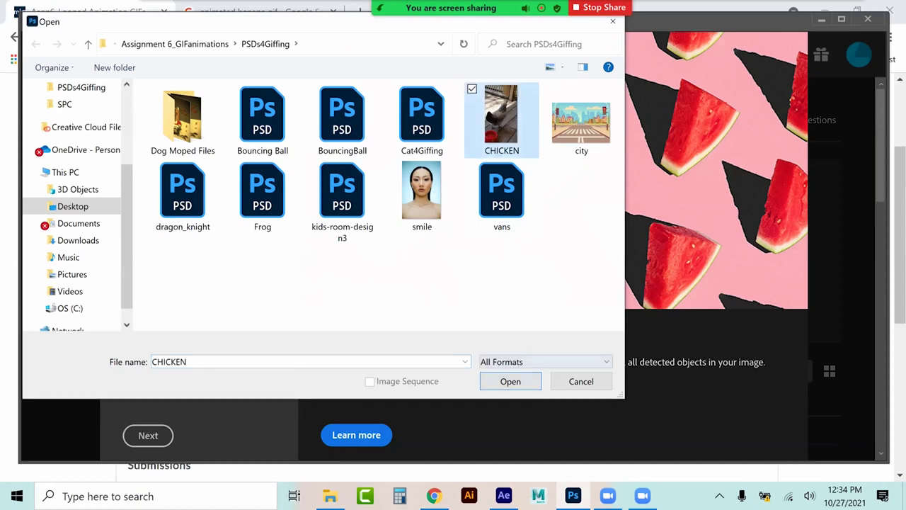
key("Return")
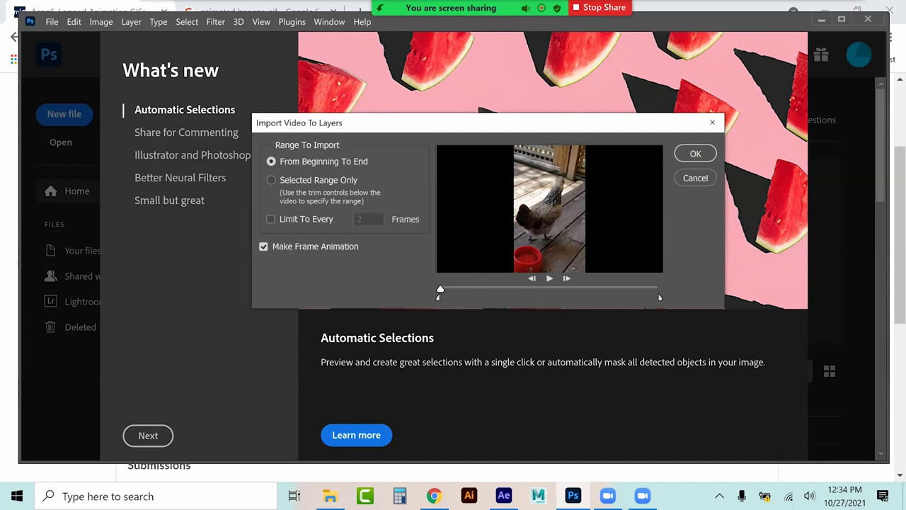
Preview the CHICKEN clip, then import it as a frame animation limited to every 3 frames.
left_click_drag(440, 288, 484, 287)
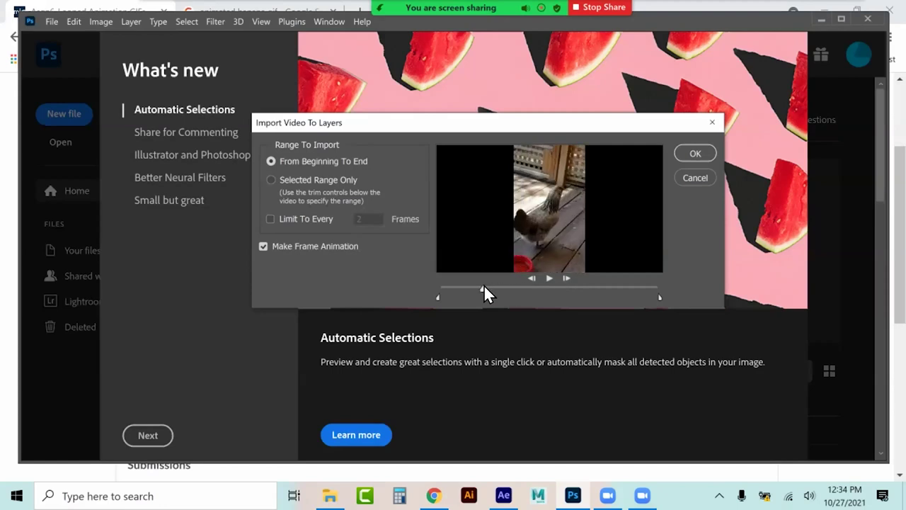
left_click_drag(484, 284, 439, 284)
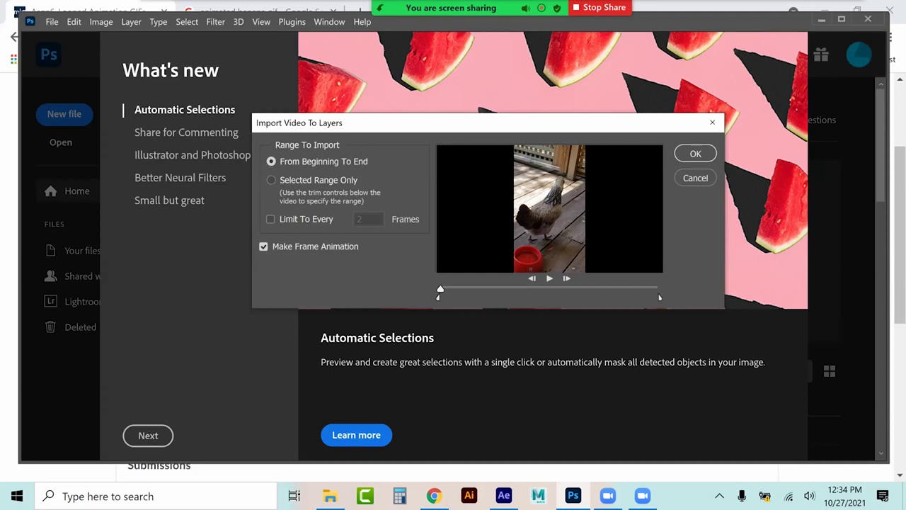
left_click(271, 219)
double_click(367, 219)
key("BackSpace")
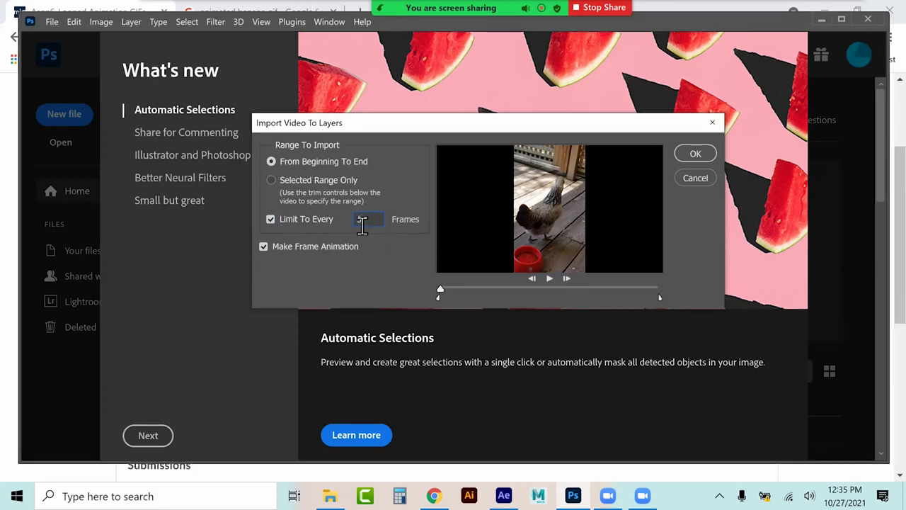
type("3")
left_click(695, 153)
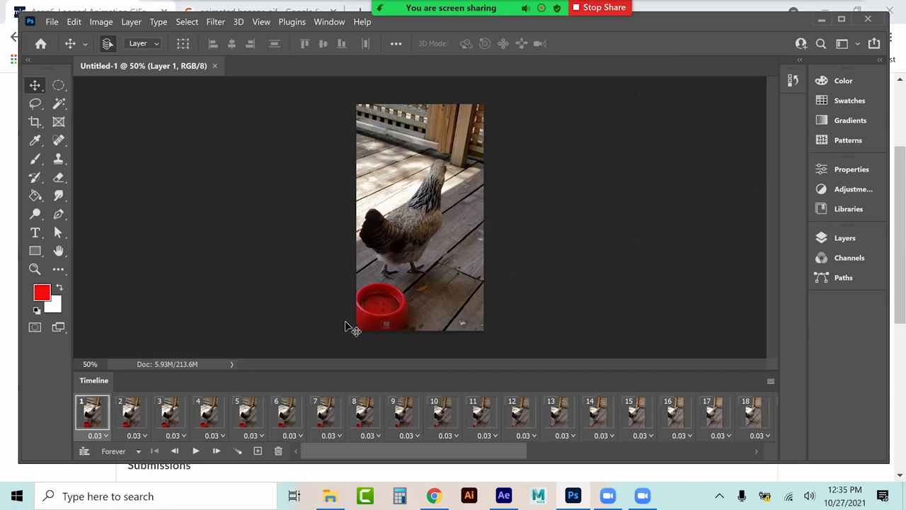
left_click(98, 21)
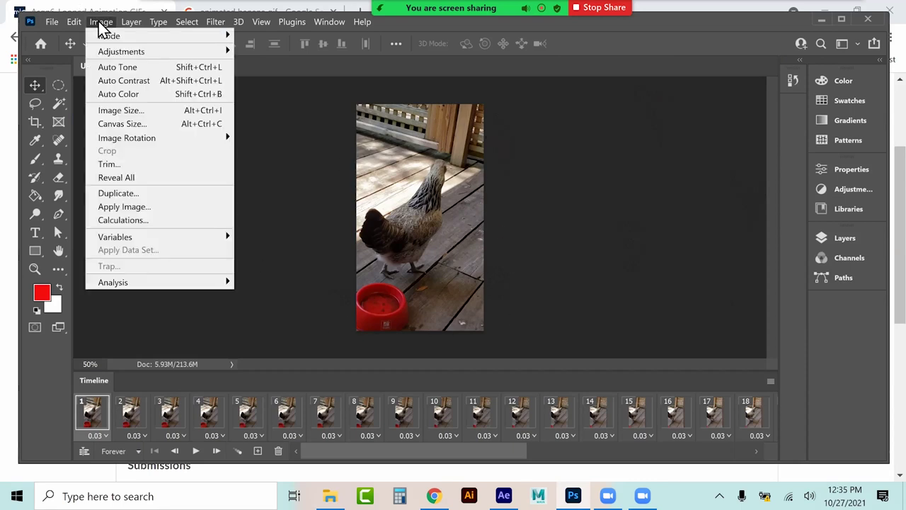
left_click(119, 125)
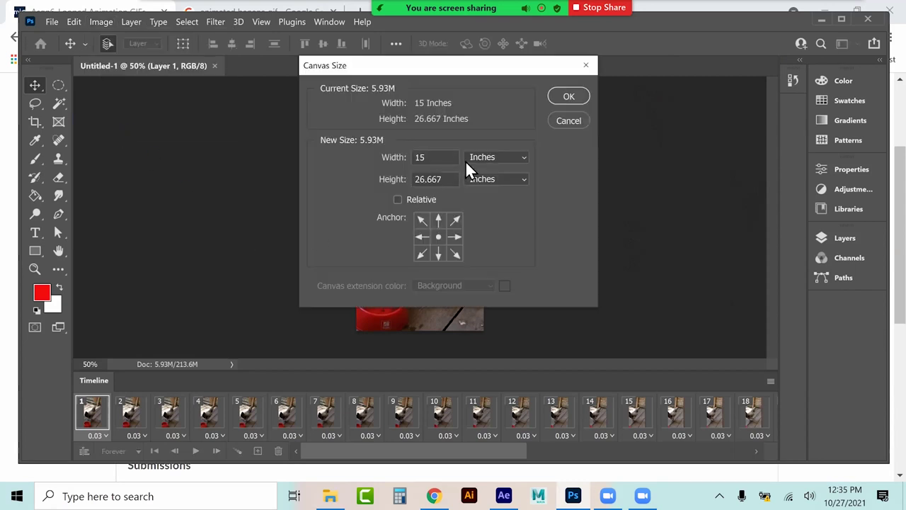
left_click(469, 159)
left_click(487, 178)
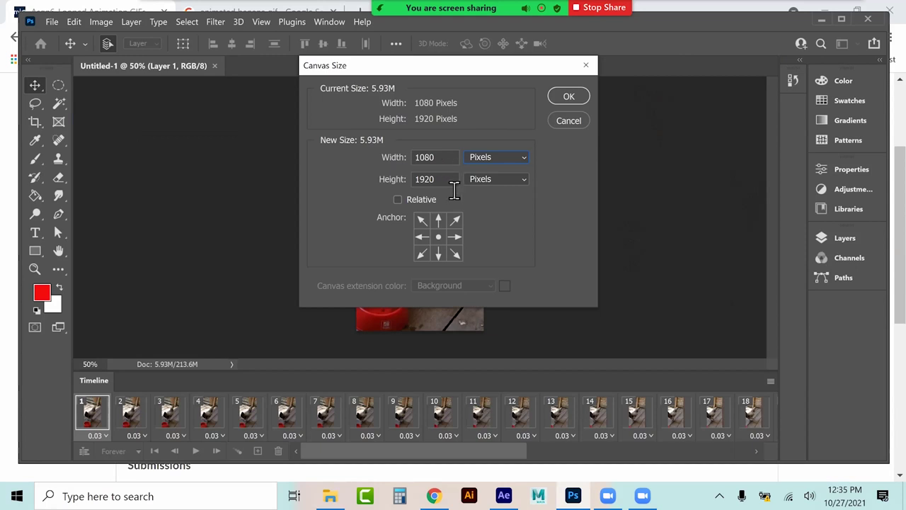
left_click(565, 121)
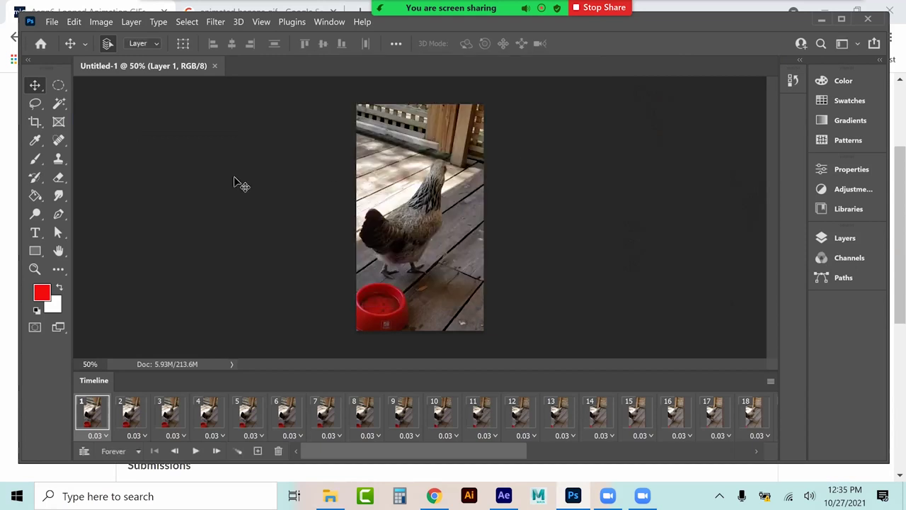
left_click(101, 21)
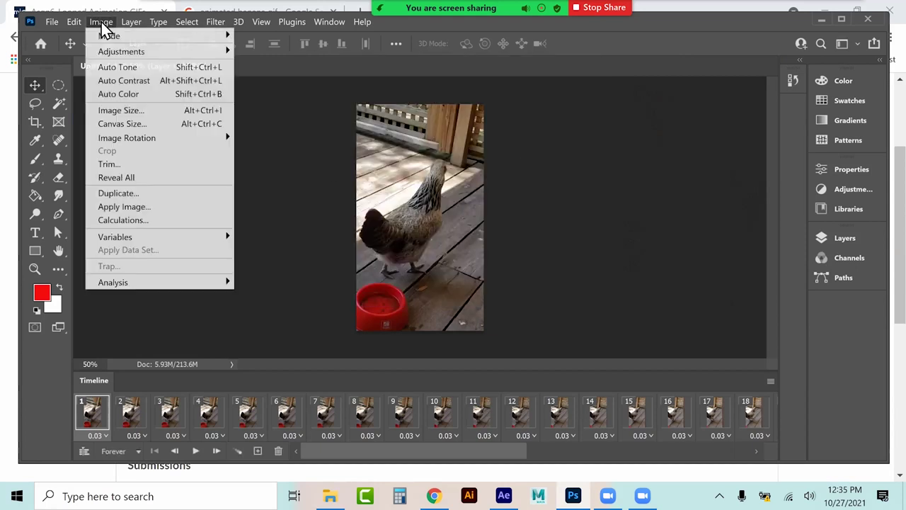
Resize the image to 640 px wide (1138 px tall) and zoom in on the canvas.
left_click(127, 110)
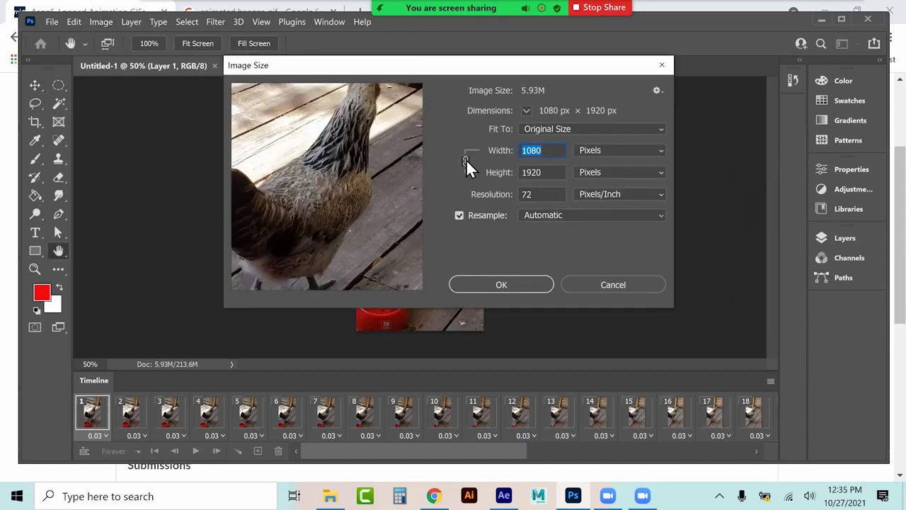
left_click(554, 152)
left_click_drag(557, 158, 531, 158)
type("6")
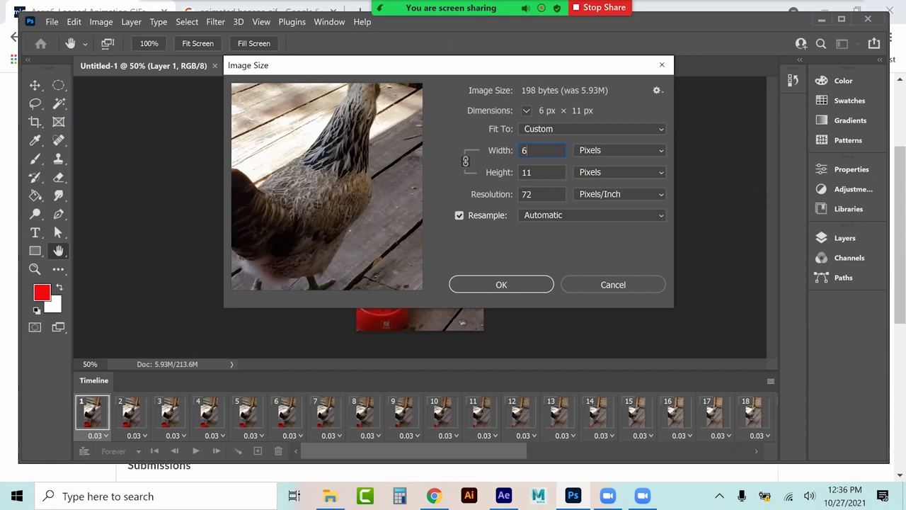
type("40")
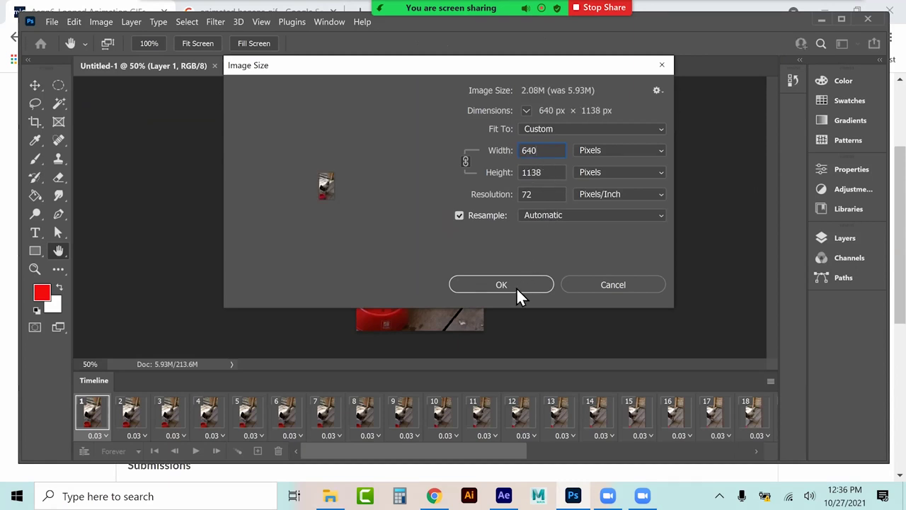
left_click(516, 285)
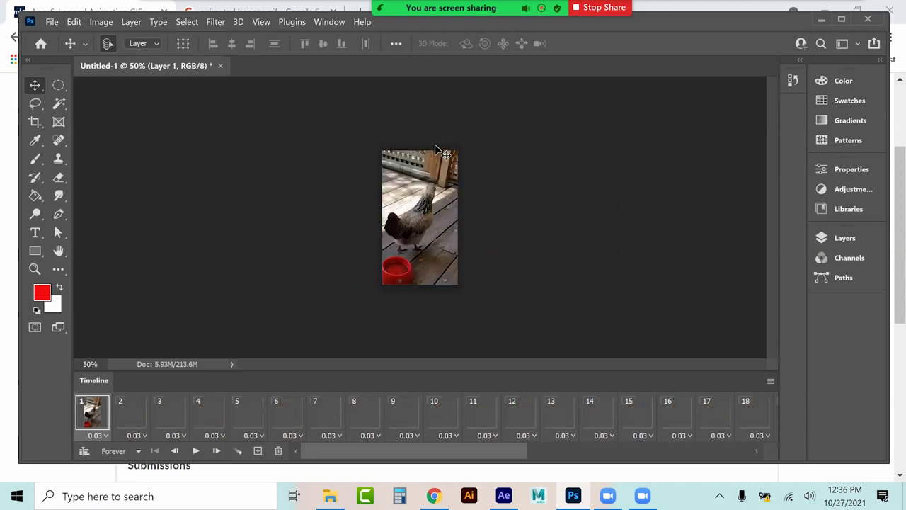
key("ctrl+equal")
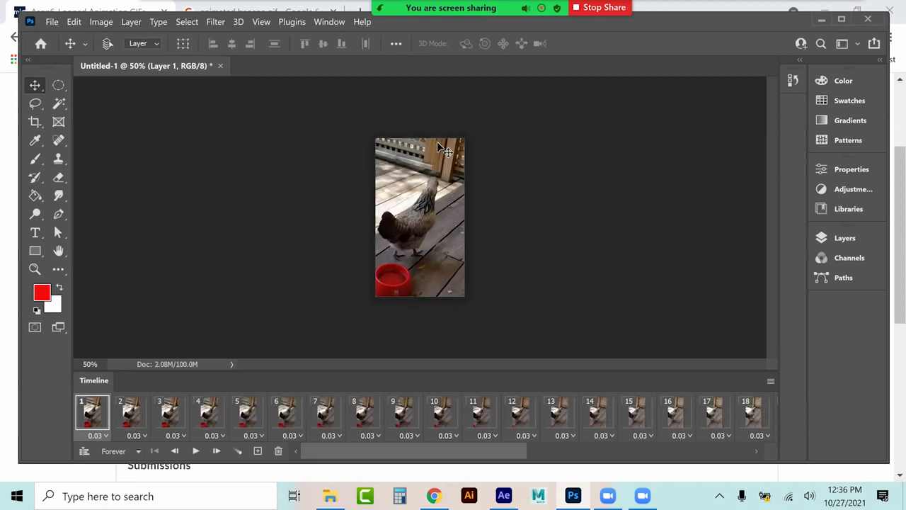
left_click(101, 21)
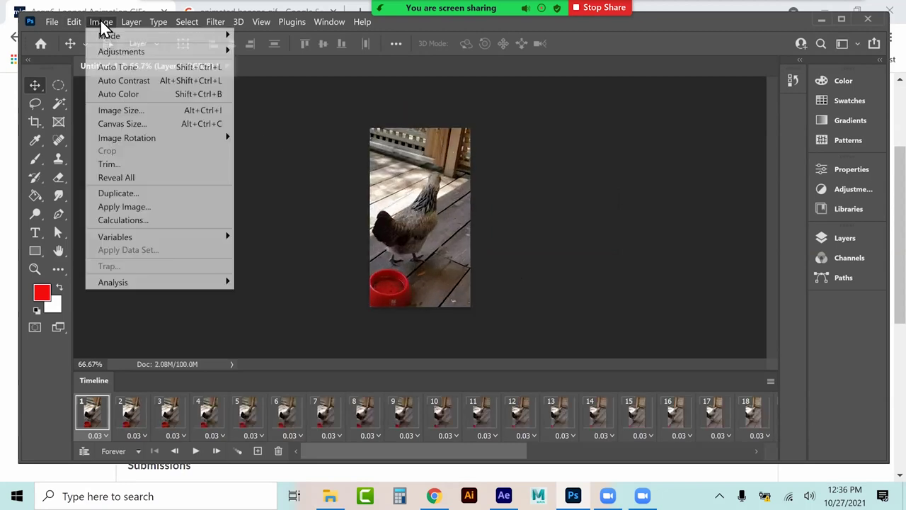
Crop the canvas to a centred 640 × 640 pixel square, accepting the clipping warning.
left_click(120, 124)
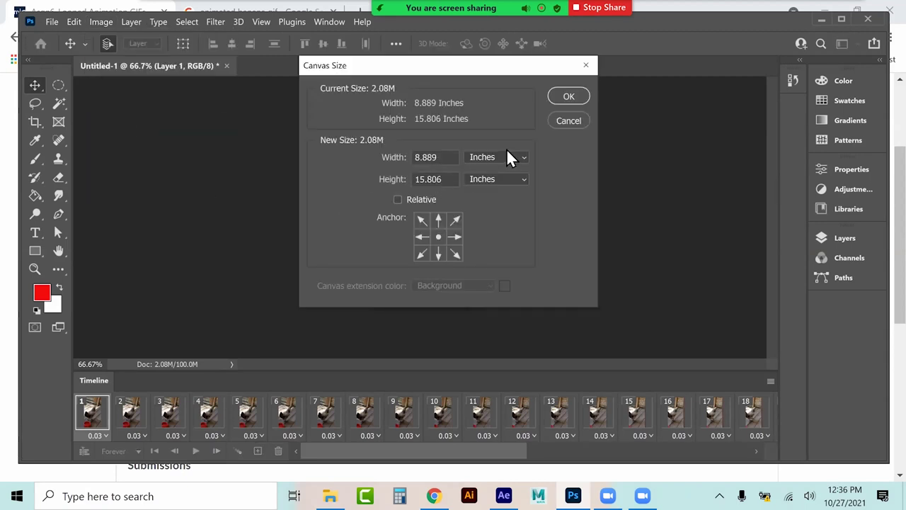
left_click(505, 157)
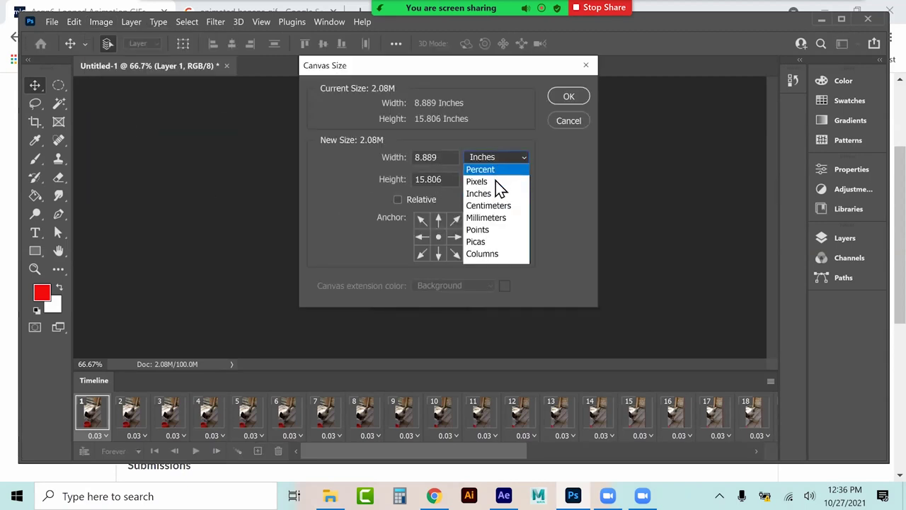
left_click(495, 181)
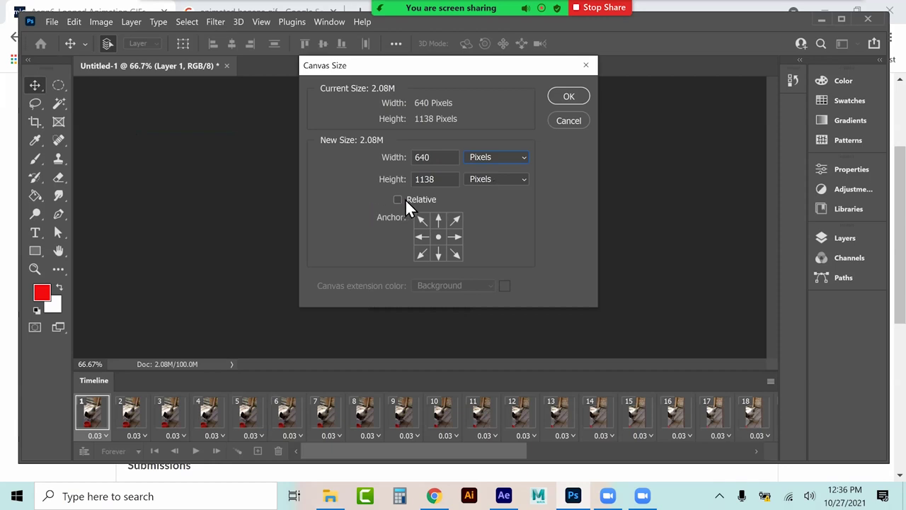
left_click(442, 181)
type("640")
left_click(564, 98)
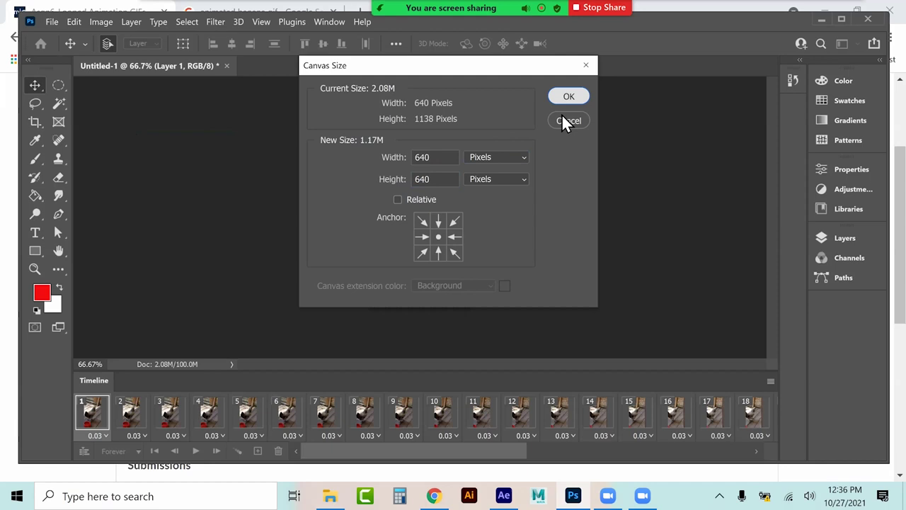
left_click(506, 219)
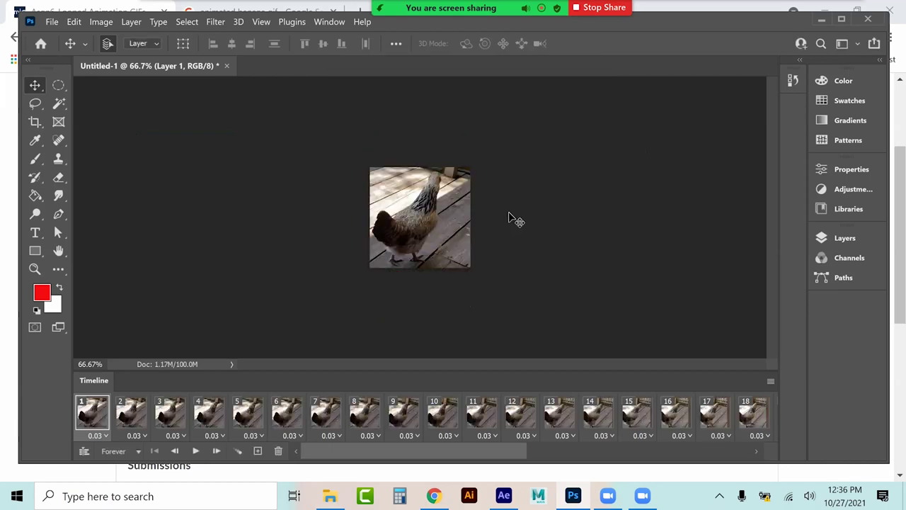
key("F7")
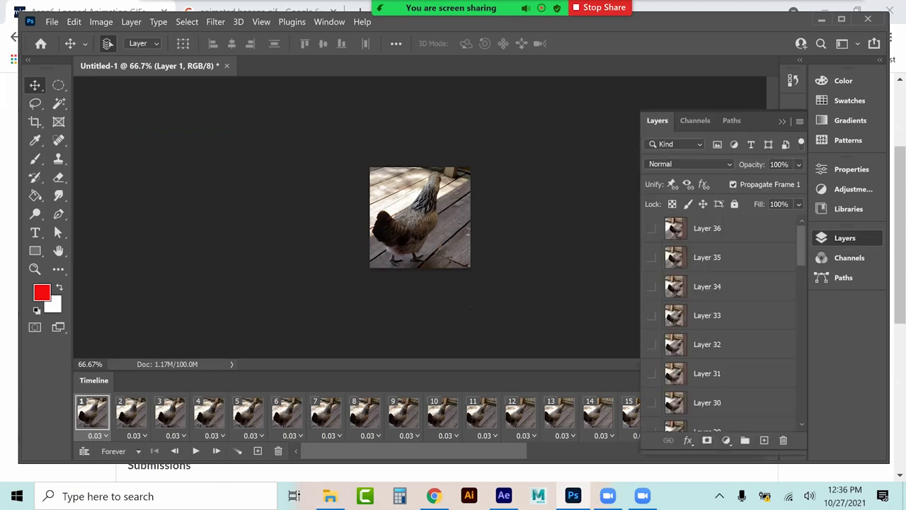
scroll(722, 322, "down", 10)
scroll(722, 323, "up", 10)
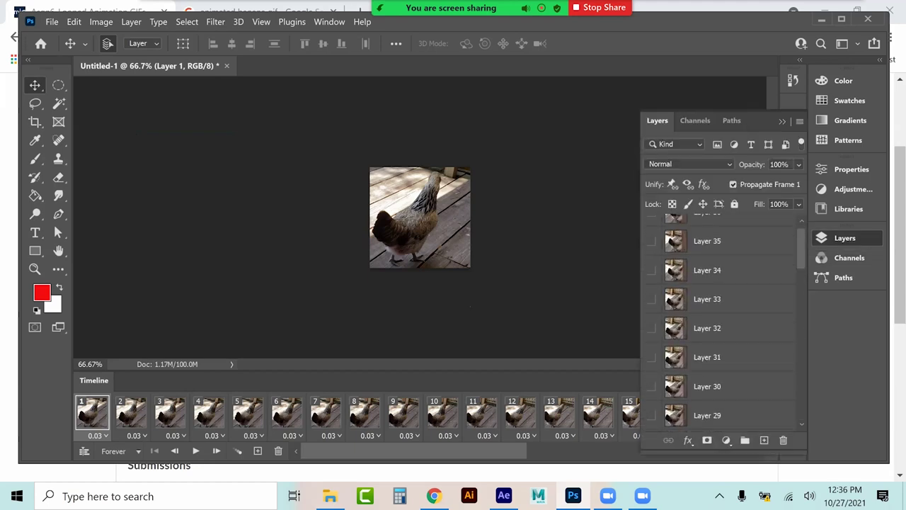
key("F7")
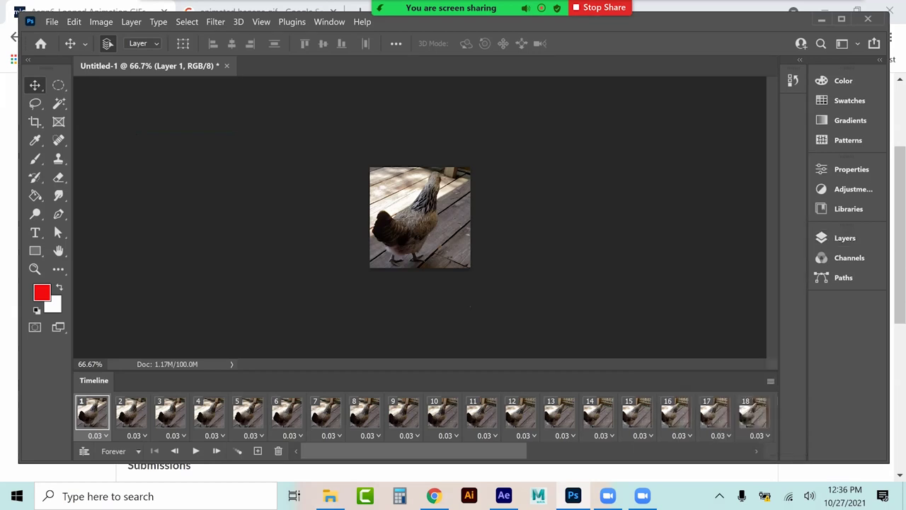
left_click(196, 451)
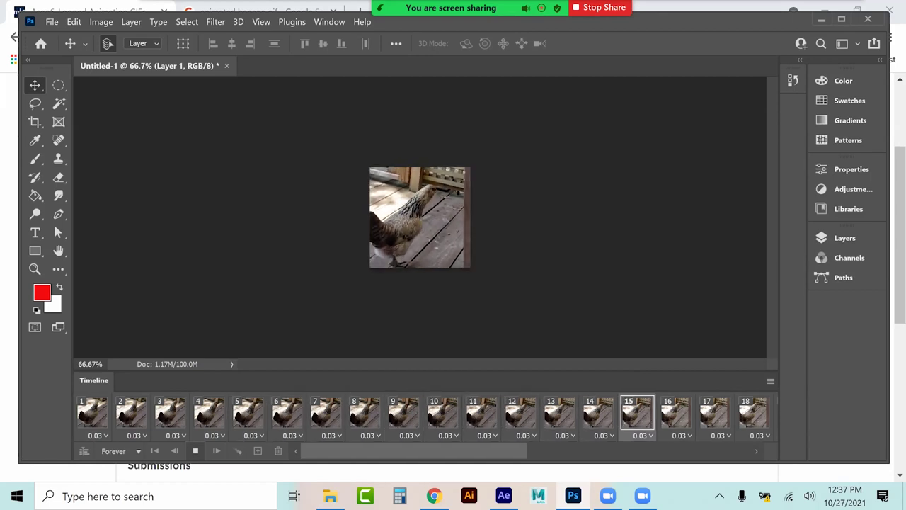
Set every timeline frame to a 0-second delay and replay the animation.
key("space")
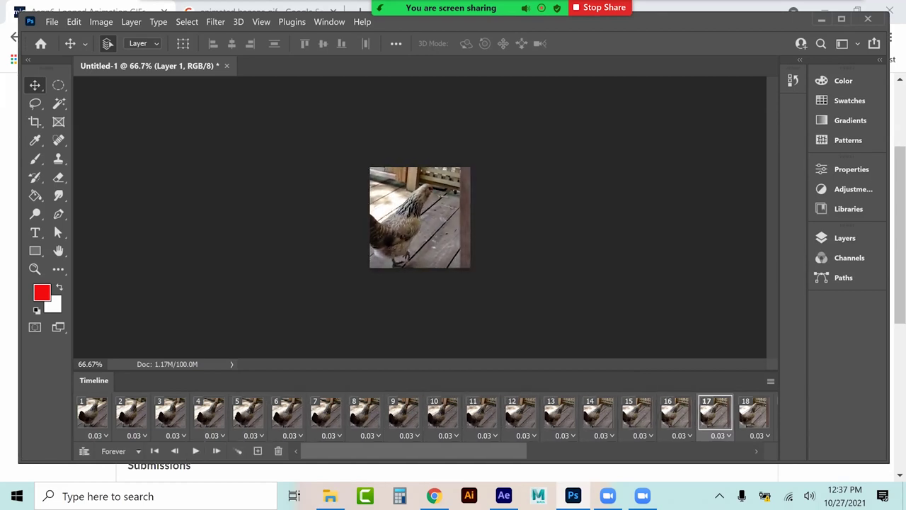
scroll(425, 414, "right", 5)
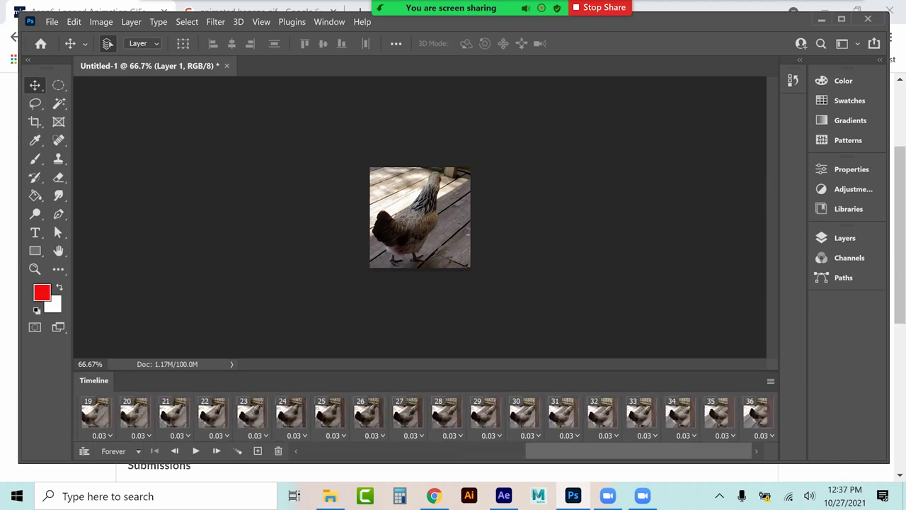
left_click(755, 413, "shift")
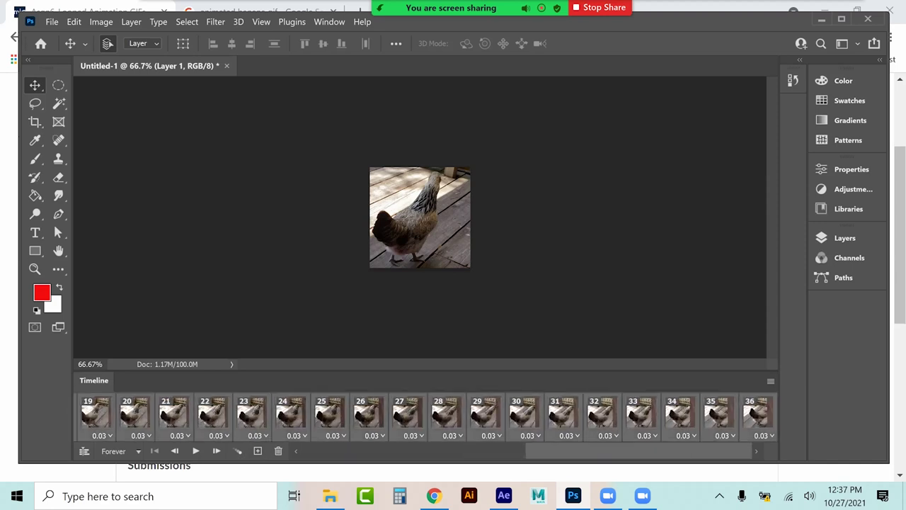
left_click(763, 436)
left_click(774, 299)
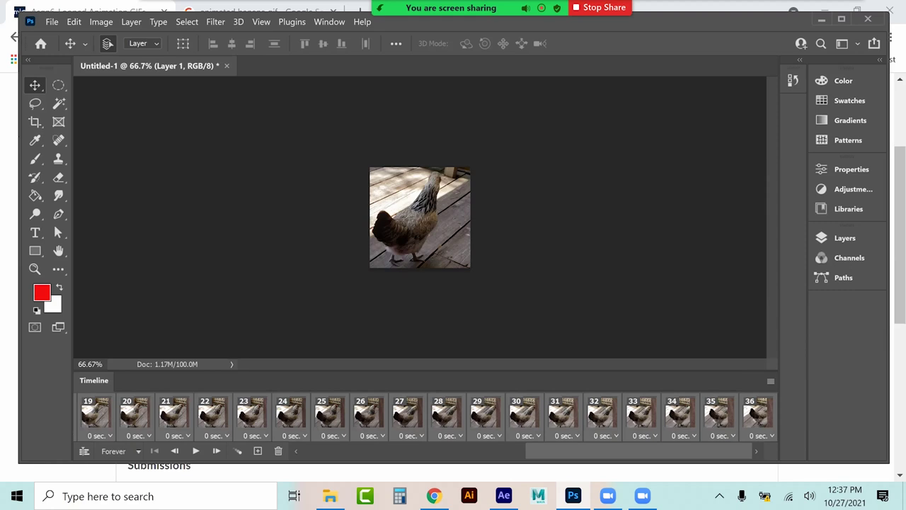
key("space")
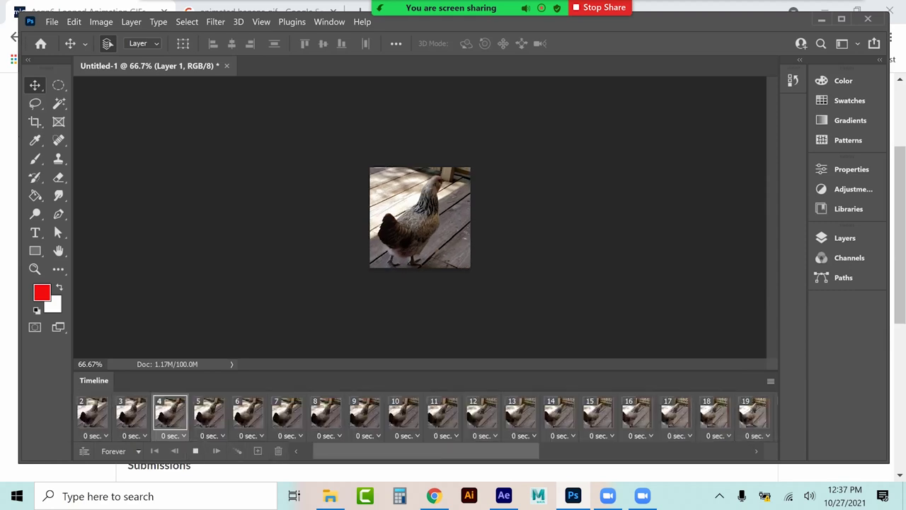
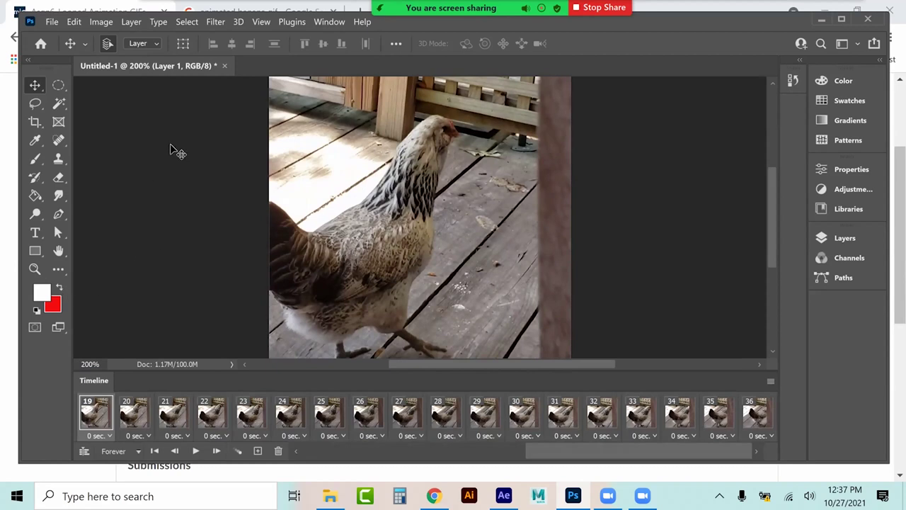
Set the Brush tool to a 15 px round tip at 100% hardness and show the Layers panel.
left_click(38, 160)
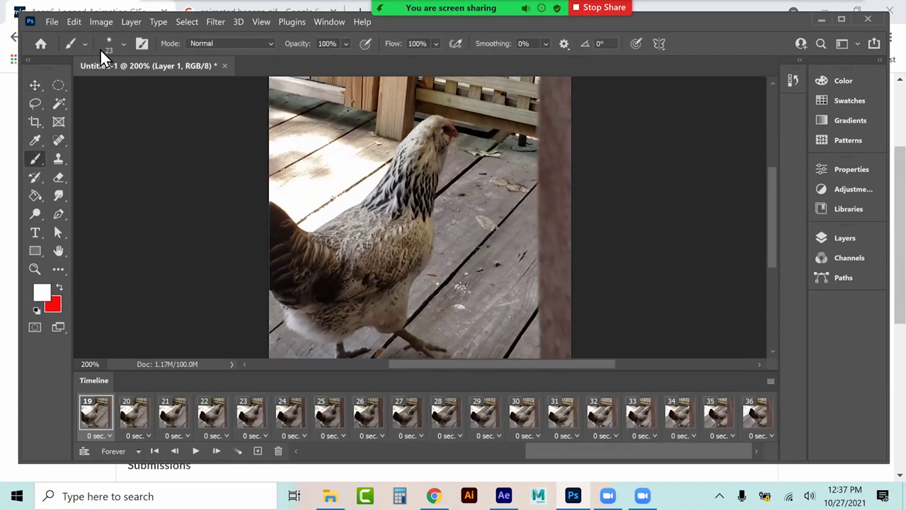
left_click(110, 43)
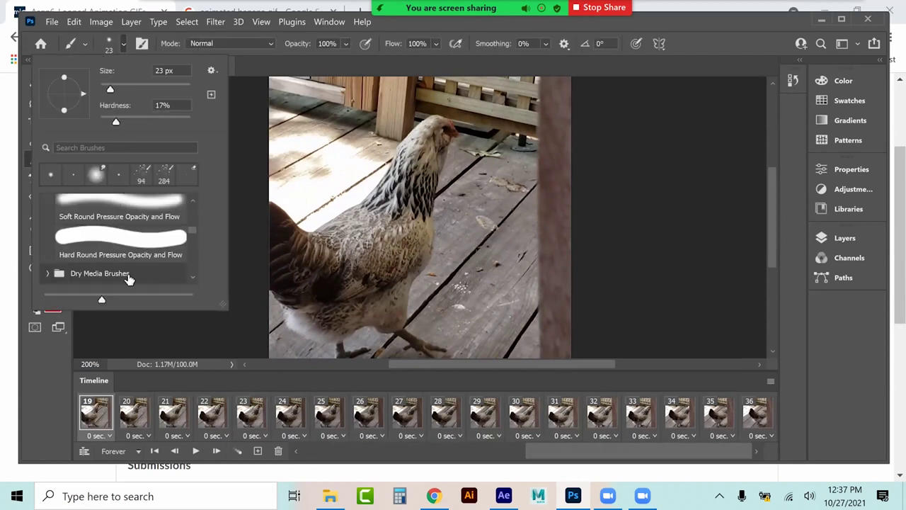
scroll(142, 243, "up", 3)
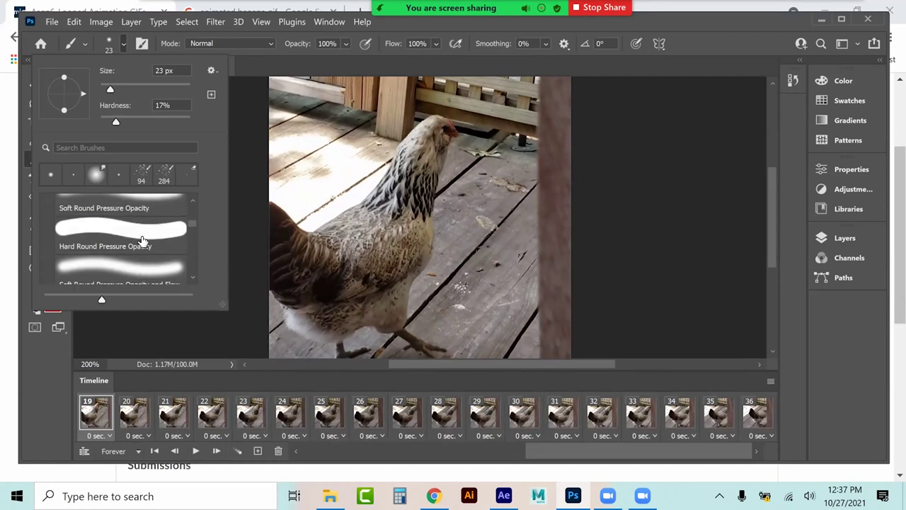
left_click(110, 88)
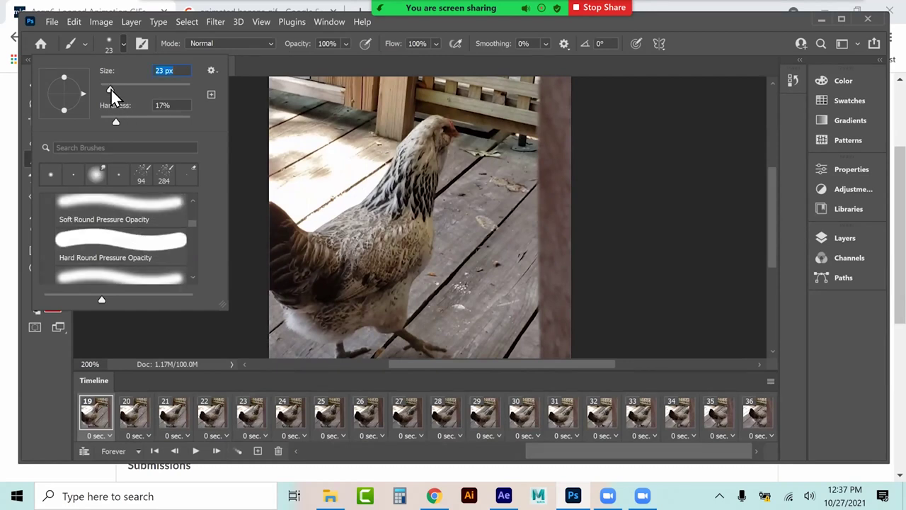
left_click_drag(179, 119, 198, 118)
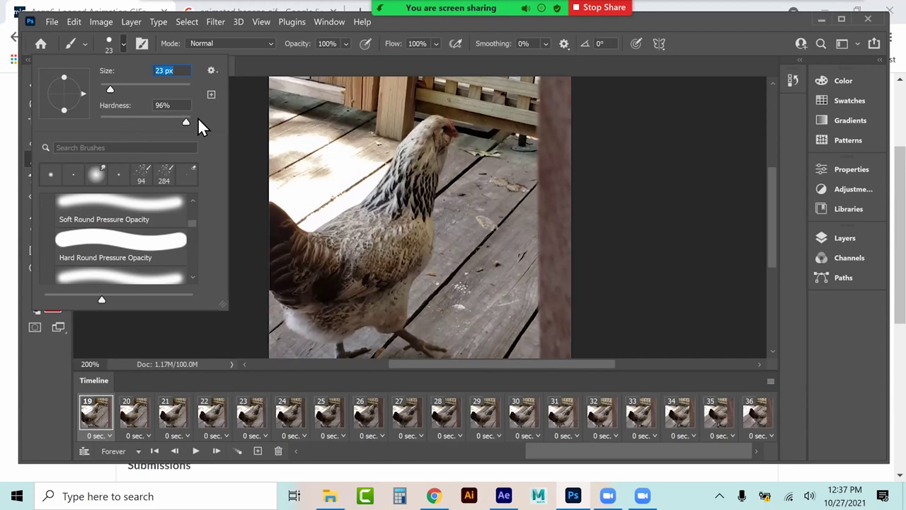
left_click_drag(110, 88, 106, 89)
key("Return")
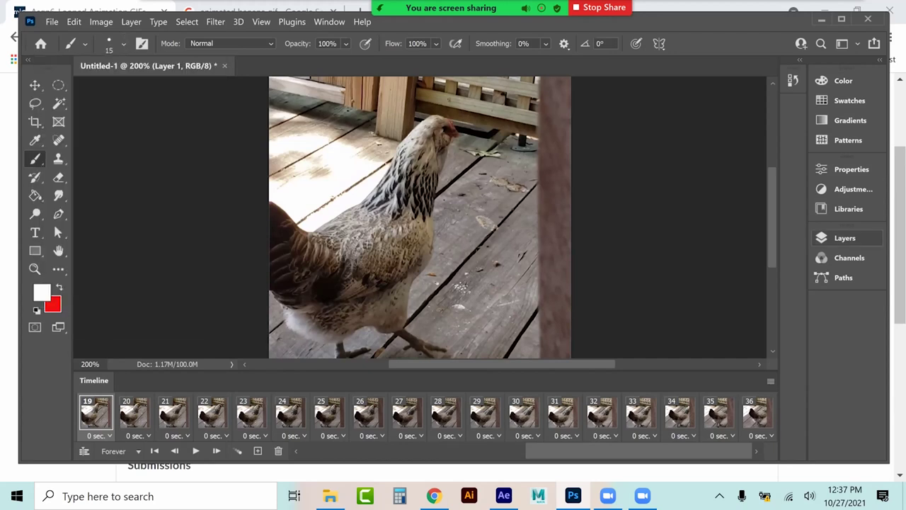
left_click(843, 238)
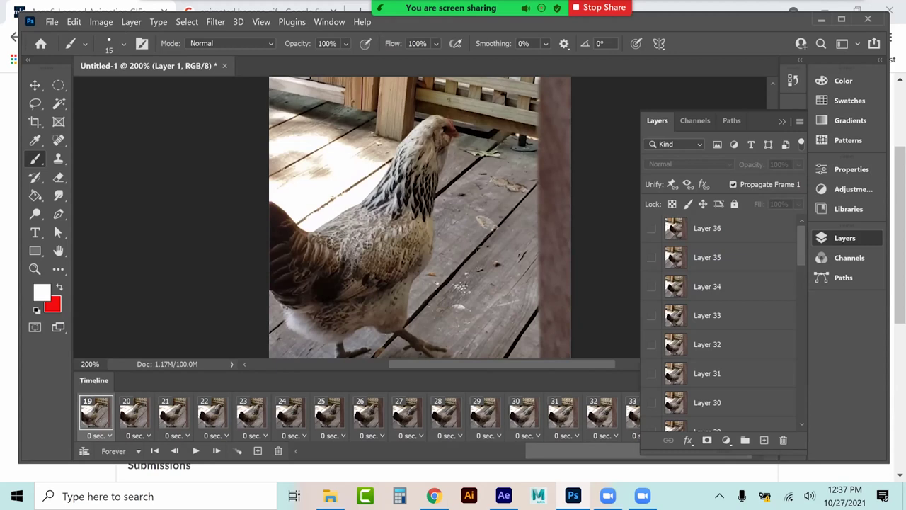
Step back through the timeline from frame 21 to frame 14, selecting Layer 17 along the way.
left_click(174, 412)
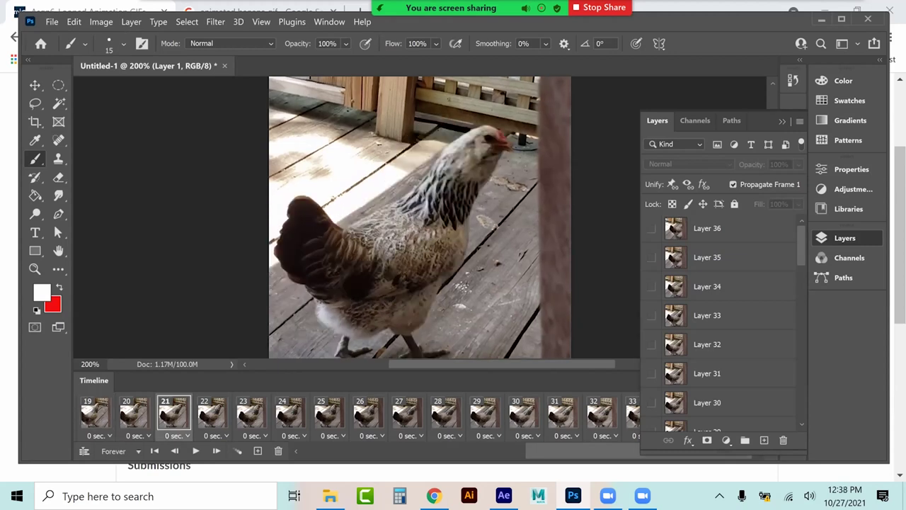
left_click(134, 412)
key("Left")
key("Left")
key("Left")
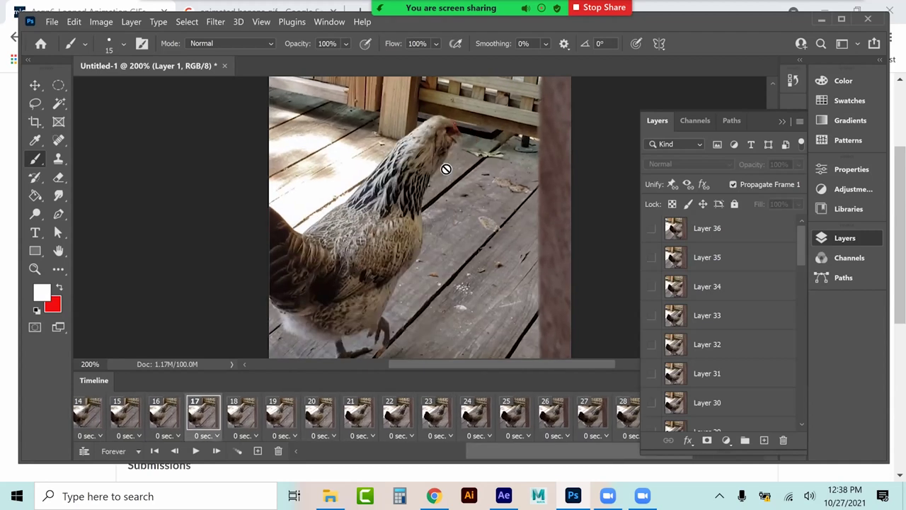
scroll(722, 318, "down", 8)
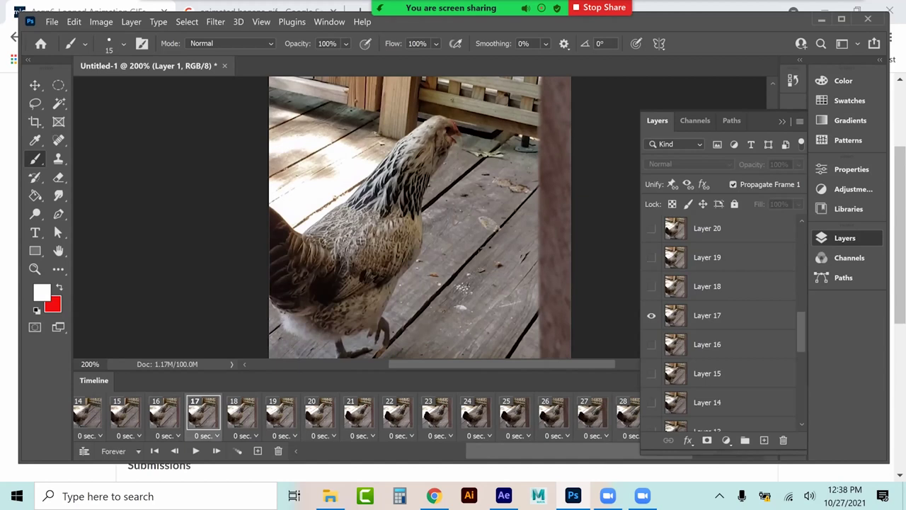
left_click(708, 315)
key("Left")
key("Left")
key("Left")
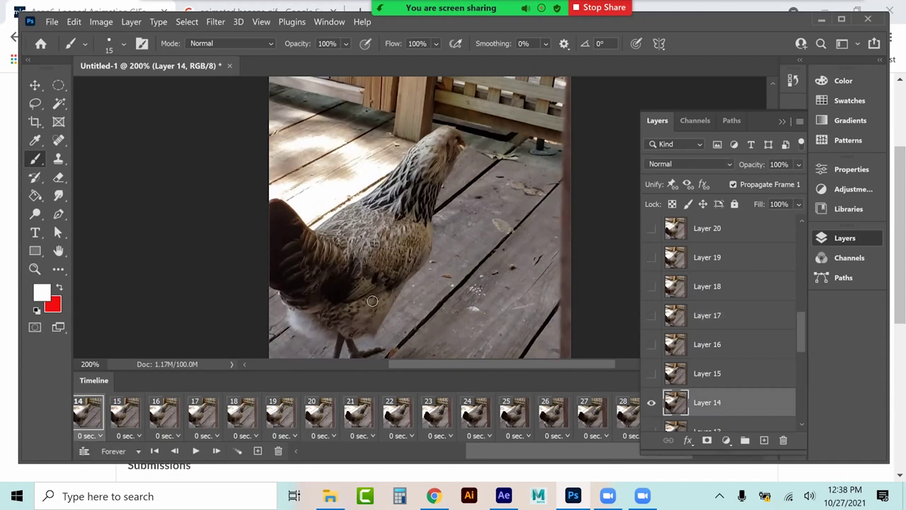
left_click(111, 44)
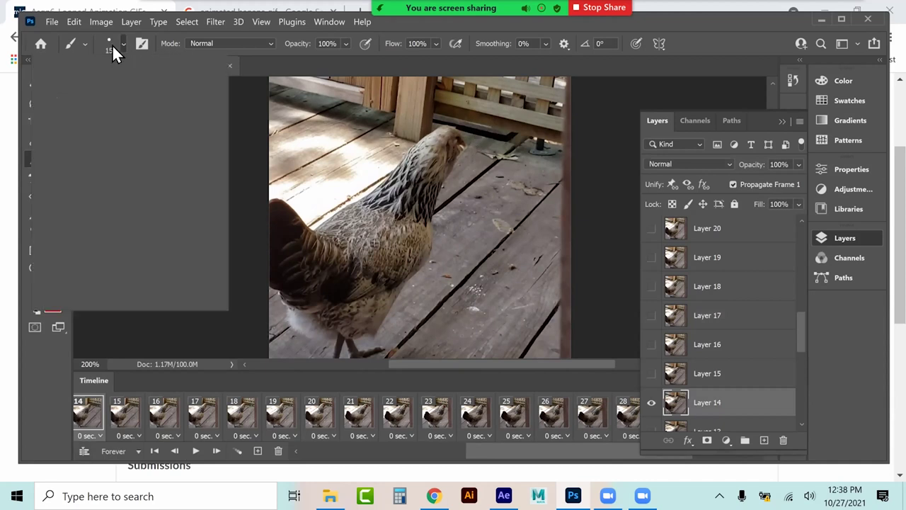
Set the brush size to 7 px and paint a small white mark at the hen's beak on frame 14.
left_click(163, 70)
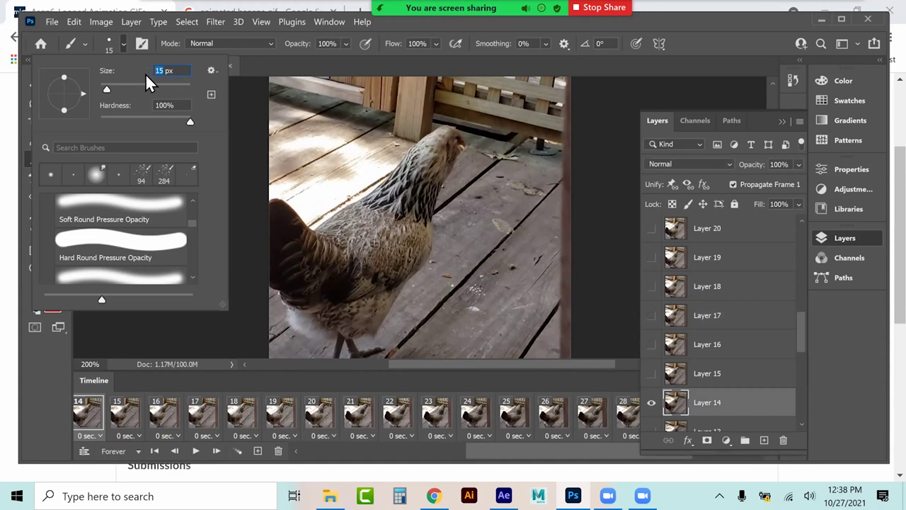
type("7")
key("Return")
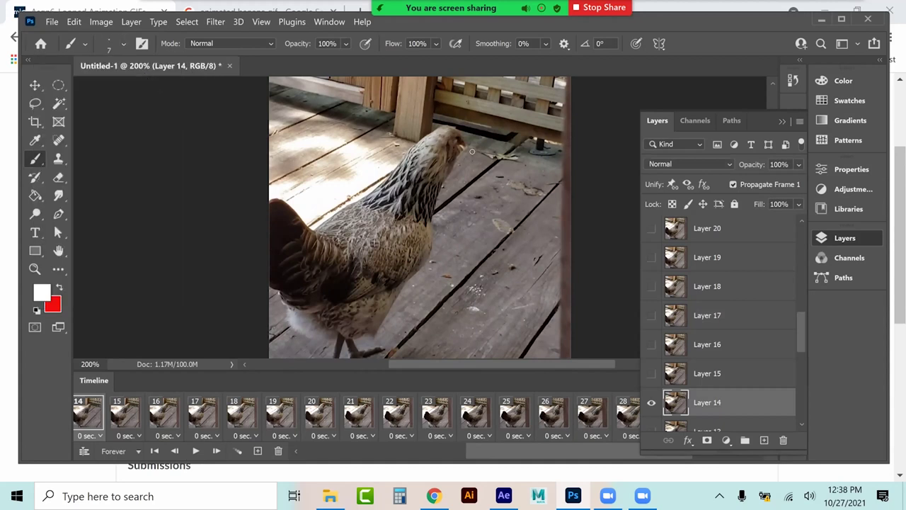
left_click_drag(473, 151, 478, 153)
Paint white hooked marks near and below the beak on frames 15, 16 and 17.
key("Right")
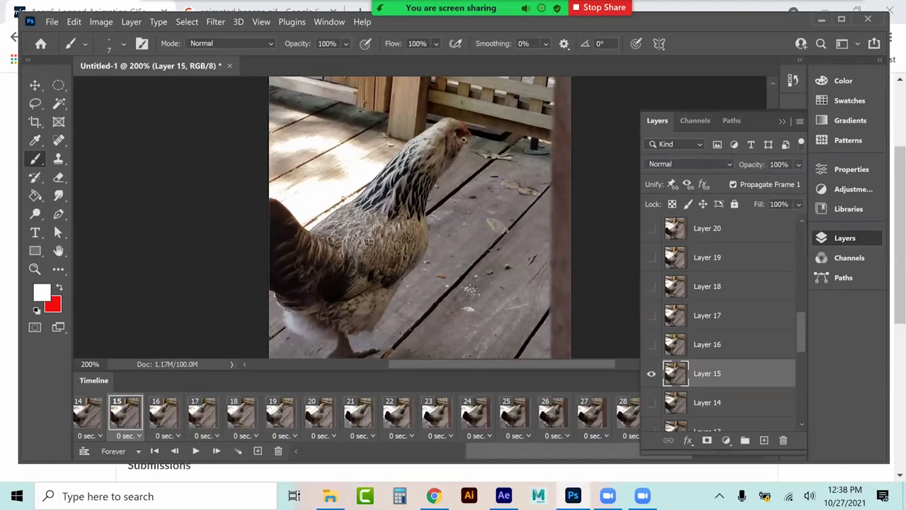
mouse_move(478, 147)
left_mouse_down()
mouse_move(485, 155)
mouse_move(488, 129)
left_mouse_up()
key("Right")
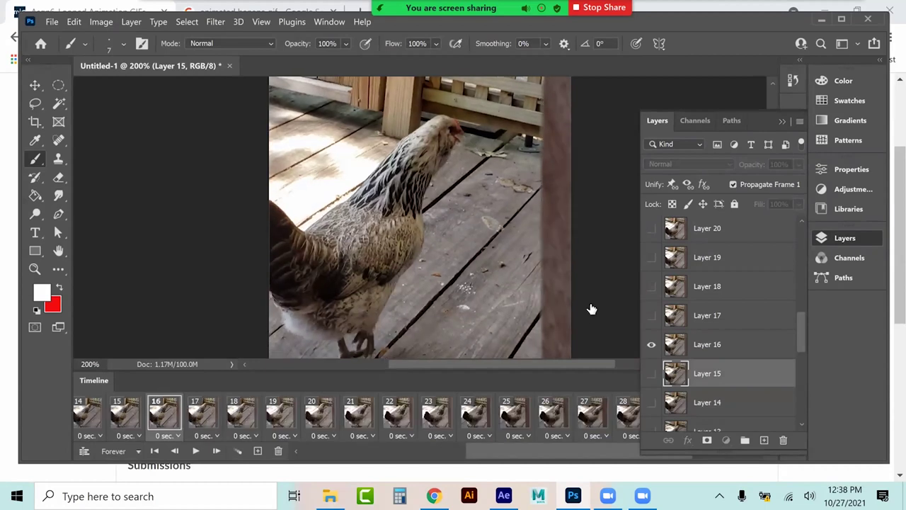
left_click_drag(472, 153, 479, 175)
left_click_drag(480, 133, 490, 121)
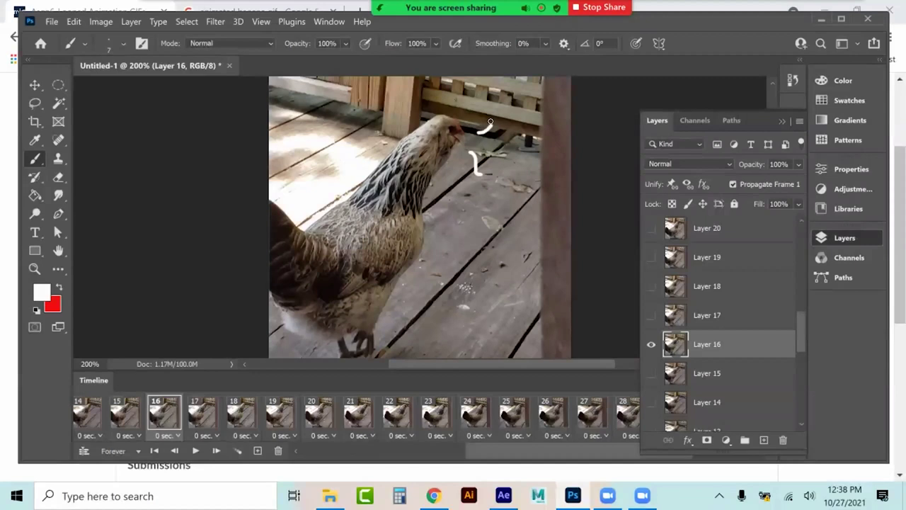
key("Right")
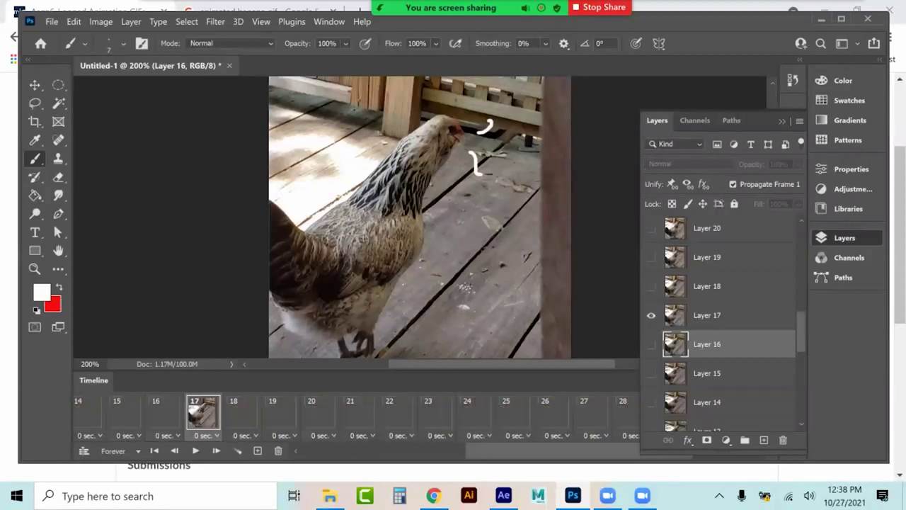
mouse_move(467, 164)
left_mouse_down()
mouse_move(472, 172)
mouse_move(457, 180)
left_mouse_up()
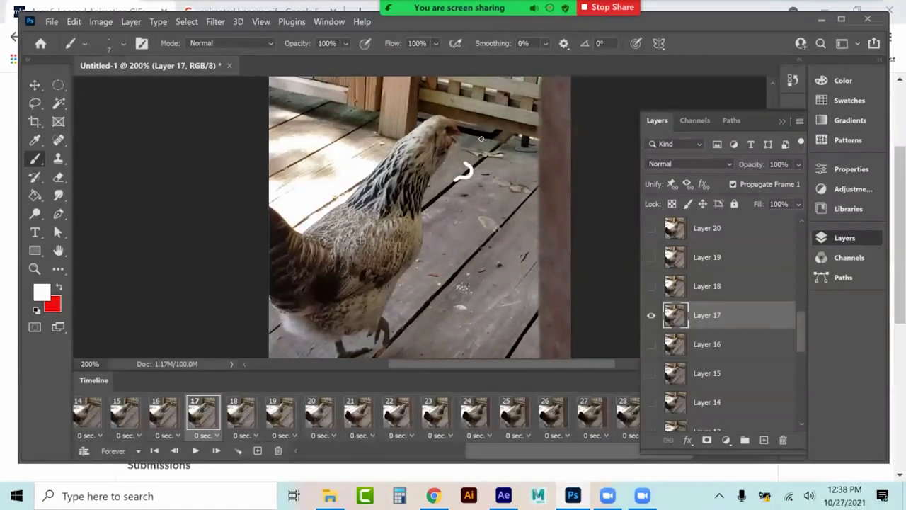
left_click_drag(479, 126, 482, 137)
Paint short white marks near and below the beak on frames 18 and 19.
key("Right")
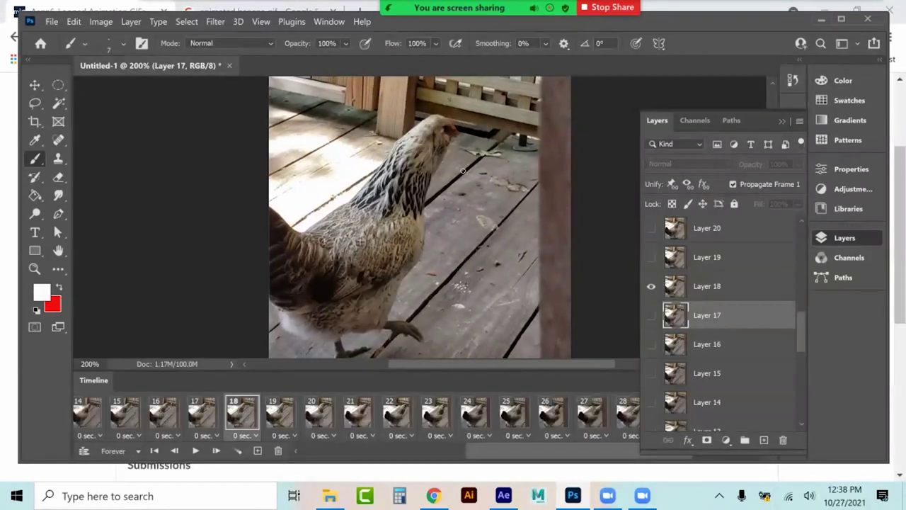
key("alt+bracketright")
left_click_drag(489, 125, 488, 128)
left_click_drag(469, 154, 481, 151)
key("alt+bracketright")
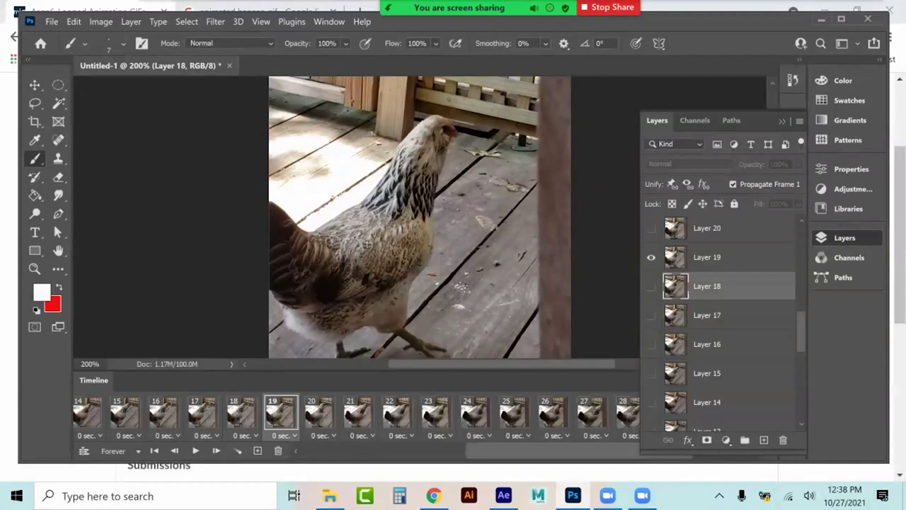
left_click(486, 118)
left_click_drag(493, 119, 485, 118)
left_click_drag(465, 150, 467, 161)
Paint white marks below the beak on frame 20, then play the animation.
key("Right")
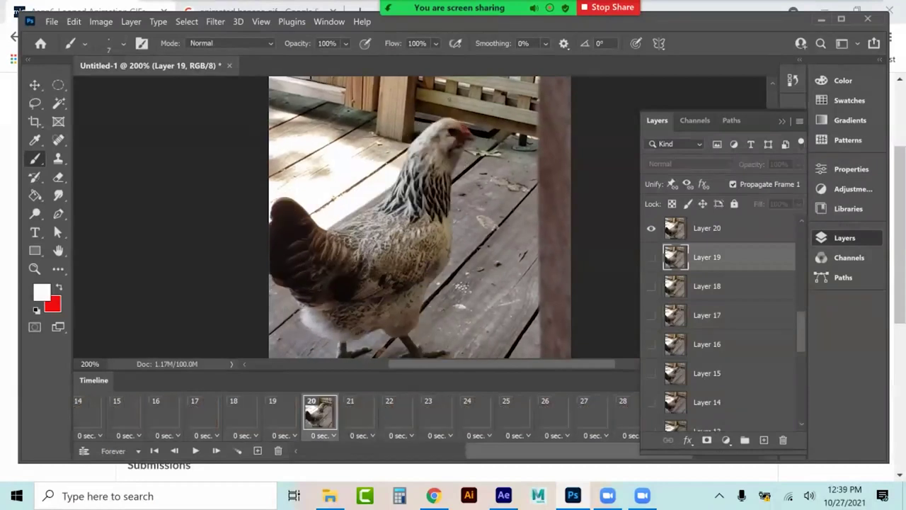
key("alt+bracketright")
left_click_drag(502, 128, 482, 166)
left_click_drag(476, 163, 472, 167)
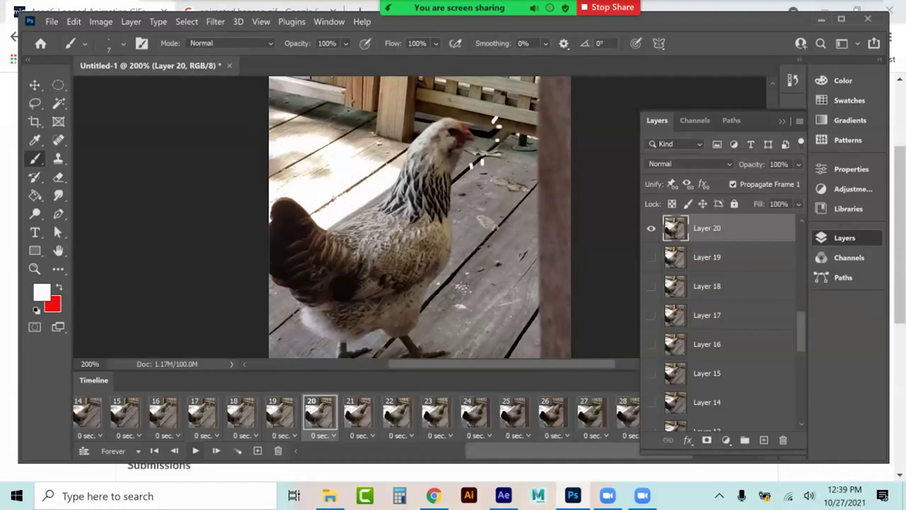
left_click(195, 451)
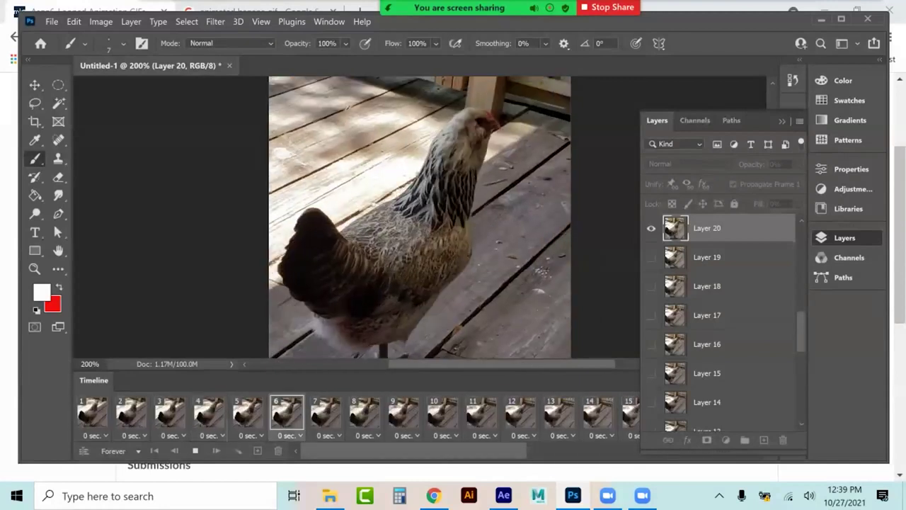
Stop the animation preview, leaving it on frame 12.
key("space")
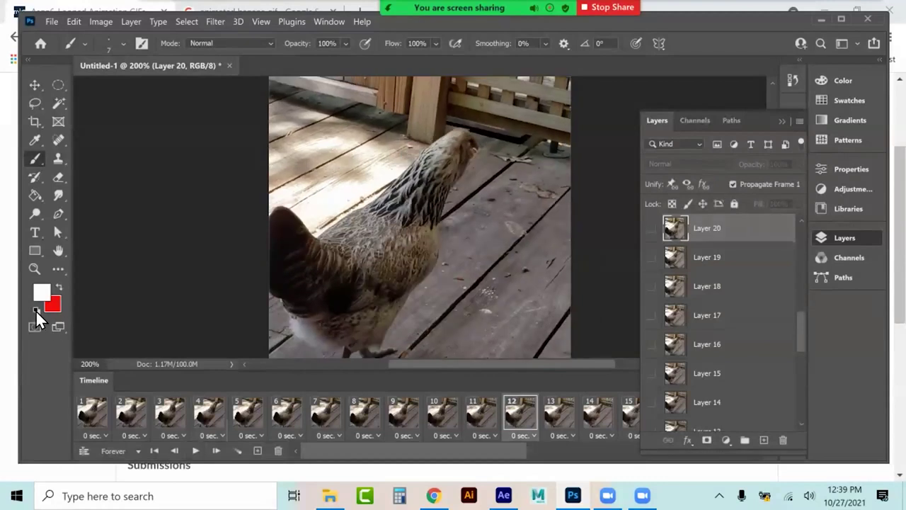
Reset colours to black and white and paint black curved strokes over the hen on frame 4.
left_click(36, 310)
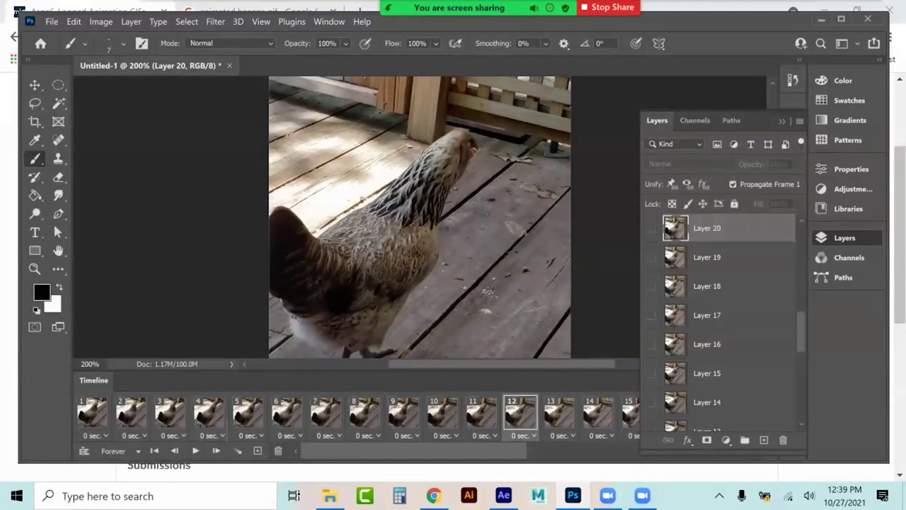
left_click(209, 412)
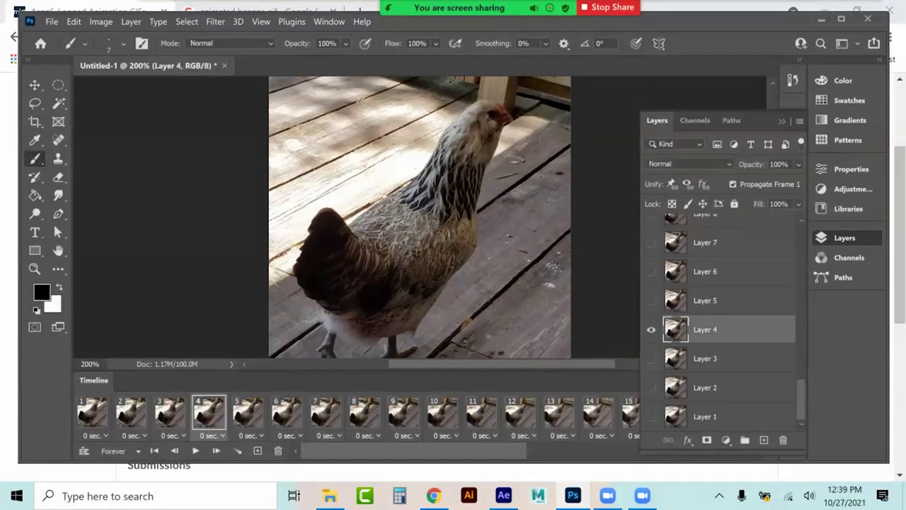
mouse_move(398, 195)
left_mouse_down()
mouse_move(385, 164)
mouse_move(418, 115)
mouse_move(426, 125)
left_mouse_up()
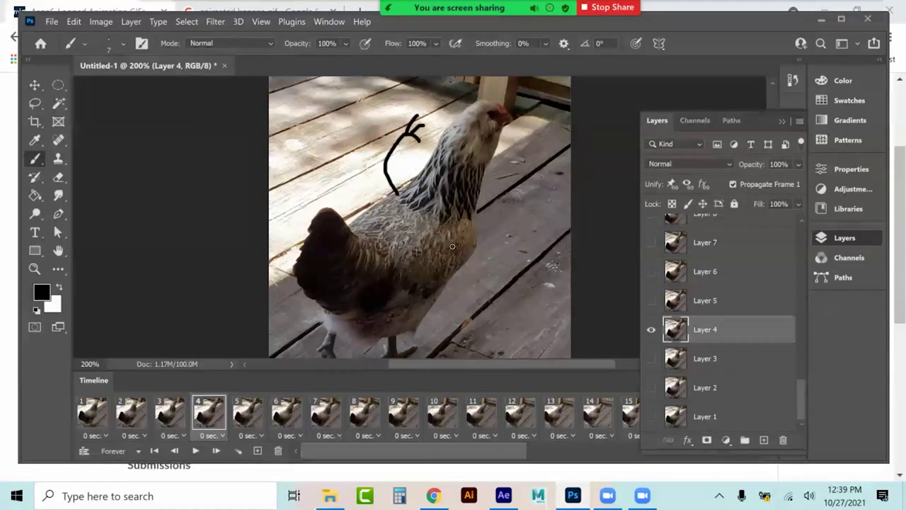
mouse_move(456, 240)
left_mouse_down()
mouse_move(449, 237)
mouse_move(511, 228)
mouse_move(526, 204)
mouse_move(533, 207)
left_mouse_up()
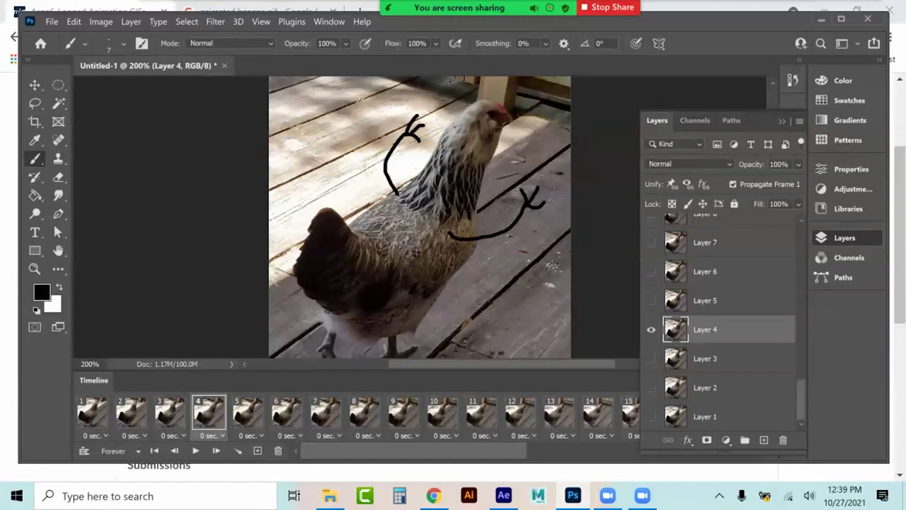
Draw black curved arrows beside the neck and along the back on frame 5.
left_click(248, 412)
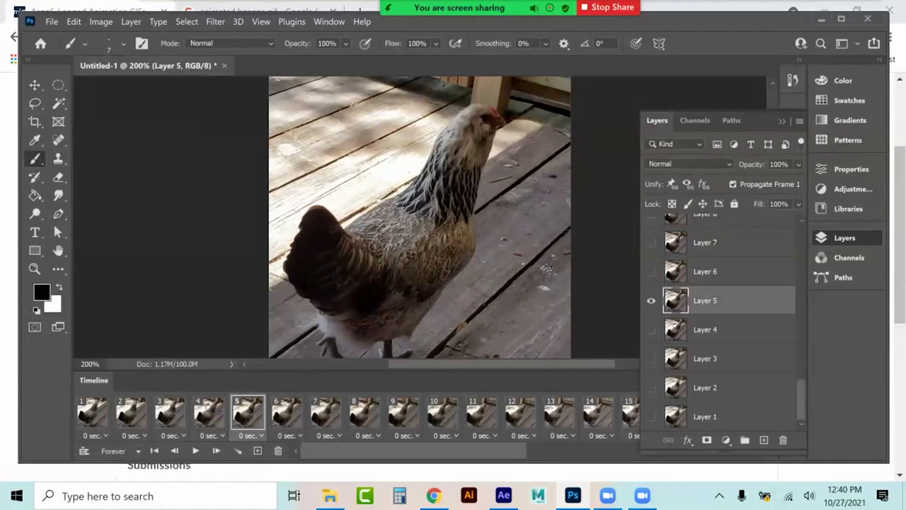
mouse_move(397, 202)
left_mouse_down()
mouse_move(386, 146)
mouse_move(396, 130)
mouse_move(407, 134)
mouse_move(404, 146)
left_mouse_up()
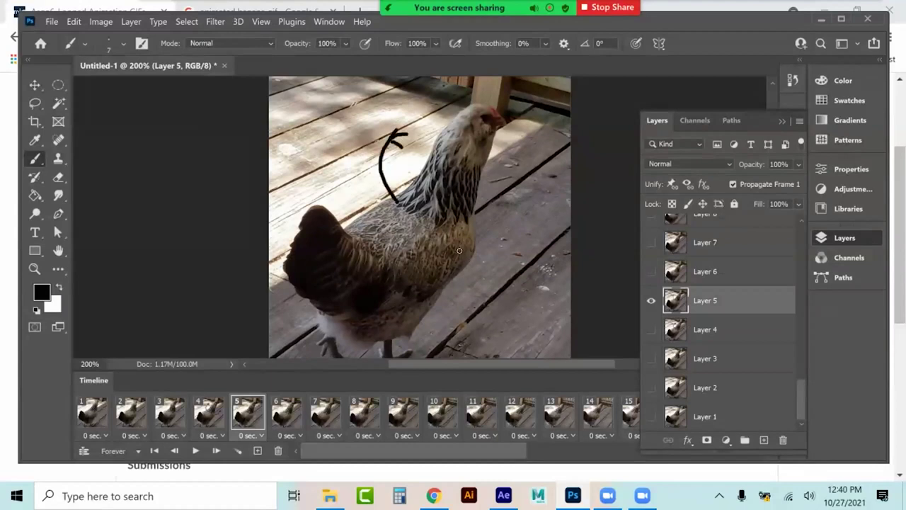
left_click_drag(446, 239, 464, 245)
mouse_move(516, 213)
left_mouse_down()
mouse_move(531, 197)
mouse_move(536, 212)
mouse_move(522, 212)
mouse_move(515, 195)
left_mouse_up()
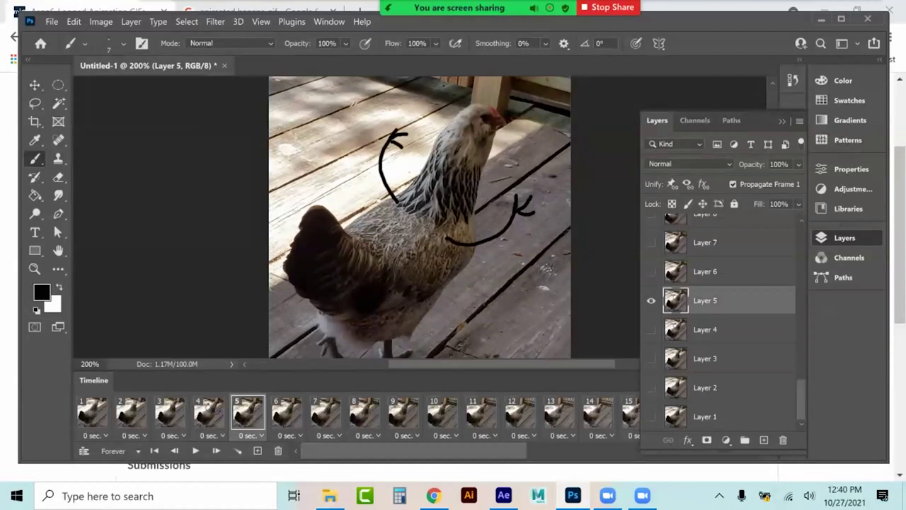
left_click(287, 411)
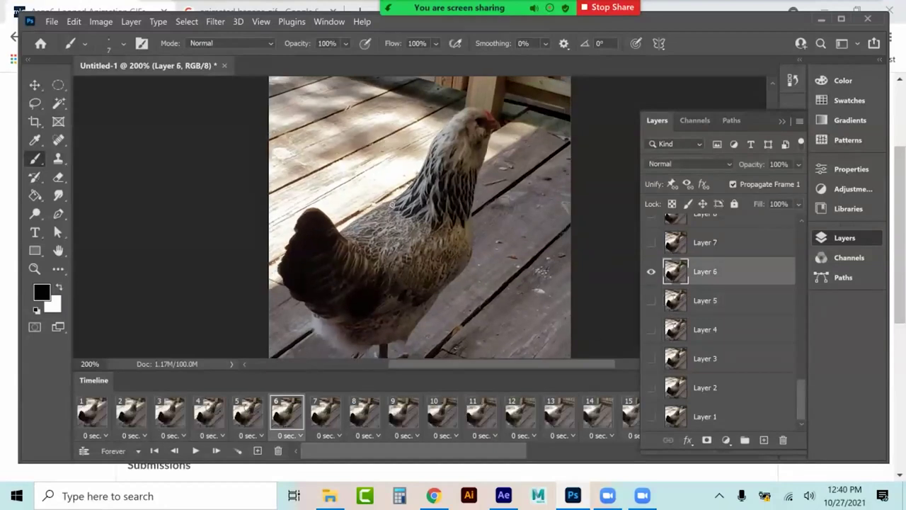
Draw the black neck and back arrows on frames 6 and 7.
mouse_move(389, 205)
left_mouse_down()
mouse_move(405, 150)
mouse_move(413, 166)
mouse_move(392, 142)
mouse_move(406, 135)
left_mouse_up()
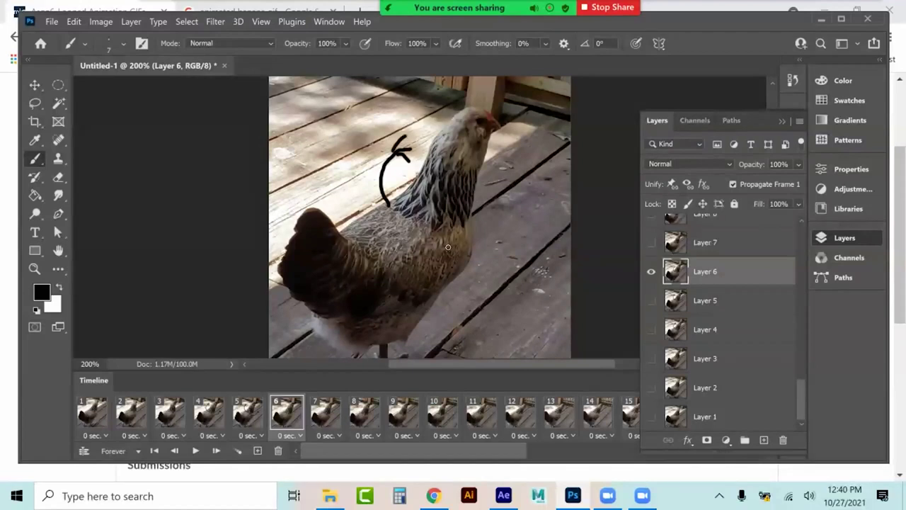
mouse_move(439, 244)
left_mouse_down()
mouse_move(513, 223)
mouse_move(522, 195)
mouse_move(533, 201)
mouse_move(524, 206)
left_mouse_up()
key("Right")
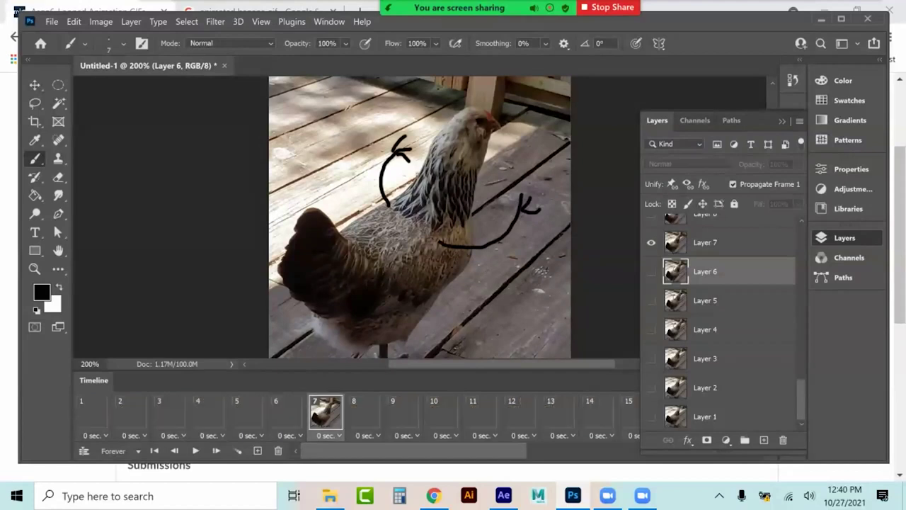
mouse_move(434, 248)
left_mouse_down()
mouse_move(475, 237)
mouse_move(491, 190)
mouse_move(499, 185)
mouse_move(495, 203)
mouse_move(514, 191)
left_mouse_up()
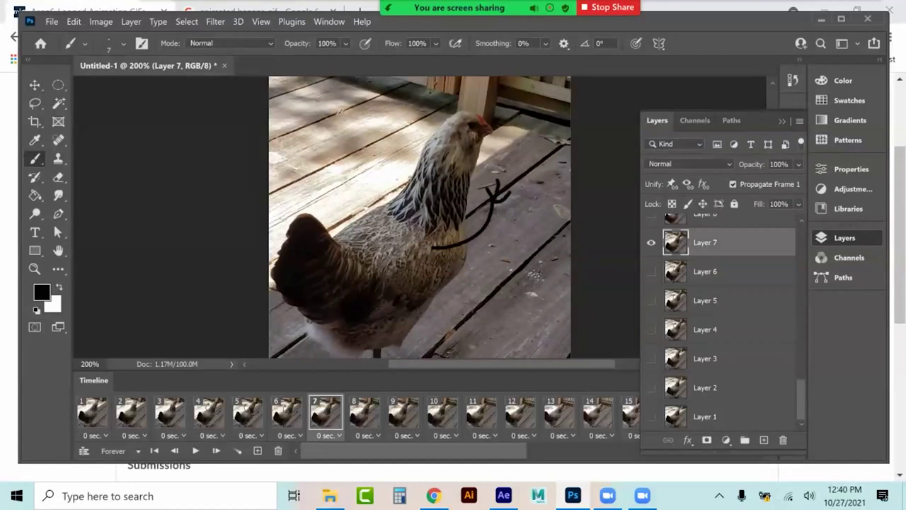
mouse_move(385, 205)
left_mouse_down()
mouse_move(367, 140)
mouse_move(394, 147)
left_mouse_up()
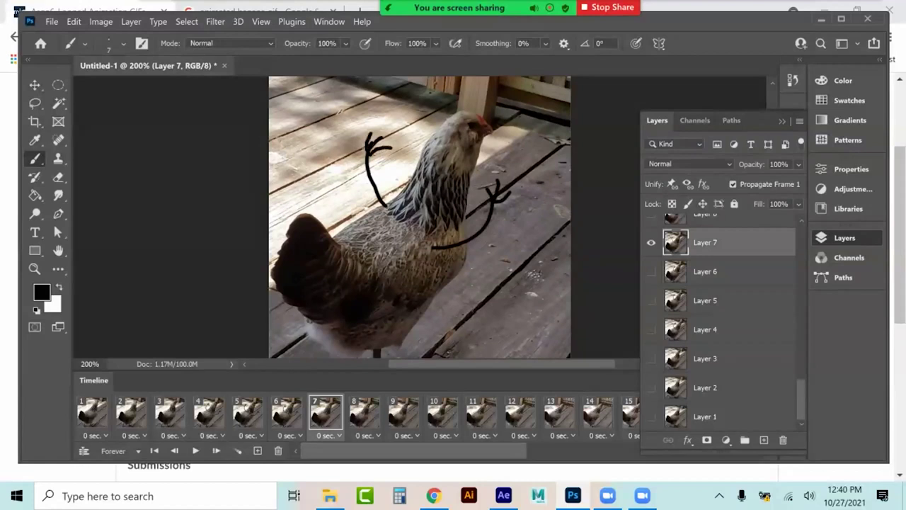
Add a new layer, draw neck and back arrows on frames 8 and 9, then play the animation.
left_click(364, 412)
key("ctrl+shift+alt+n")
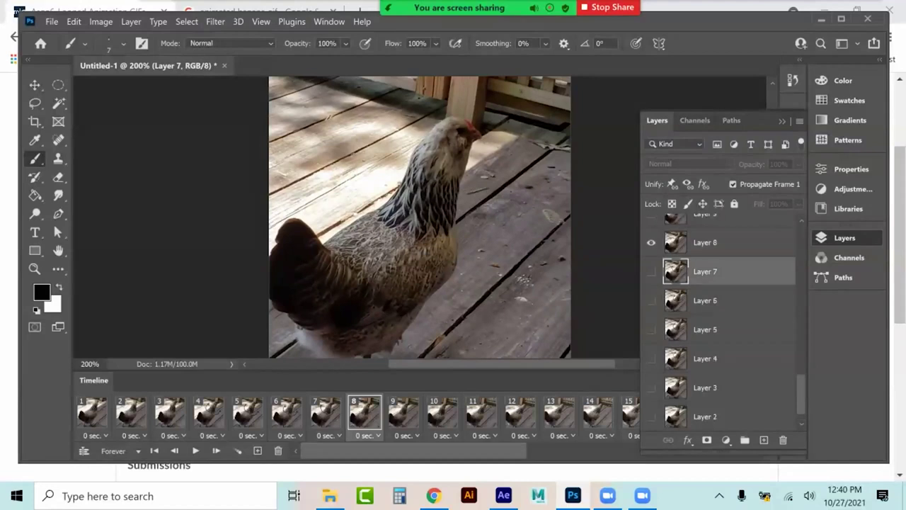
mouse_move(425, 253)
left_mouse_down()
mouse_move(494, 244)
mouse_move(530, 210)
mouse_move(520, 201)
mouse_move(538, 216)
left_mouse_up()
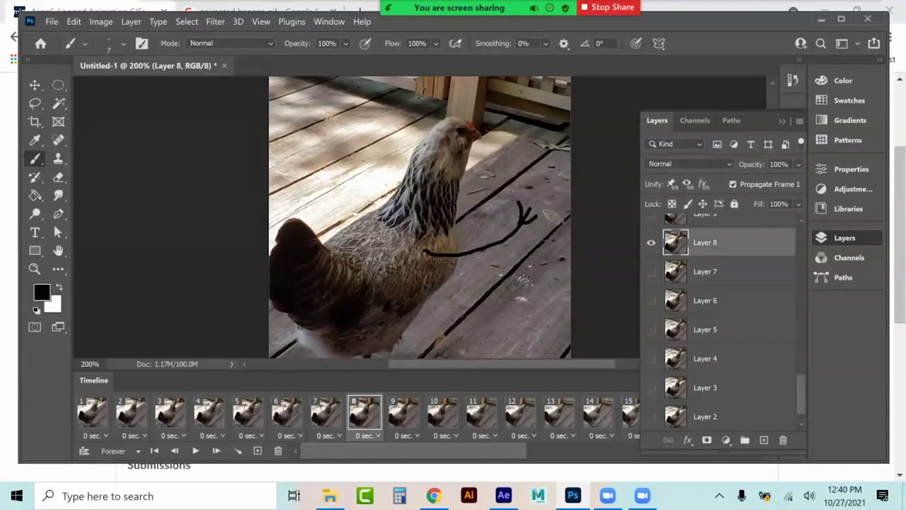
mouse_move(375, 213)
left_mouse_down()
mouse_move(386, 148)
mouse_move(403, 132)
mouse_move(405, 155)
left_mouse_up()
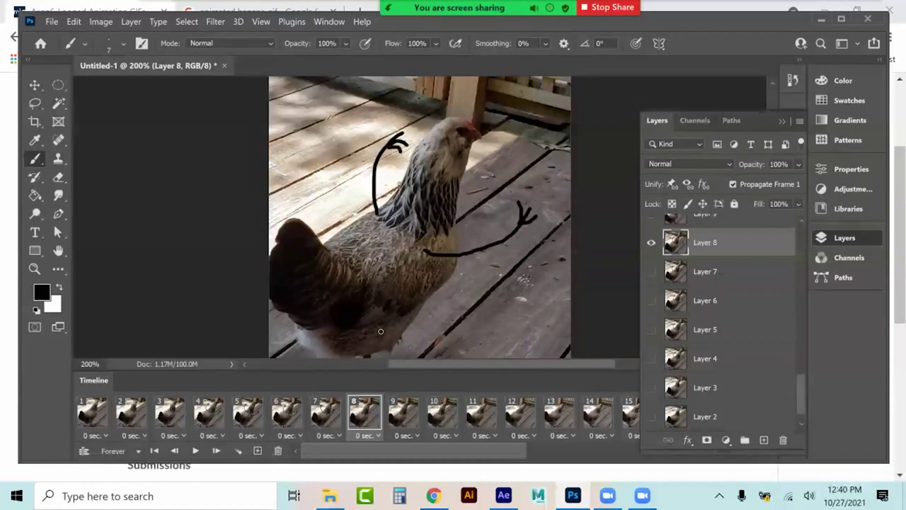
left_click(403, 411)
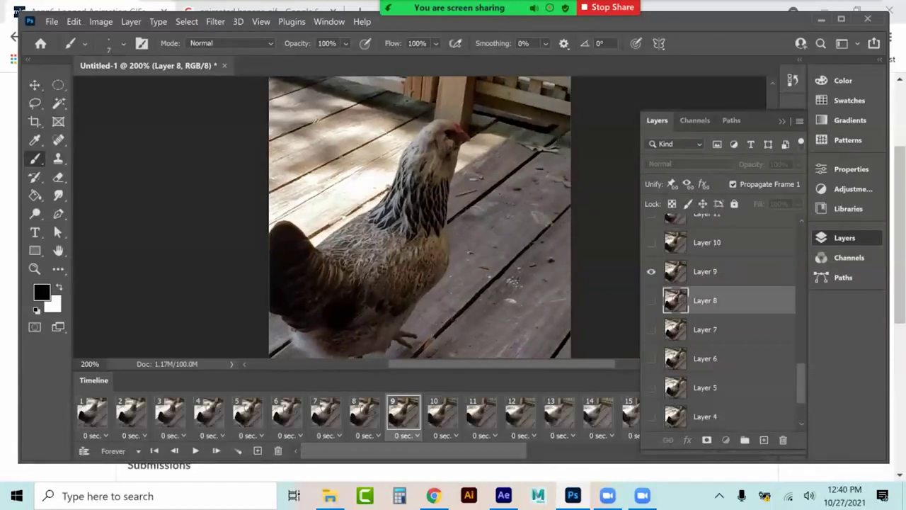
mouse_move(415, 254)
left_mouse_down()
mouse_move(429, 260)
mouse_move(490, 235)
mouse_move(490, 188)
mouse_move(497, 207)
mouse_move(511, 201)
left_mouse_up()
mouse_move(367, 212)
left_mouse_down()
mouse_move(358, 148)
mouse_move(362, 129)
mouse_move(361, 147)
mouse_move(378, 133)
left_mouse_up()
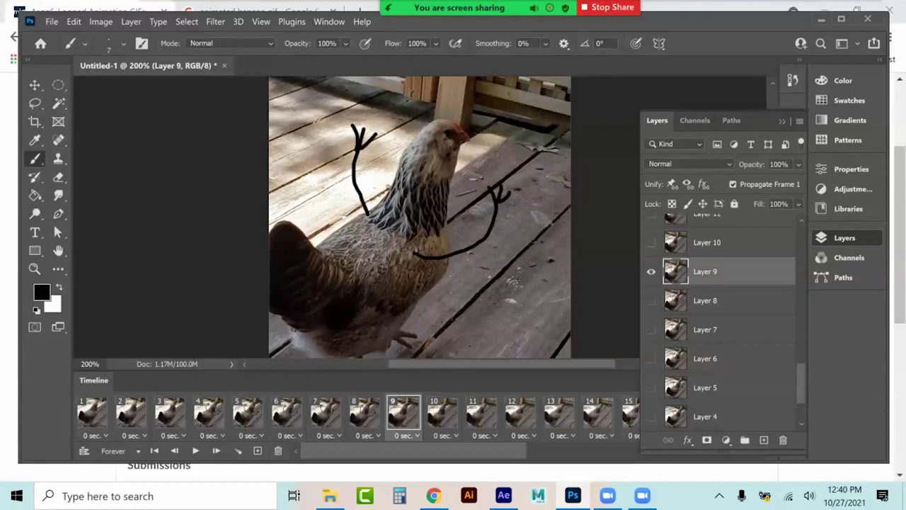
left_click(195, 451)
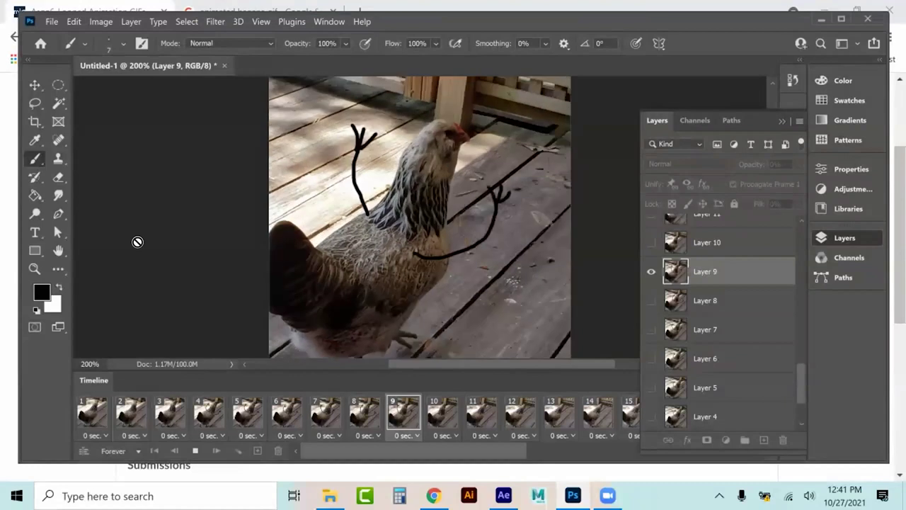
Open the Student Sample GIFs folder and view the golden puppy GIF in Photos.
left_click(330, 496)
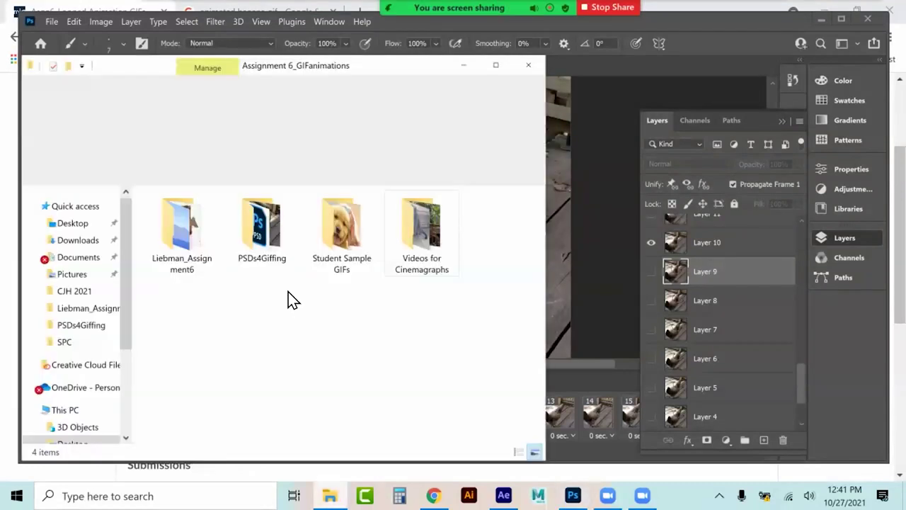
double_click(339, 227)
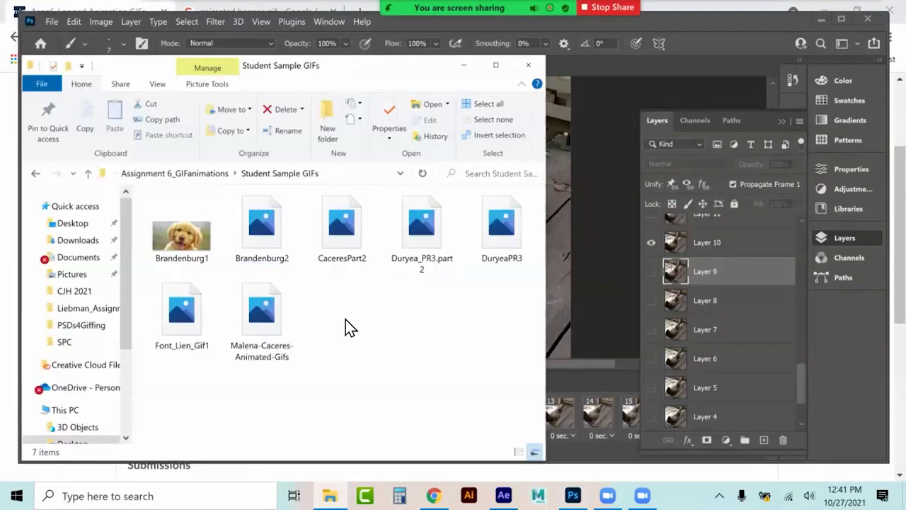
left_click(186, 243)
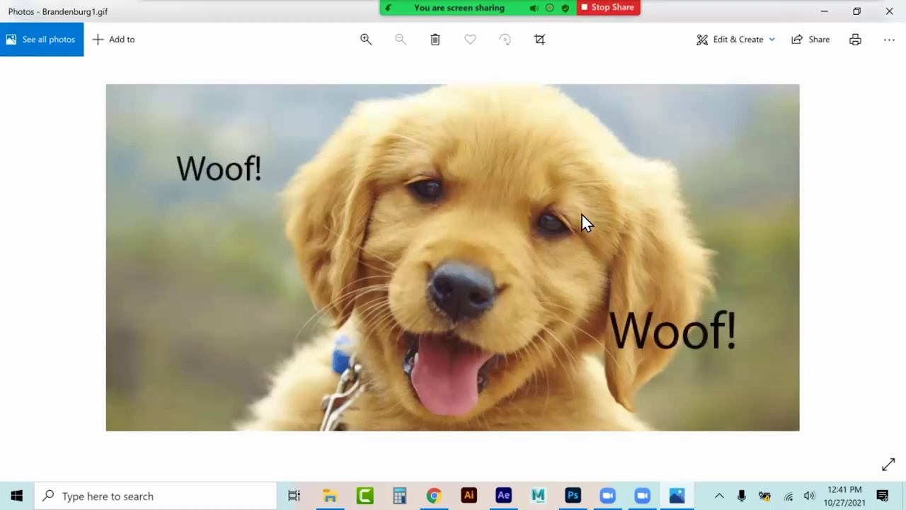
left_click(889, 10)
View the cartoon dog GIF in Photos, then close it.
left_click(263, 223)
double_click(262, 227)
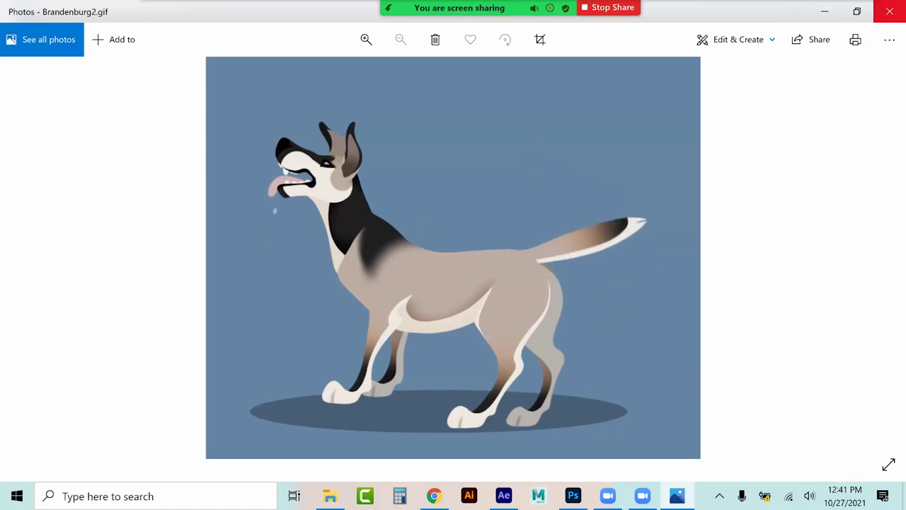
left_click(890, 12)
View the winking cola-bottle GIF and the black-and-white portrait GIF, closing each.
left_click(358, 234)
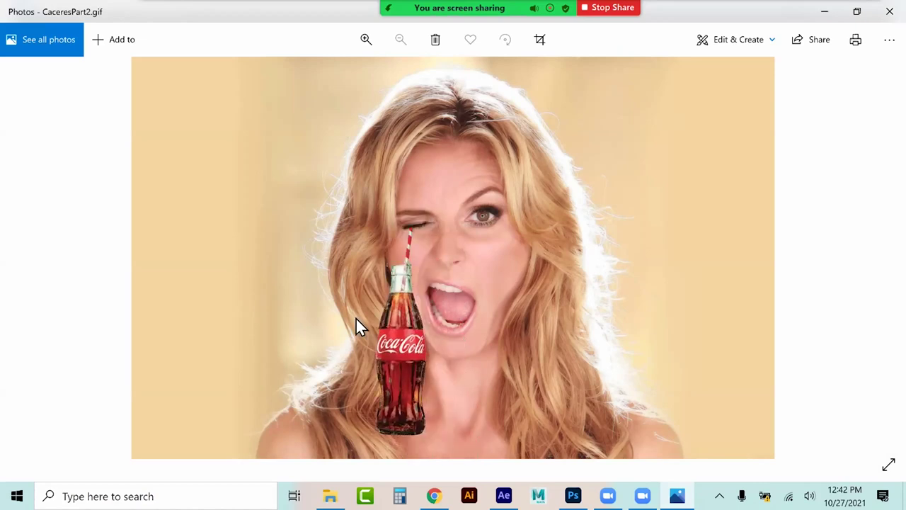
left_click(890, 12)
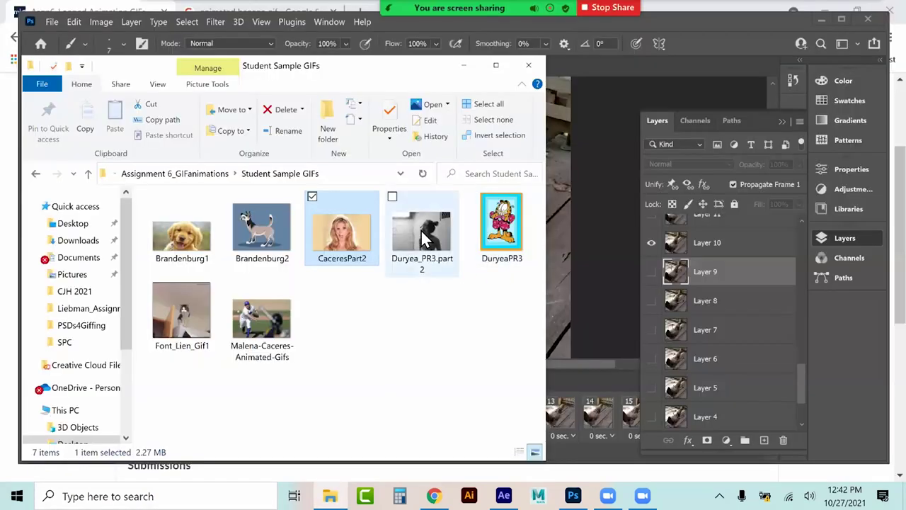
double_click(447, 237)
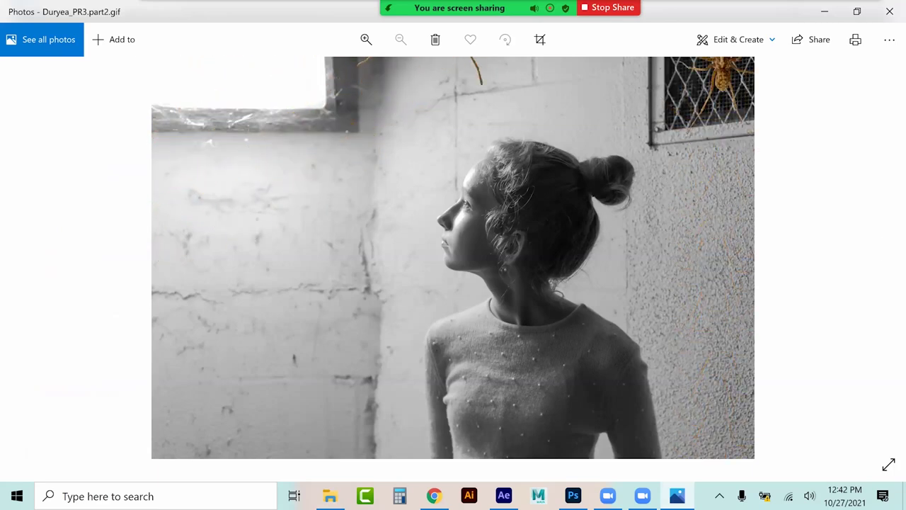
left_click(889, 10)
View the DuryeaPR3.gif Garfield sample in Photos, then close it.
left_click(498, 245)
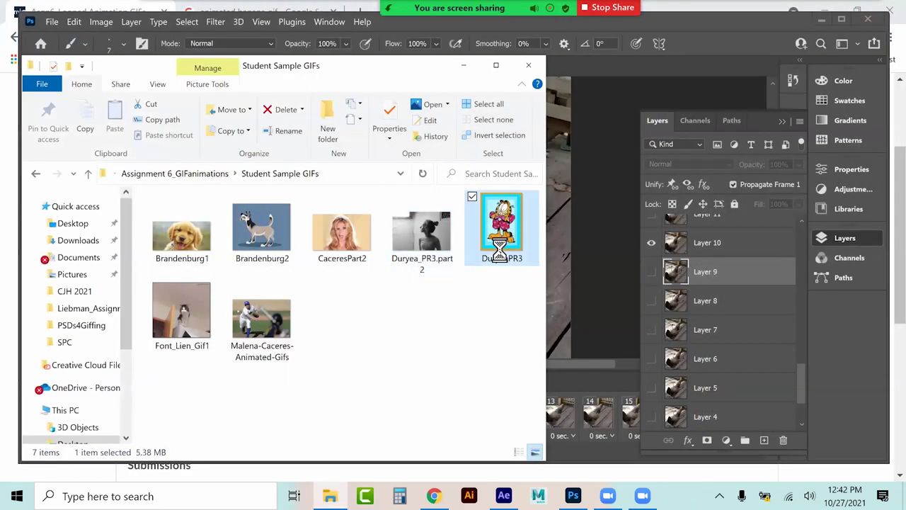
double_click(497, 246)
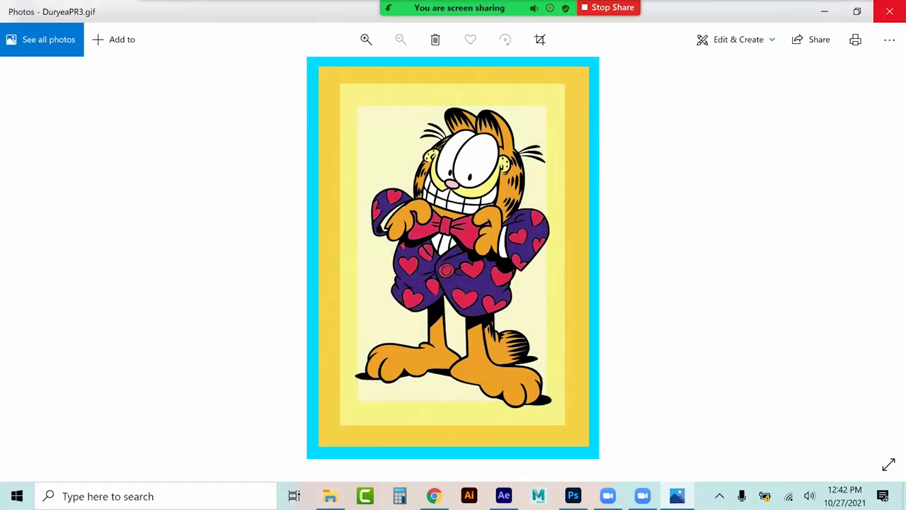
key("alt+F4")
View the cat sample GIF in Photos, then close it.
left_click(201, 322)
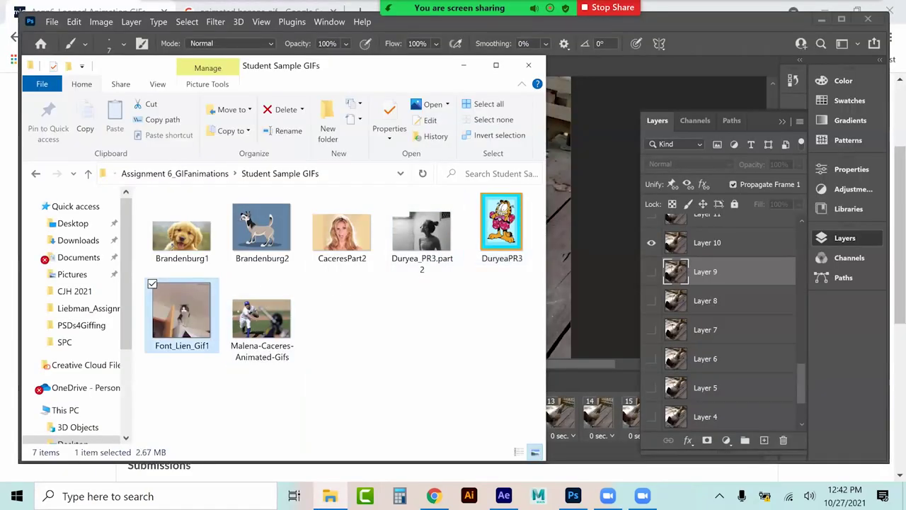
double_click(182, 315)
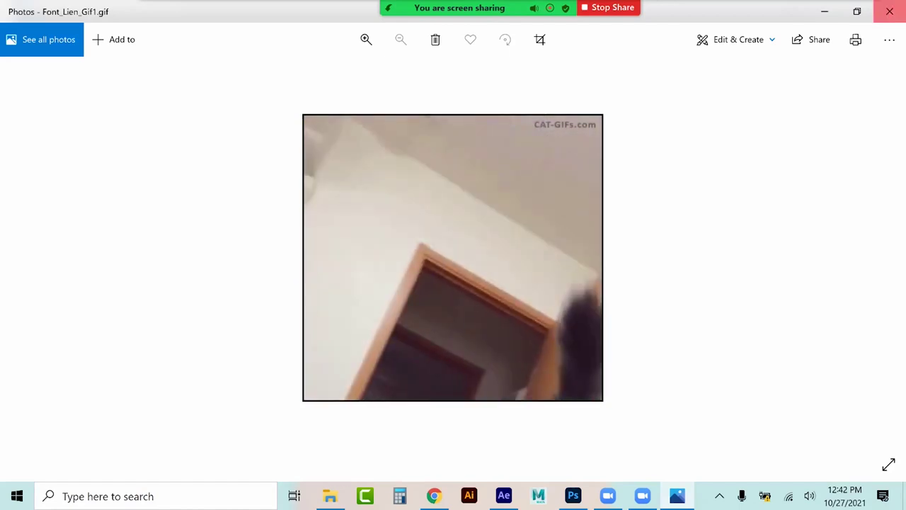
left_click(890, 11)
View the baseball pitcher GIF, then return to Assignment 6_GIFanimations and minimize Explorer.
left_click(274, 317)
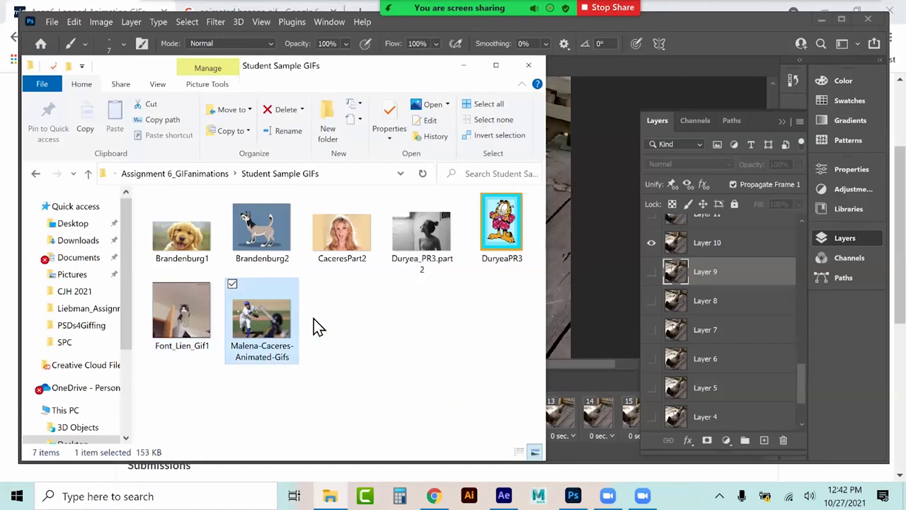
double_click(274, 316)
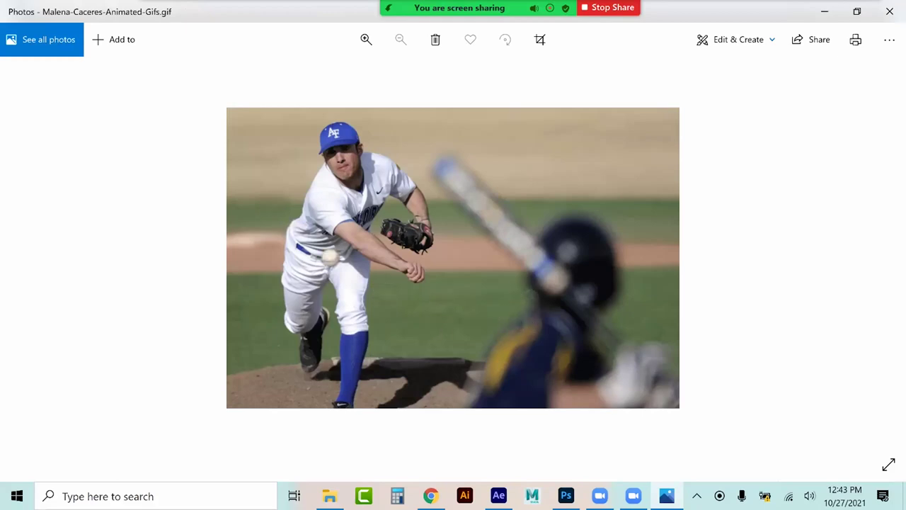
left_click(889, 11)
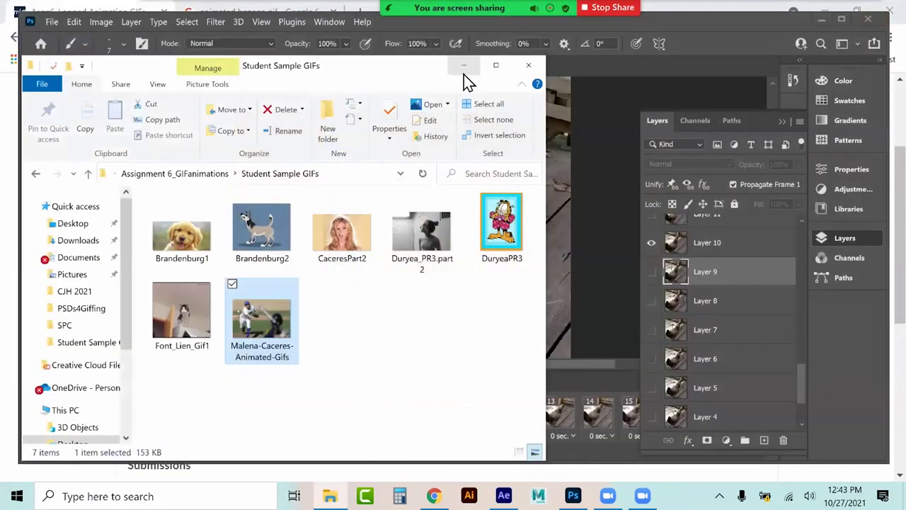
left_click(197, 176)
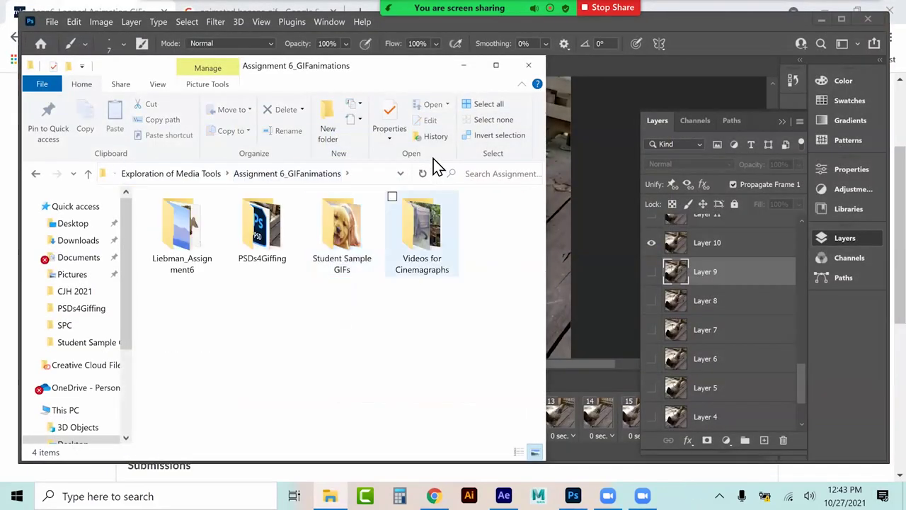
left_click(463, 67)
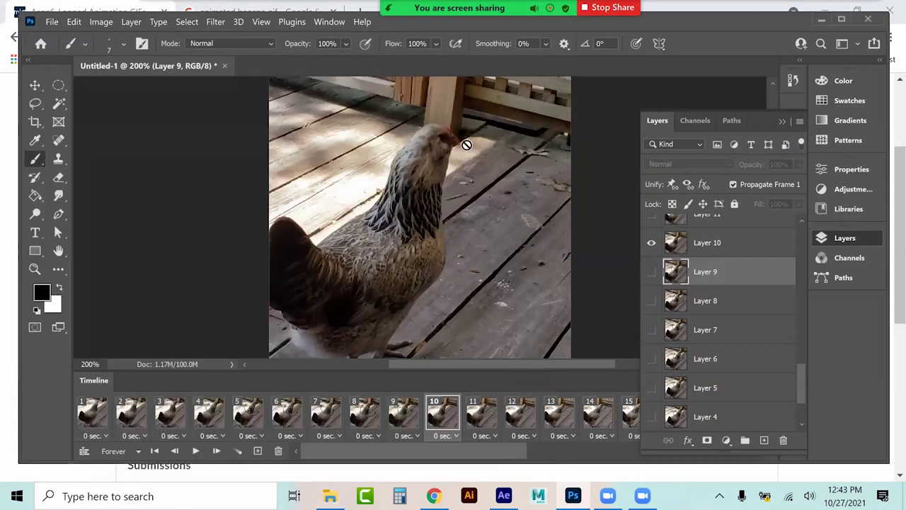
Close Untitled-1 without saving and open the Videos for Cinemagraphs folder in File Explorer.
left_click(224, 65)
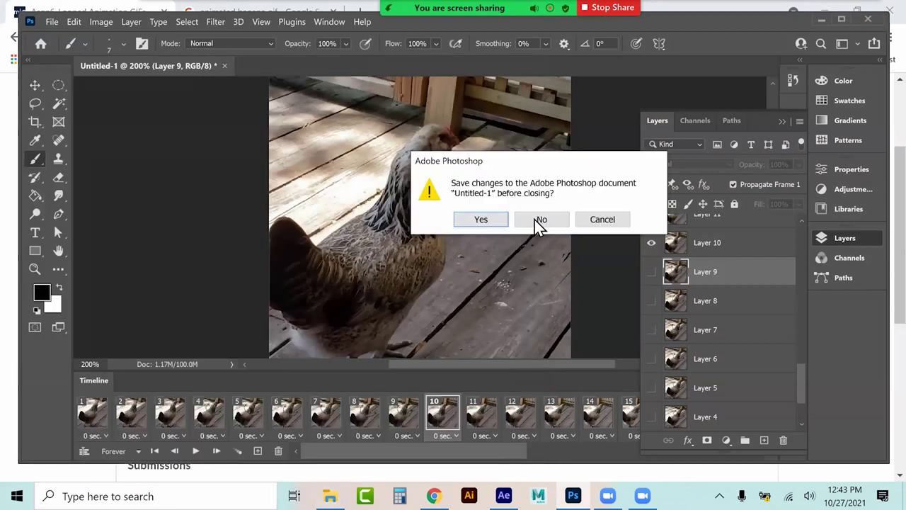
key("Return")
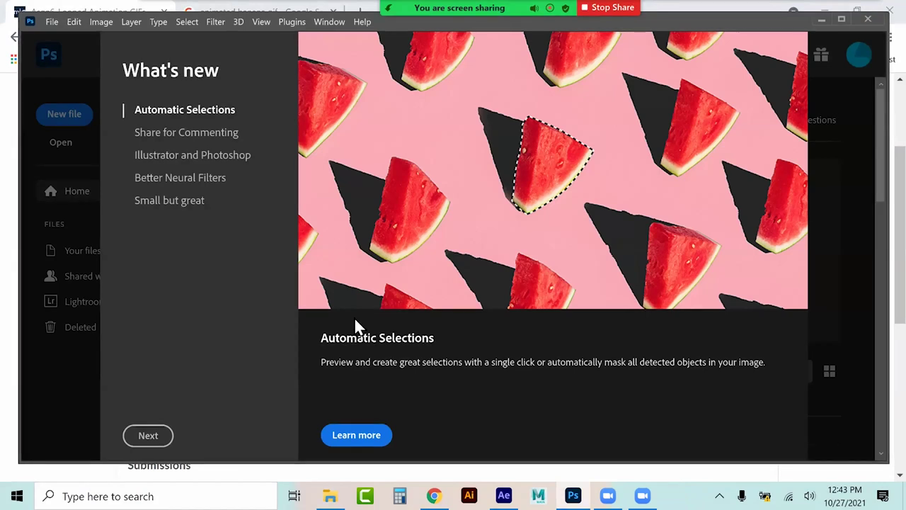
left_click(330, 495)
double_click(408, 244)
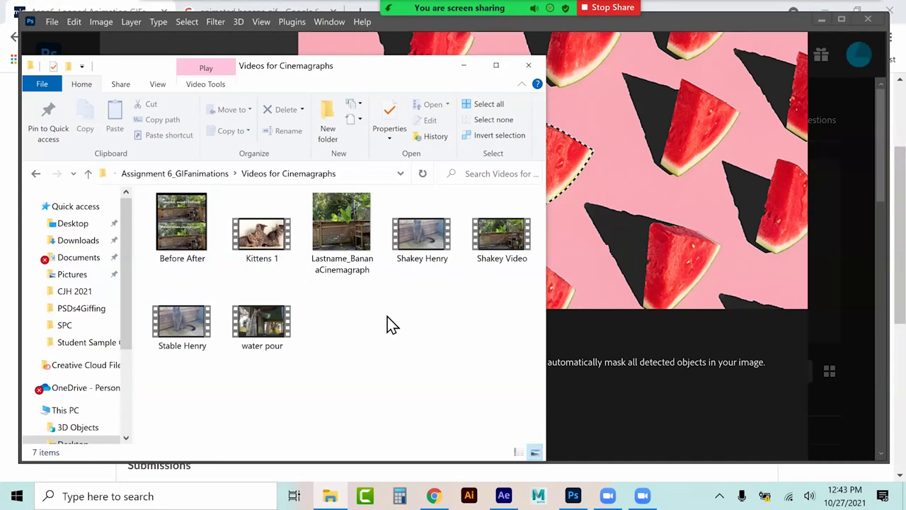
Play the Shakey Henry clip in Movies & TV, pause it and close the player.
double_click(413, 243)
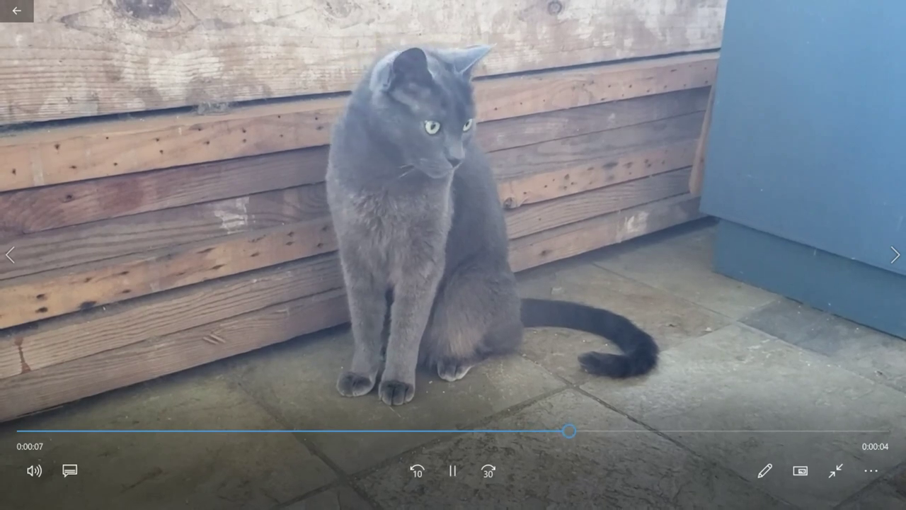
key("space")
key("alt+F4")
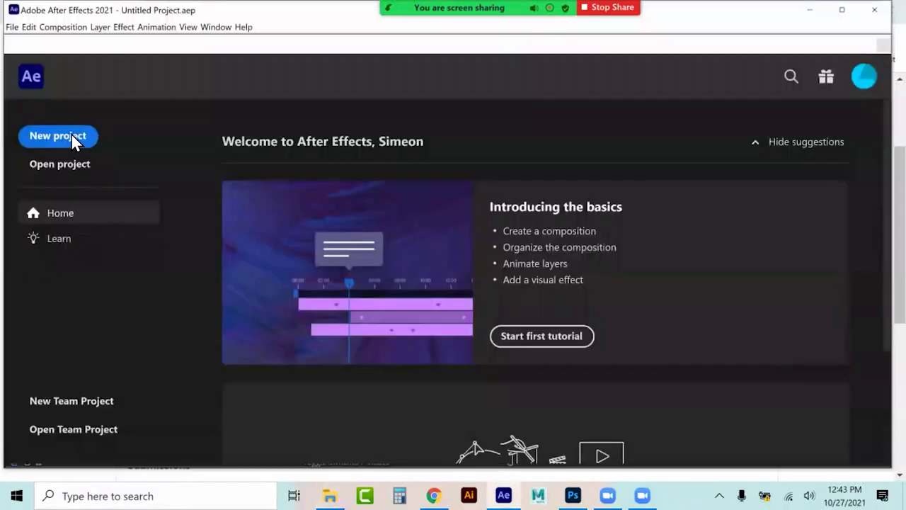
Start a new After Effects project and move the Videos for Cinemagraphs folder window aside.
left_click(75, 138)
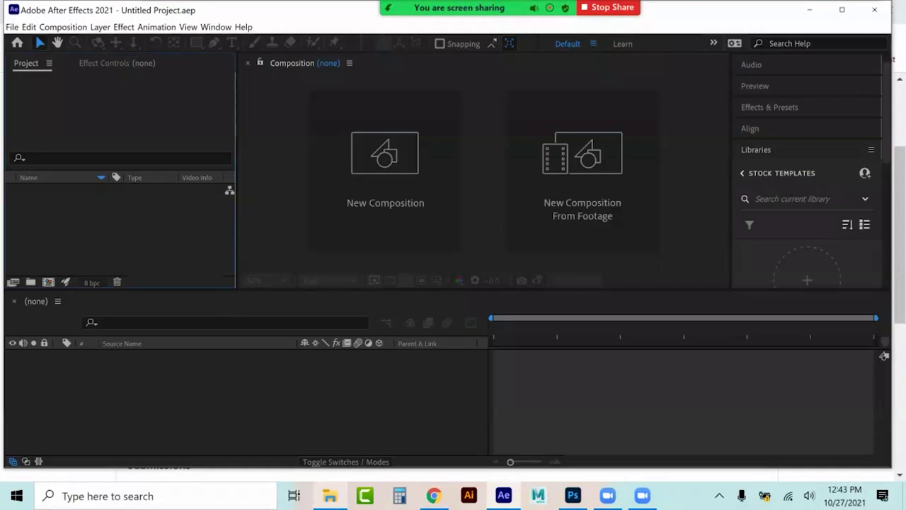
mouse_move(330, 495)
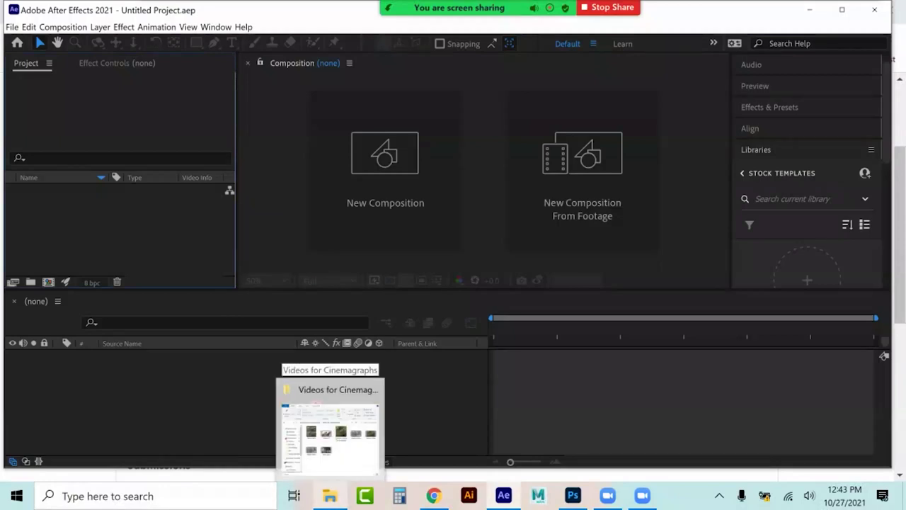
left_click(330, 432)
left_click_drag(277, 66, 544, 55)
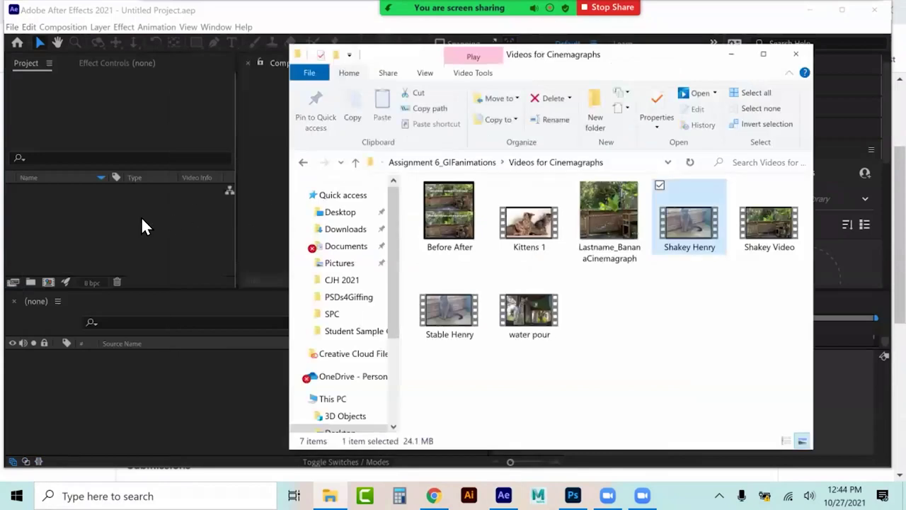
left_click(731, 54)
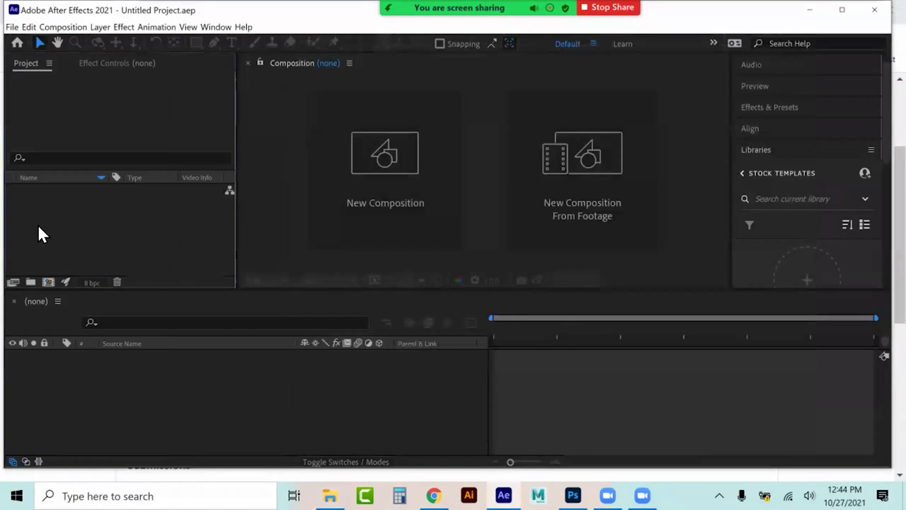
Import Shakey Henry.mp4 into the Project panel and build a composition from that footage.
key("alt+Tab")
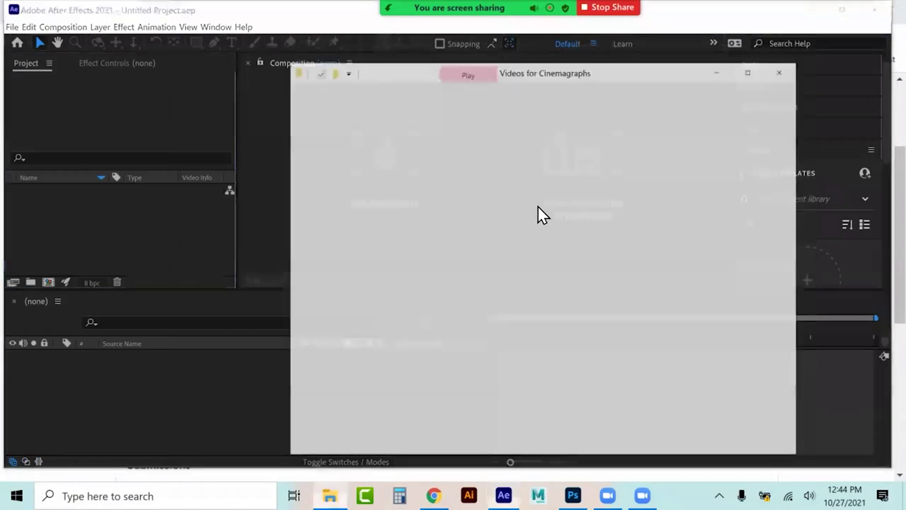
left_click_drag(690, 219, 161, 228)
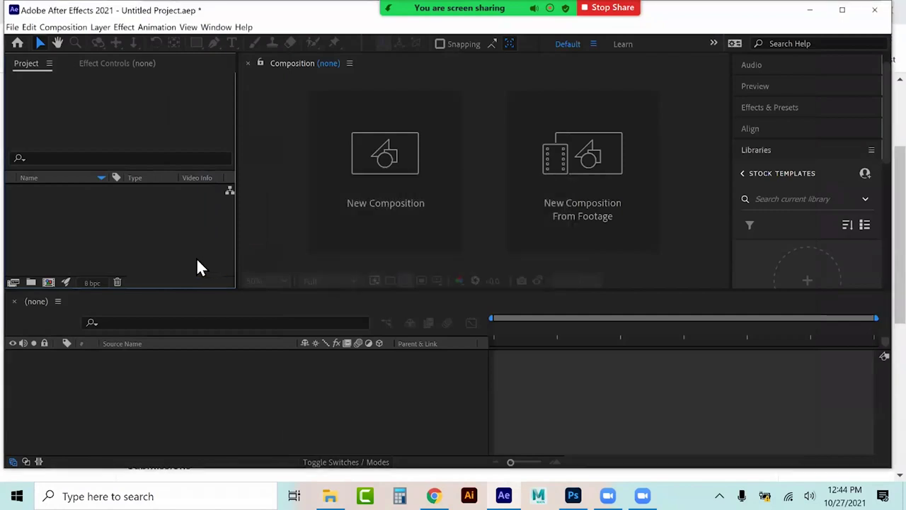
left_click_drag(63, 191, 56, 374)
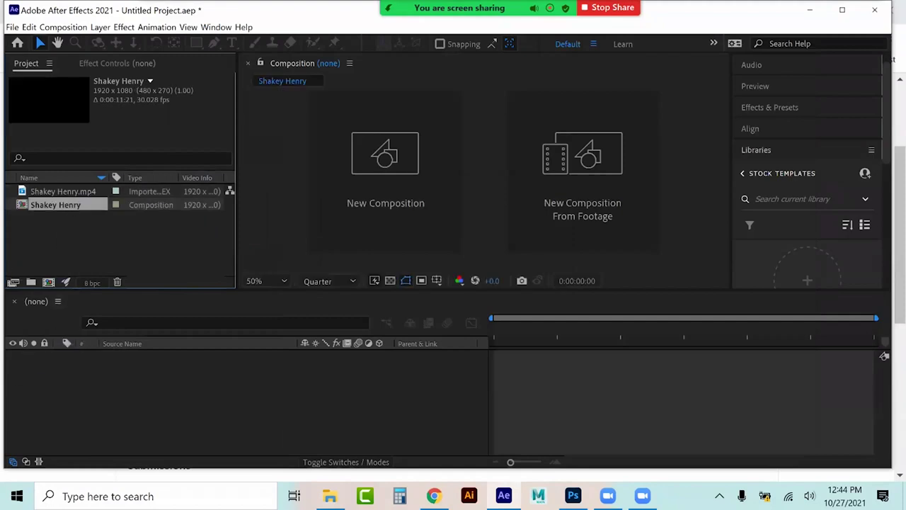
Trim the unwanted part off the Shakey Henry layer and slide it to start at 0.
left_click_drag(495, 326, 624, 328)
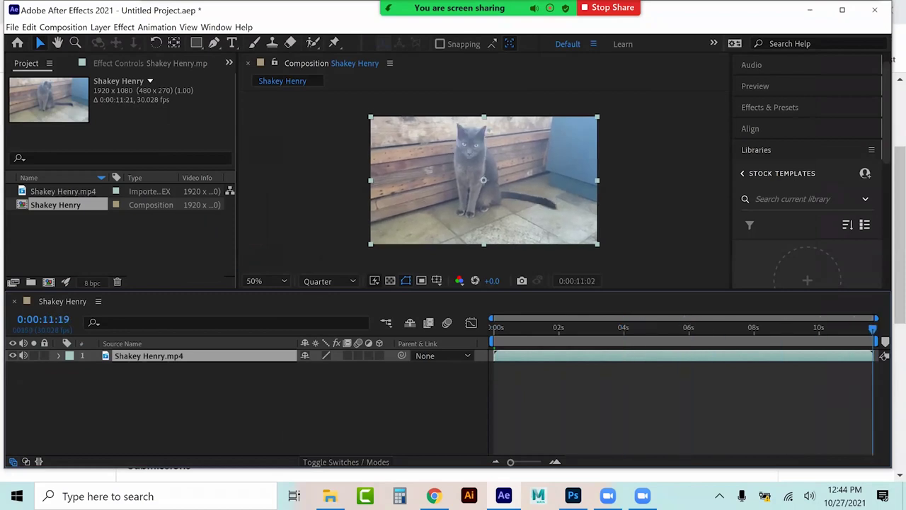
key("space")
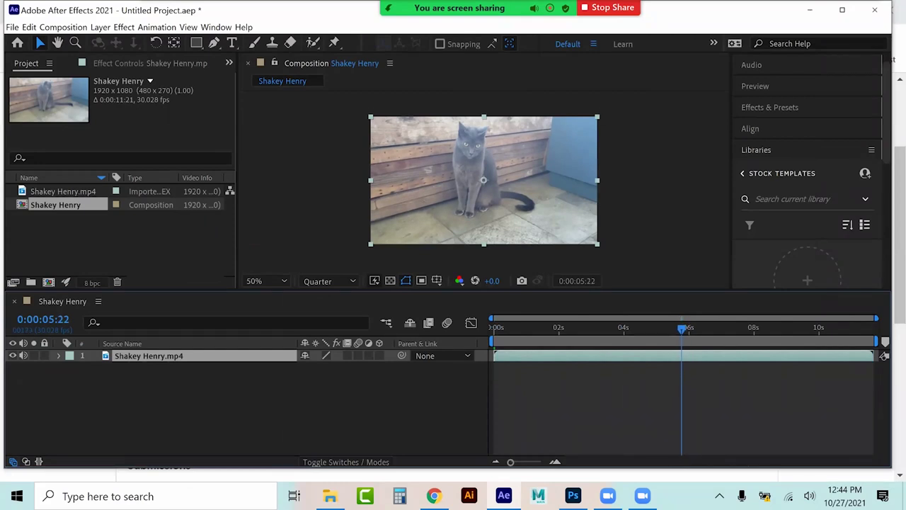
left_click_drag(494, 356, 524, 356)
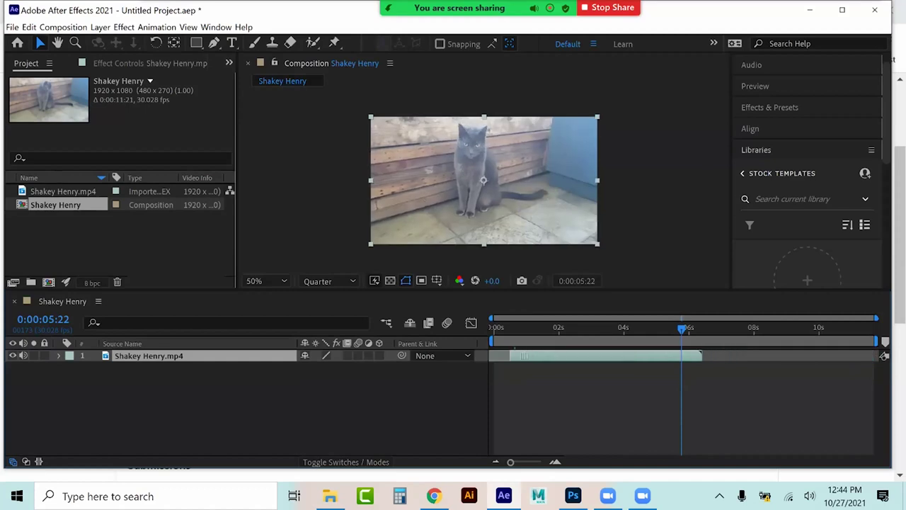
left_click_drag(701, 353, 684, 353)
Preview the trimmed layer from the start and step to its last frame near 0:00:05:25.
left_click_drag(500, 322, 661, 327)
left_click(509, 327)
key("space")
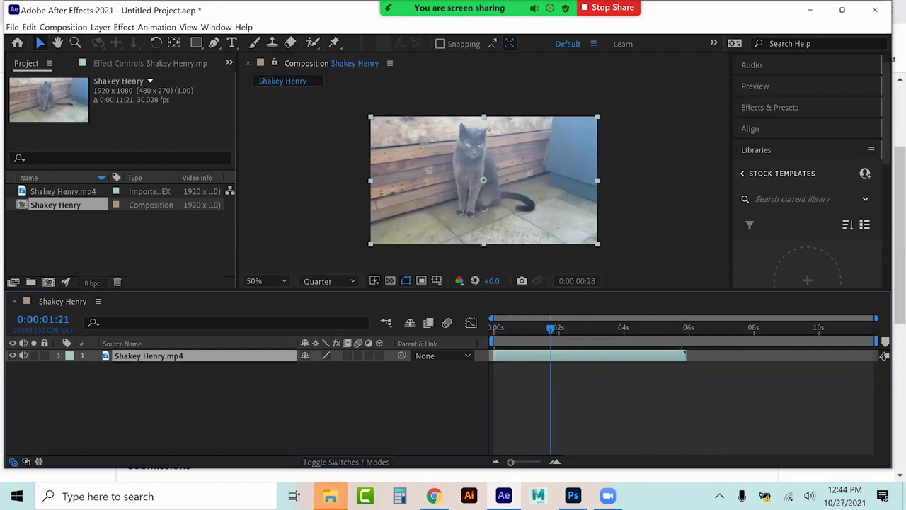
key("space")
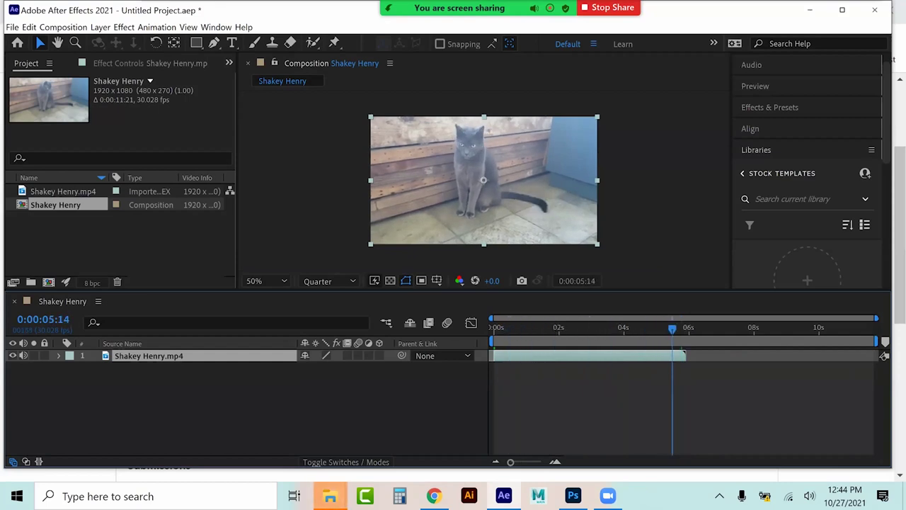
key("space")
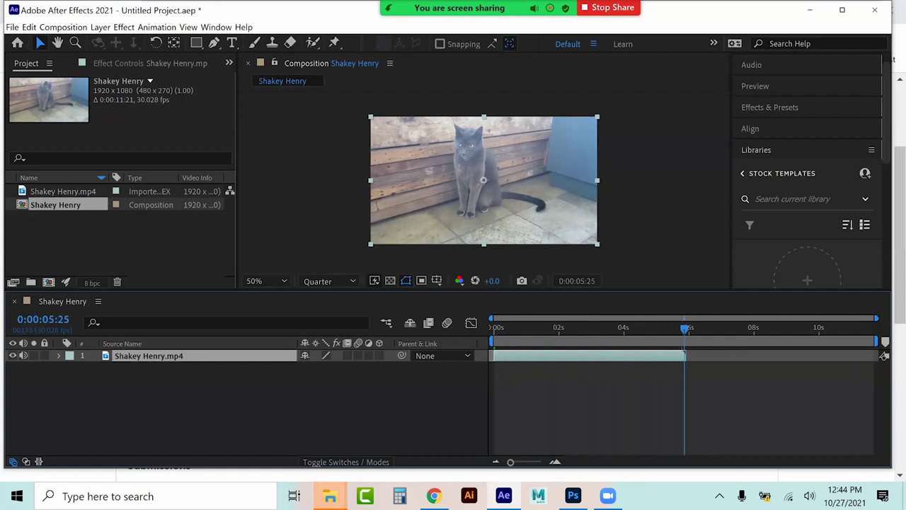
Set the Shakey Henry composition duration to 0:00:05:25 and return the playhead near the start.
left_click(71, 30)
left_click(76, 57)
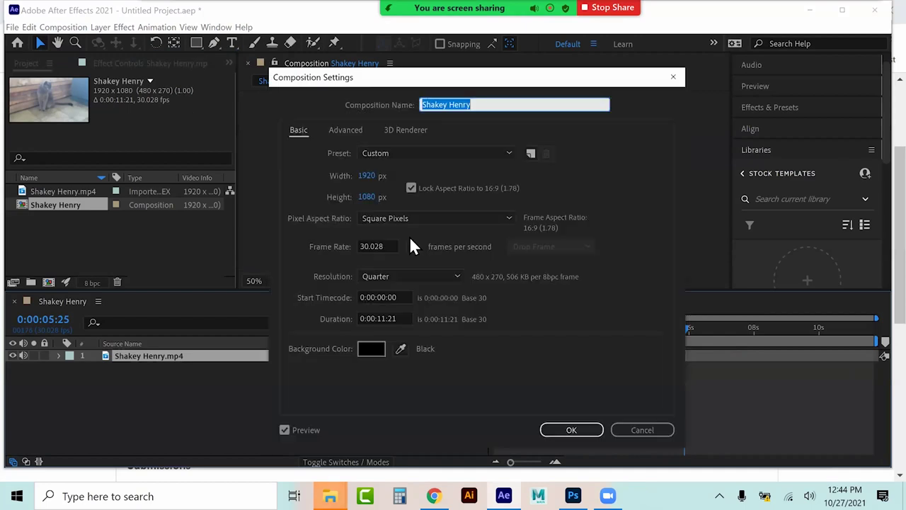
double_click(383, 318)
type("05")
left_click_drag(393, 318, 410, 320)
type("5")
left_click(571, 430)
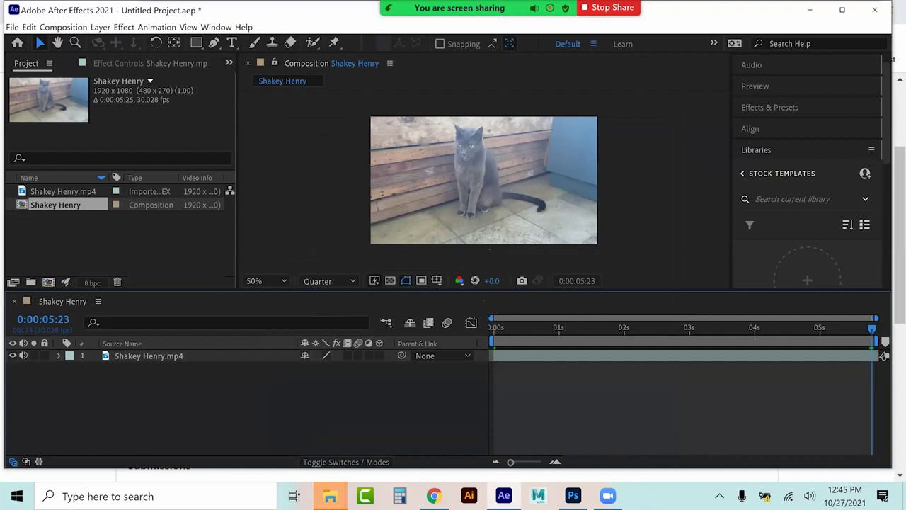
left_click_drag(532, 320, 543, 322)
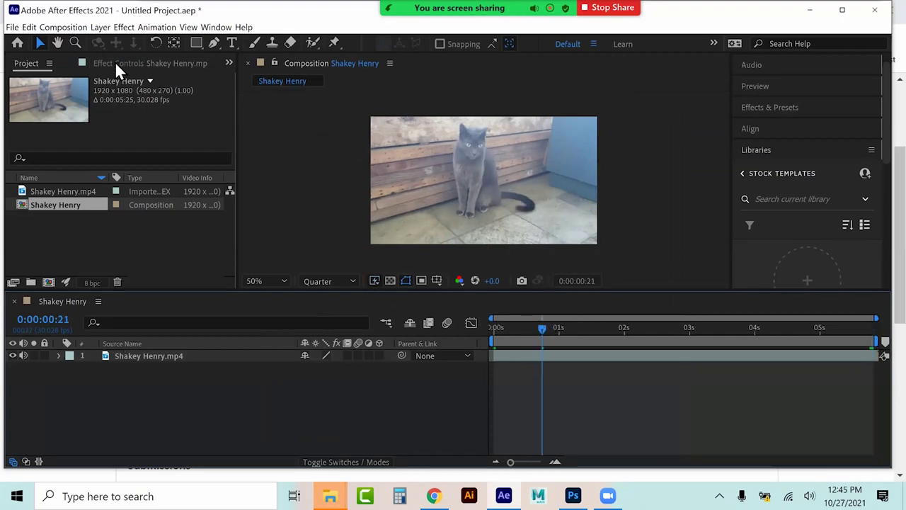
left_click(157, 27)
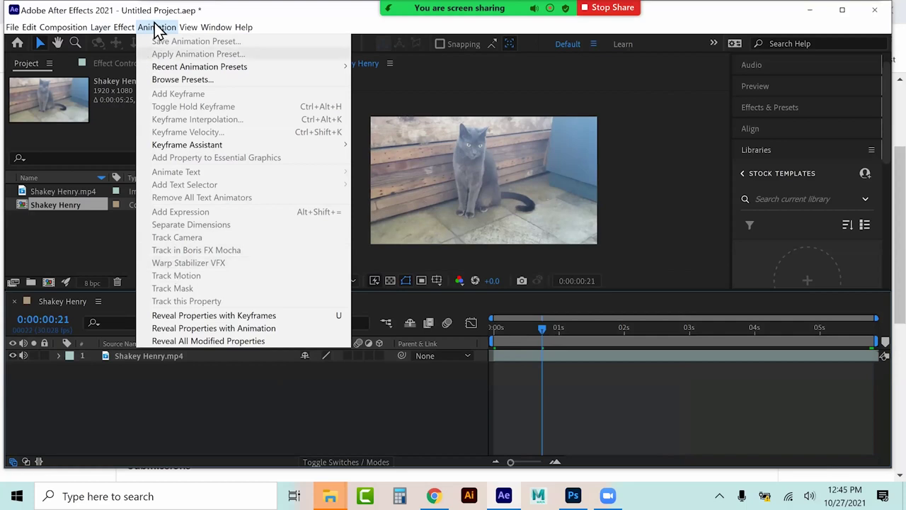
Apply Warp Stabilizer VFX to the layer with Result No Motion and Method Position, Scale, Rotation.
key("Escape")
key("ctrl+a")
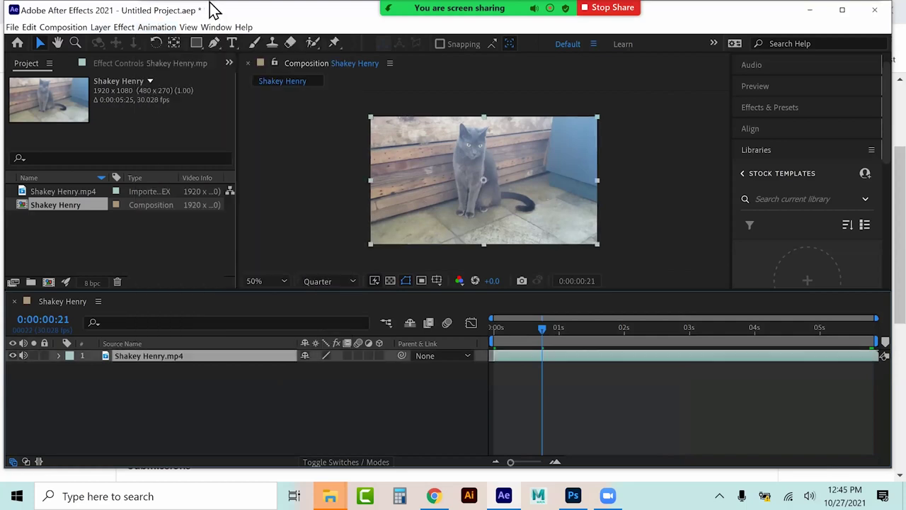
left_click(152, 31)
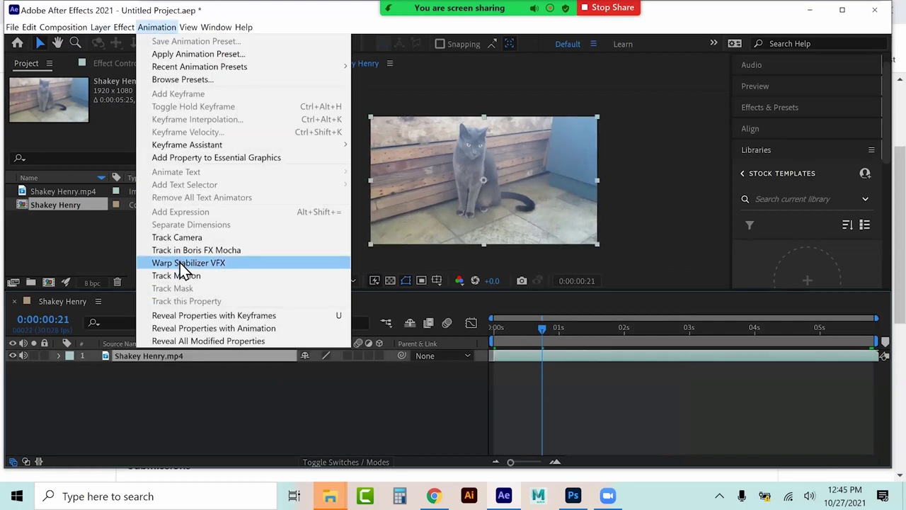
left_click(237, 266)
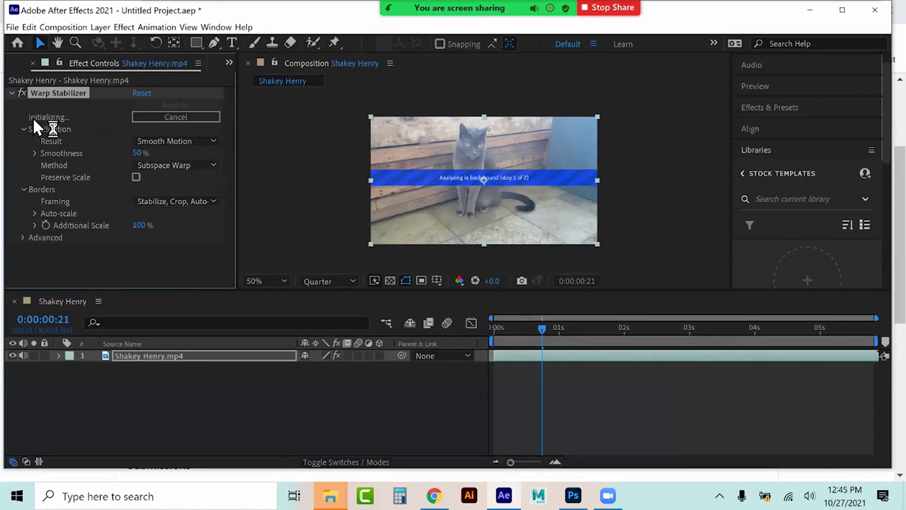
left_click(188, 143)
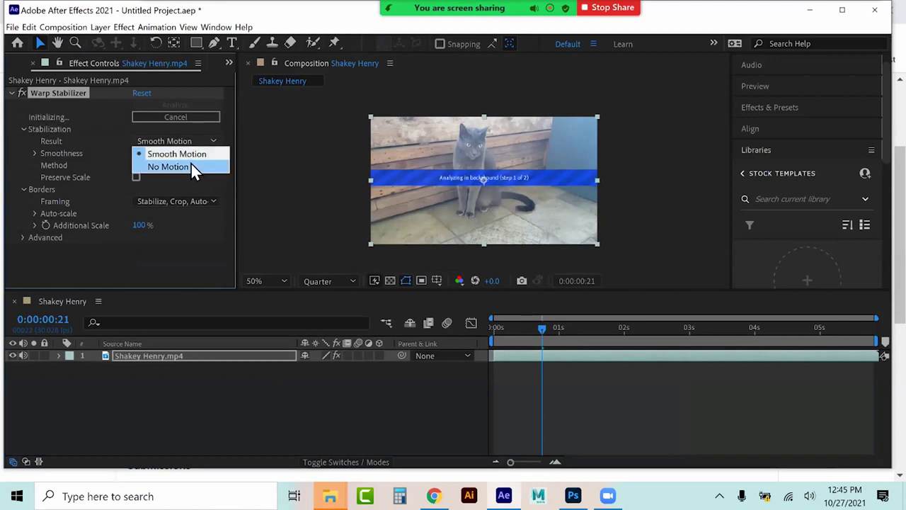
left_click(190, 168)
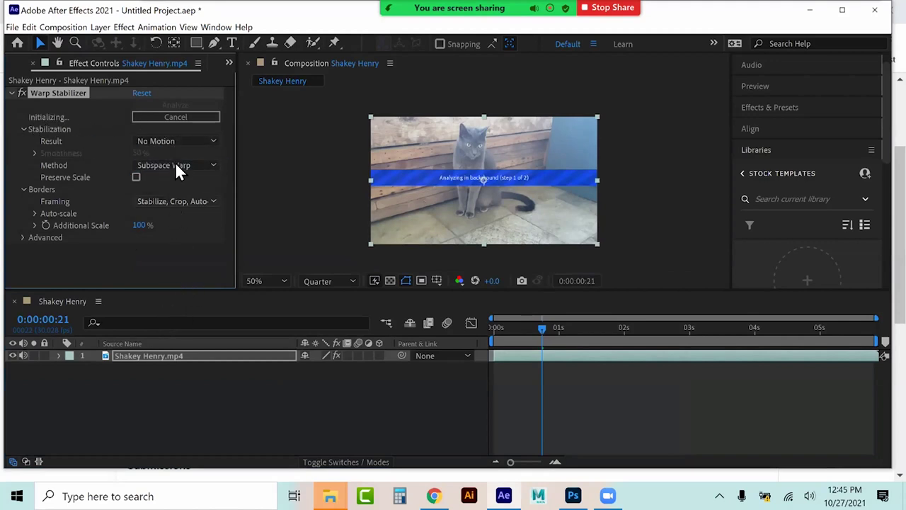
left_click(175, 164)
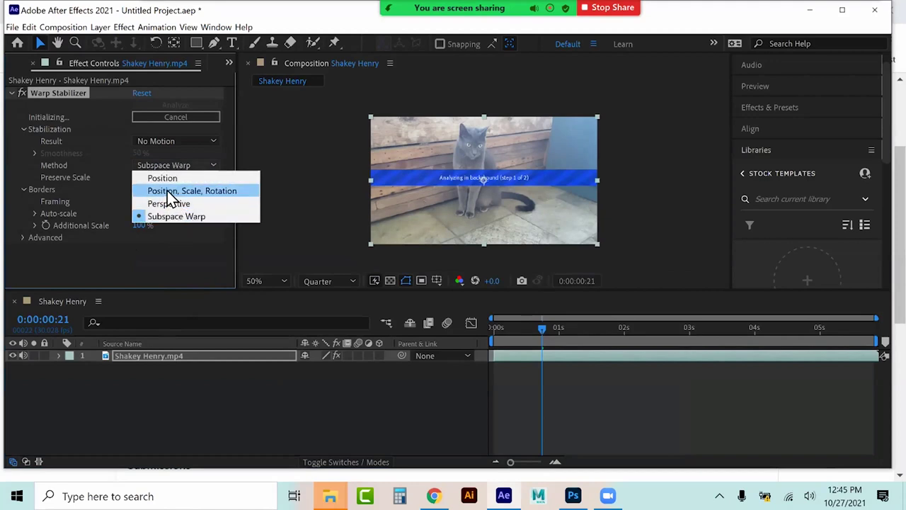
left_click(192, 191)
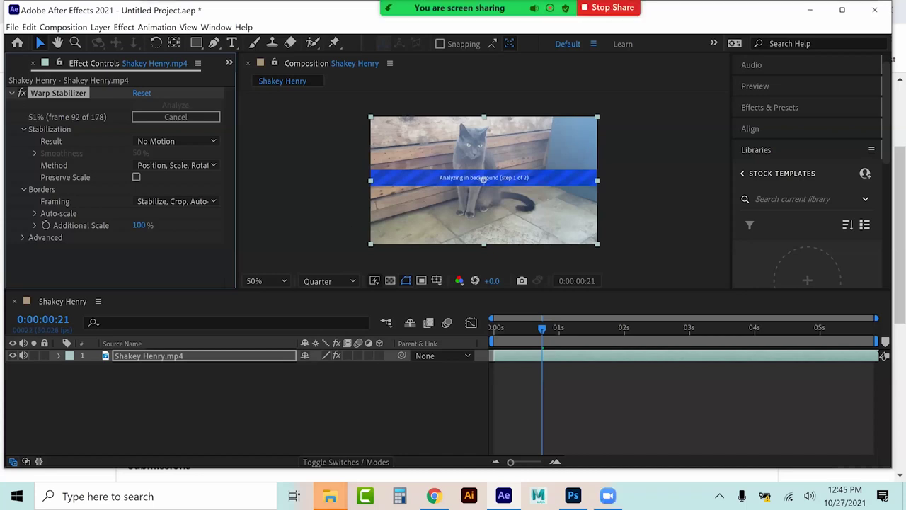
Hide the folder window to watch the stabilizer analyze the layer.
mouse_move(330, 496)
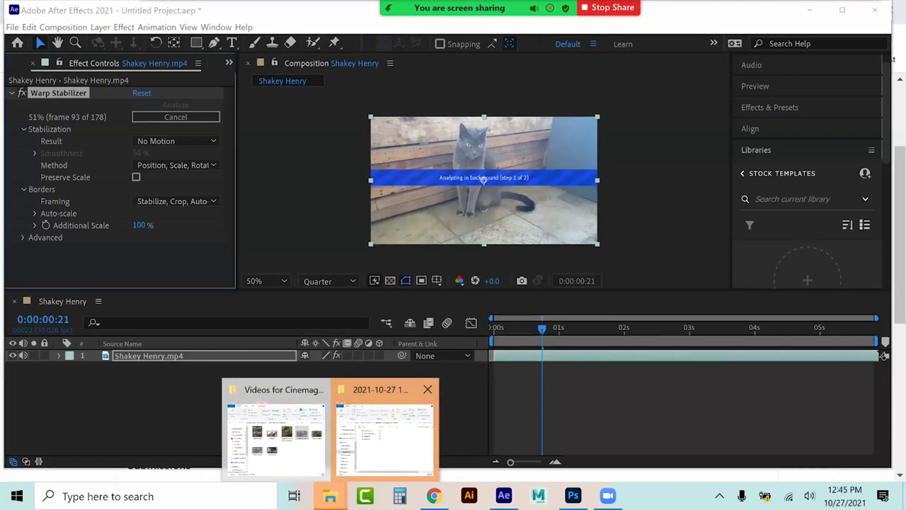
left_click(387, 428)
left_click(748, 71)
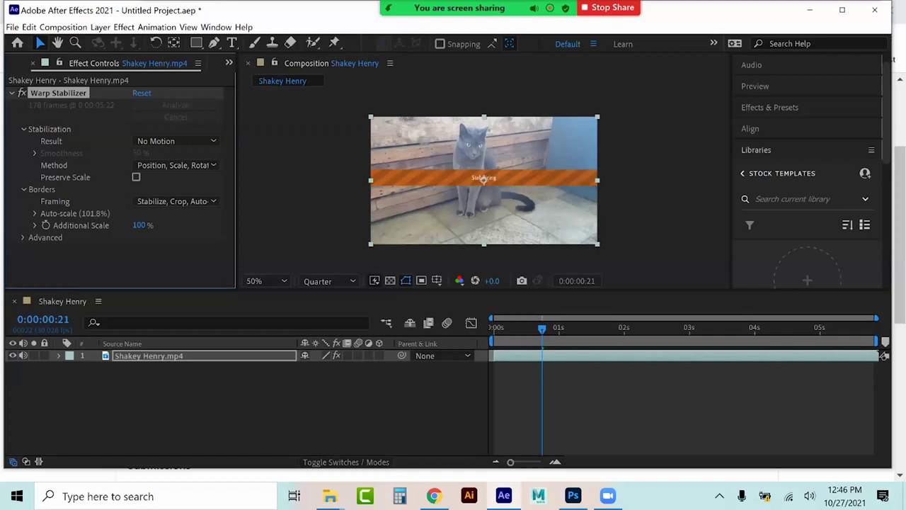
Check the stabilized footage, then queue the composition in Adobe Media Encoder for rendering.
left_click_drag(556, 319, 499, 327)
left_click(582, 320)
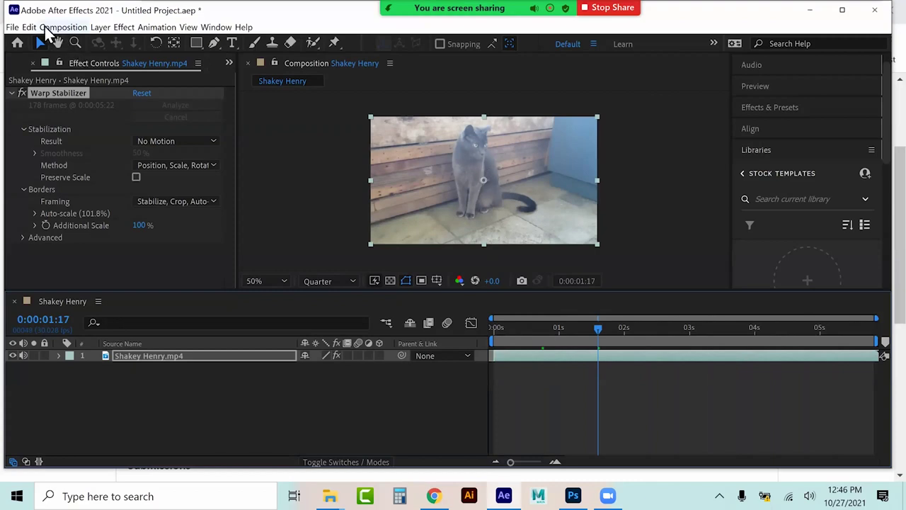
left_click(12, 28)
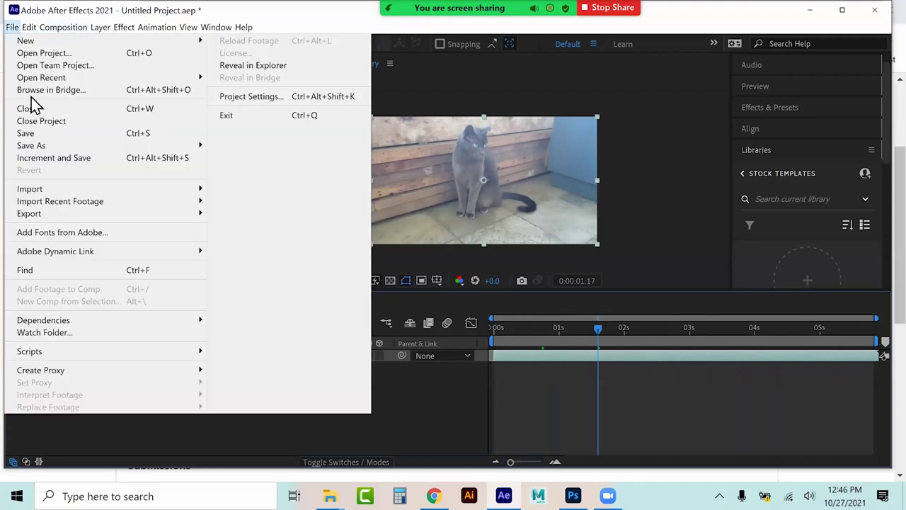
mouse_move(99, 212)
left_click(293, 214)
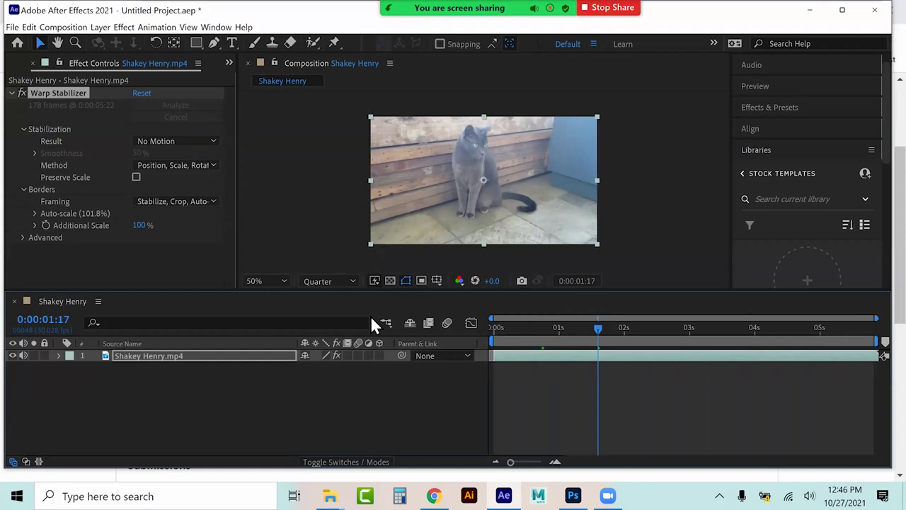
key("ctrl+alt+m")
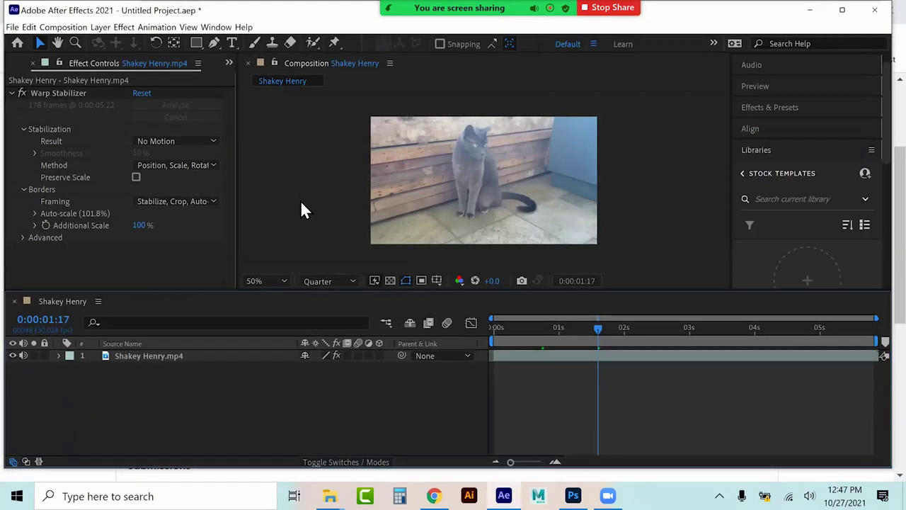
mouse_move(460, 8)
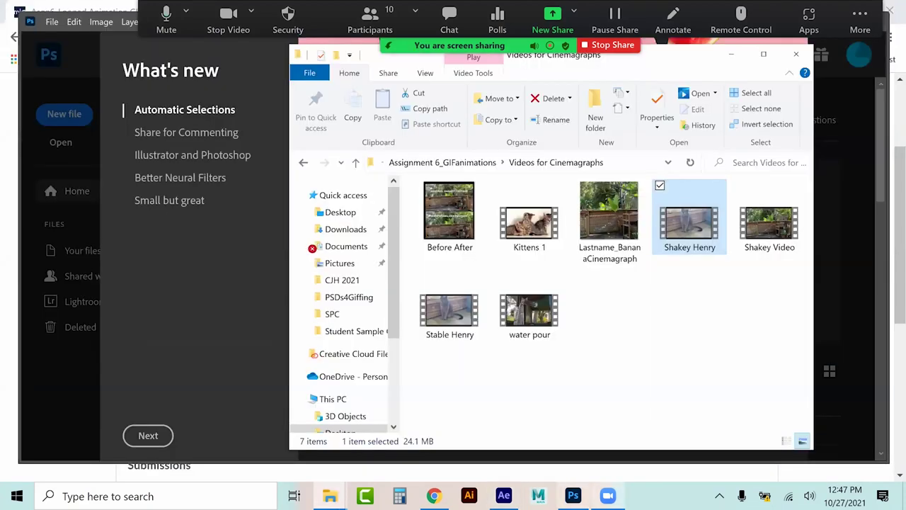
Back in Photoshop, start the Video Frames to Layers import.
key("alt+Tab")
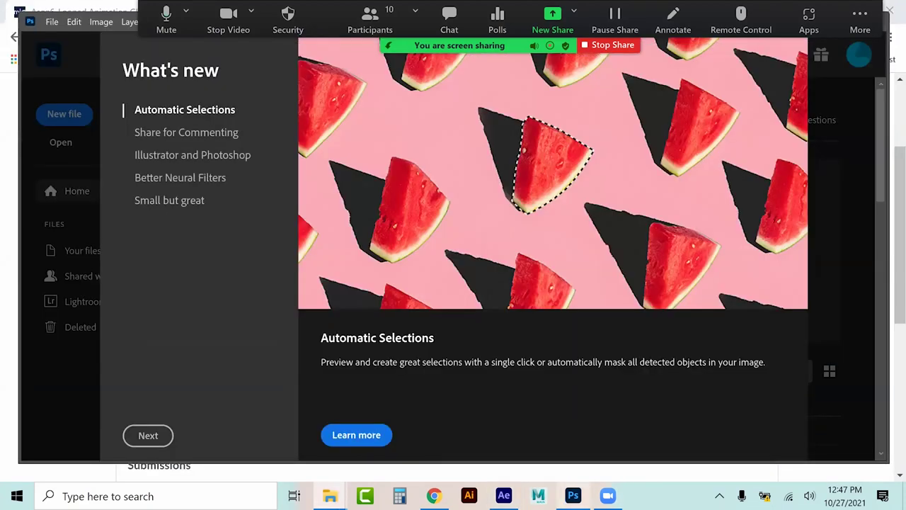
left_click(51, 22)
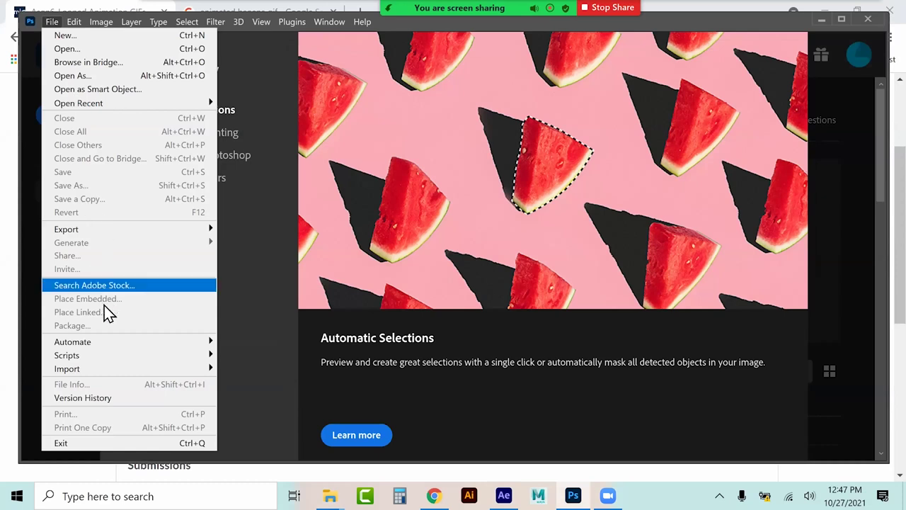
mouse_move(127, 369)
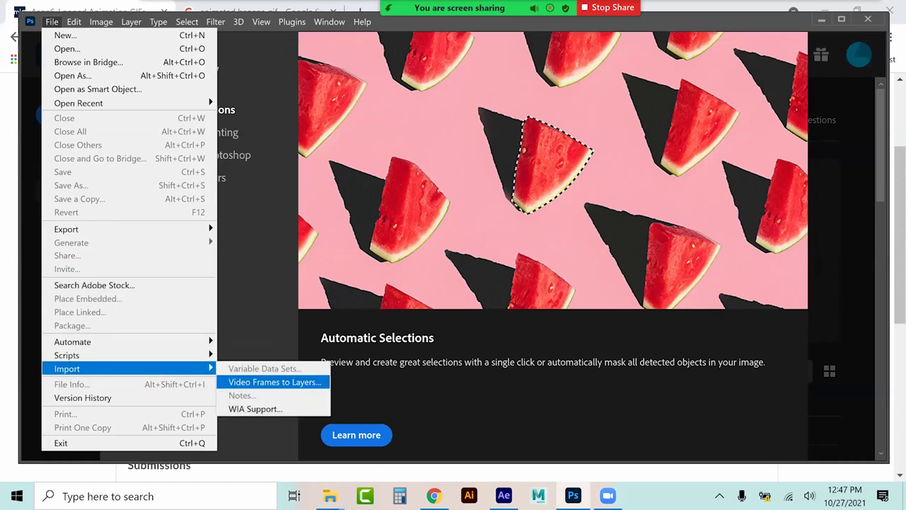
left_click(275, 382)
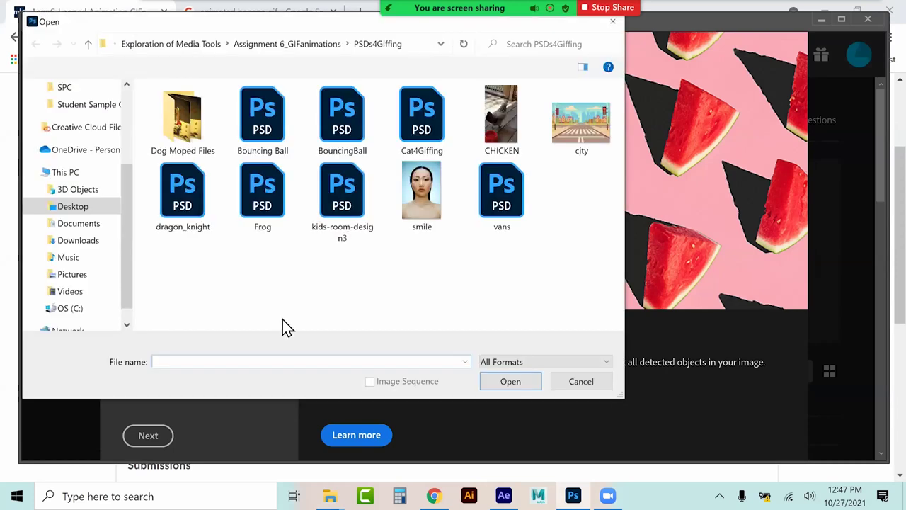
Navigate to the Videos for Cinemagraphs folder and open the Stable Henry video.
left_click(208, 47)
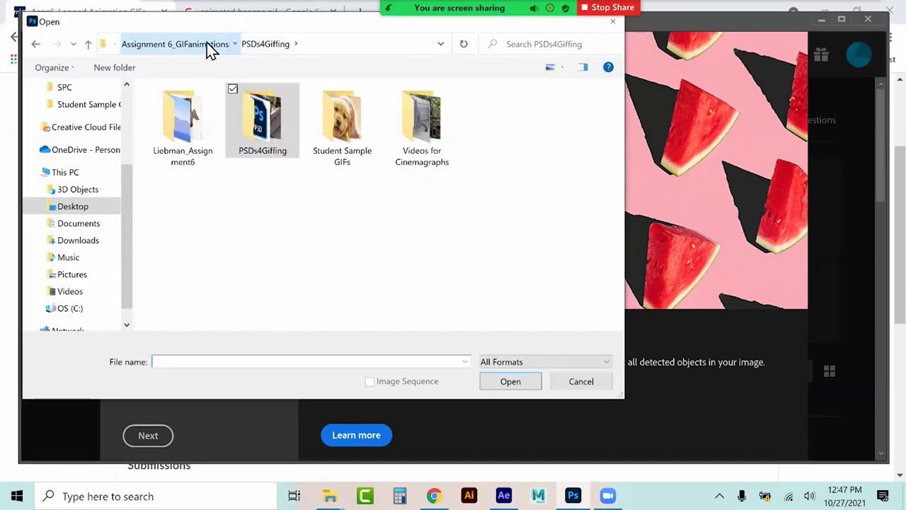
double_click(418, 128)
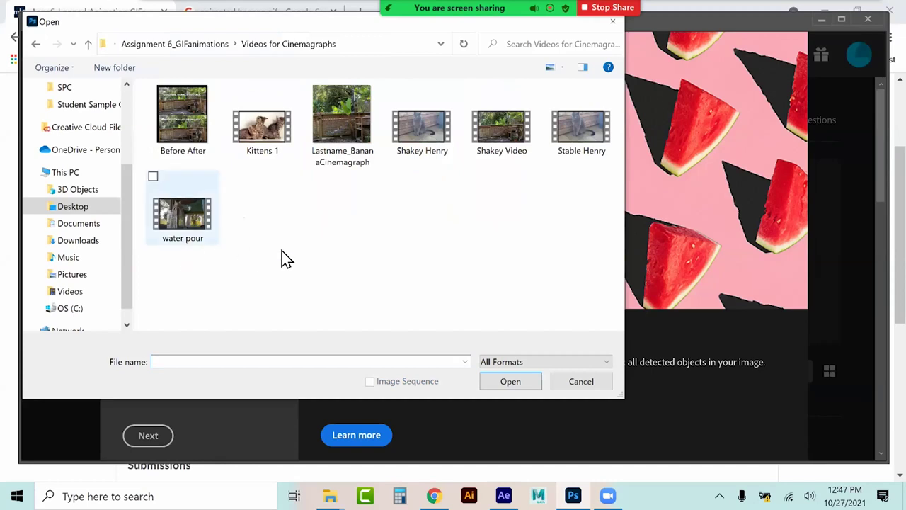
left_click(579, 128)
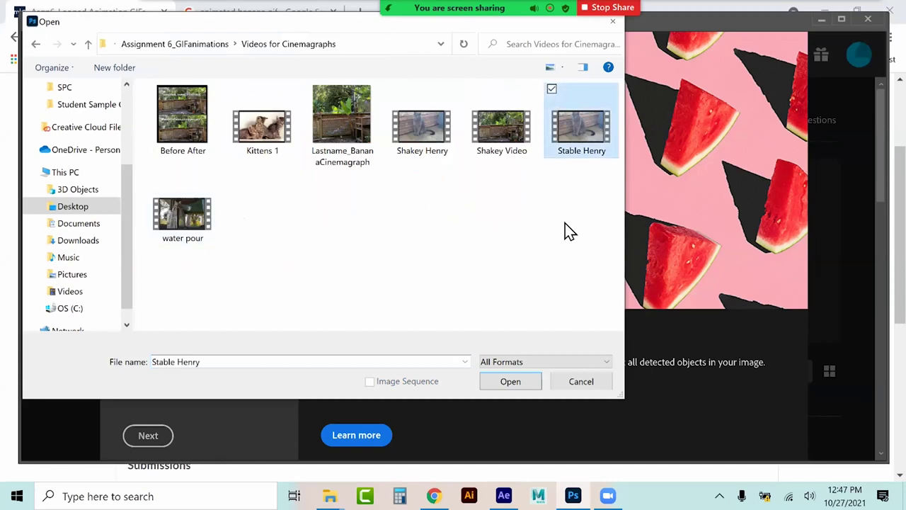
double_click(580, 128)
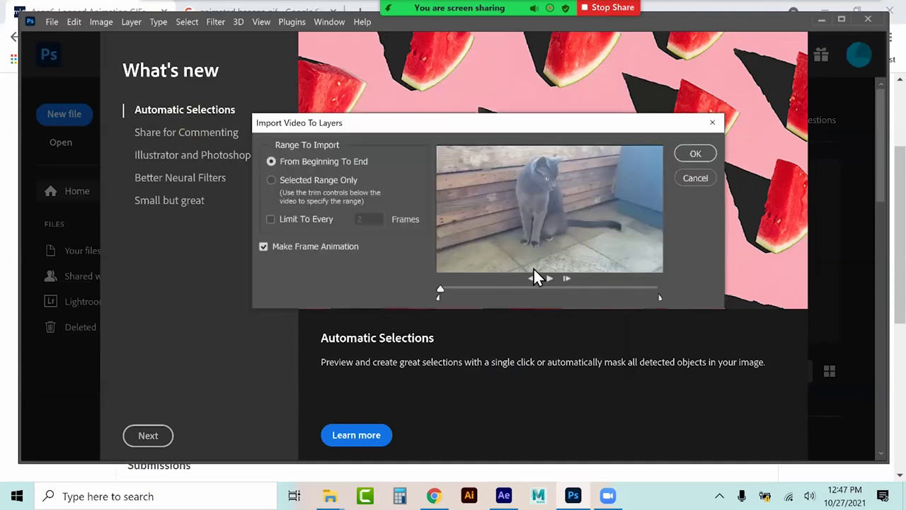
Import a trimmed selected range of Stable Henry as layers, limited to every 3 frames.
left_click_drag(440, 290, 643, 289)
left_click(271, 219)
left_click(375, 221)
type("3")
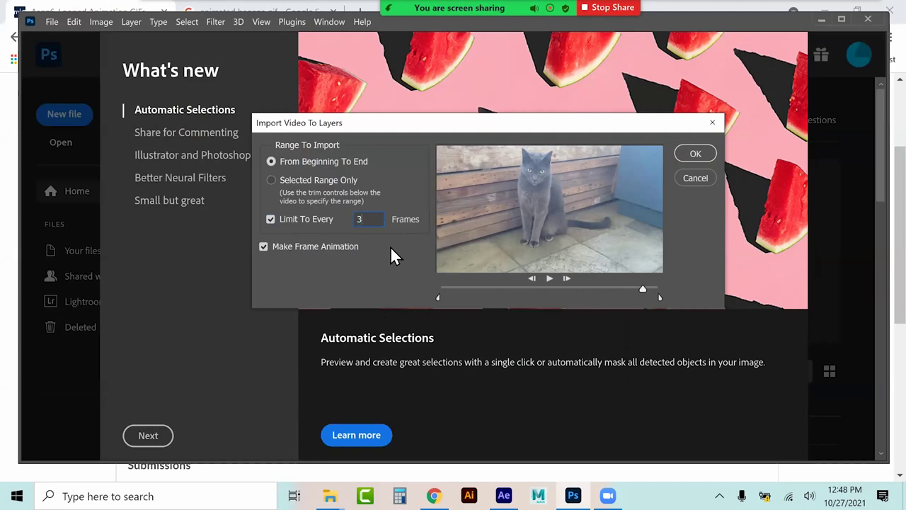
left_click_drag(439, 296, 466, 296)
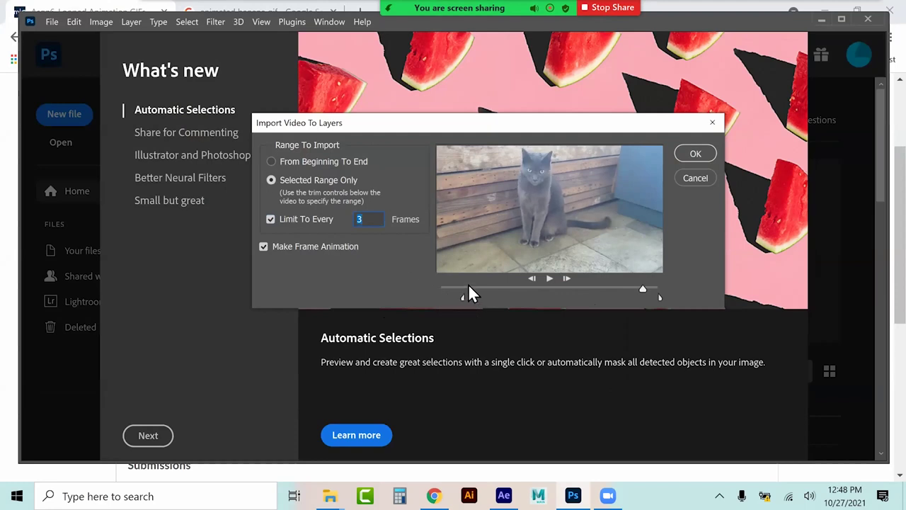
left_click(536, 289)
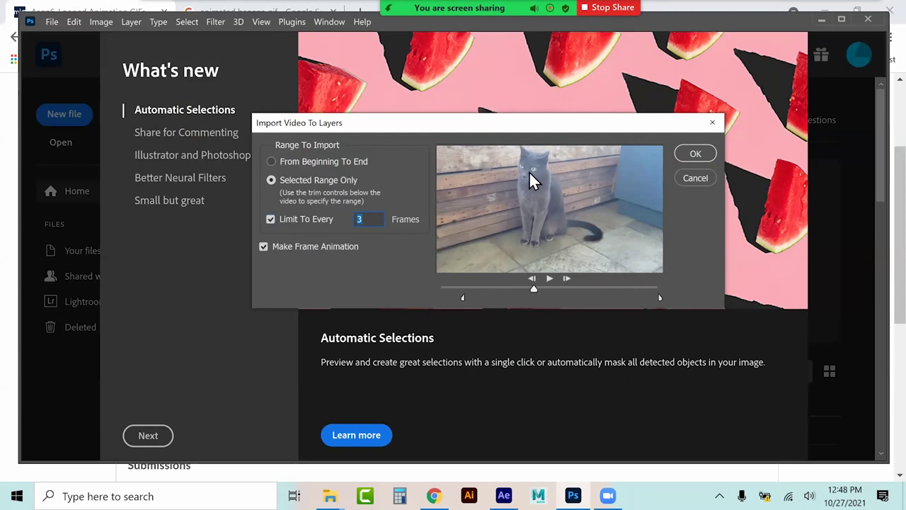
left_click_drag(461, 296, 536, 290)
key("space")
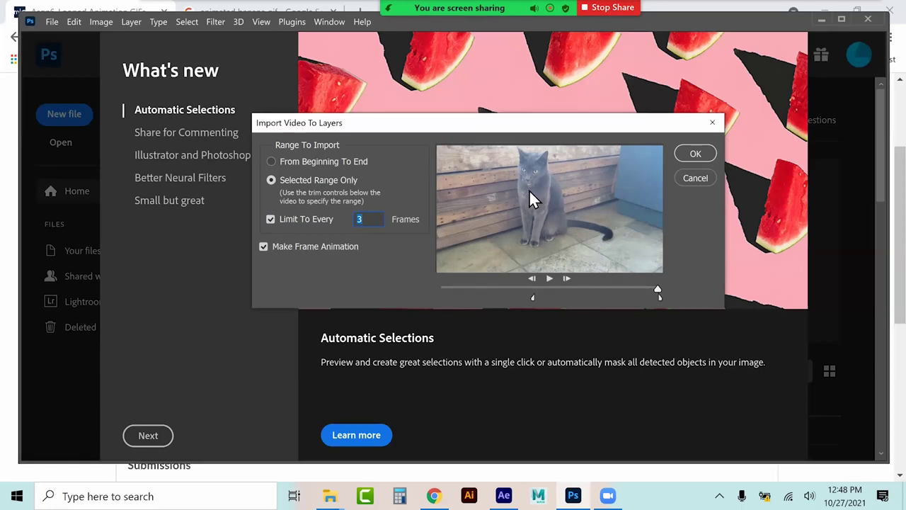
key("Return")
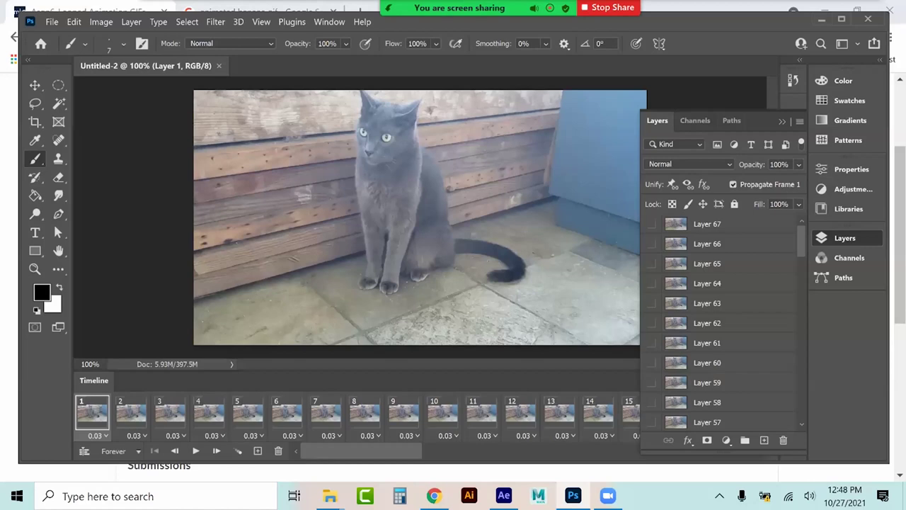
Rename frame 67's layer to FREEZE and move it to the bottom of the layer stack.
scroll(357, 418, "right", 15)
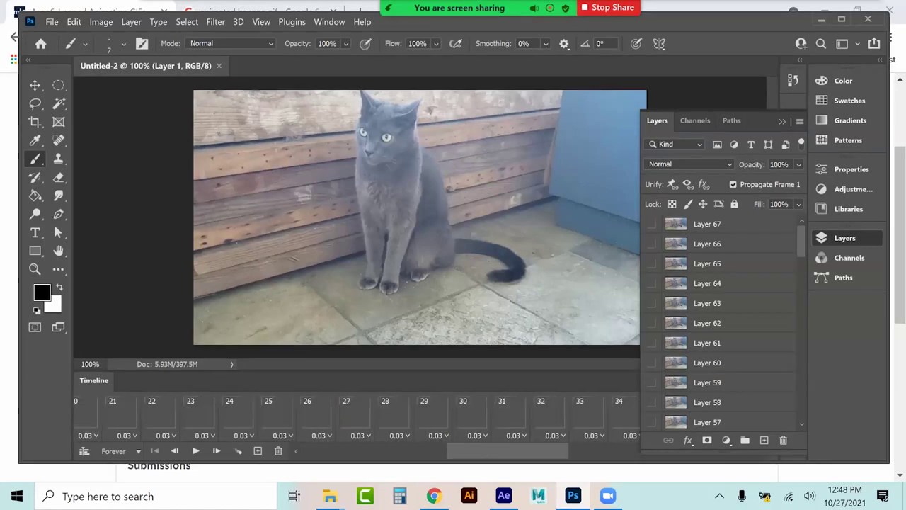
left_click(781, 121)
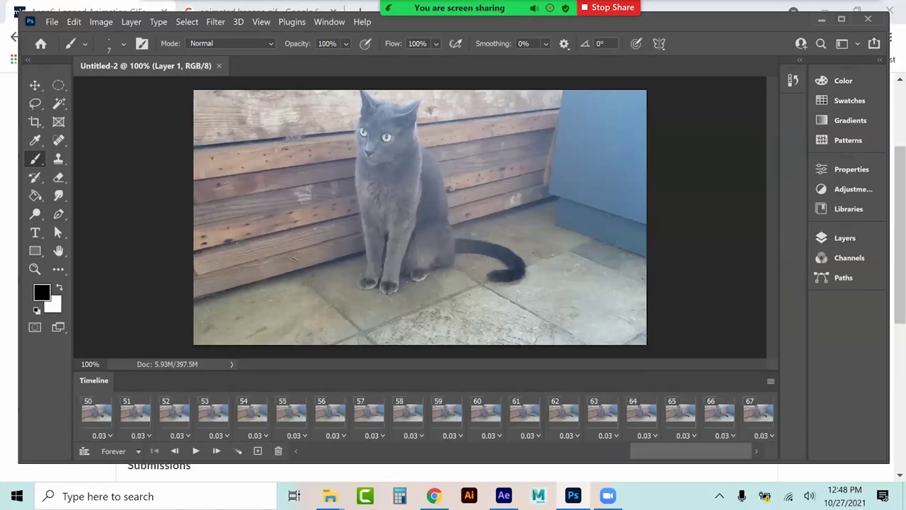
left_click(758, 412)
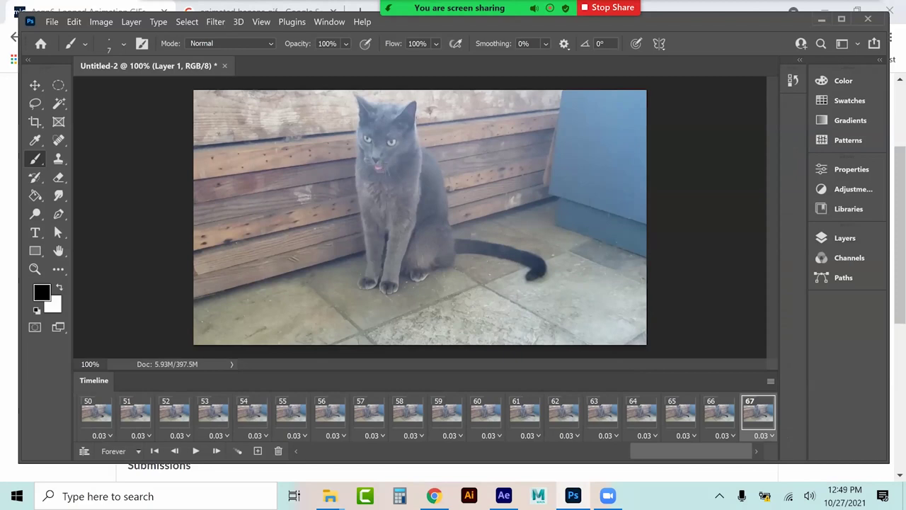
left_click(843, 238)
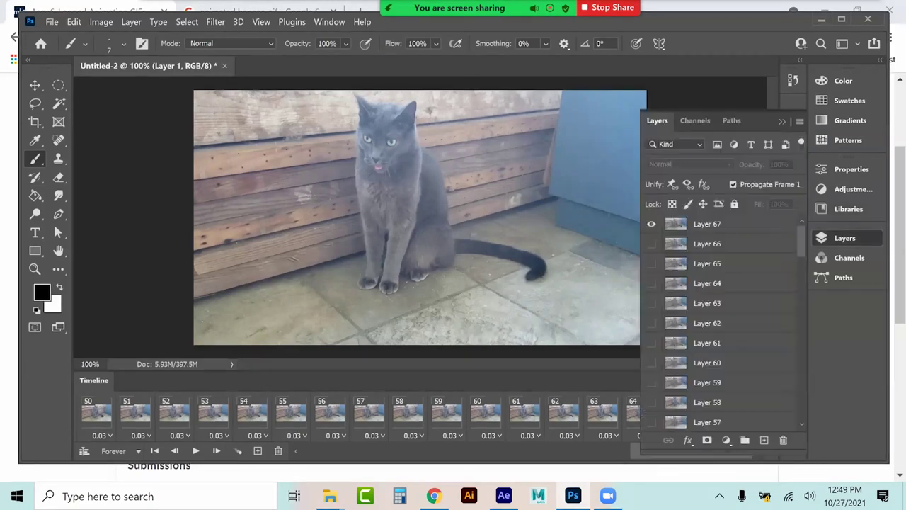
double_click(708, 224)
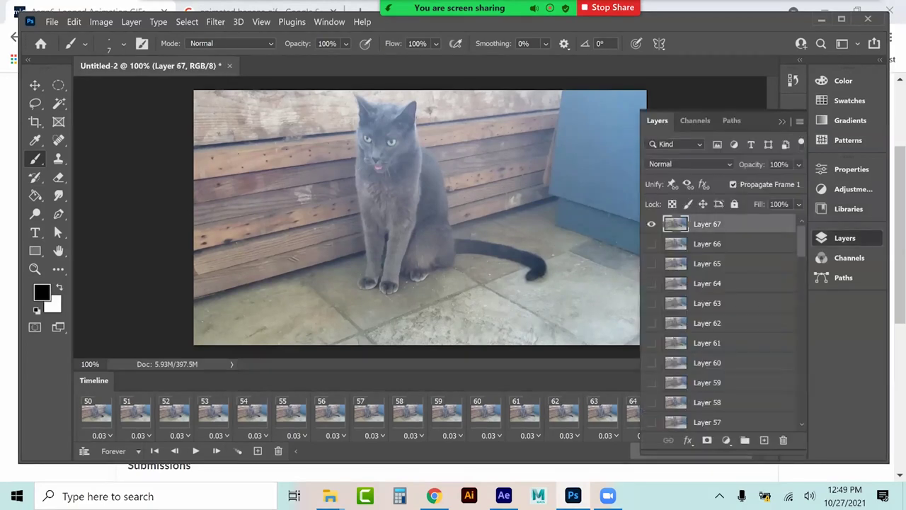
type("FREEZE")
key("Return")
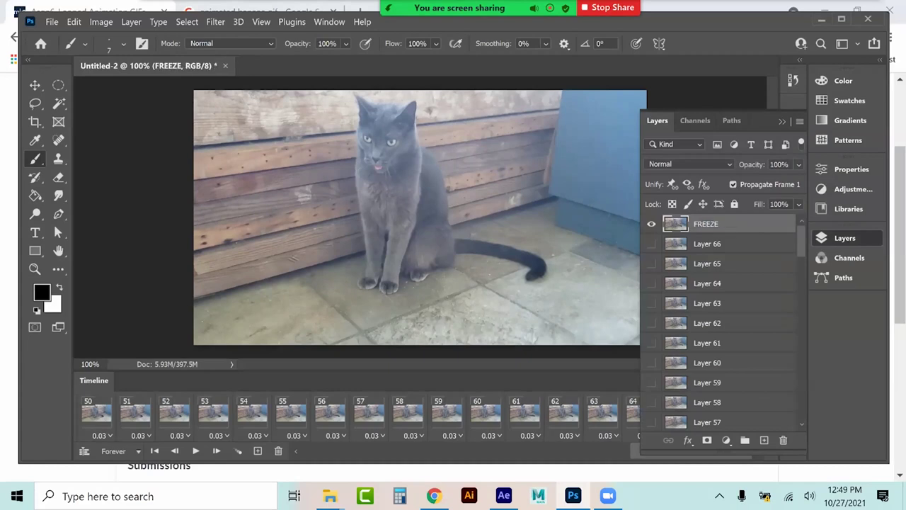
left_click_drag(706, 224, 701, 423)
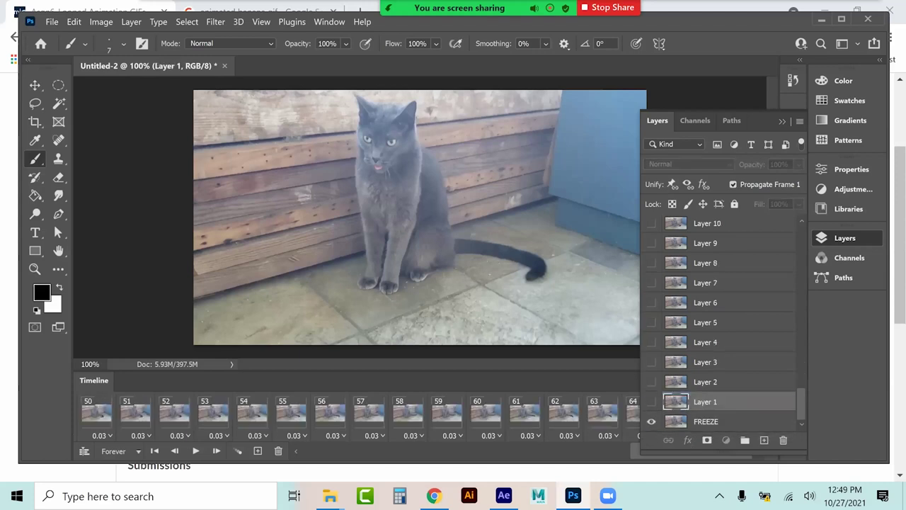
left_click(701, 421)
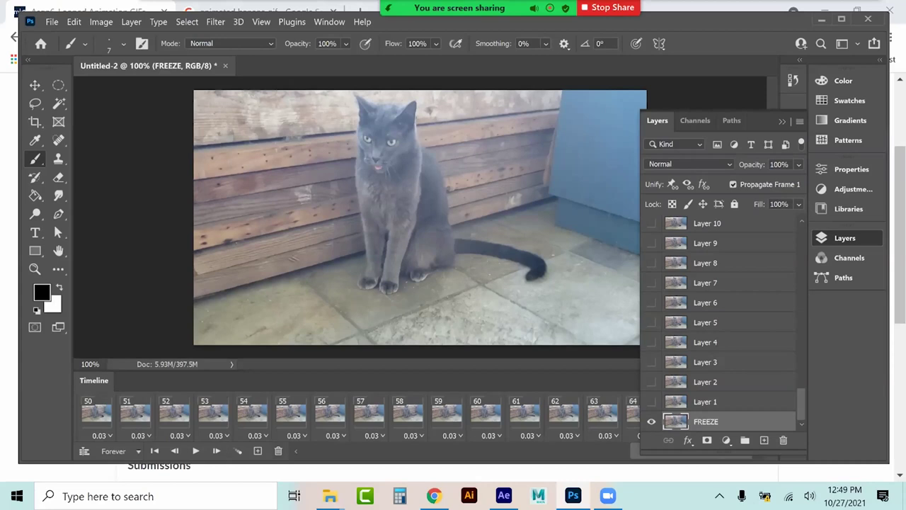
On frame 1, turn on FREEZE's visibility and hide Layer 1.
scroll(357, 414, "left", 10)
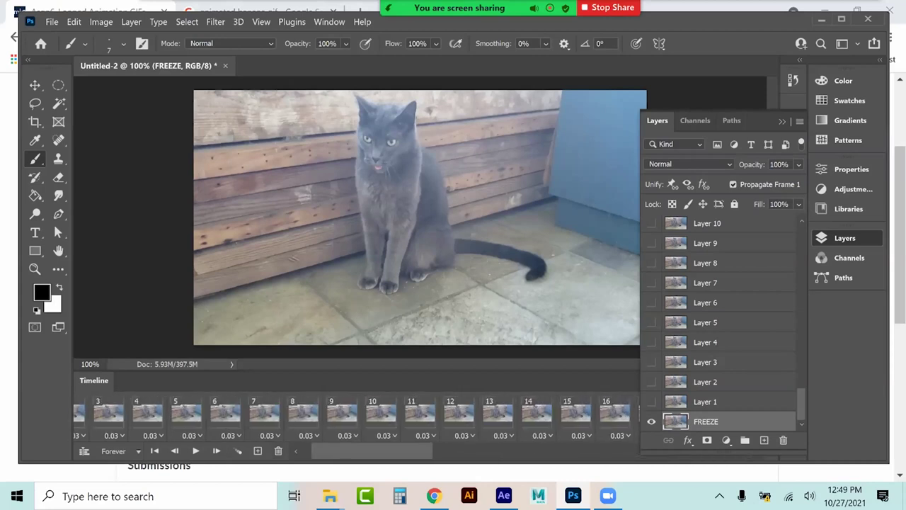
scroll(357, 415, "left", 2)
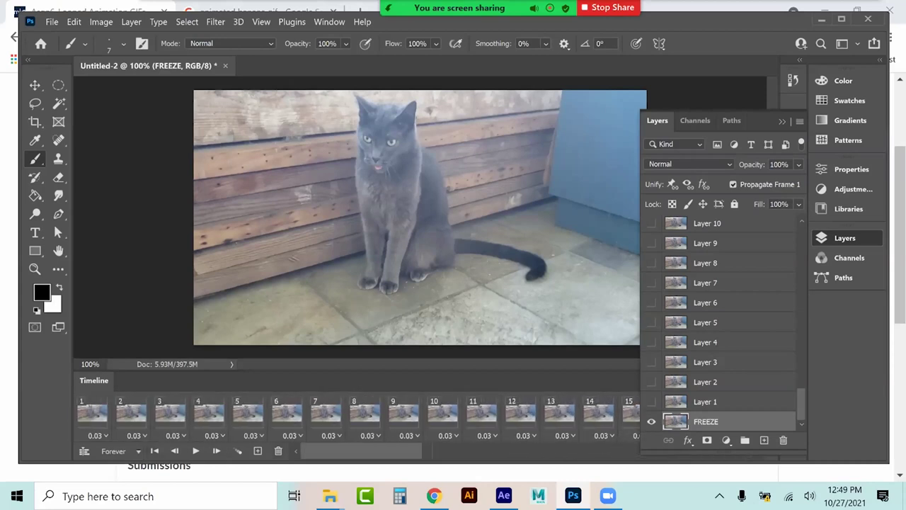
left_click(92, 412)
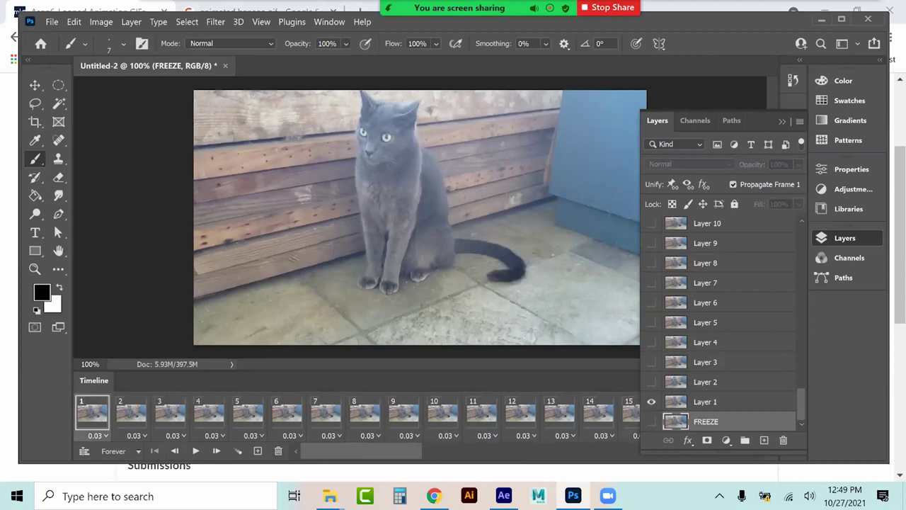
left_click(651, 421)
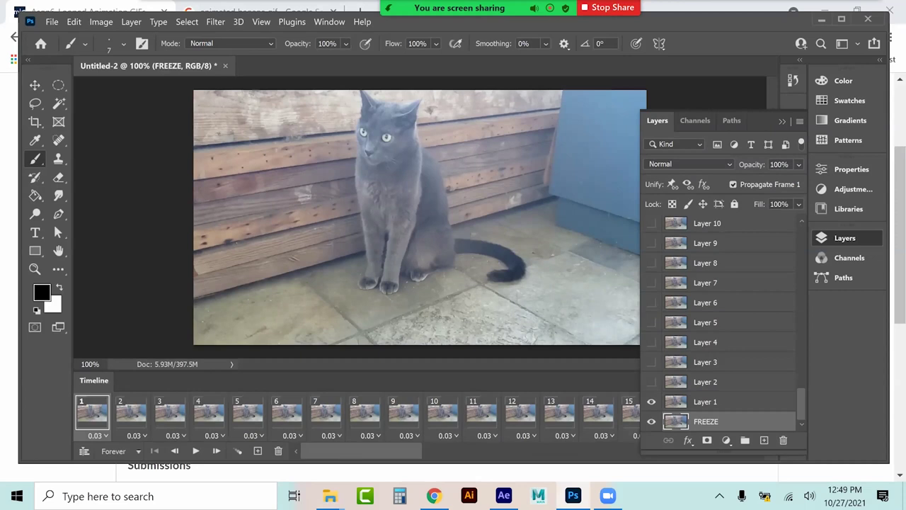
left_click(652, 402)
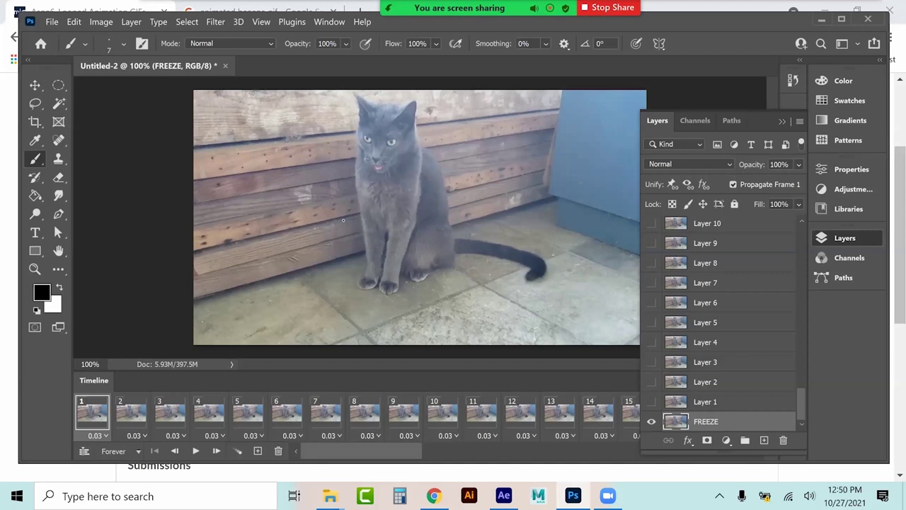
Lasso the cat's tail and nearby floor, feathering the selection by 25.6 px in Select and Mask.
left_click(36, 103)
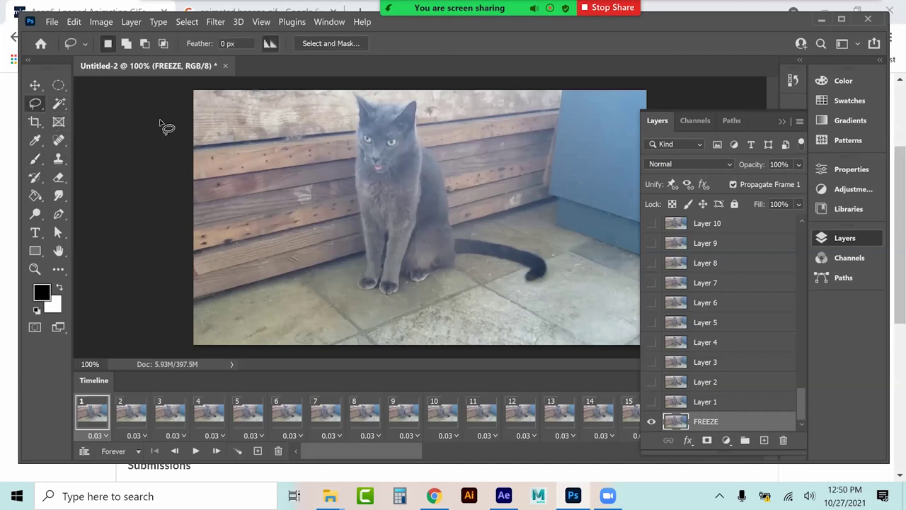
mouse_move(455, 233)
left_mouse_down()
mouse_move(451, 280)
mouse_move(464, 315)
mouse_move(527, 330)
mouse_move(592, 320)
mouse_move(624, 278)
mouse_move(588, 239)
mouse_move(558, 226)
mouse_move(502, 218)
mouse_move(463, 230)
left_mouse_up()
left_click(336, 48)
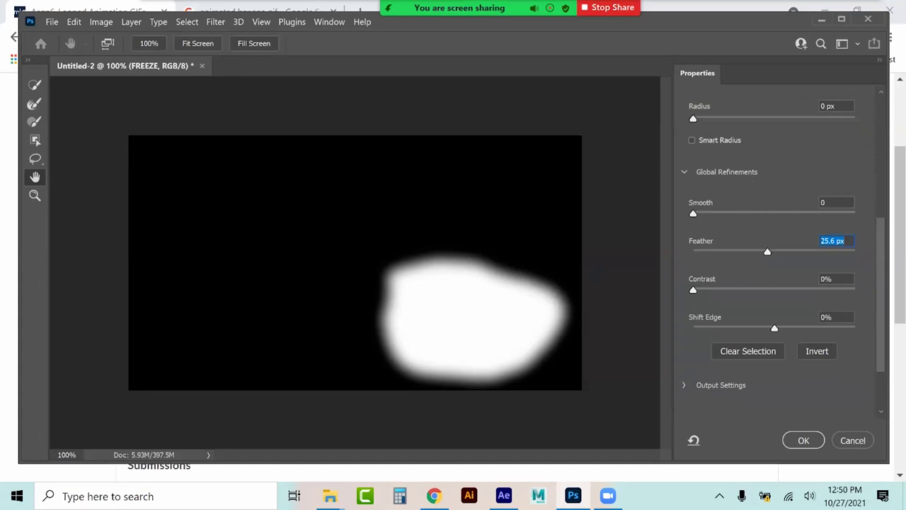
key("Return")
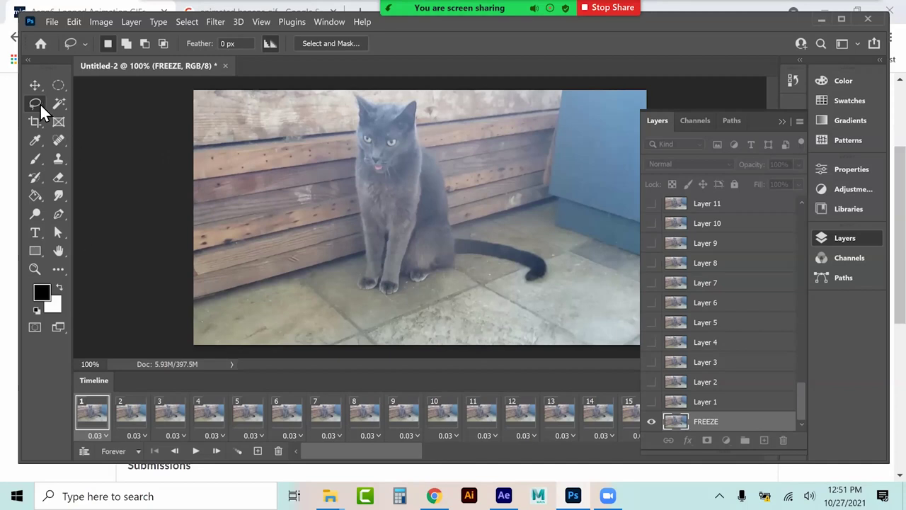
key("alt+e")
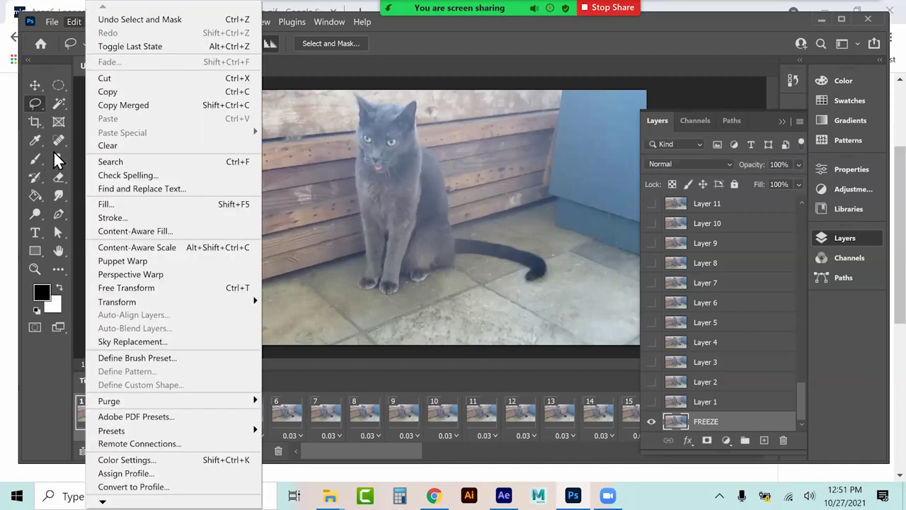
Lasso the cat's tail and nearby floor, delete it from the FREEZE layer, and deselect.
left_click(429, 50)
mouse_move(616, 255)
left_mouse_down()
mouse_move(491, 330)
mouse_move(462, 290)
mouse_move(595, 214)
left_mouse_up()
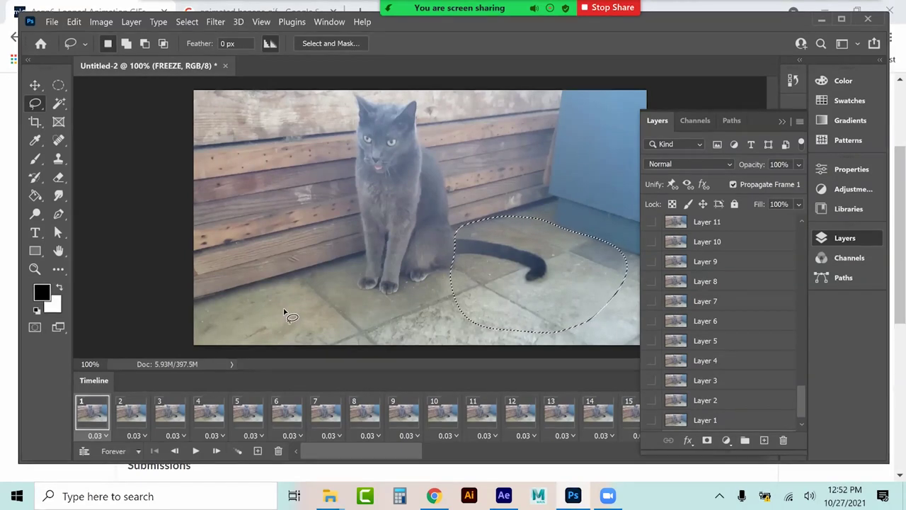
key("Delete")
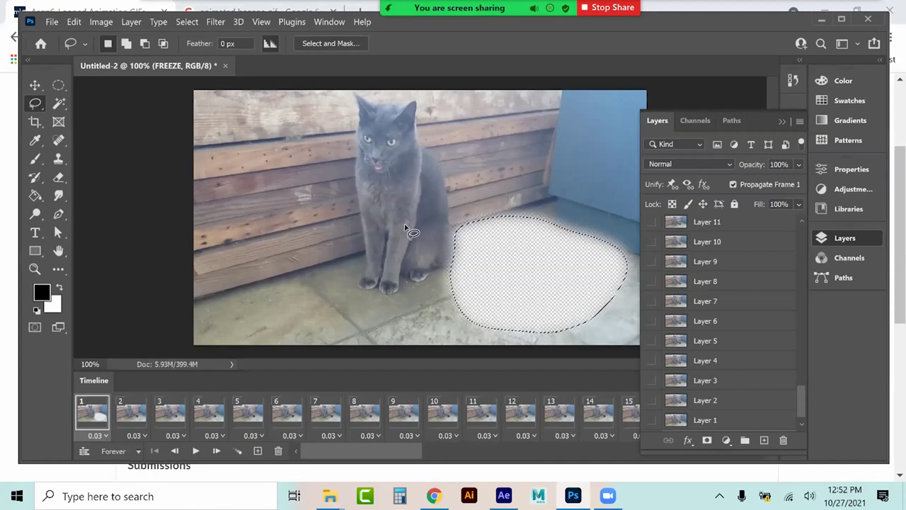
left_click(35, 84)
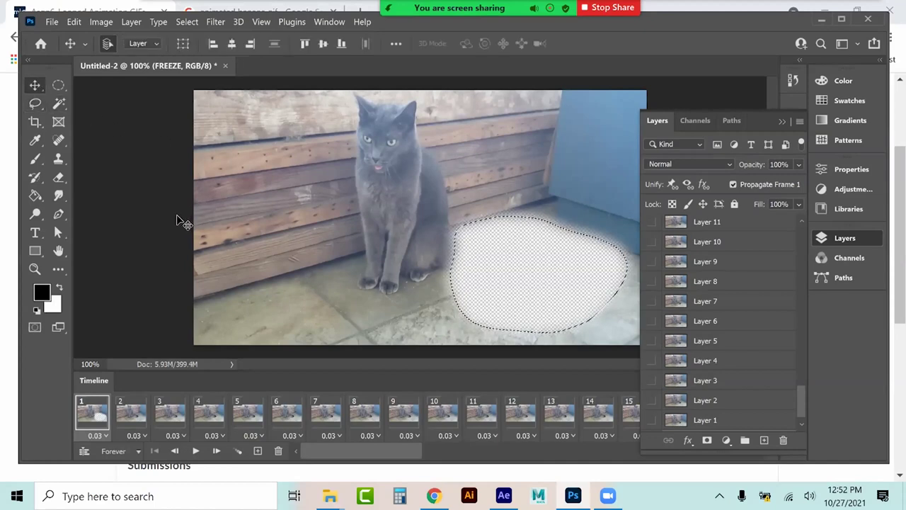
left_click(58, 86)
left_click(144, 126)
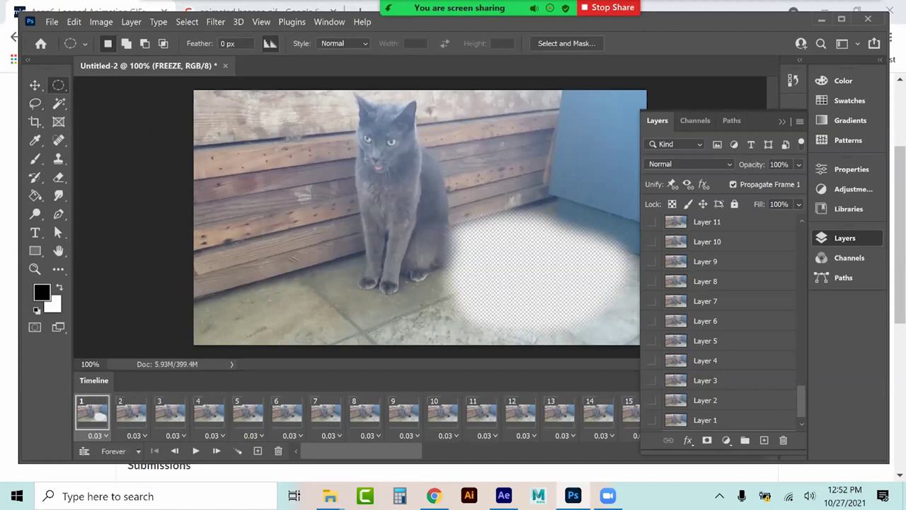
scroll(722, 322, "down", 1)
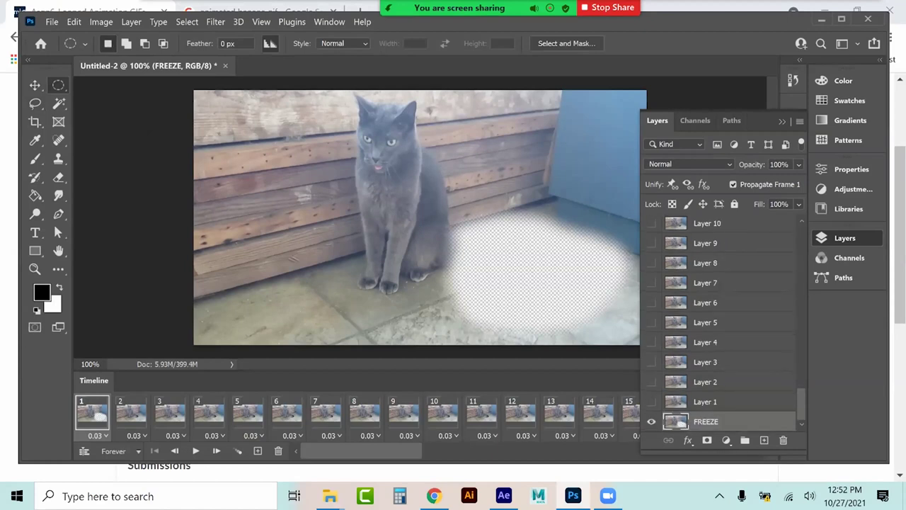
Move FREEZE to the top of the layer stack and make Layer 1 visible beneath it.
left_click_drag(676, 422, 676, 224)
scroll(729, 326, "down", 17)
scroll(730, 326, "down", 2)
left_click_drag(677, 421, 677, 224)
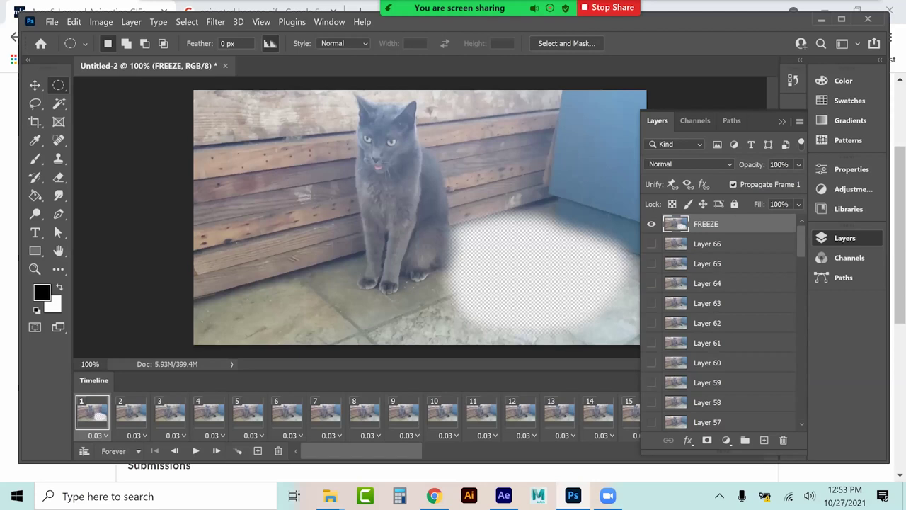
scroll(722, 323, "down", 15)
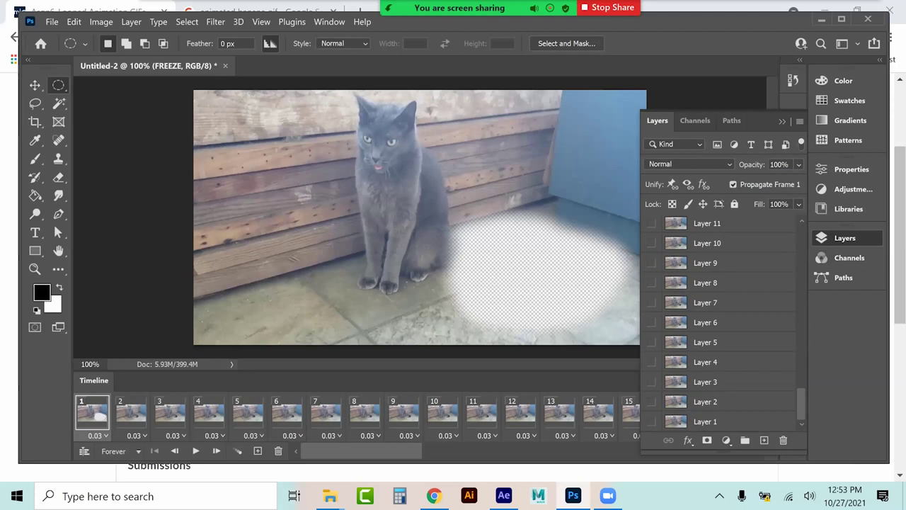
left_click(651, 421)
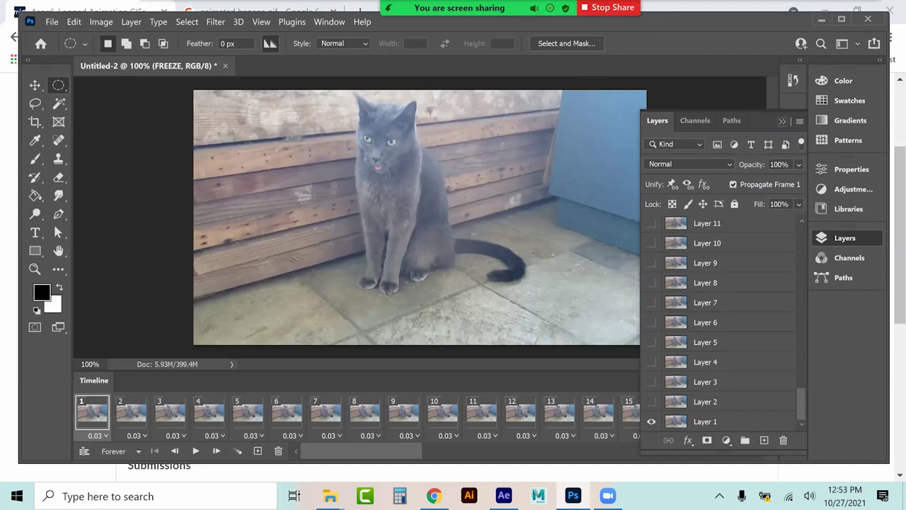
left_click(782, 121)
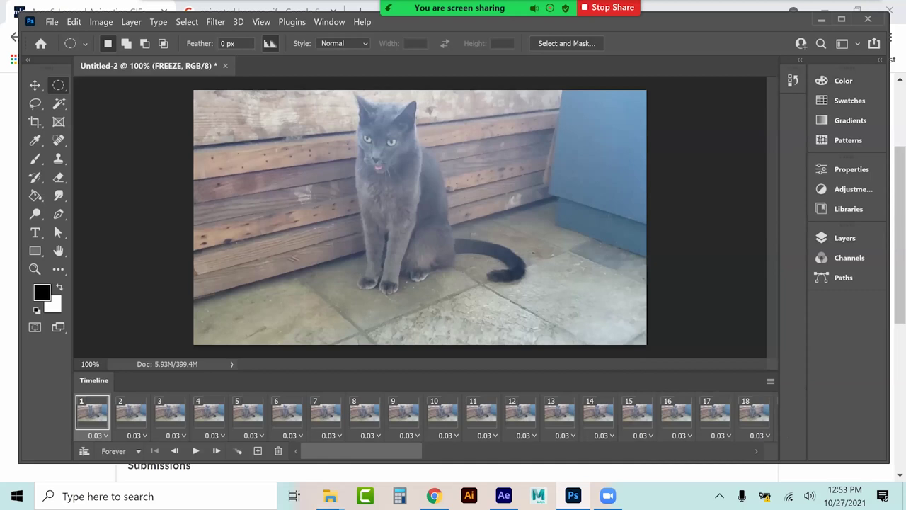
Change every frame's delay from 0.03 seconds to No delay, then play and stop the preview.
scroll(425, 417, "right", 10)
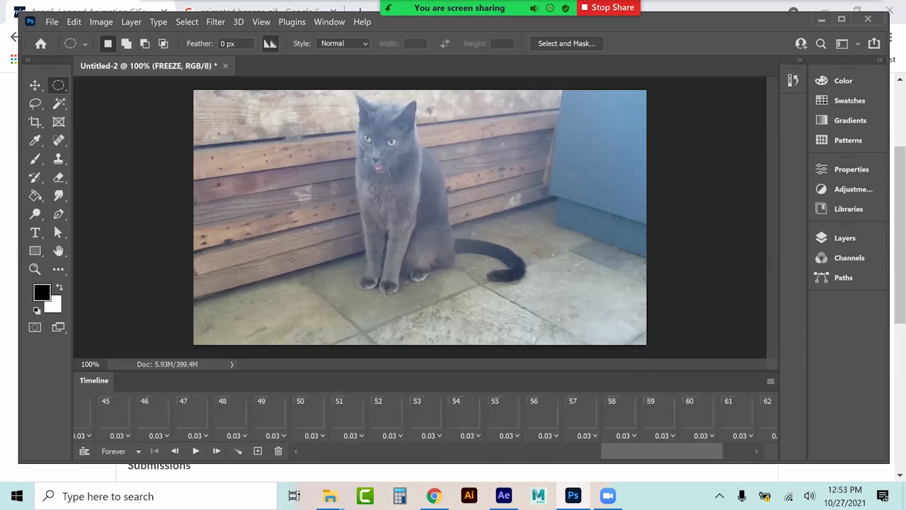
left_click(768, 435)
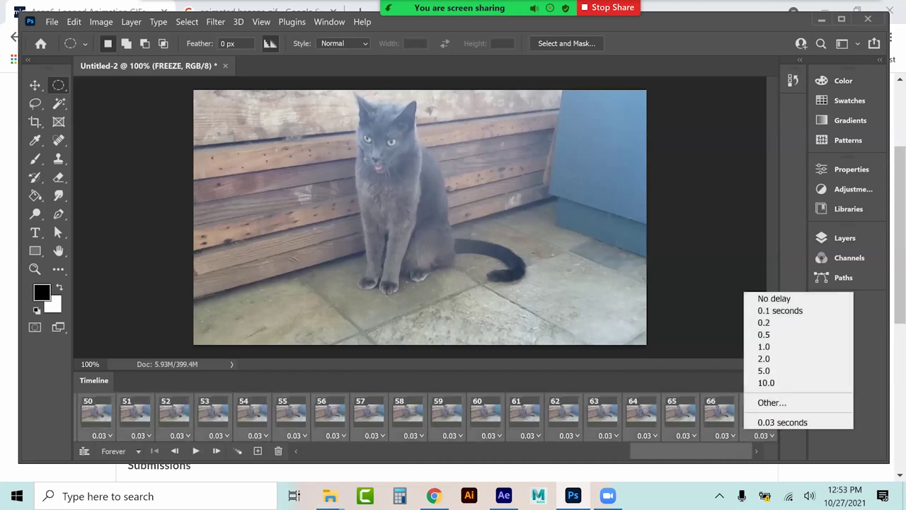
left_click(779, 298)
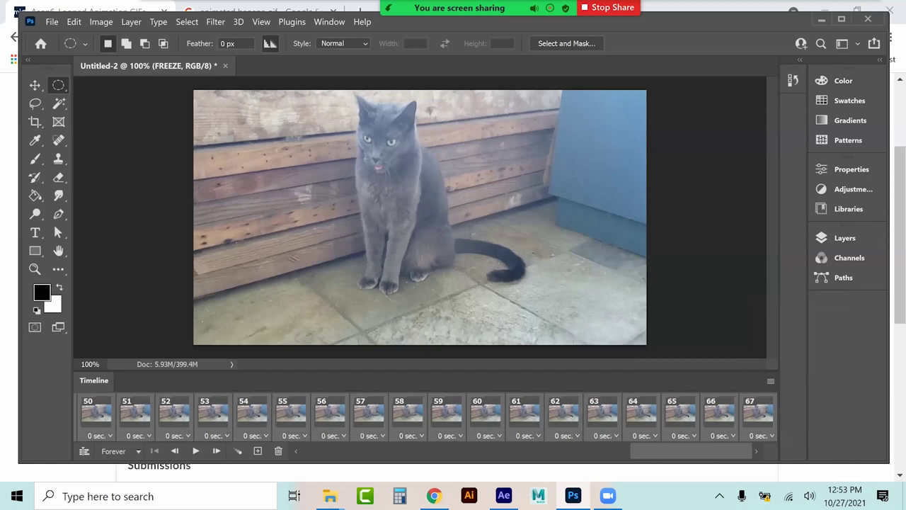
left_click(195, 451)
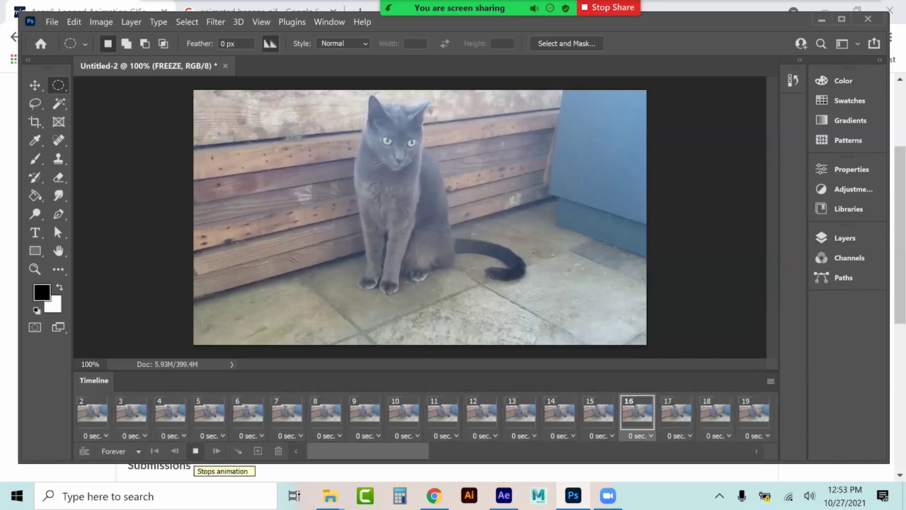
left_click(195, 451)
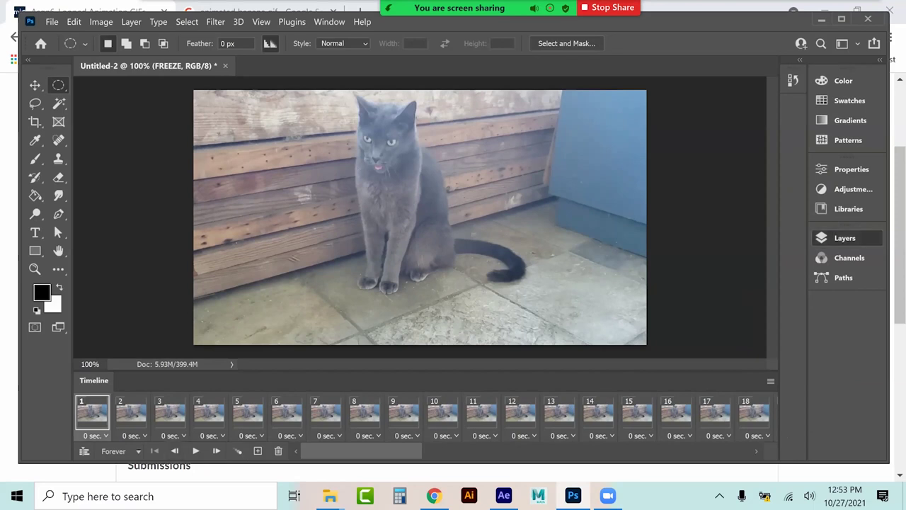
Toggle the FREEZE layer's visibility off and on, then play the animation.
left_click(843, 237)
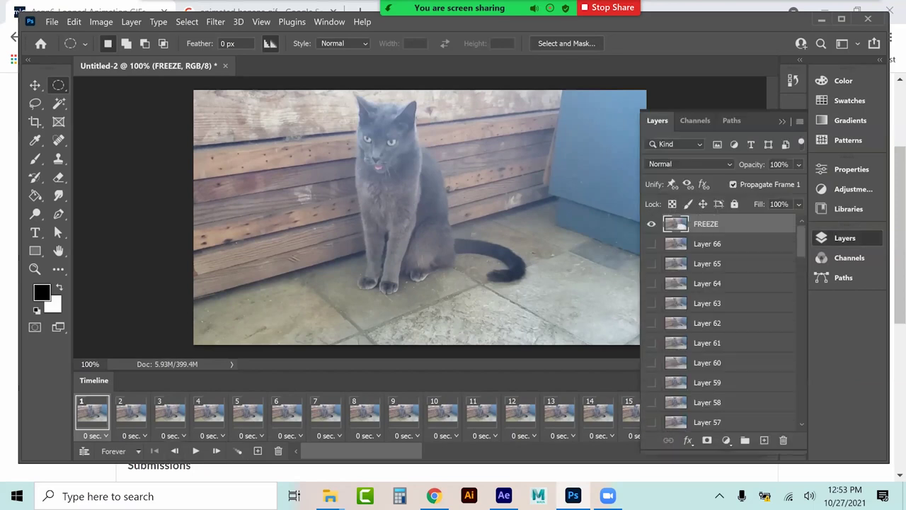
left_click(651, 224)
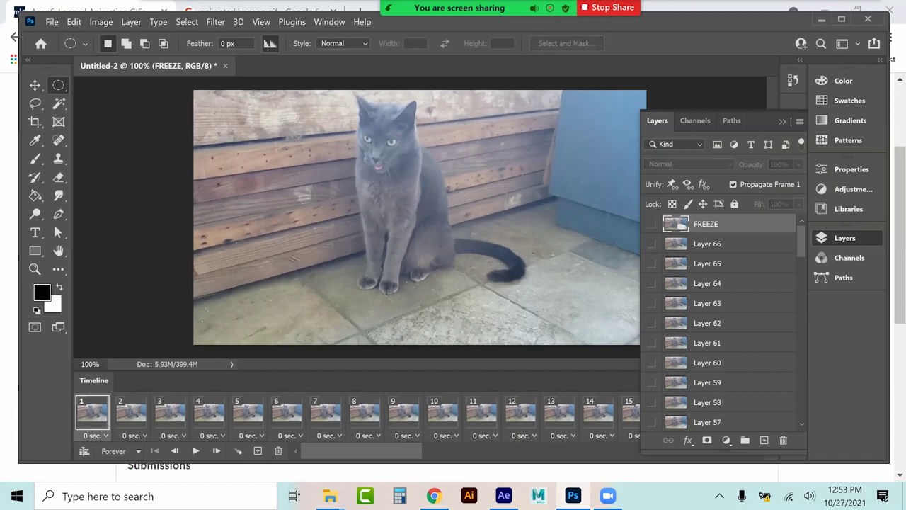
left_click(651, 224)
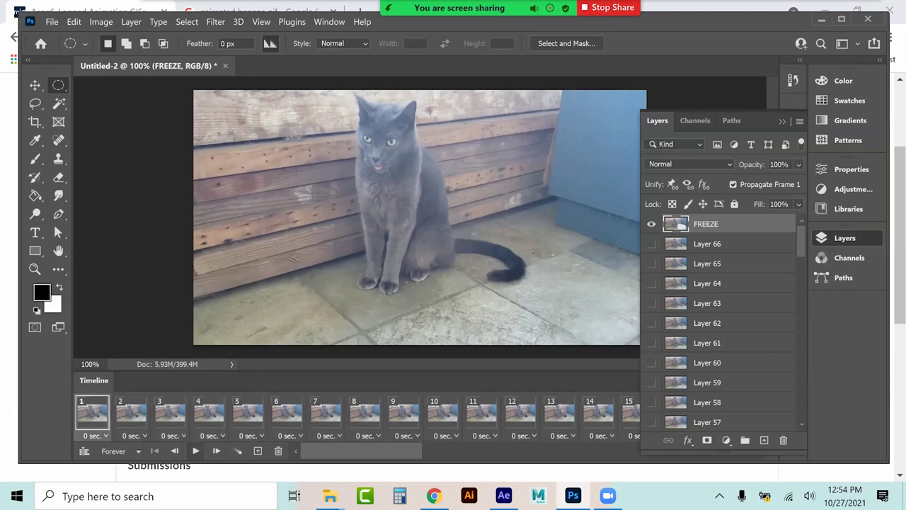
left_click(195, 452)
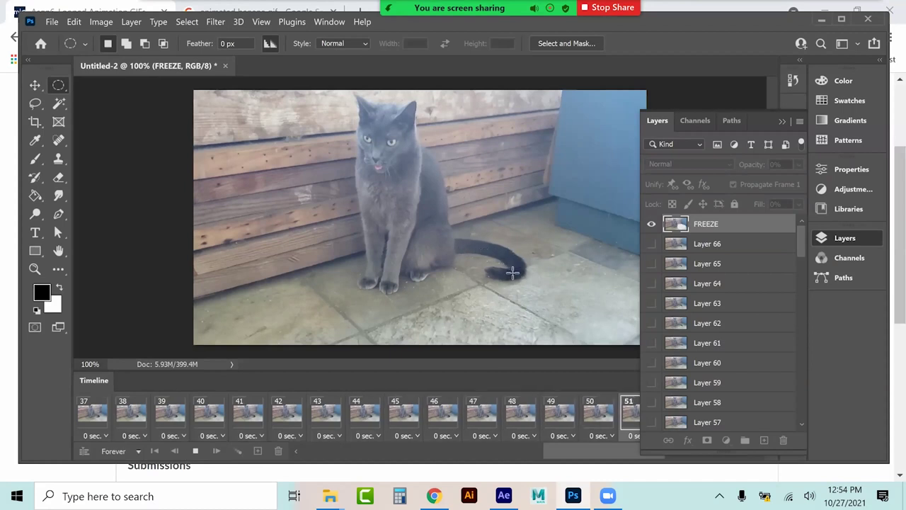
Stop playback, step back three frames, delete the selected extra frames, and replay.
key("space")
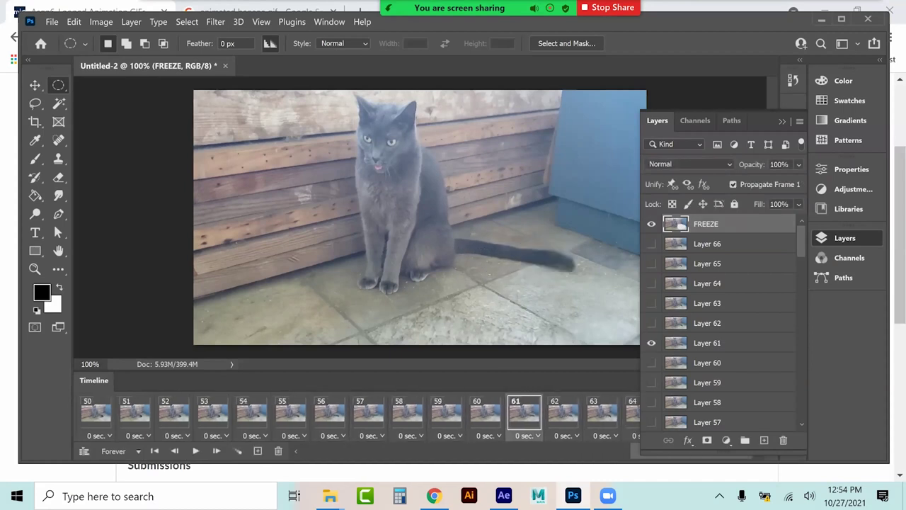
key("Left")
key("Left")
key("Left")
key("Left")
key("Left")
key("Left")
key("Left")
key("Left")
key("Left")
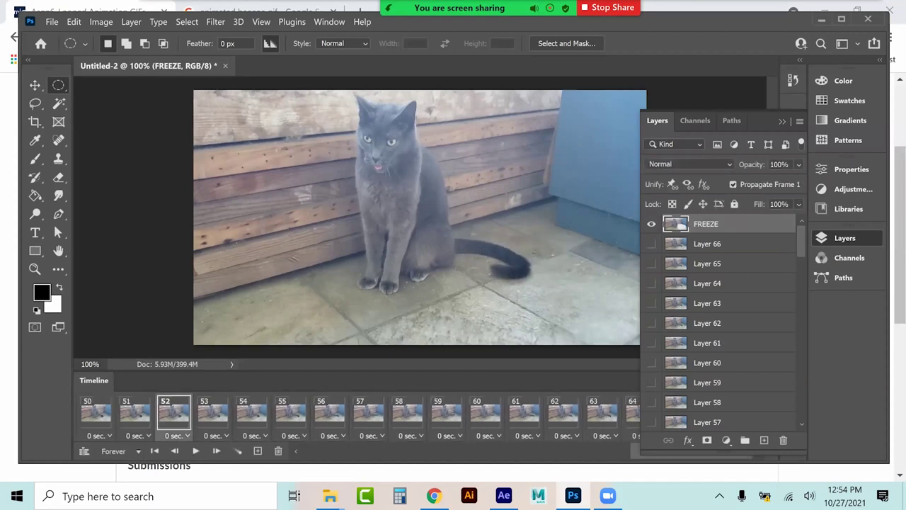
key("Left")
key("Left")
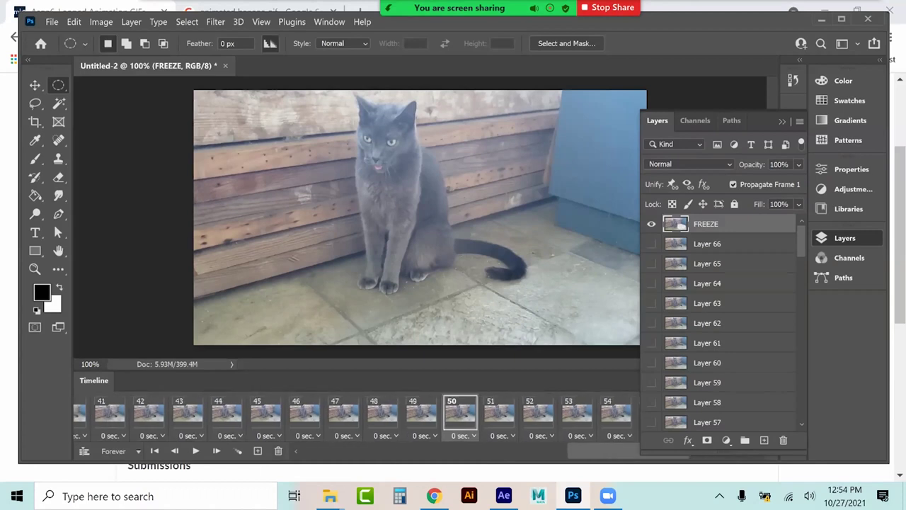
key("Left")
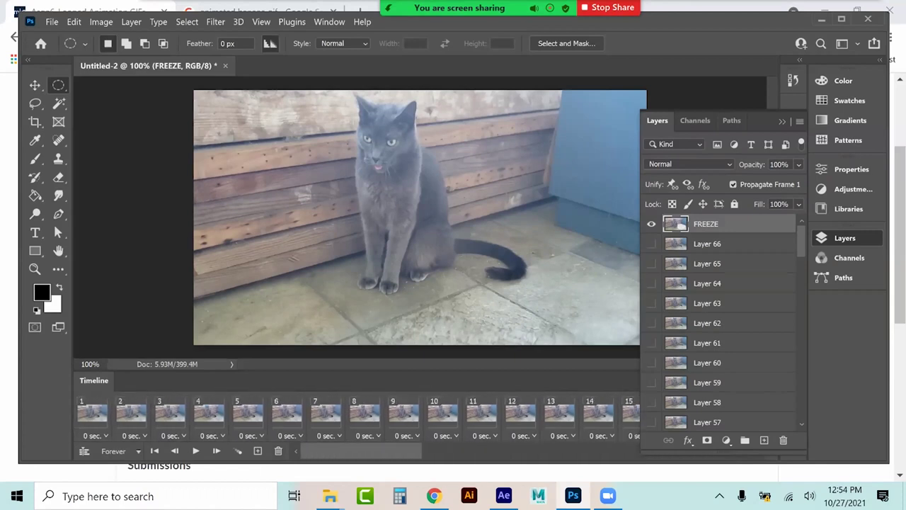
key("Delete")
left_click(486, 221)
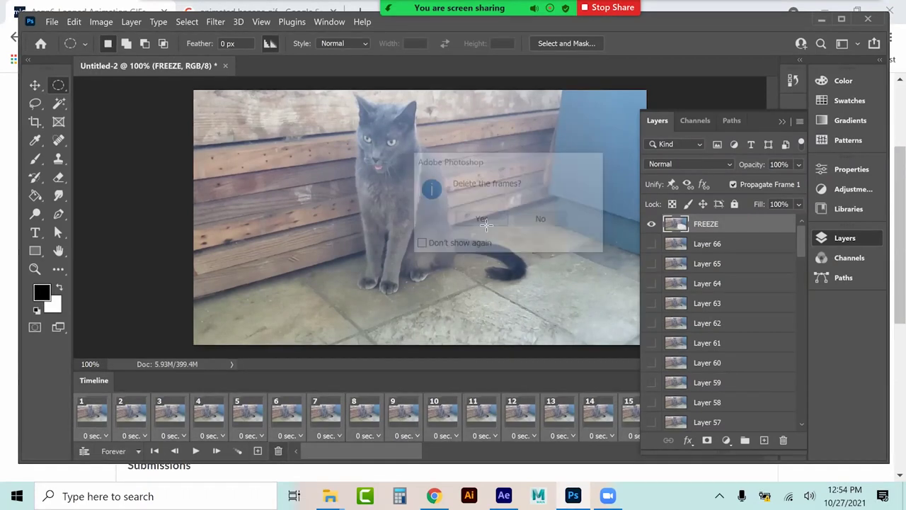
left_click(196, 451)
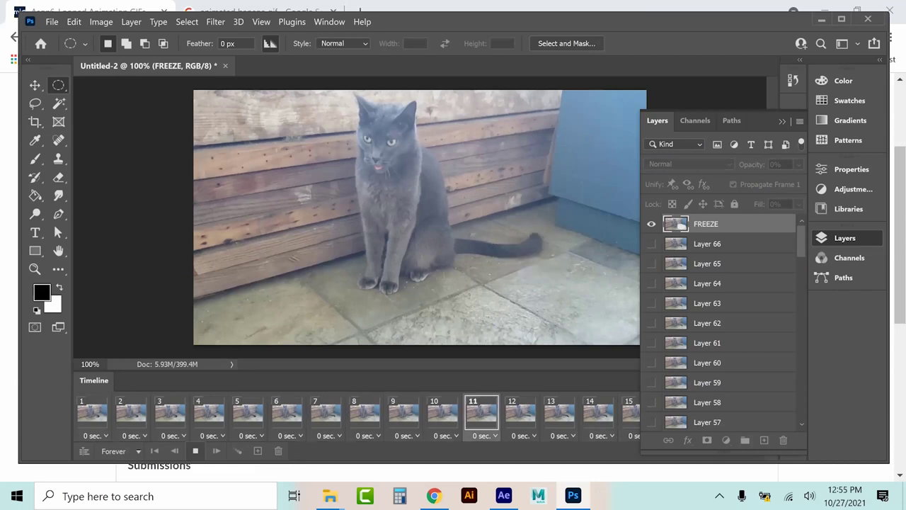
Stop the looping preview so it rests on frame 5.
key("space")
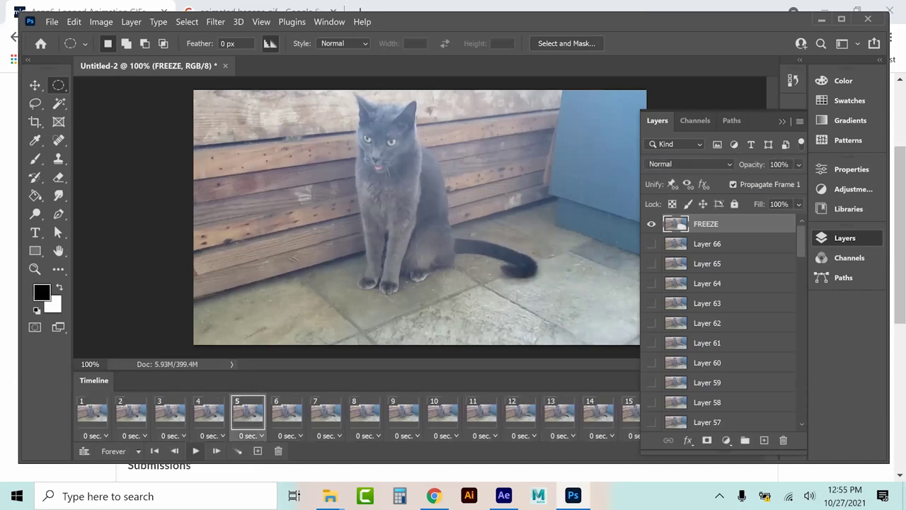
Resize the image to 1138×640 px by setting Height to 640 with proportions linked.
left_click(95, 21)
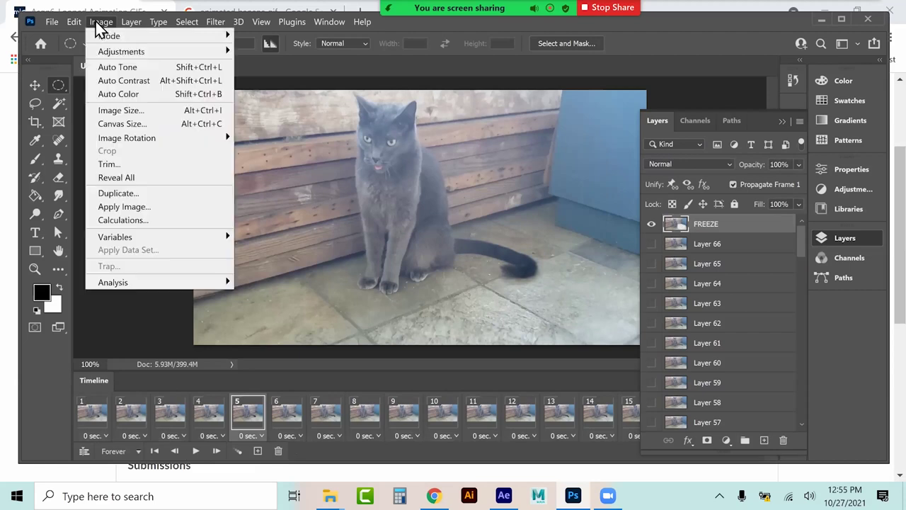
left_click(113, 111)
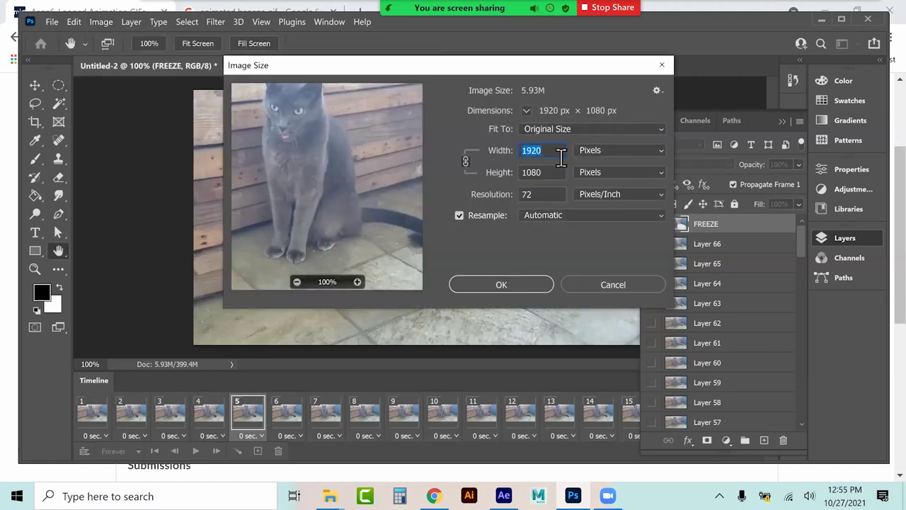
double_click(522, 173)
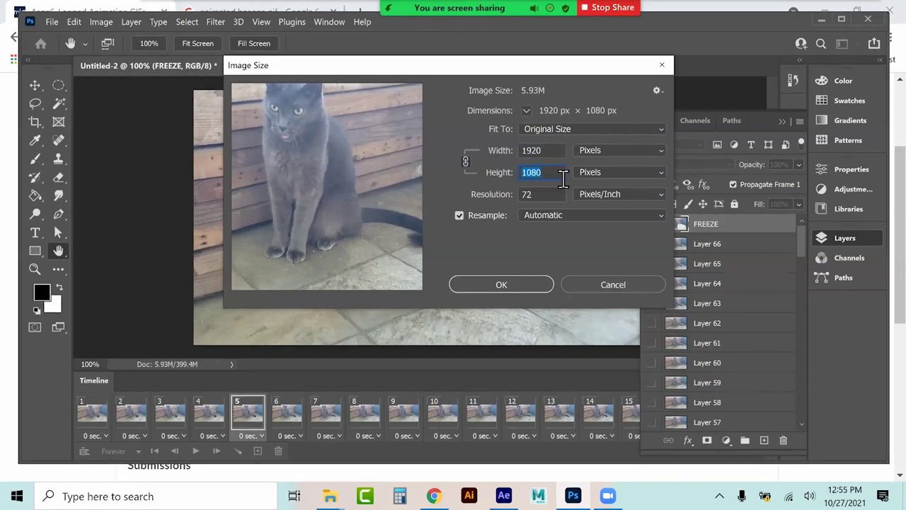
type("640")
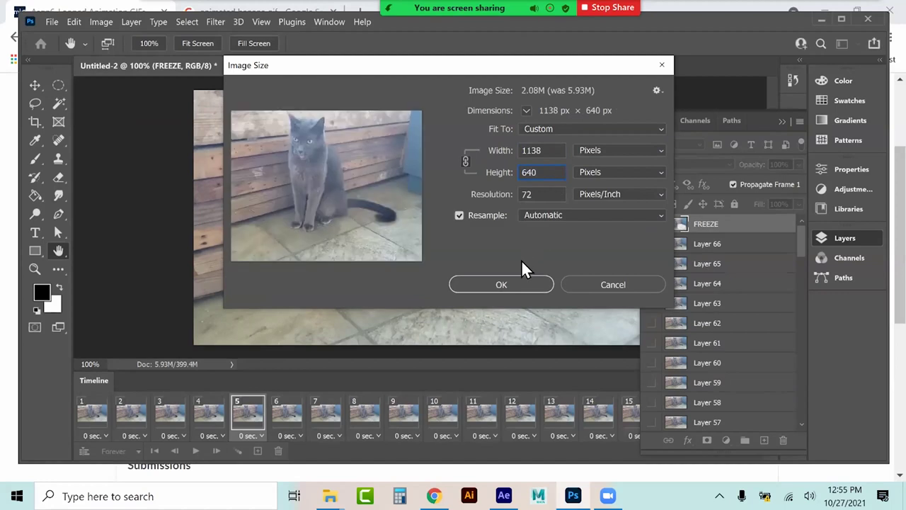
left_click(511, 283)
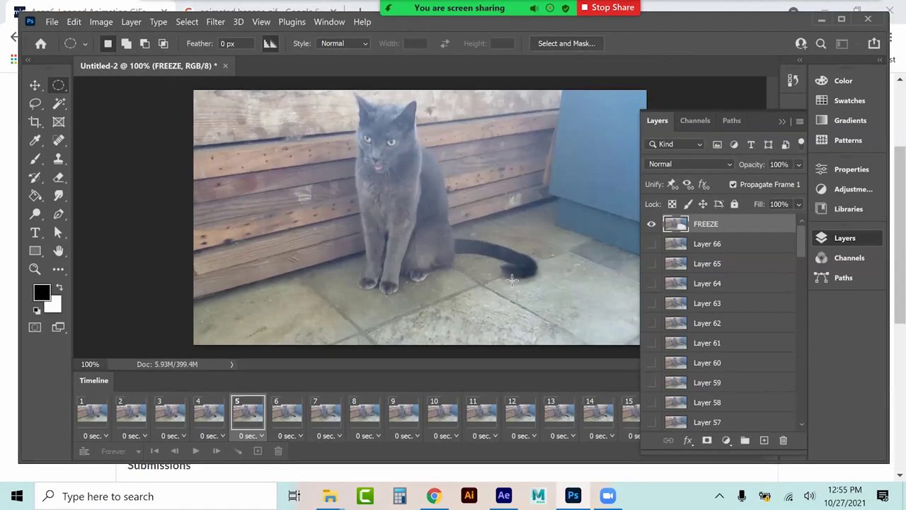
Set the canvas width to 640 pixels, accept clipping, and play the square animation.
left_click(107, 20)
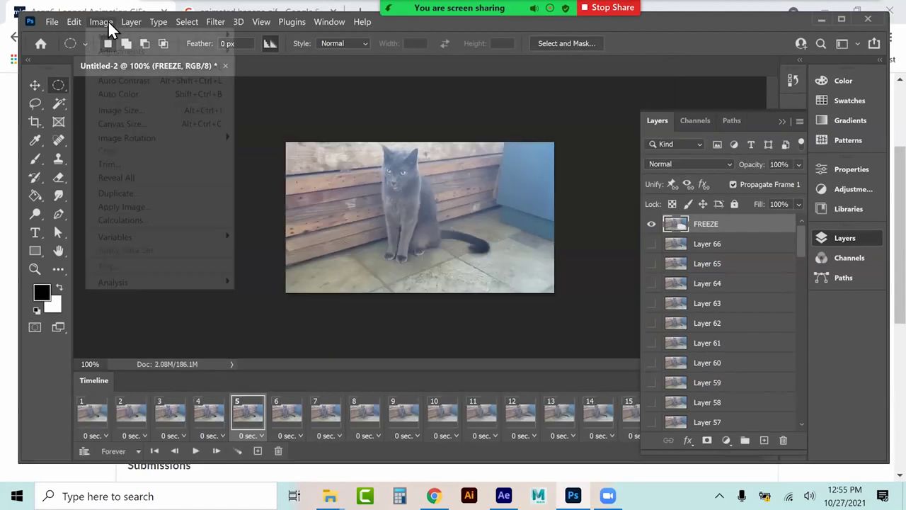
left_click(116, 127)
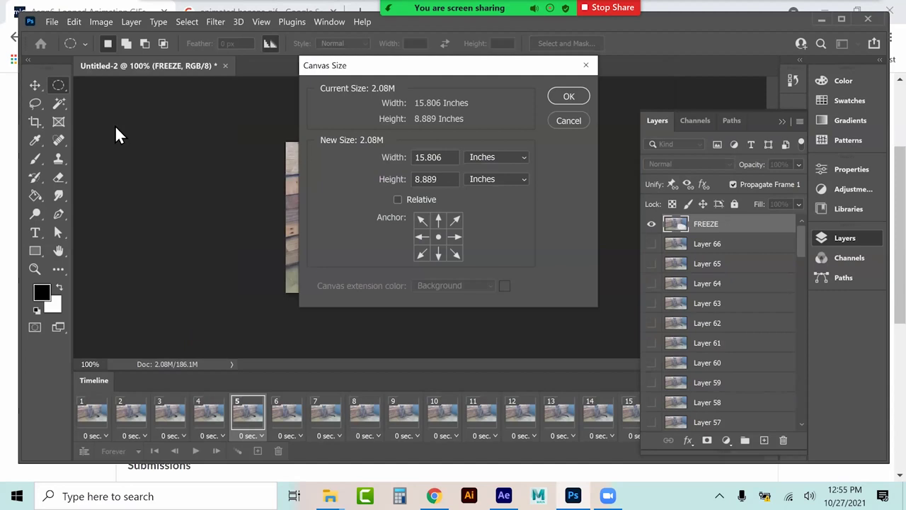
left_click(480, 160)
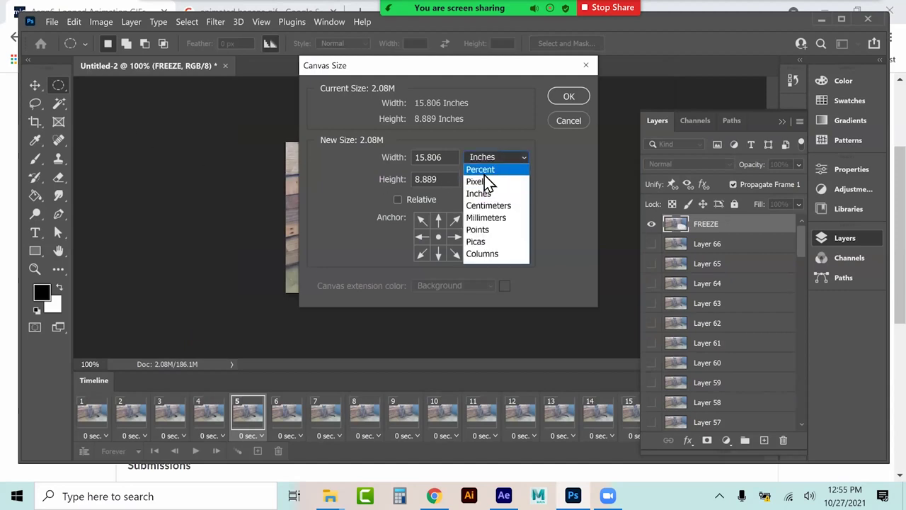
left_click(486, 181)
left_click(394, 163)
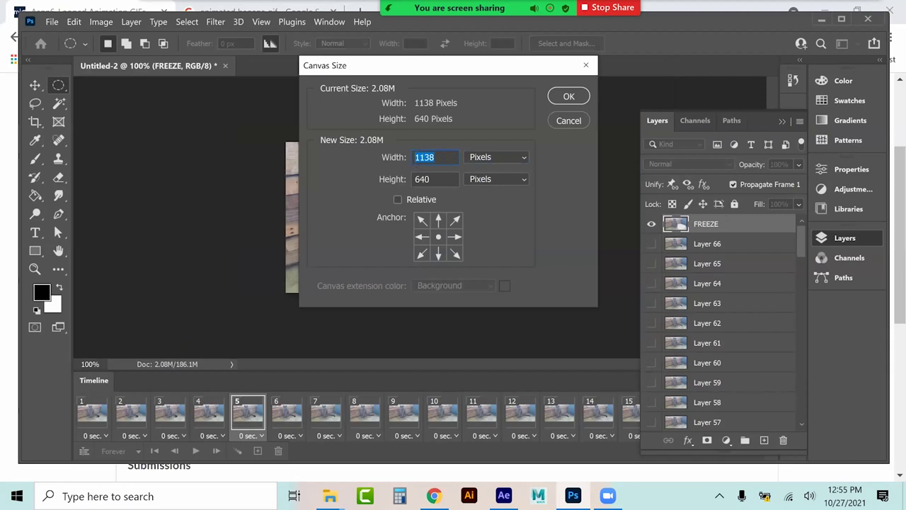
left_click(565, 97)
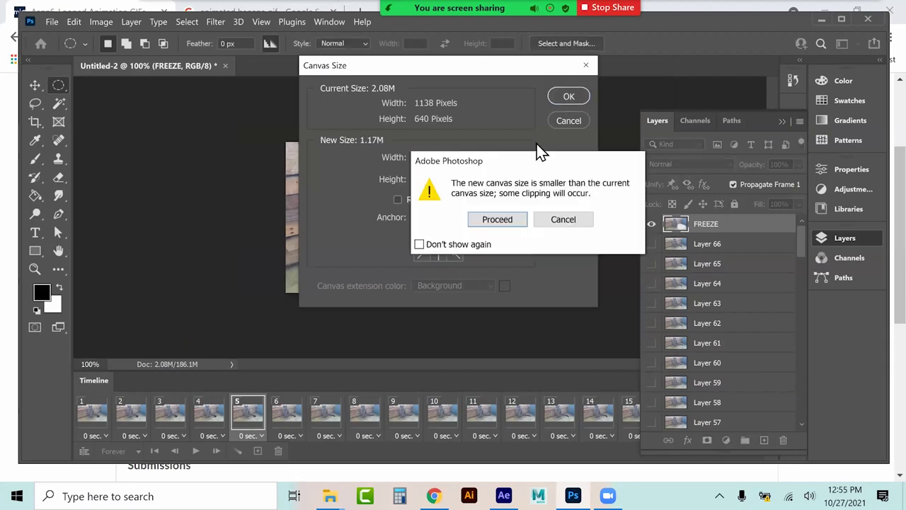
left_click(497, 219)
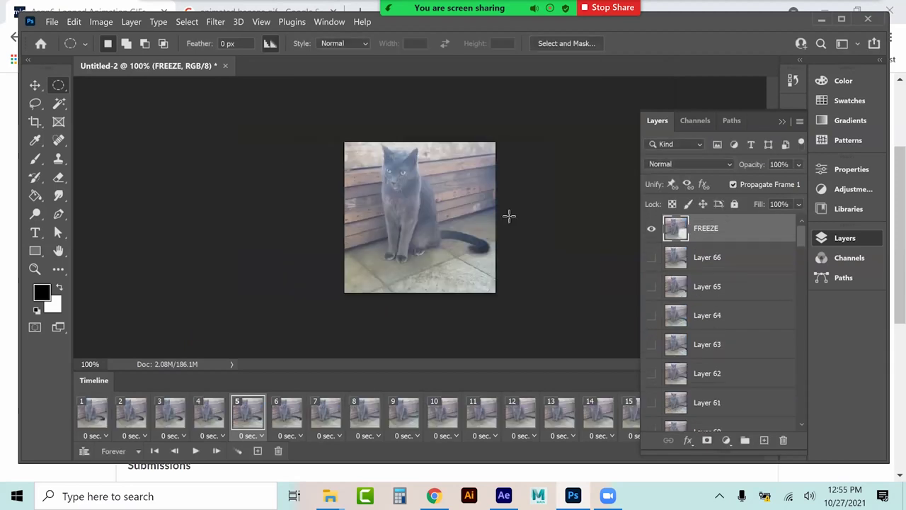
left_click(196, 452)
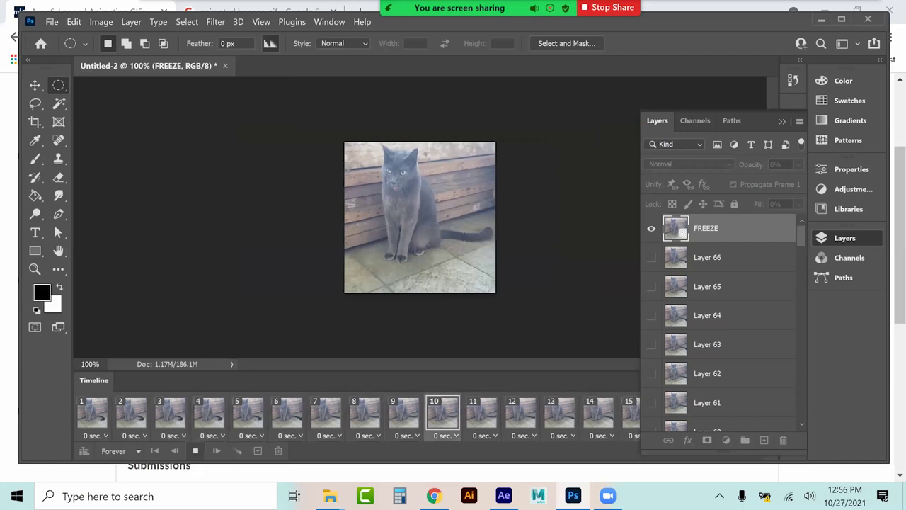
Stop the animation preview with the spacebar.
key("space")
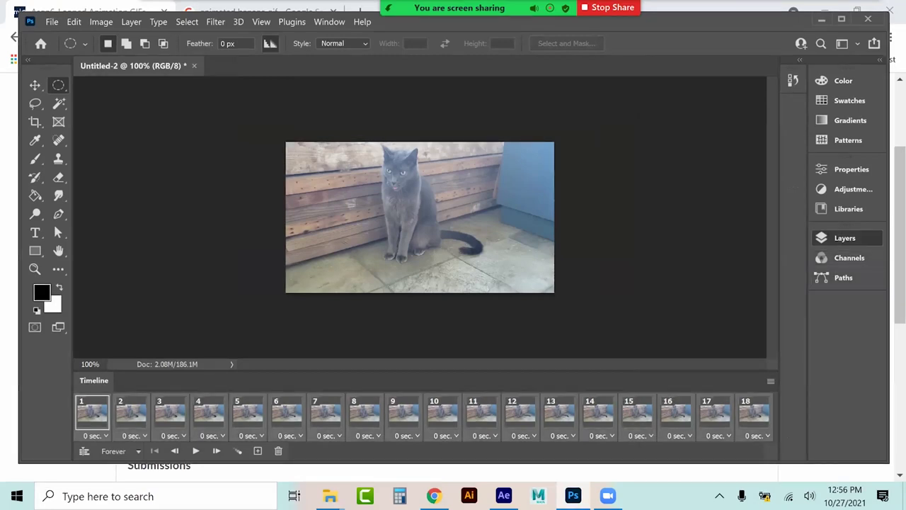
With the Move tool, nudge the cat footage left with Shift+Left, then slightly back right.
left_click(845, 238)
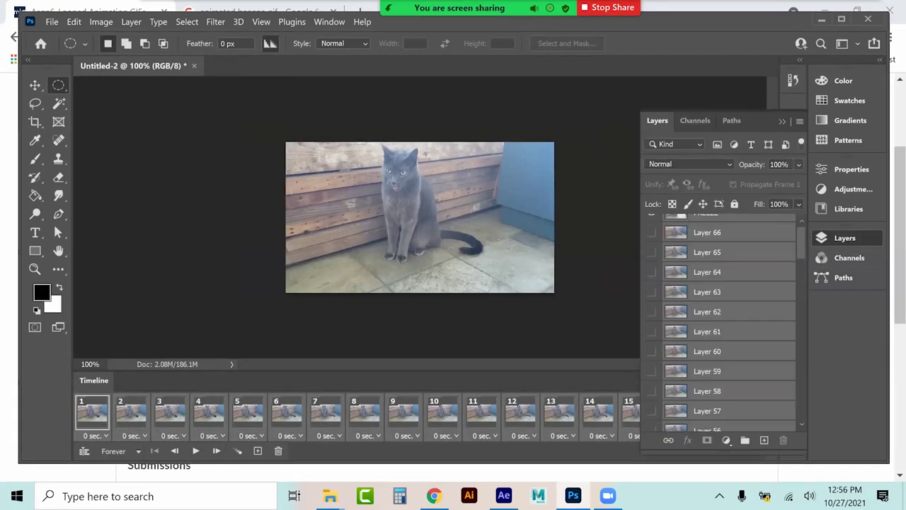
left_click(34, 85)
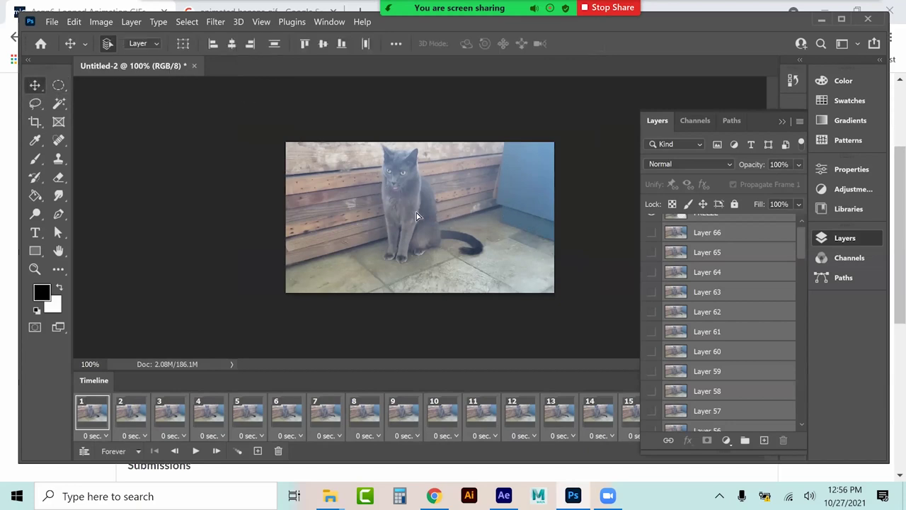
key("shift+Left")
key("shift+Left")
key("shift+Left")
key("shift+Left")
key("shift+Left")
key("shift+Left")
key("shift+Left")
key("shift+Left")
key("shift+Left")
key("shift+Left")
key("shift+Left")
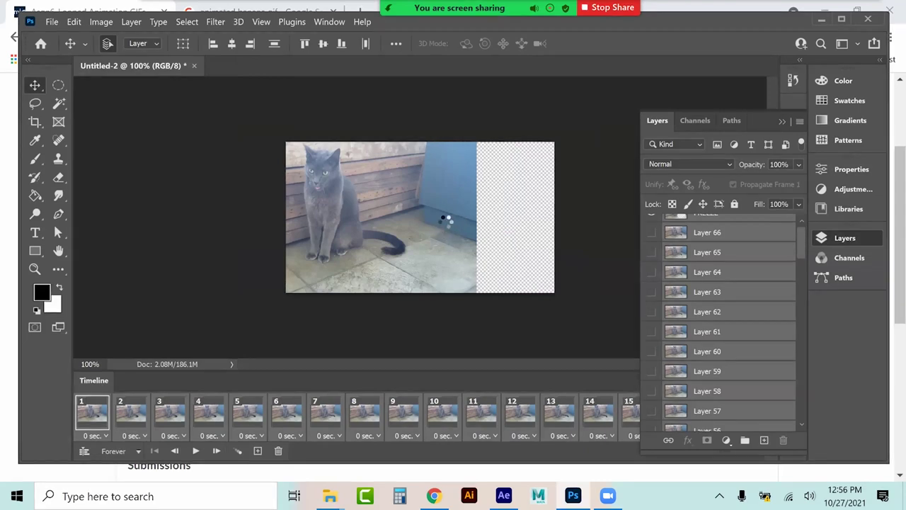
key("shift+Right")
key("shift+Right")
key("shift+Right")
key("shift+Right")
key("shift+Right")
key("shift+Right")
key("shift+Right")
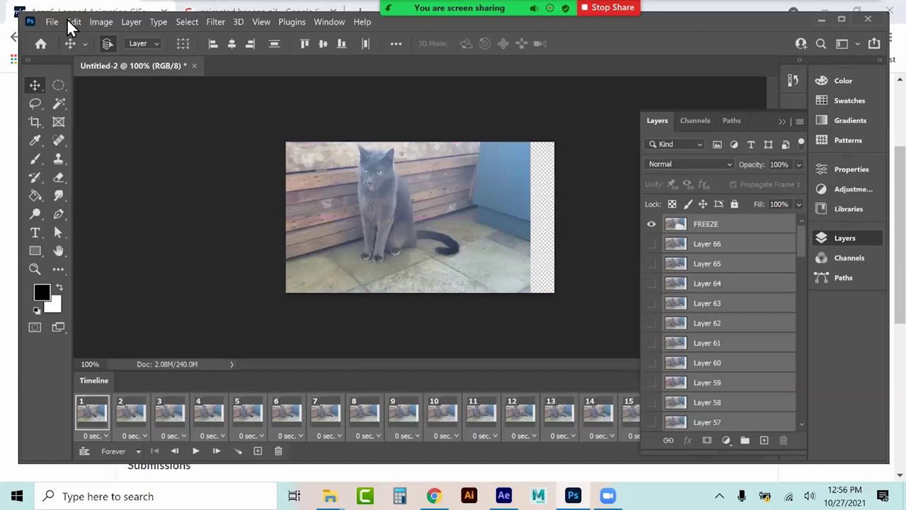
Crop the canvas to a 640×640 pixel square, clipping the sides, and preview the animation.
left_click(102, 22)
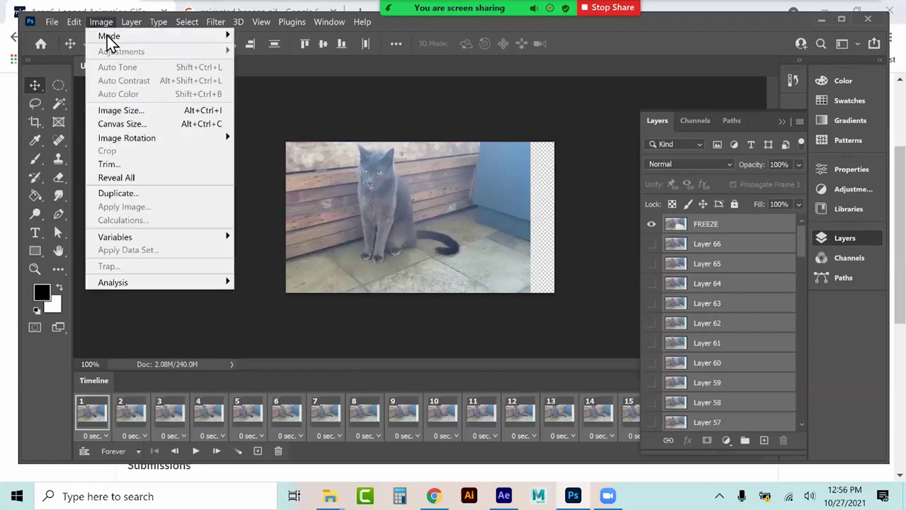
left_click(110, 125)
left_click(490, 157)
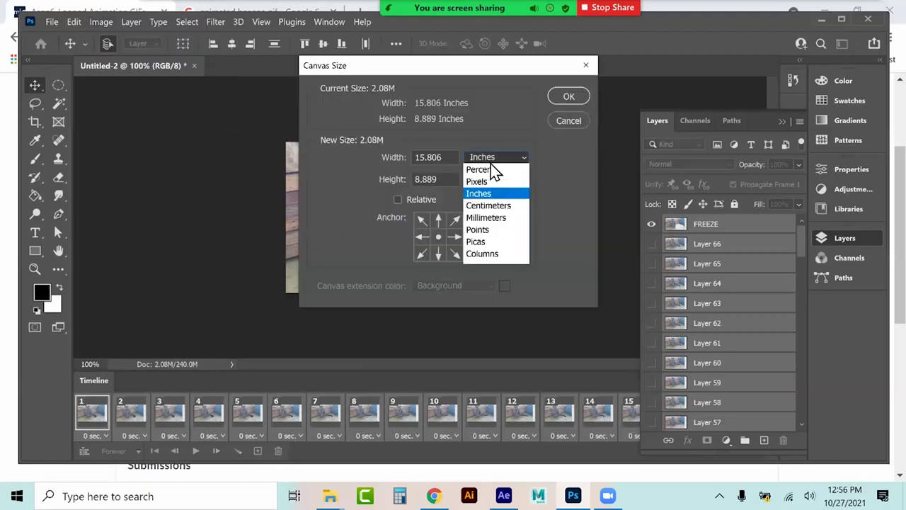
left_click(488, 181)
type("640")
left_click(570, 99)
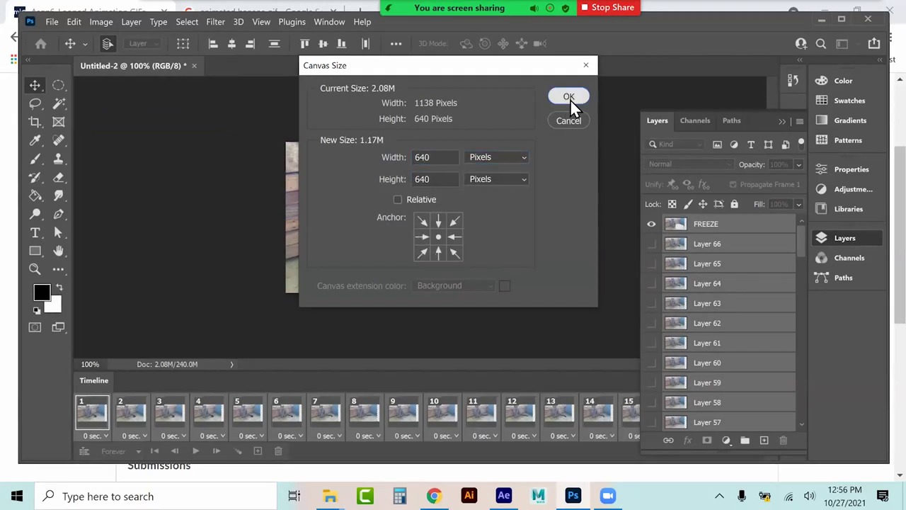
left_click(505, 219)
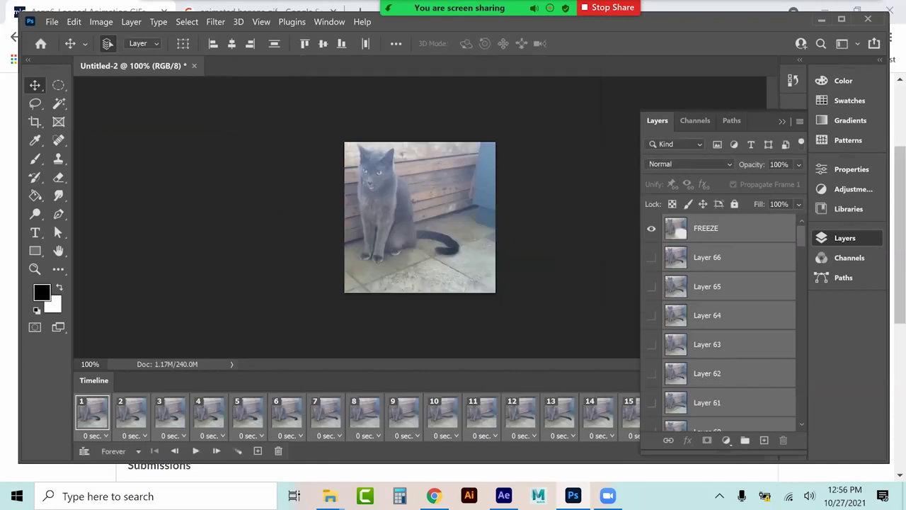
key("space")
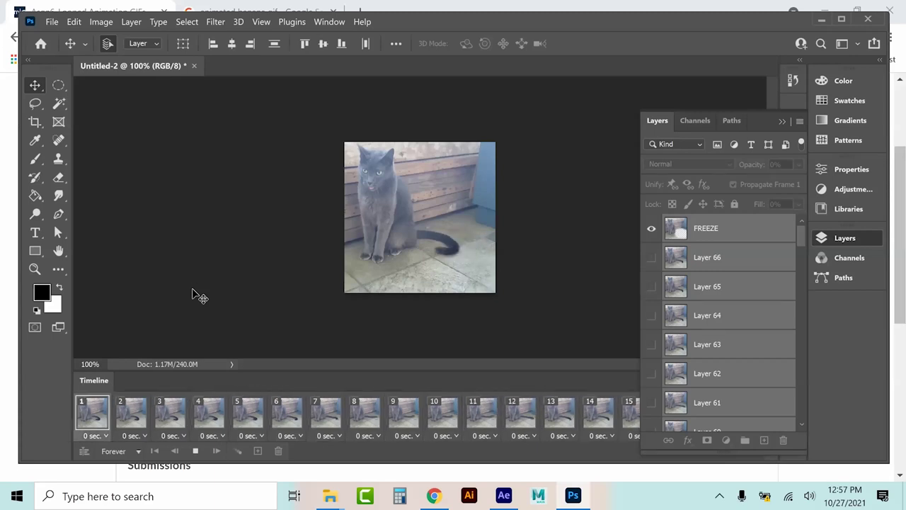
left_click(54, 23)
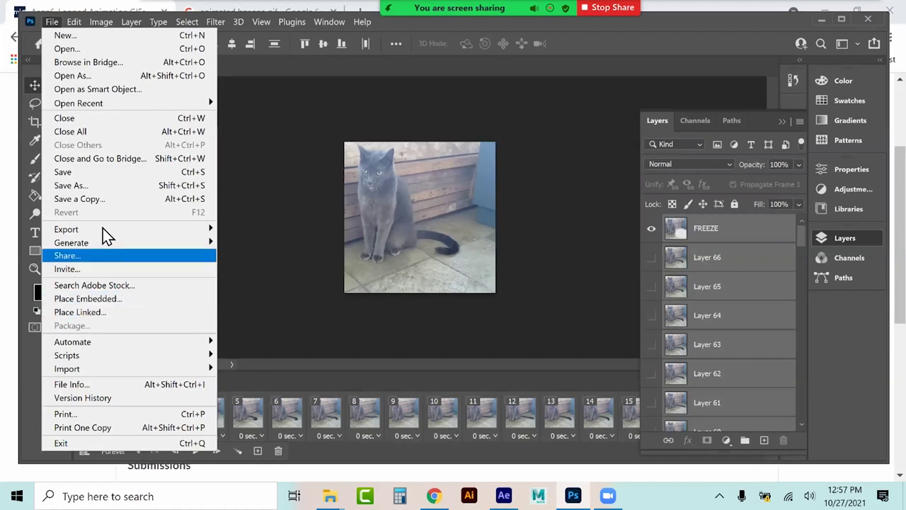
In Save for Web, keep Selective reduction, set Pattern dithering and reduce the GIF to 64 colours.
mouse_move(109, 228)
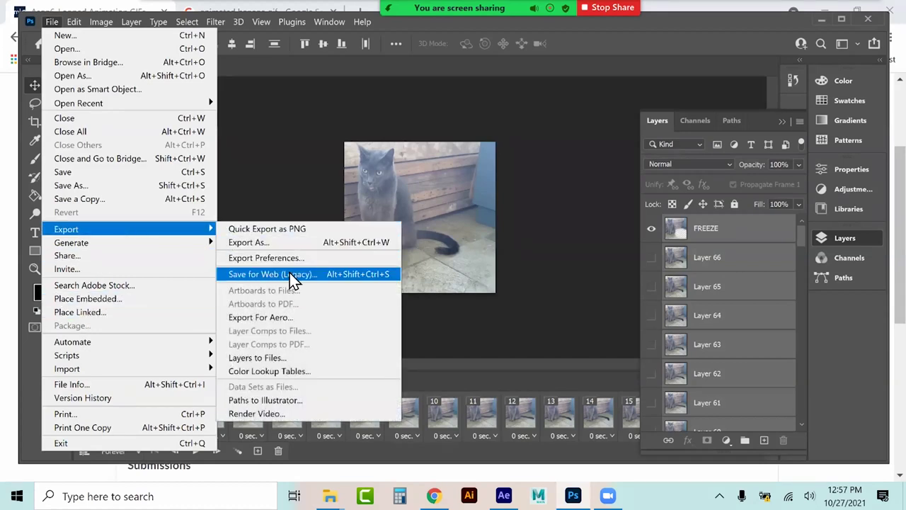
left_click(289, 273)
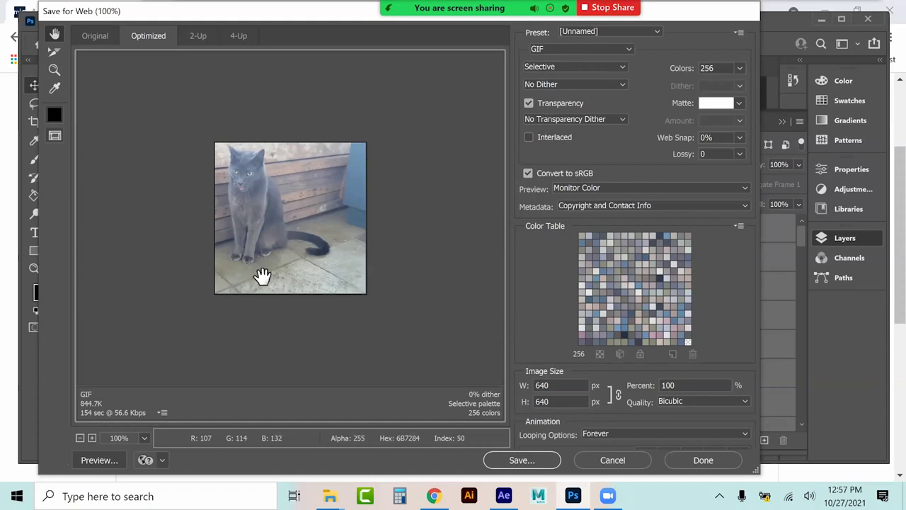
key("ctrl+plus")
key("ctrl+plus")
key("ctrl+plus")
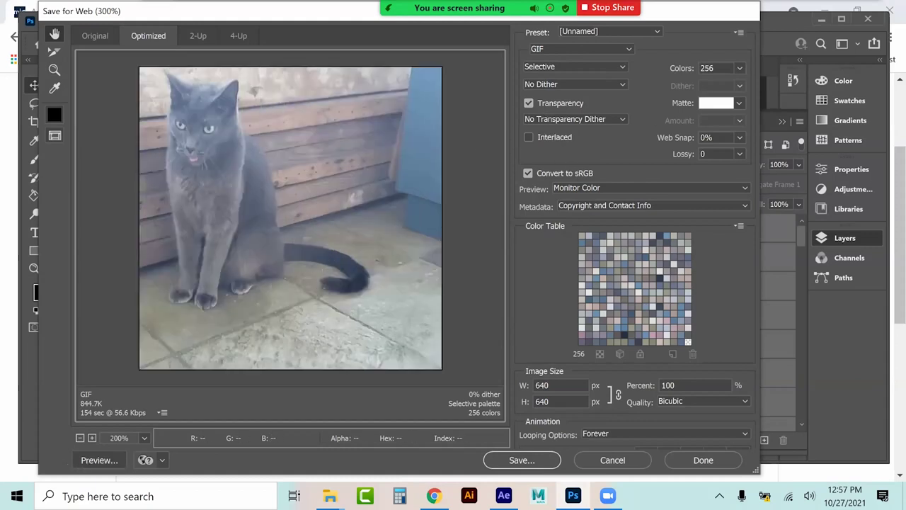
left_click(556, 67)
left_click(556, 71)
left_click(545, 88)
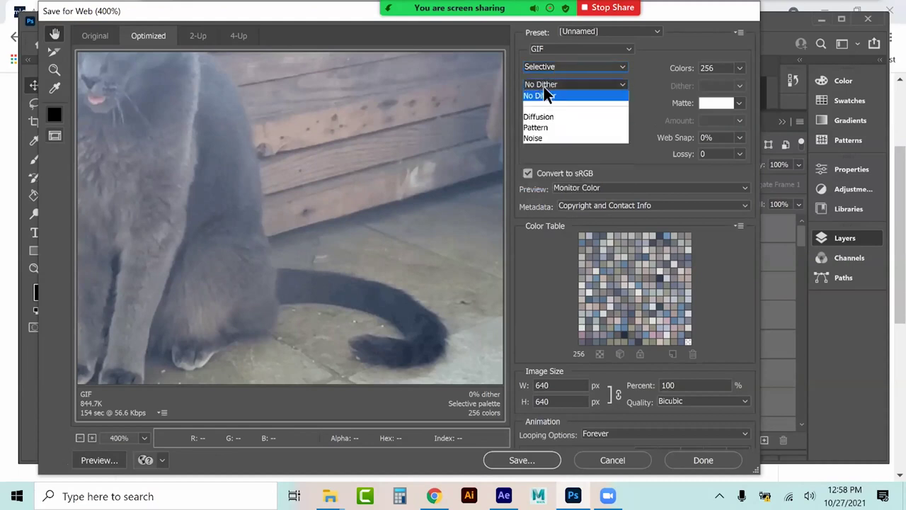
left_click(532, 126)
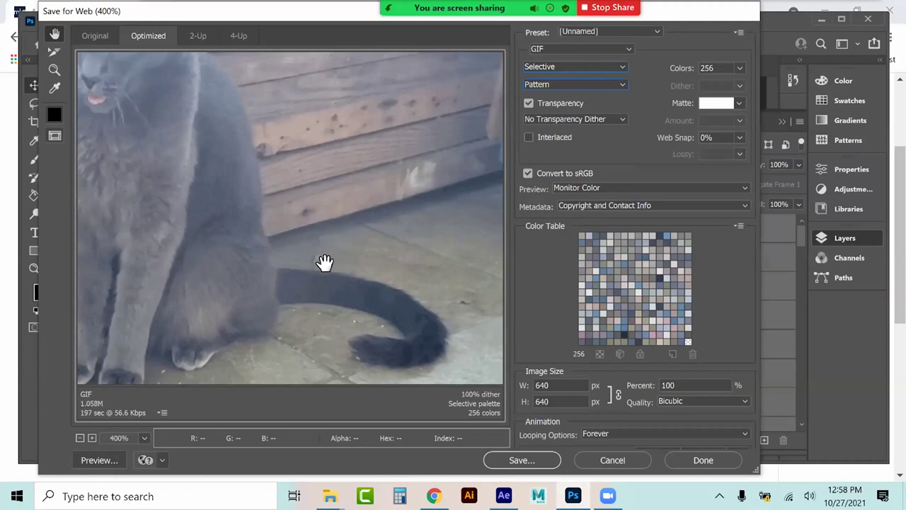
left_click(739, 68)
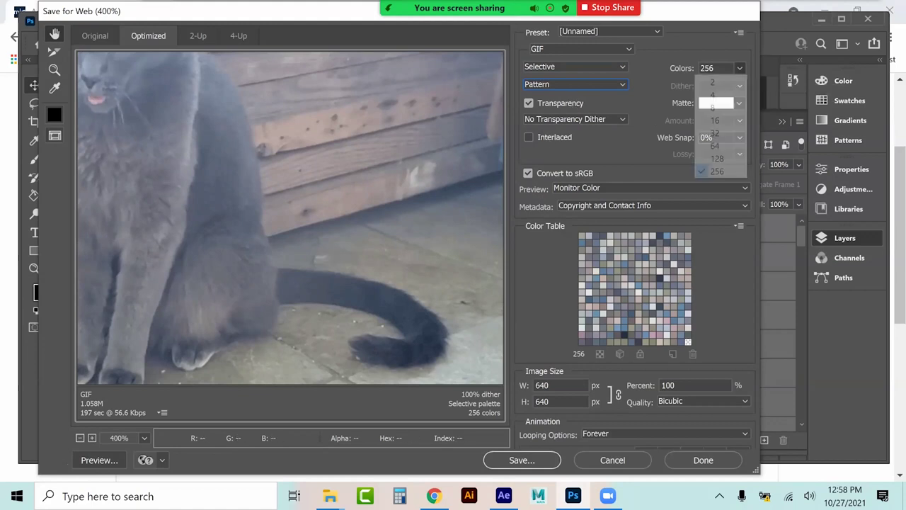
left_click(715, 145)
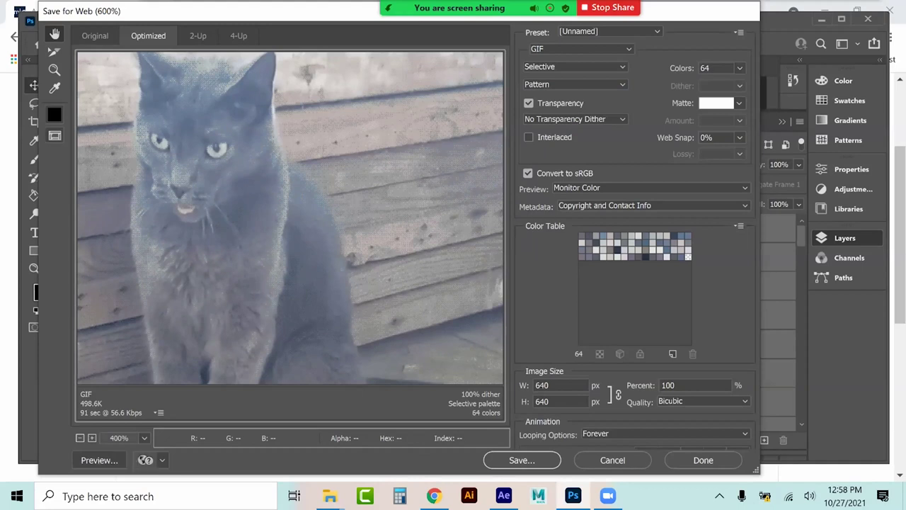
Save the optimized GIF as Lastname_Cinemagraph in the assignment folder.
scroll(106, 443, "up", 5)
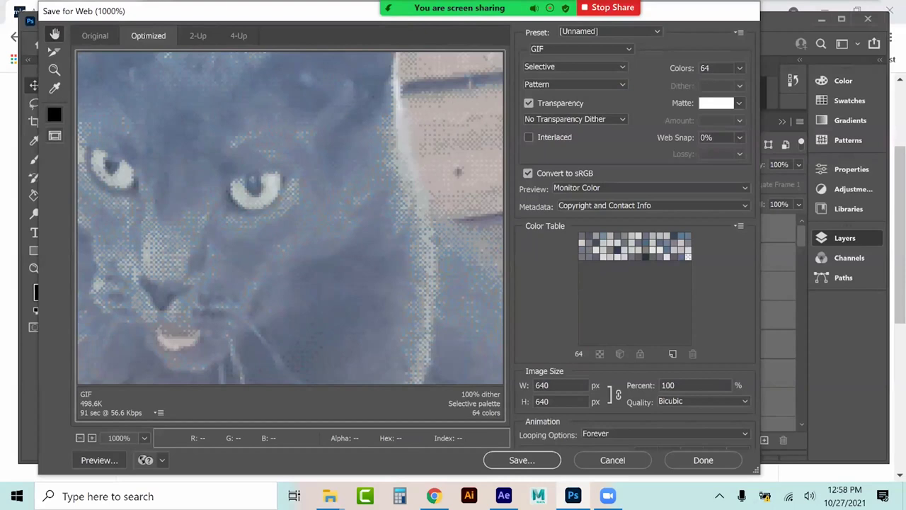
key("Return")
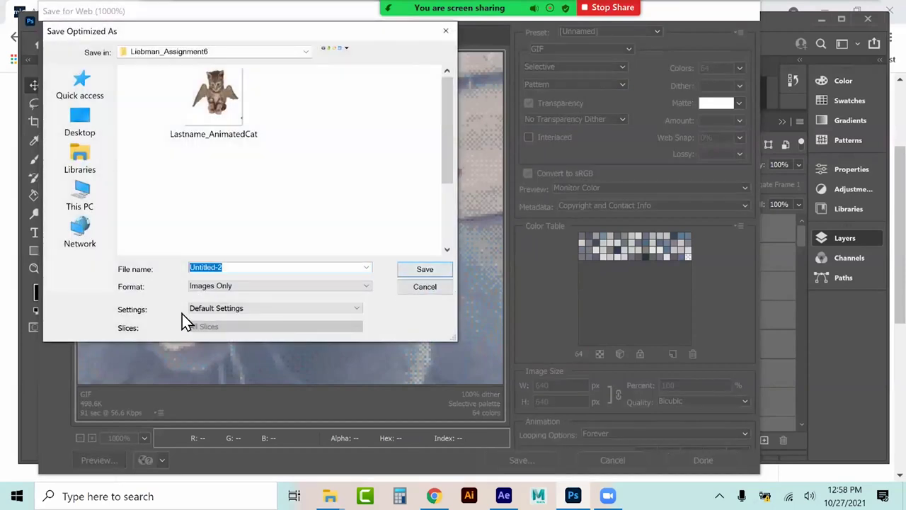
left_click(214, 106)
left_click(248, 268)
left_click(237, 269)
left_click_drag(227, 268, 324, 259)
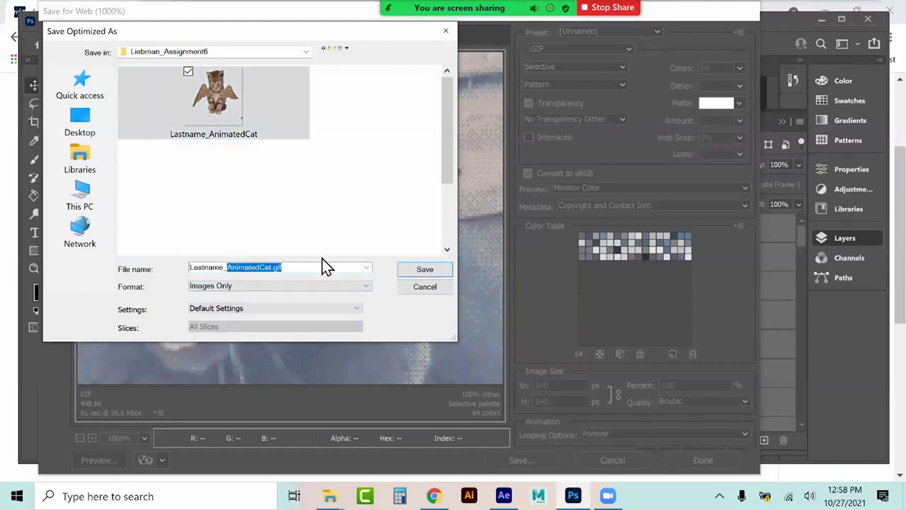
type("Cinemagraph")
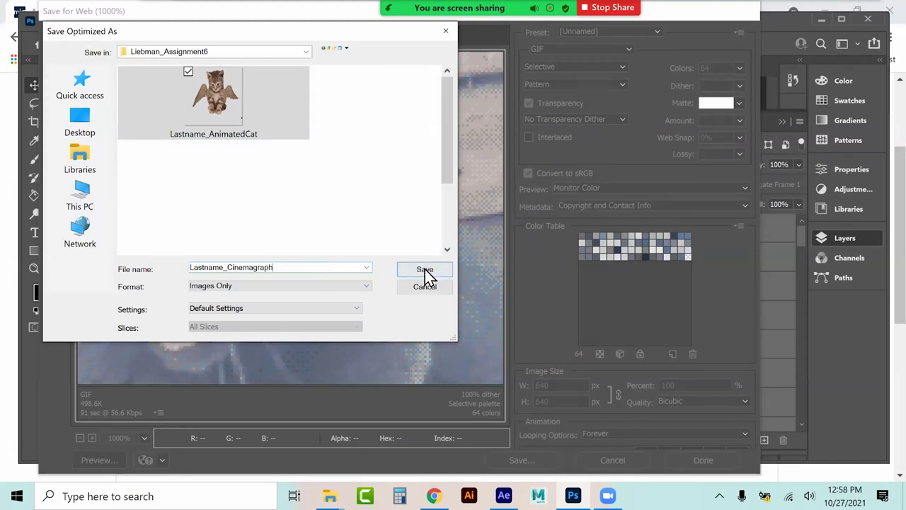
left_click(425, 270)
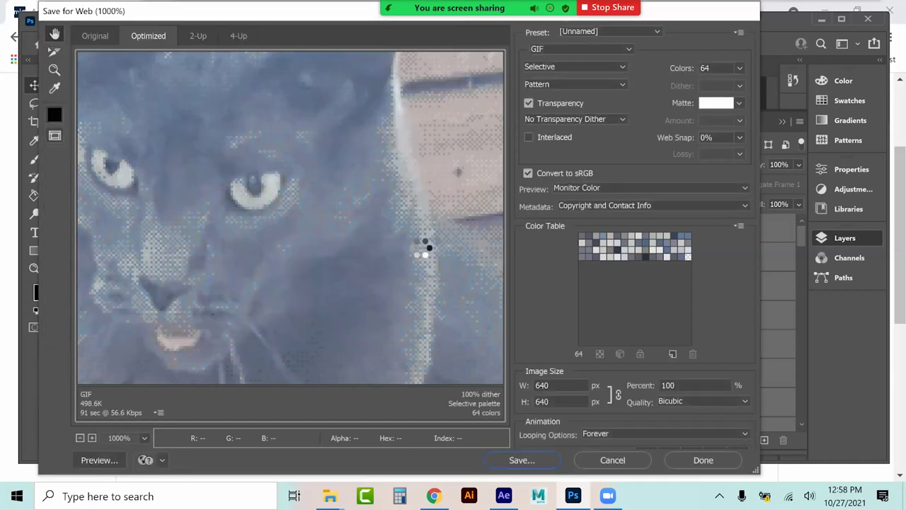
In File Explorer, go up to Assignment 6_GIFanimations, enter the assignment folder and open Lastname_Cinemagraph.
mouse_move(330, 495)
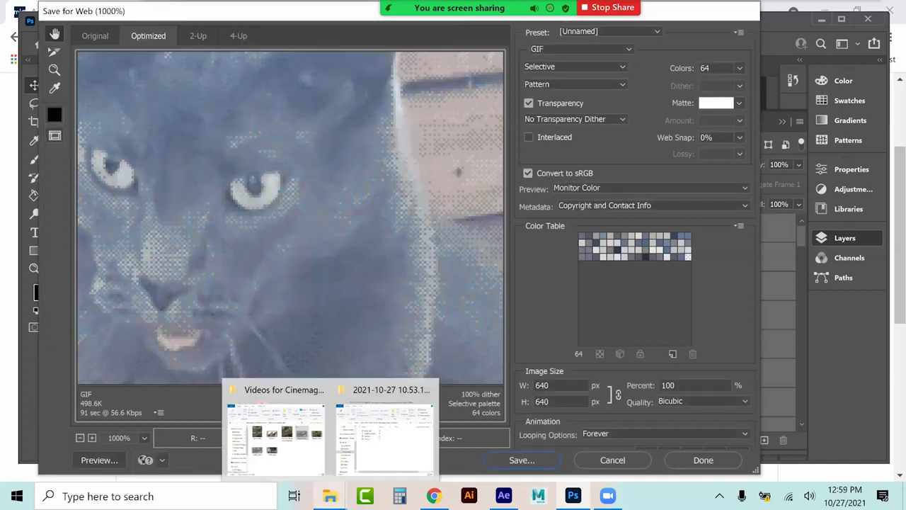
left_click(276, 432)
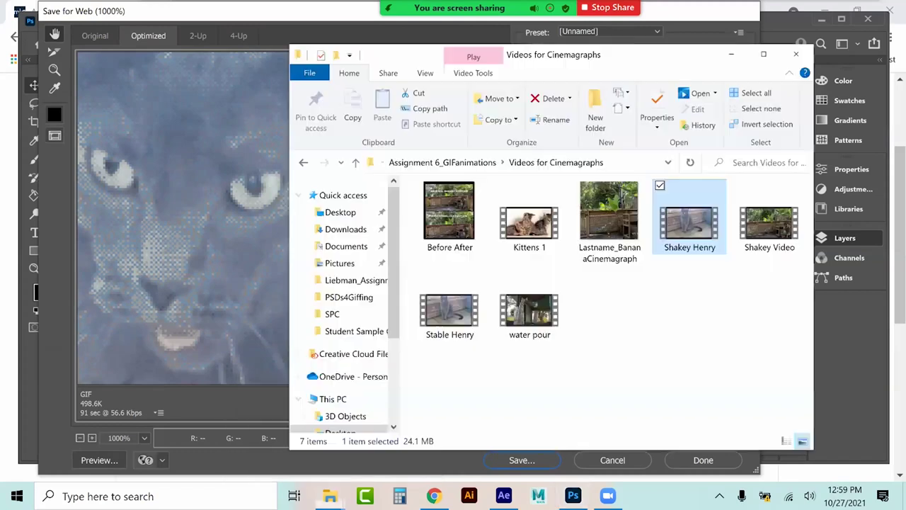
left_click(460, 163)
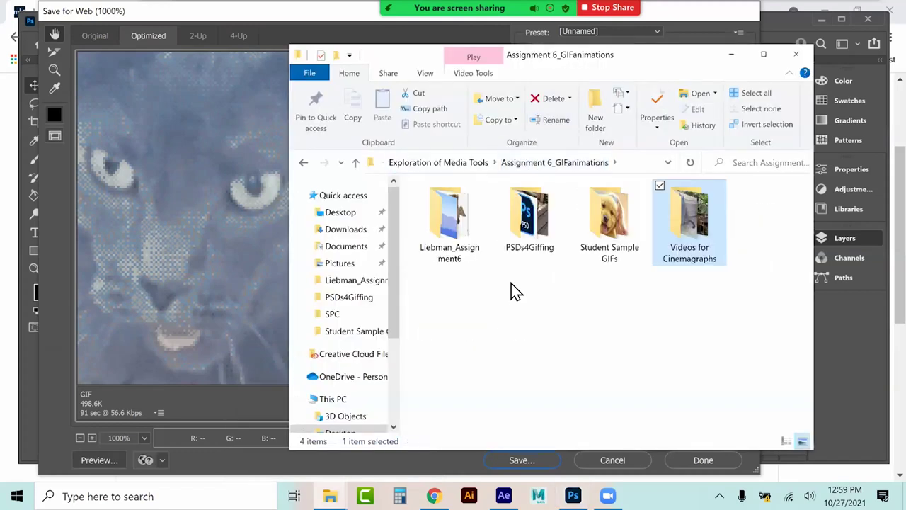
left_click(526, 318)
double_click(462, 231)
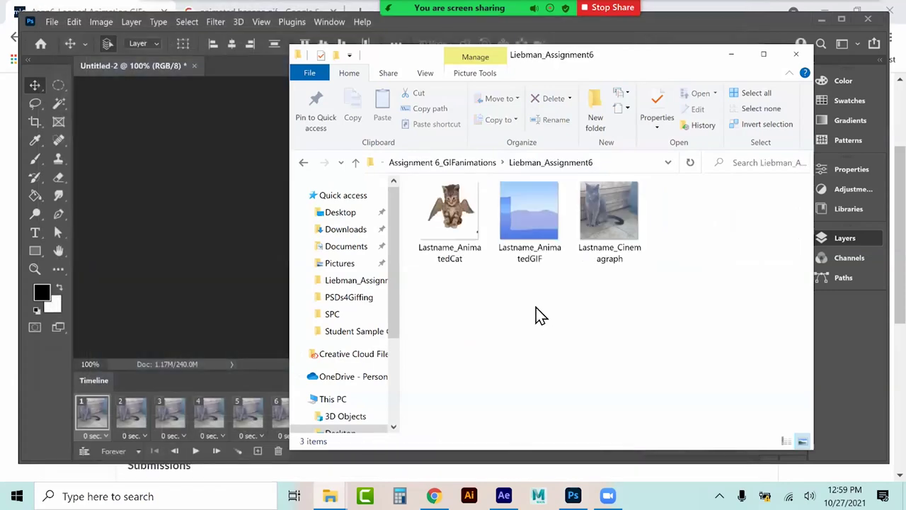
double_click(610, 216)
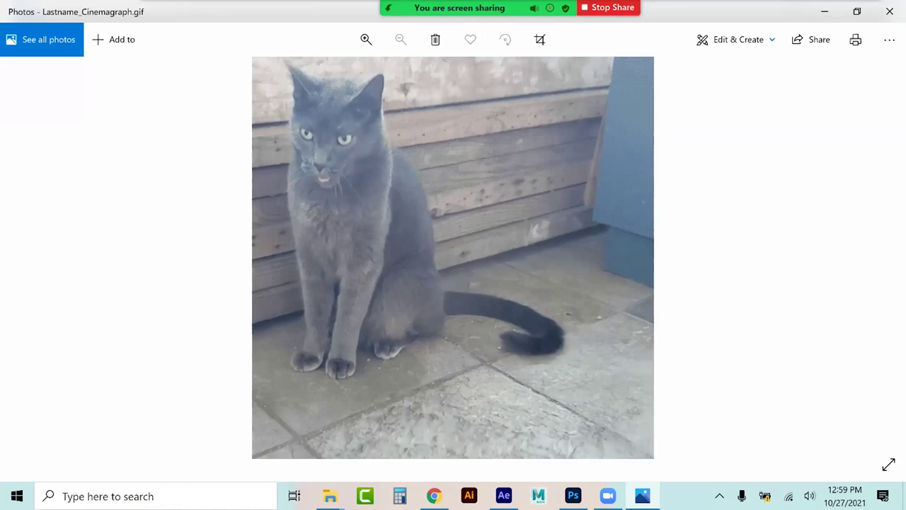
Close the Photos viewer after watching Lastname_Cinemagraph loop.
left_click(891, 12)
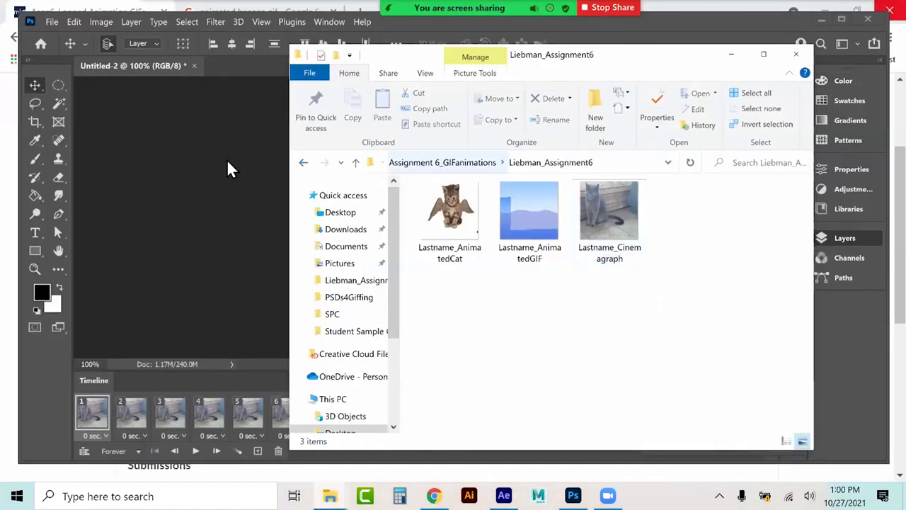
Close the cat document in Photoshop without saving changes.
left_click(227, 159)
left_click(194, 65)
left_click(533, 220)
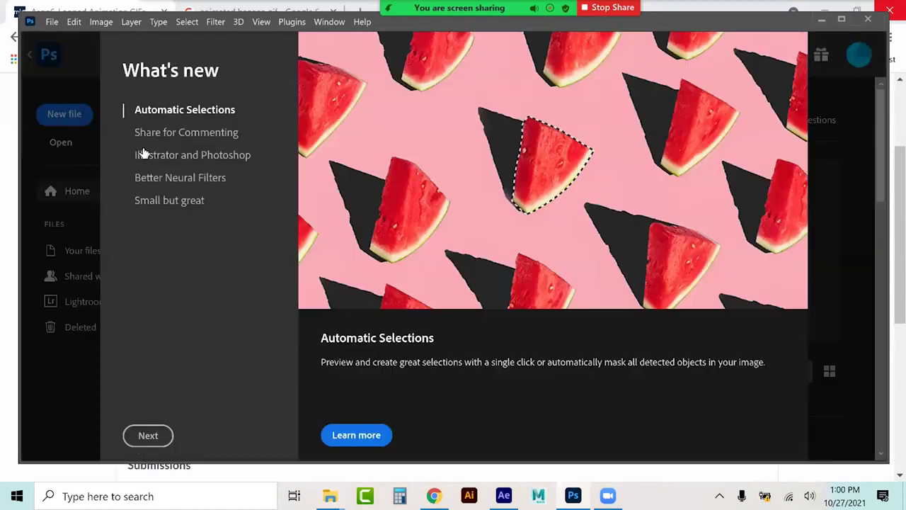
Import the water pour video as frames to layers, trimmed to start at the pour.
left_click(52, 21)
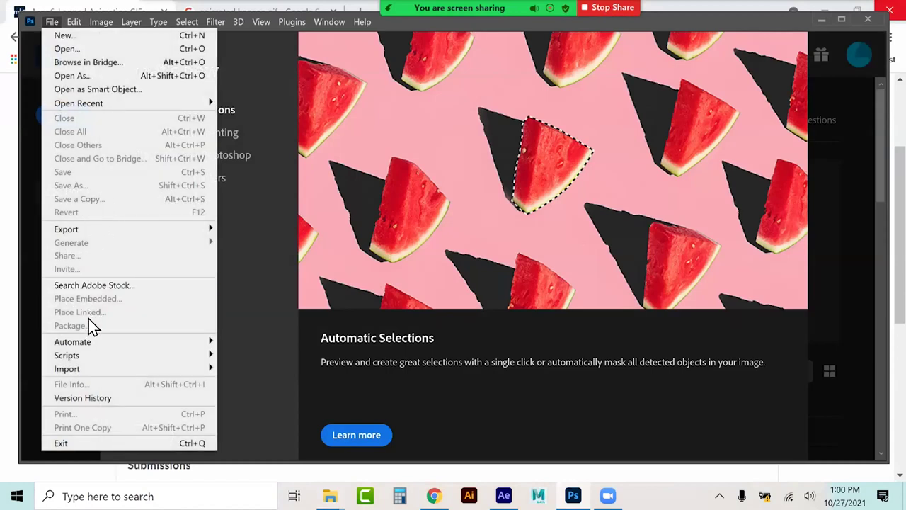
mouse_move(78, 368)
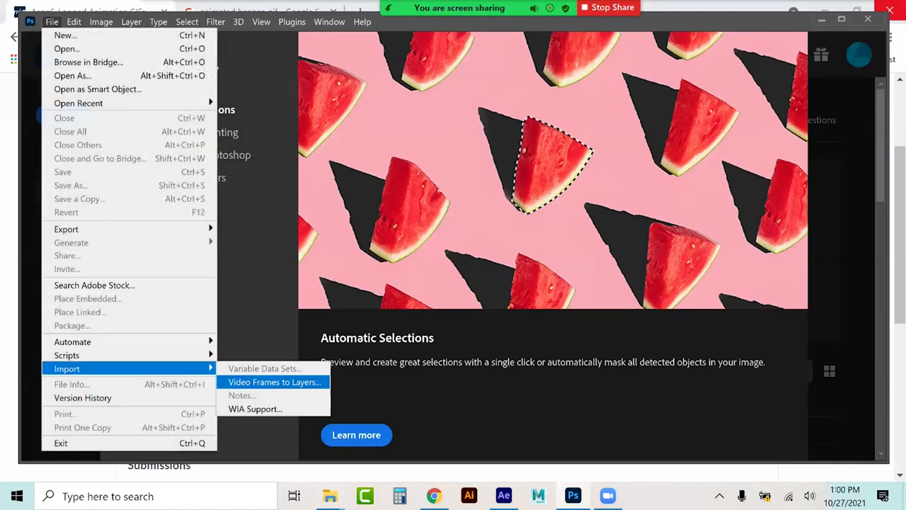
left_click(275, 381)
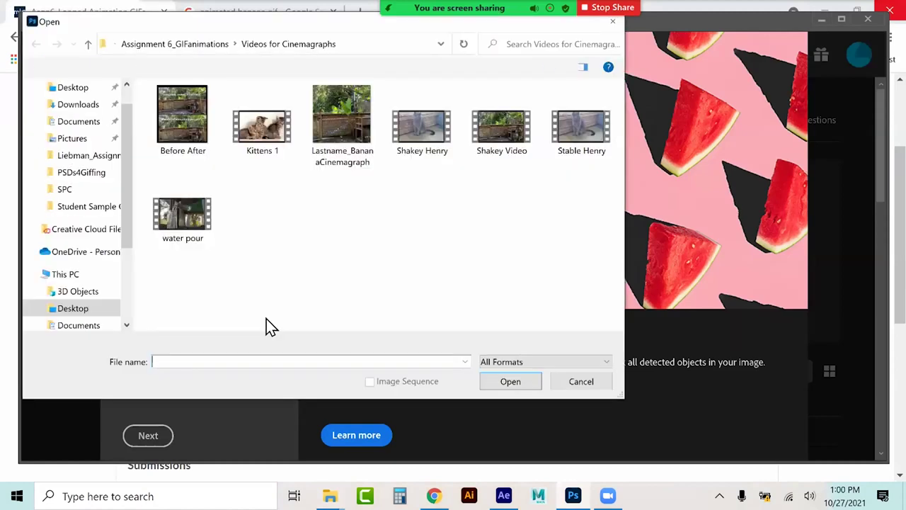
left_click(197, 217)
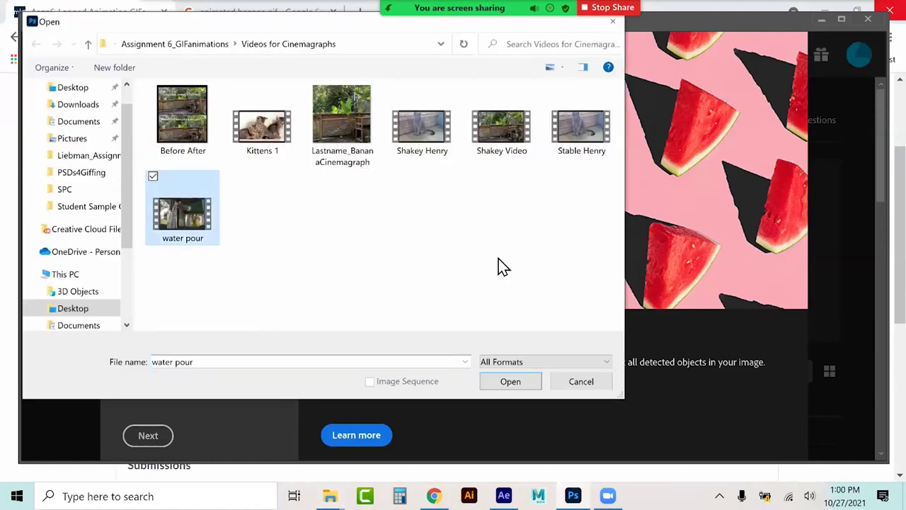
key("Return")
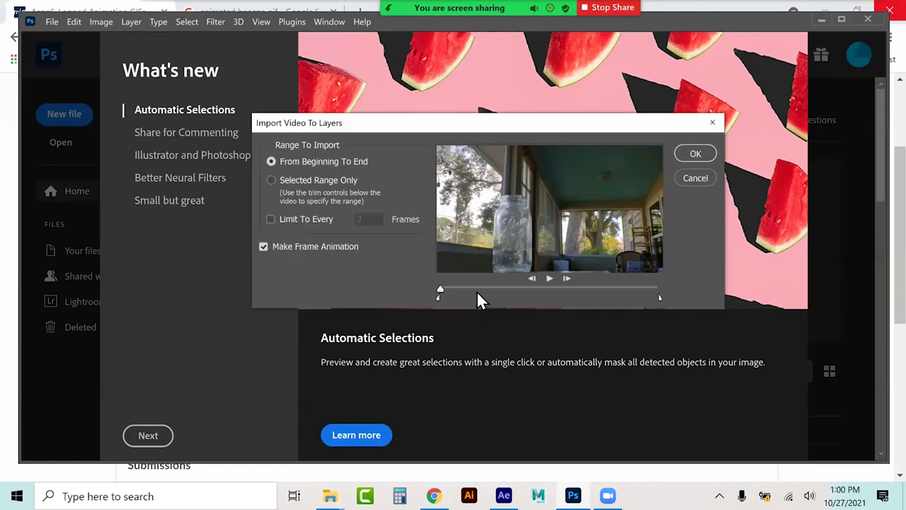
left_click_drag(439, 291, 520, 287)
left_click_drag(438, 297, 586, 288)
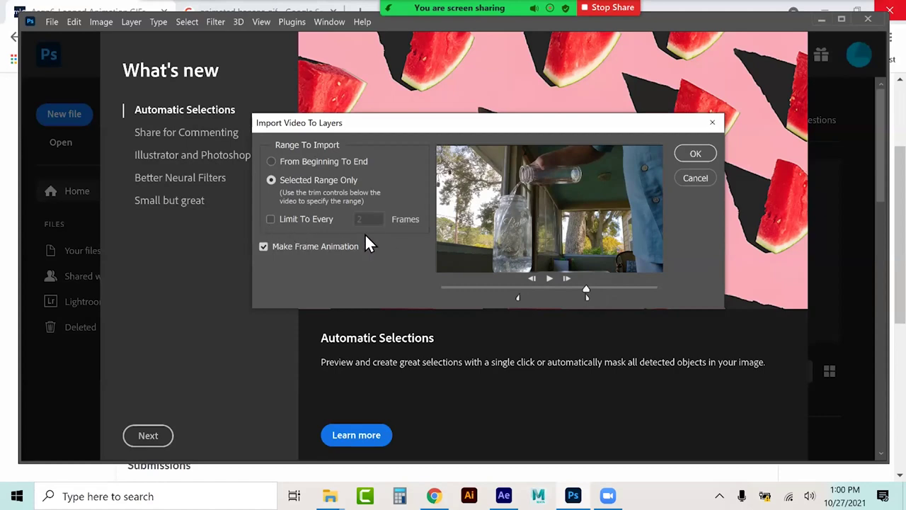
left_click(695, 153)
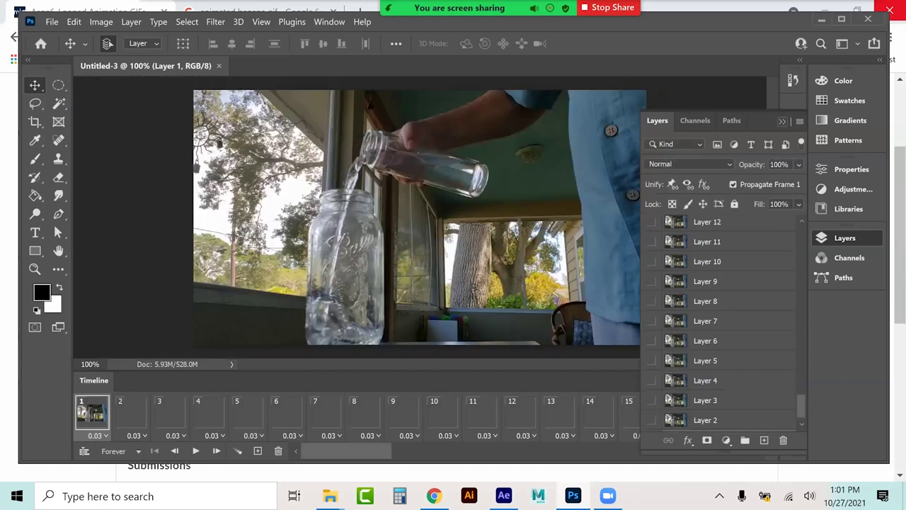
Resize the water pour animation to 640 pixels tall, width scaling proportionally to 1138.
key("F7")
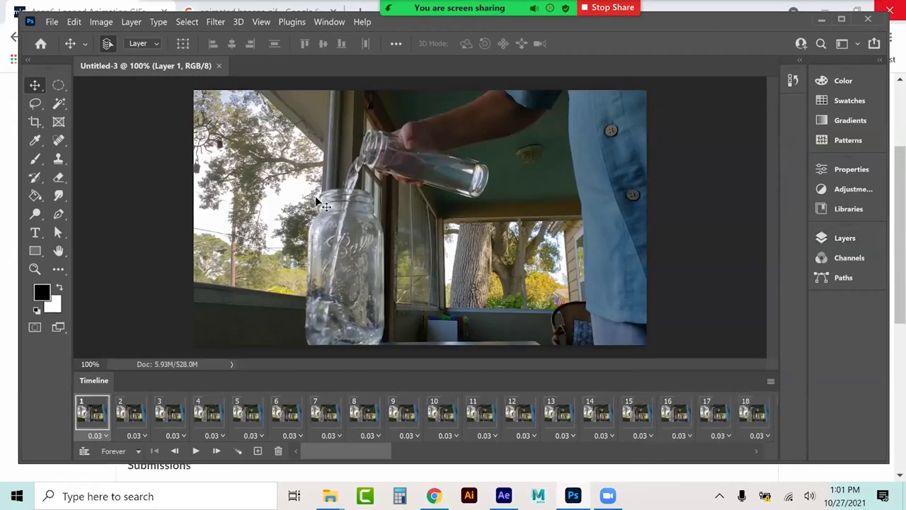
left_click(102, 20)
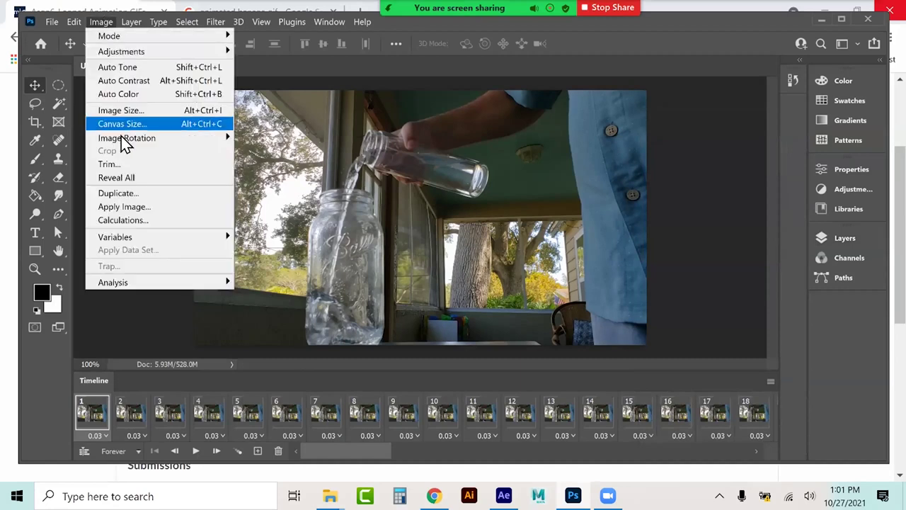
left_click(134, 113)
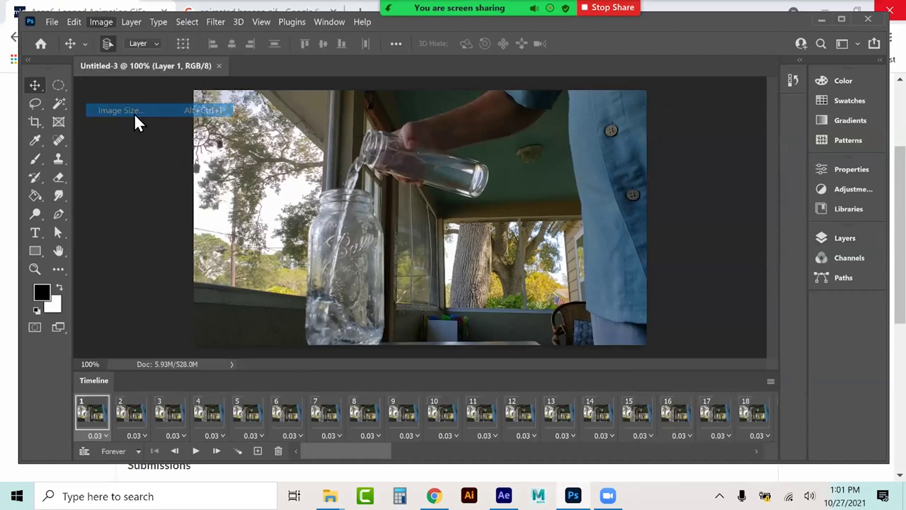
left_click(552, 172)
type("640")
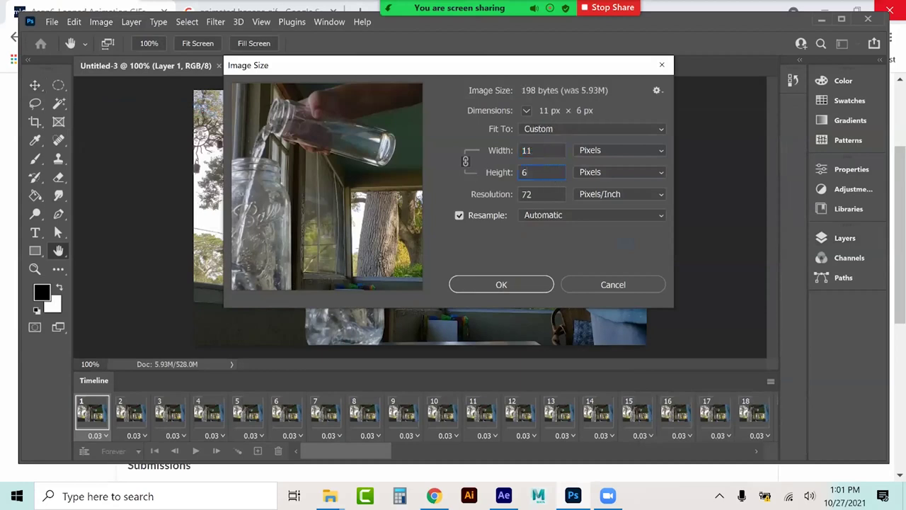
left_click(518, 283)
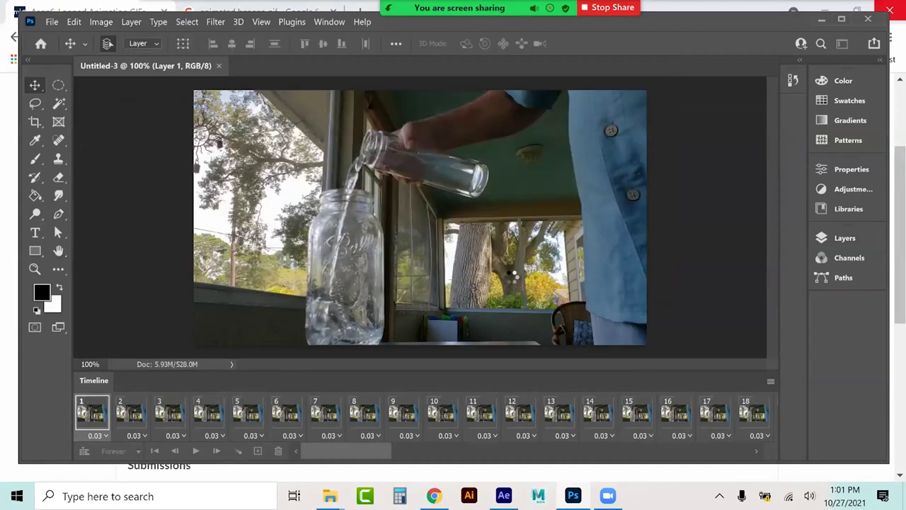
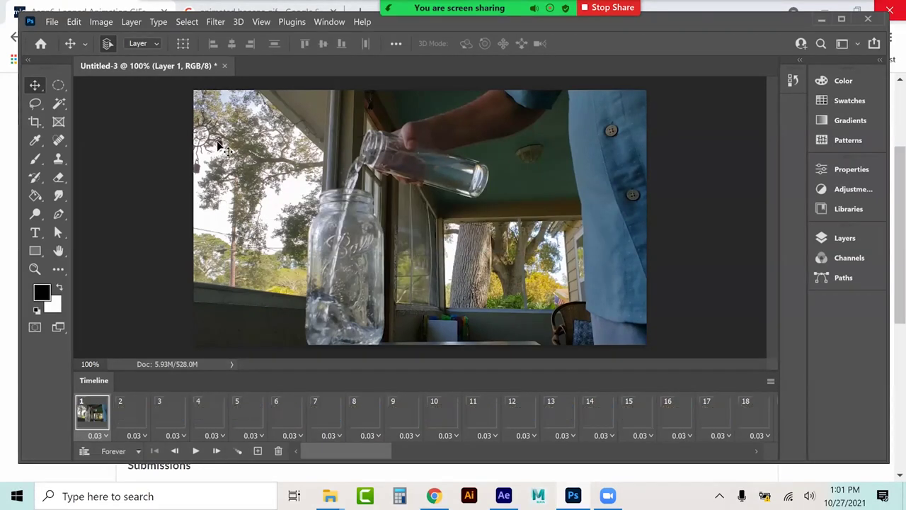
Set the canvas width to 640 pixels in Canvas Size, accepting the clipping warning.
left_click(103, 21)
left_click(123, 125)
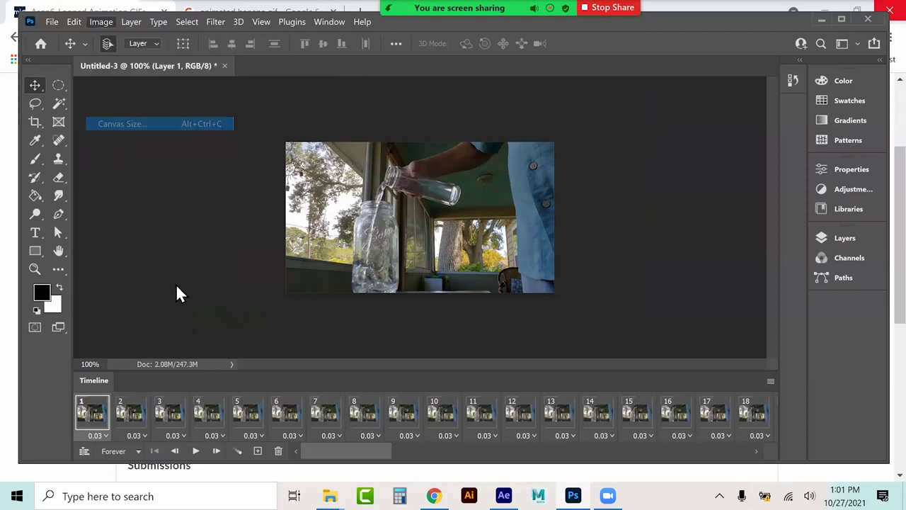
left_click(490, 157)
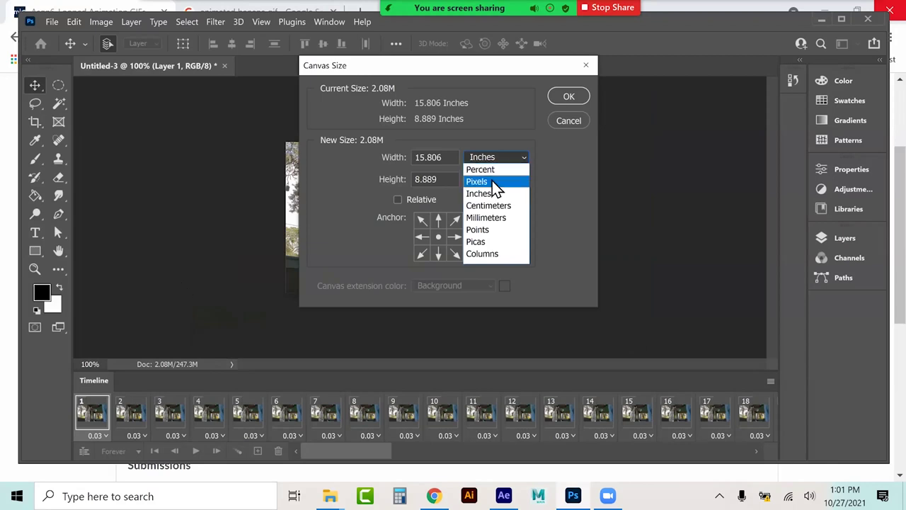
left_click(493, 180)
double_click(451, 160)
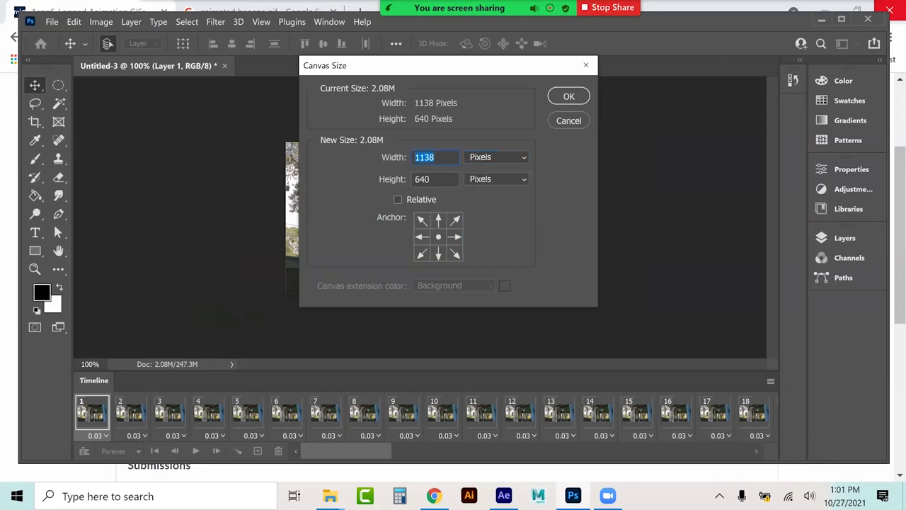
type("640")
left_click(568, 96)
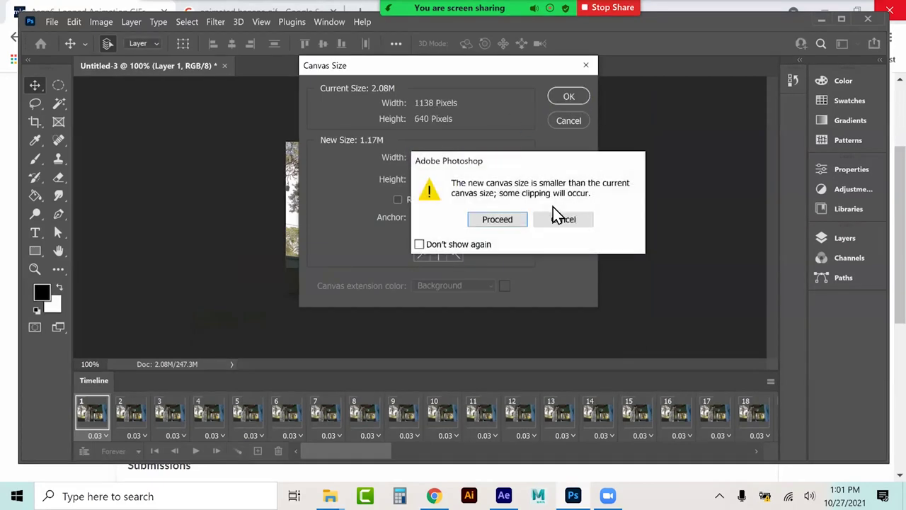
left_click(522, 224)
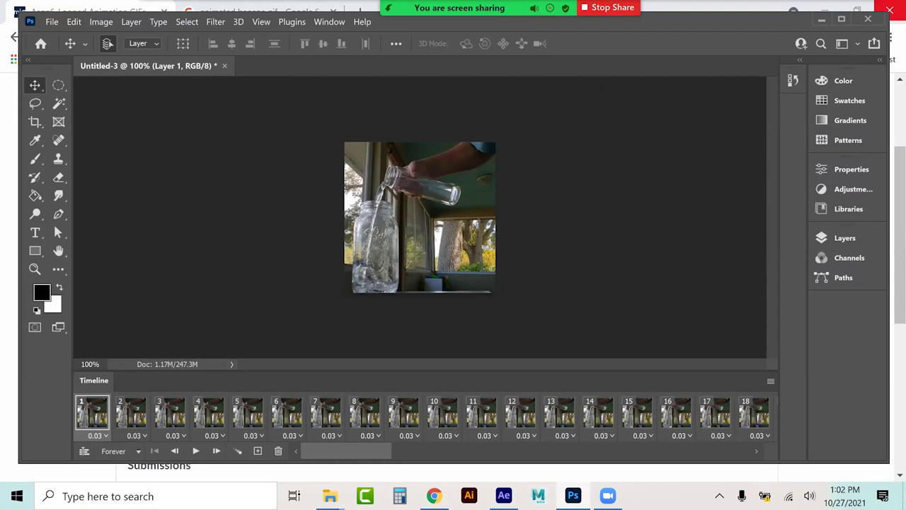
Set all animation frames to No delay (0 sec) and start playback.
scroll(425, 418, "right", 15)
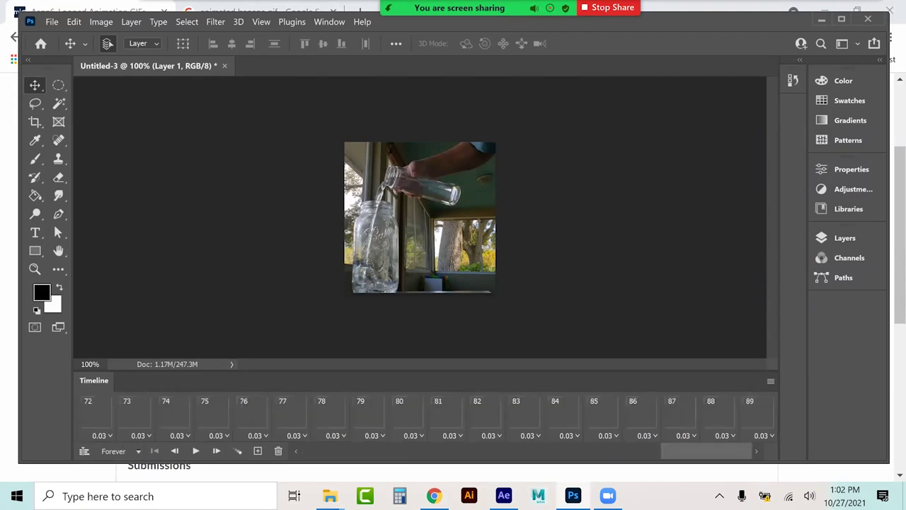
left_click(759, 413, "shift")
left_click(758, 435)
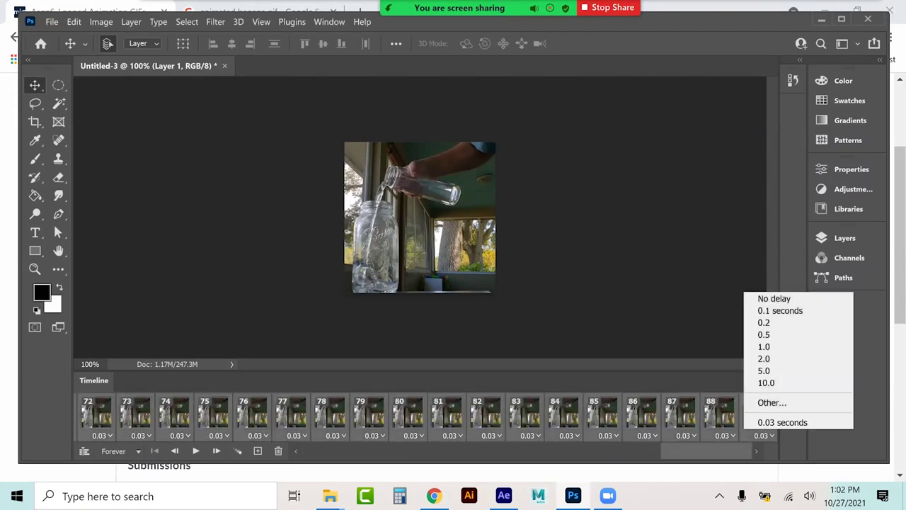
left_click(764, 298)
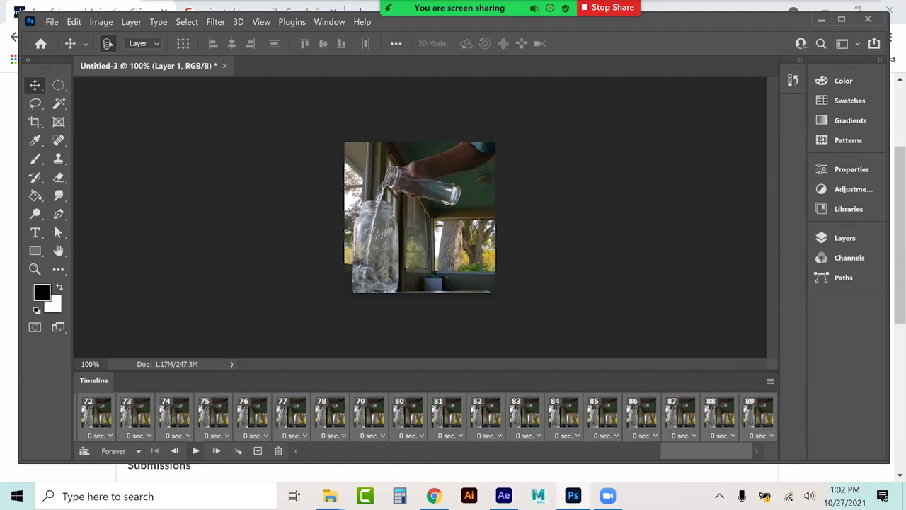
key("space")
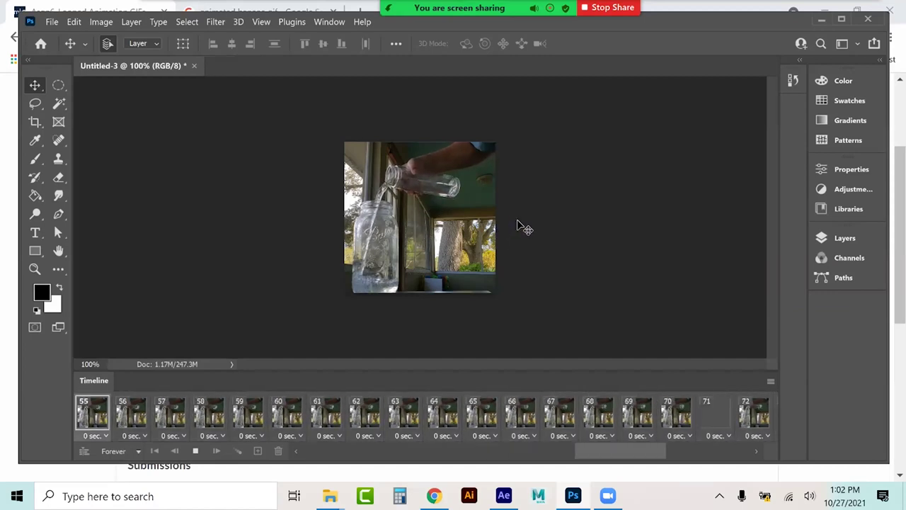
Zoom to 200%, stop playback, and go to the last frame, 89.
key("ctrl+plus")
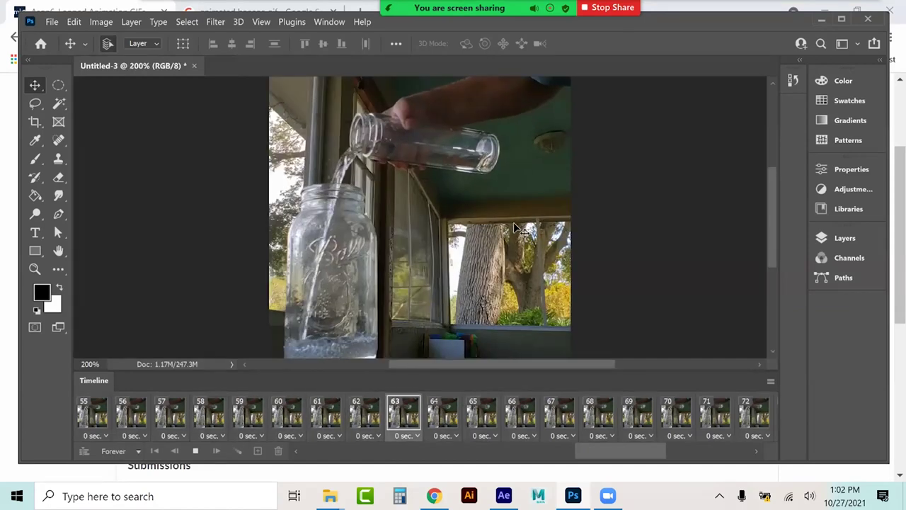
key("space")
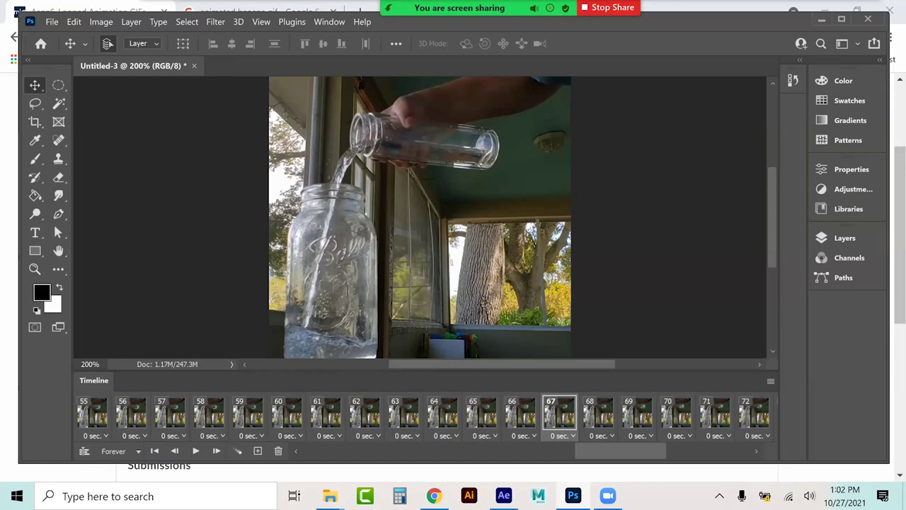
left_click(92, 413)
scroll(425, 414, "left", 10)
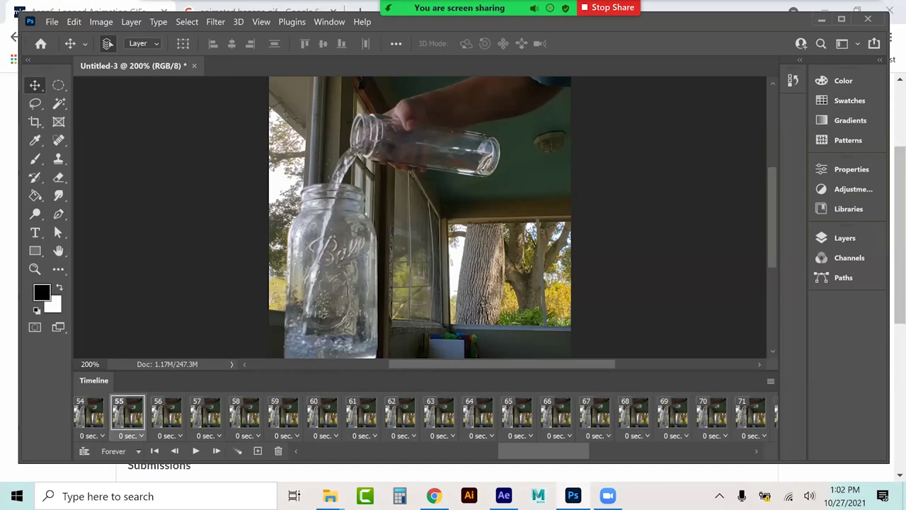
left_click(92, 412)
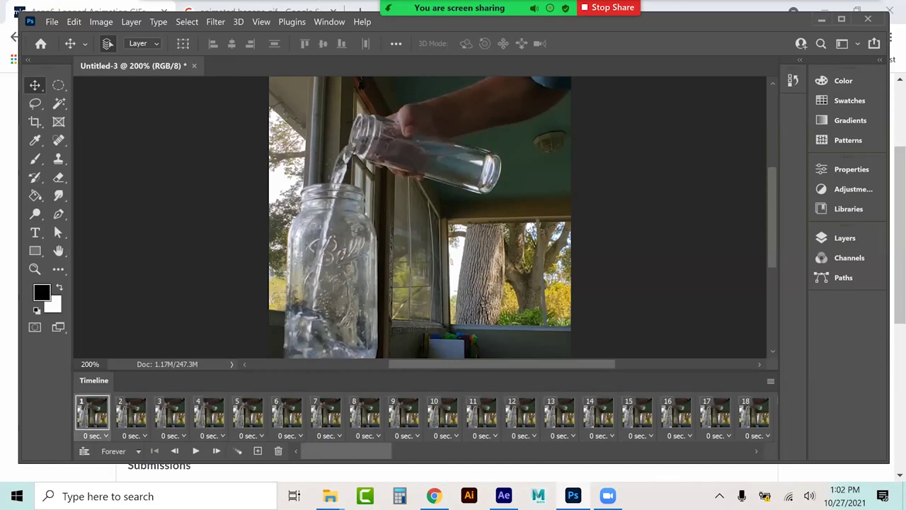
scroll(425, 415, "right", 10)
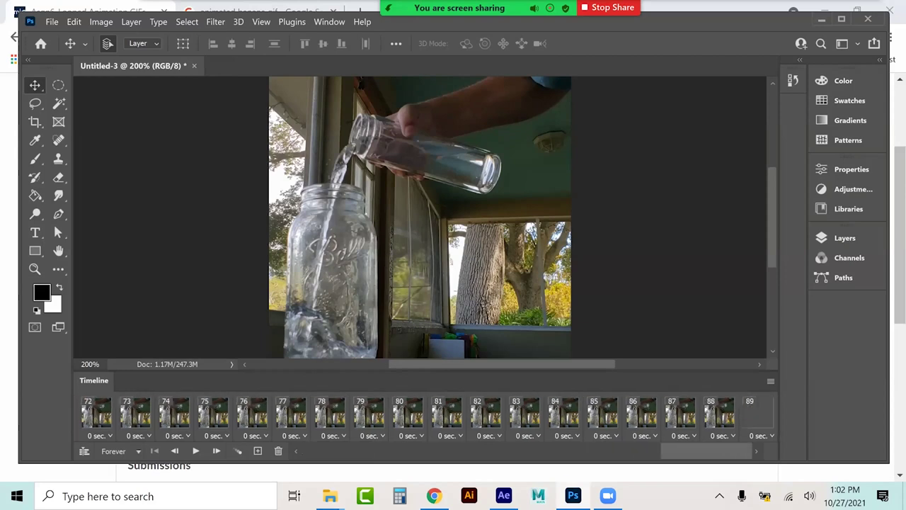
left_click(758, 413)
Select Layer 89 in the Layers panel and pick the Lasso tool.
left_click(845, 238)
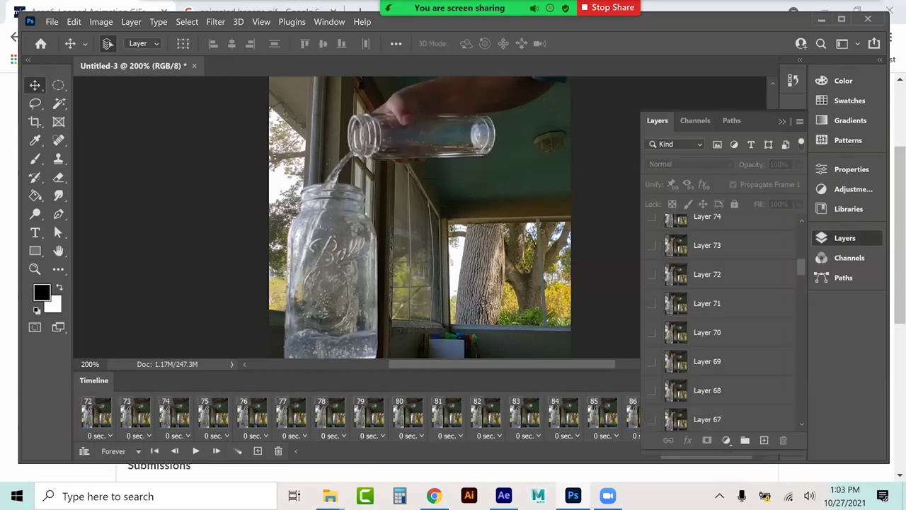
left_click(737, 228)
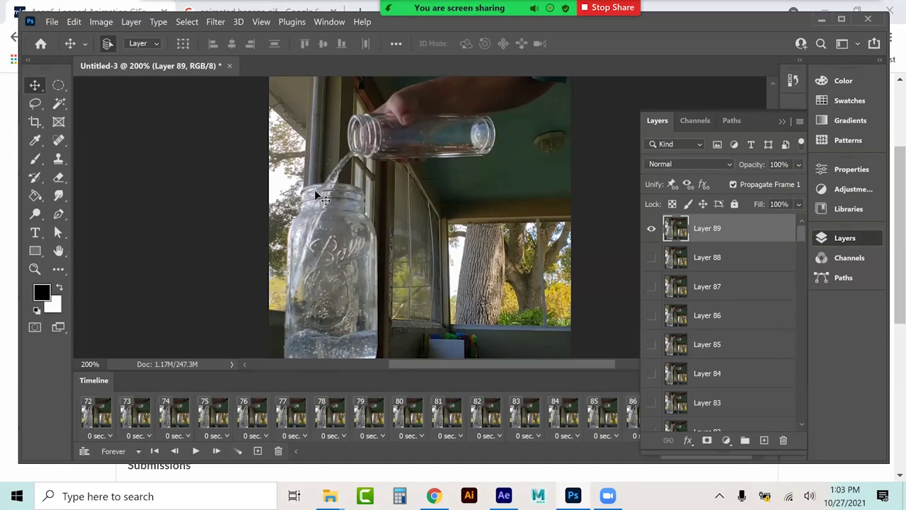
left_click(39, 104)
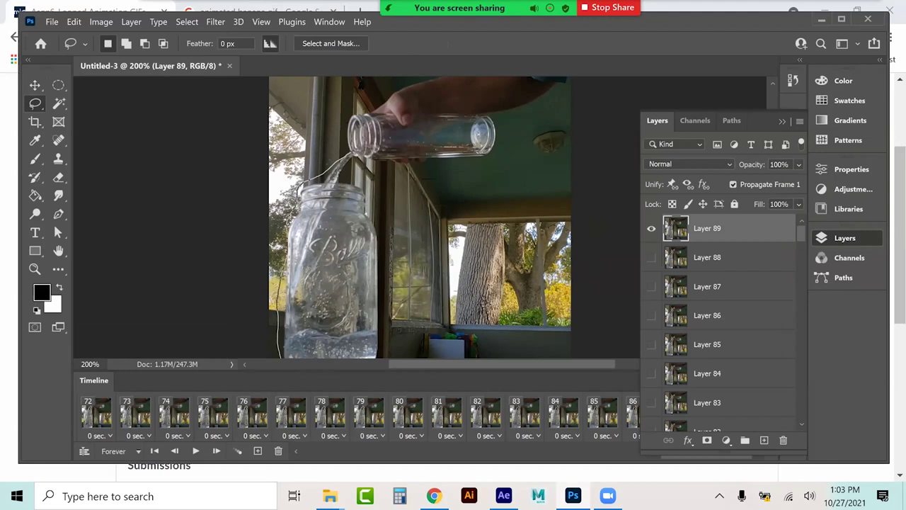
Lasso around the jar and its pouring stream on Layer 89, and hide the Layers panel.
mouse_move(385, 322)
left_mouse_down()
mouse_move(371, 207)
mouse_move(357, 189)
mouse_move(362, 163)
mouse_move(352, 153)
left_mouse_up()
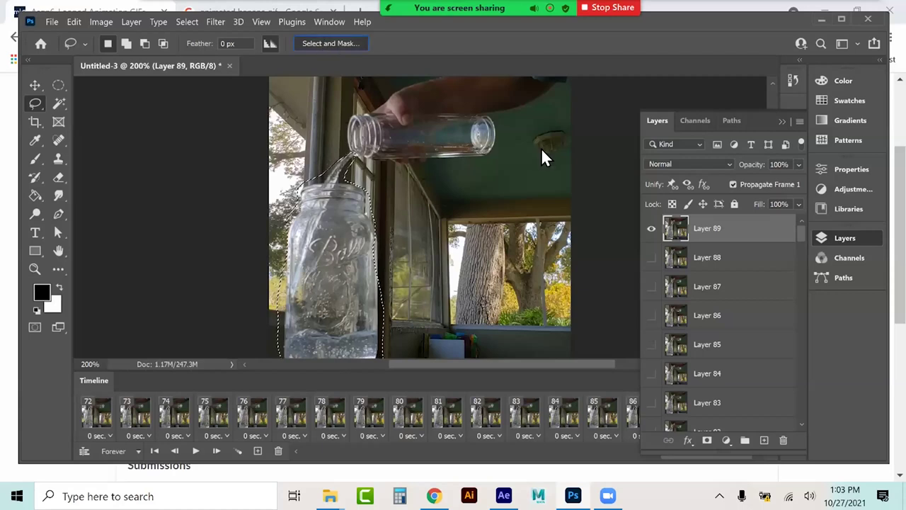
key("F7")
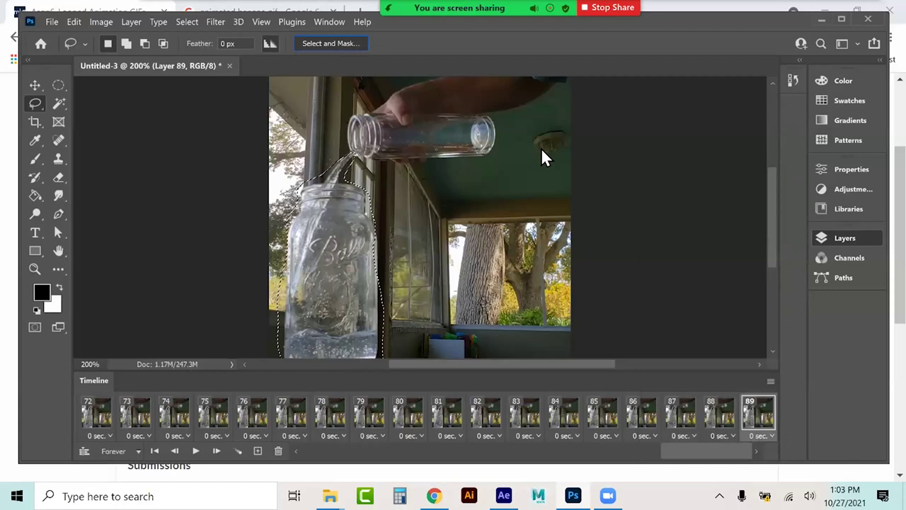
key("ctrl+alt+r")
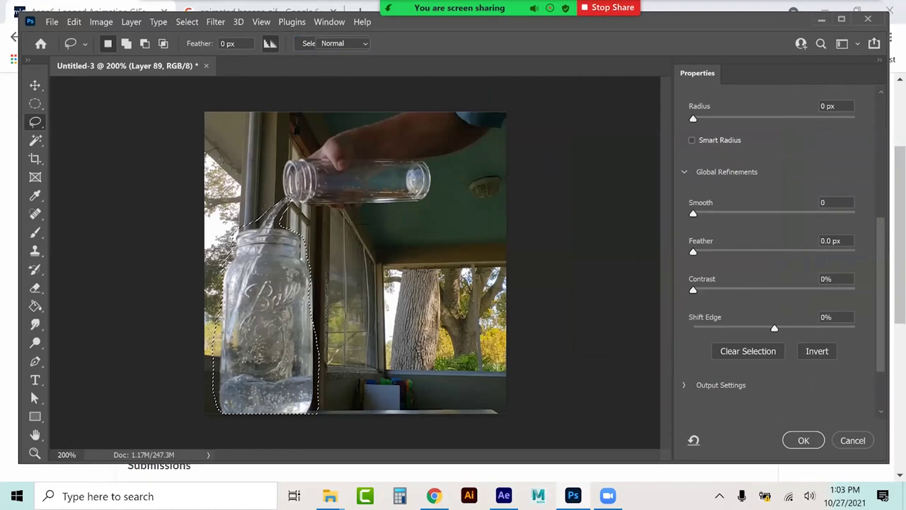
Feather the jar selection by 1.5 px and turn it into a layer mask on Layer 89.
left_click_drag(694, 252, 713, 251)
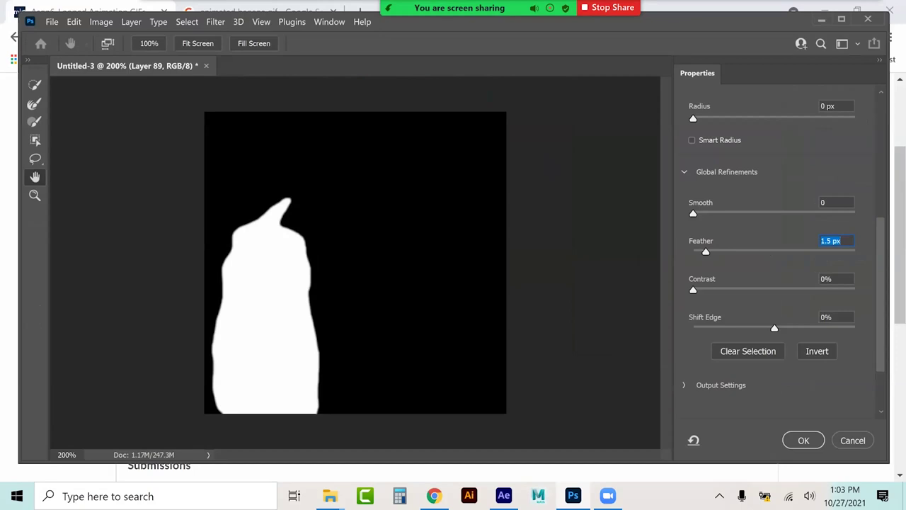
key("Return")
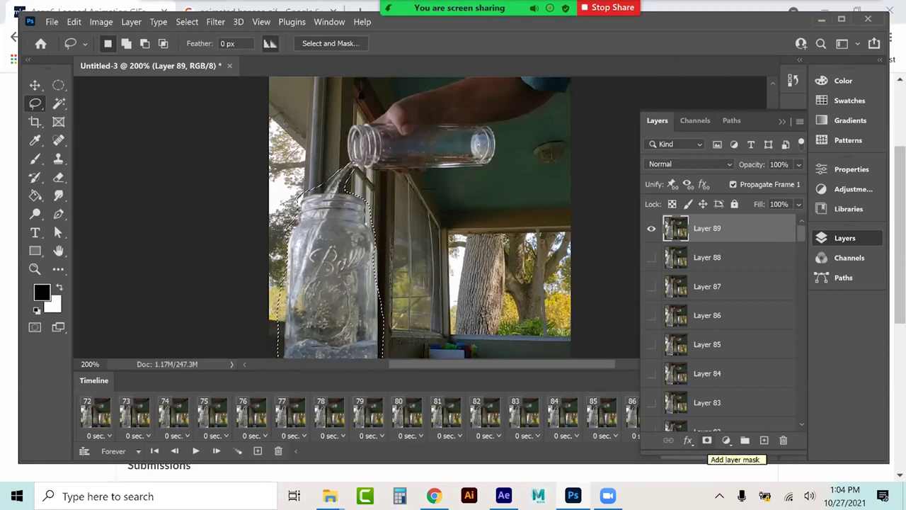
left_click(706, 440)
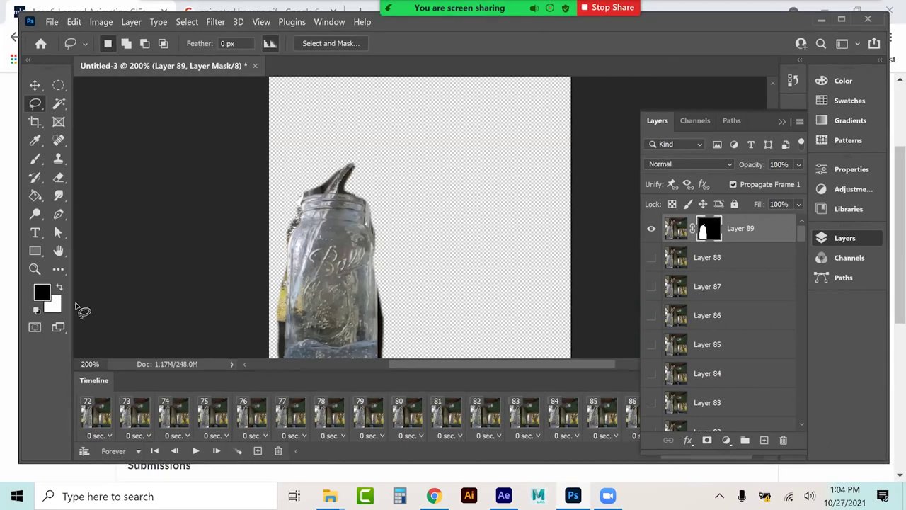
Zoom to 400% on the jar's lower-left edge and pick the Brush tool.
left_click(34, 269)
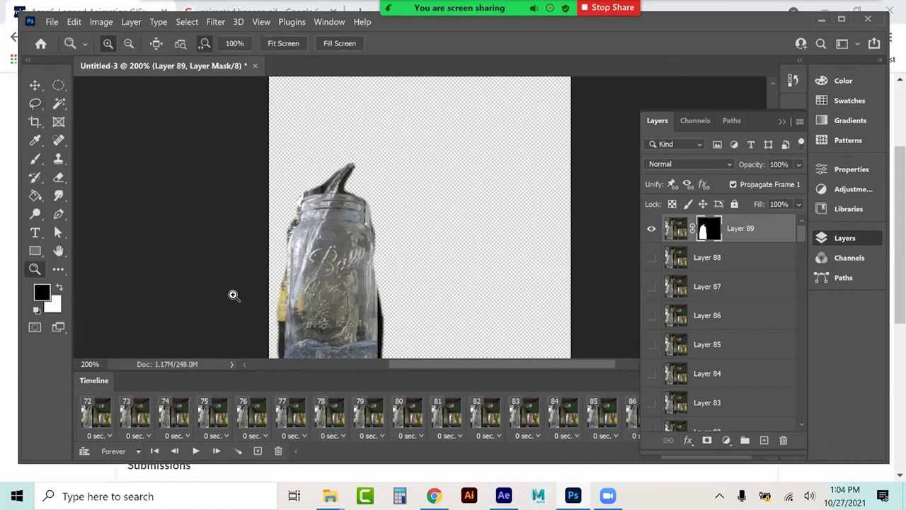
left_click(299, 325)
left_click(303, 323)
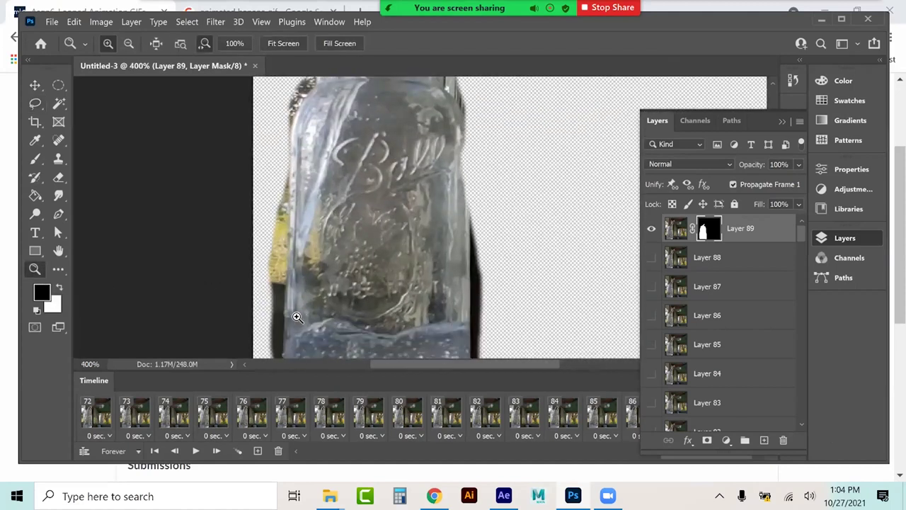
left_click(34, 170)
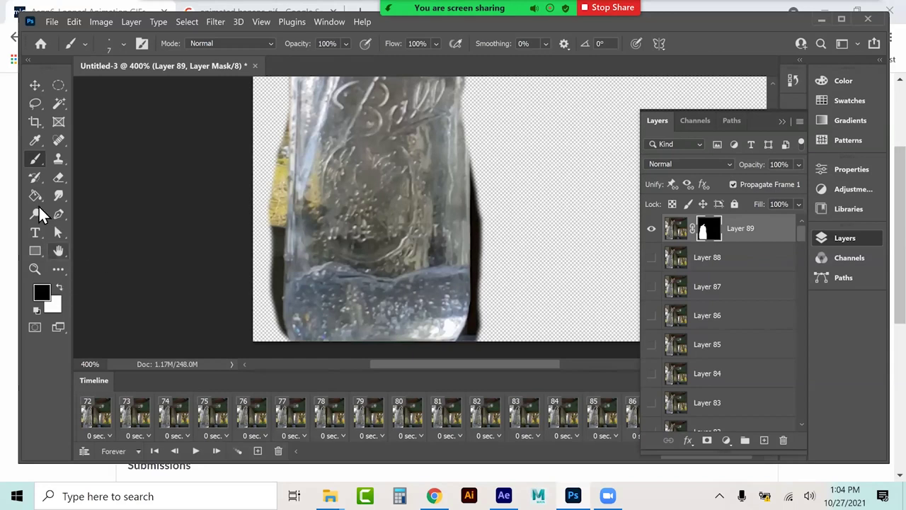
Set the brush to 44 px and clean up the mask along the jar's right edge.
left_click(113, 44)
left_click(119, 88)
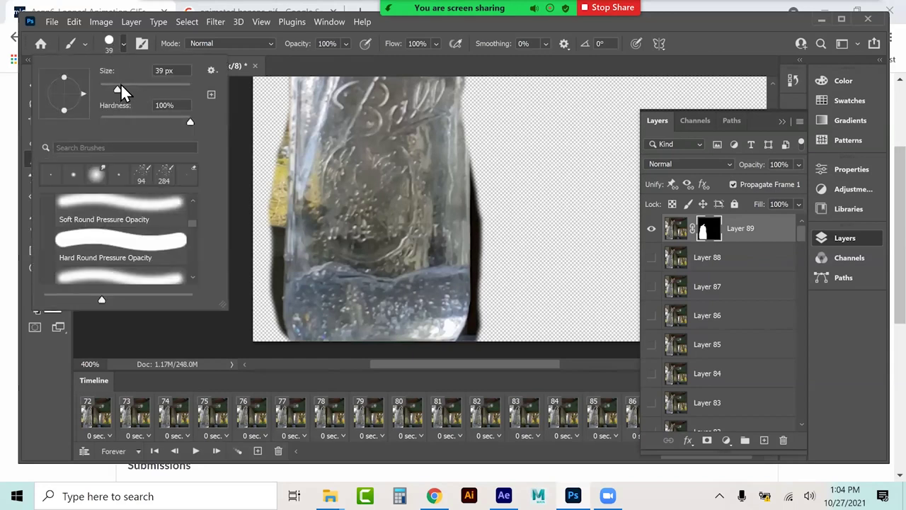
left_click(510, 189)
mouse_move(508, 200)
left_mouse_down()
mouse_move(506, 192)
mouse_move(508, 317)
mouse_move(495, 330)
mouse_move(485, 324)
mouse_move(500, 318)
mouse_move(506, 230)
mouse_move(496, 182)
mouse_move(510, 219)
mouse_move(501, 217)
left_mouse_up()
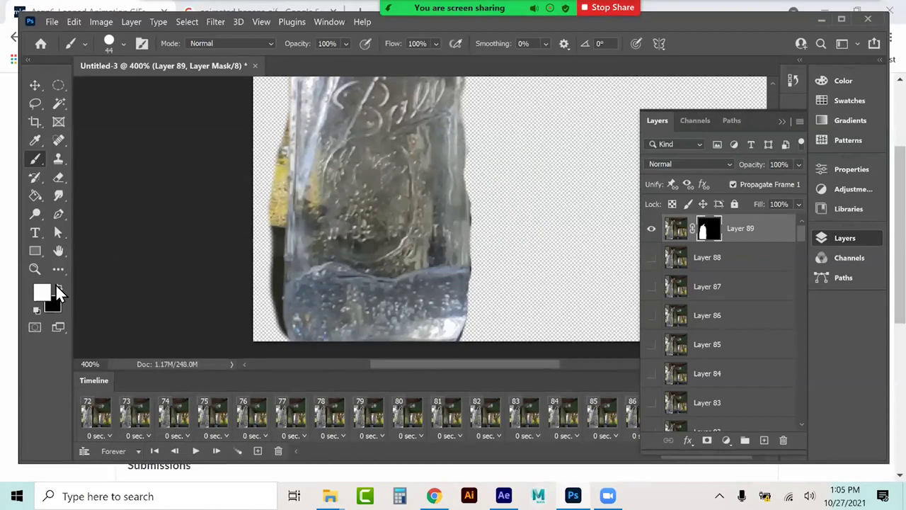
mouse_move(474, 113)
left_mouse_down()
mouse_move(469, 186)
mouse_move(481, 259)
left_mouse_up()
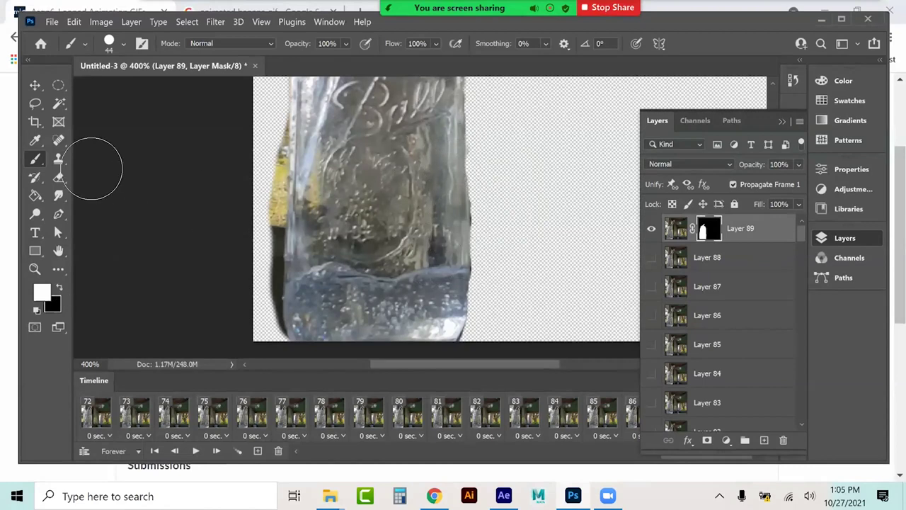
Paint black on the mask to hide the yellow strip and dark fringe on the jar's left side and neck.
left_click(60, 286)
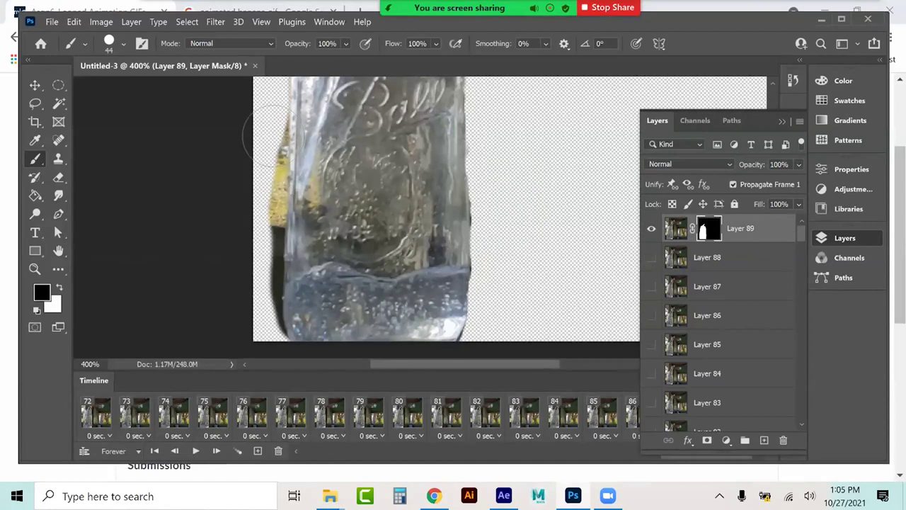
mouse_move(268, 141)
left_mouse_down()
mouse_move(248, 262)
mouse_move(249, 324)
mouse_move(282, 329)
mouse_move(243, 253)
mouse_move(265, 277)
mouse_move(259, 300)
mouse_move(243, 223)
mouse_move(263, 182)
mouse_move(265, 140)
left_mouse_up()
scroll(266, 141, "up", 5)
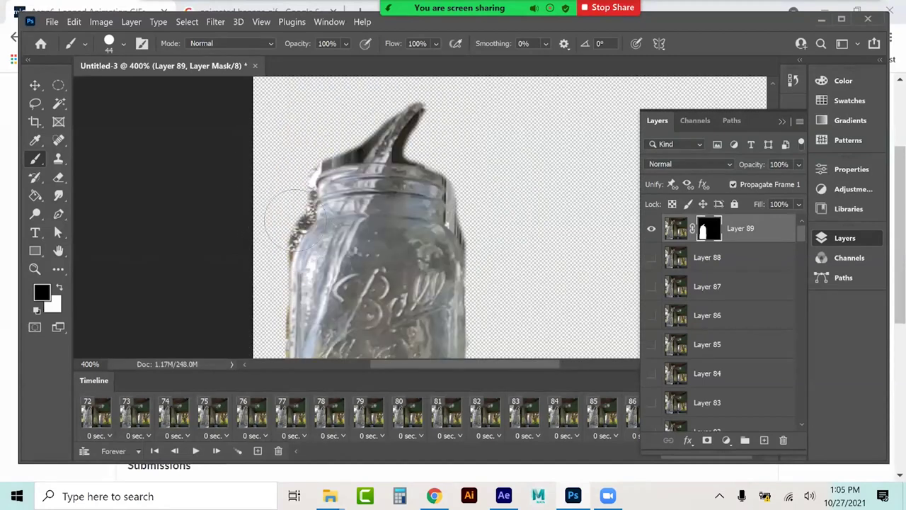
mouse_move(295, 235)
left_mouse_down()
mouse_move(285, 218)
mouse_move(314, 162)
mouse_move(377, 120)
mouse_move(453, 133)
mouse_move(423, 142)
mouse_move(432, 152)
mouse_move(415, 156)
mouse_move(422, 165)
mouse_move(465, 162)
left_mouse_up()
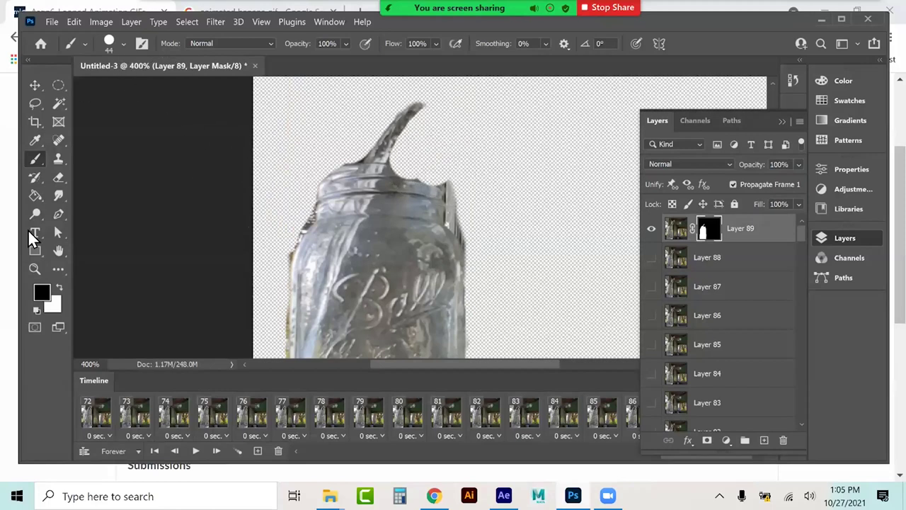
Set the brush to 25 px with low hardness and paint back the lid area beside the spout.
left_click(123, 43)
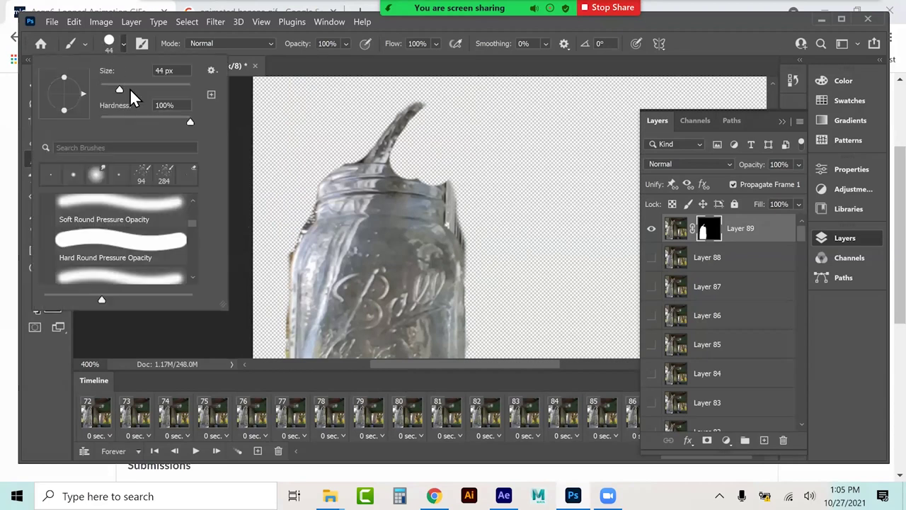
left_click(112, 88)
left_click(115, 121)
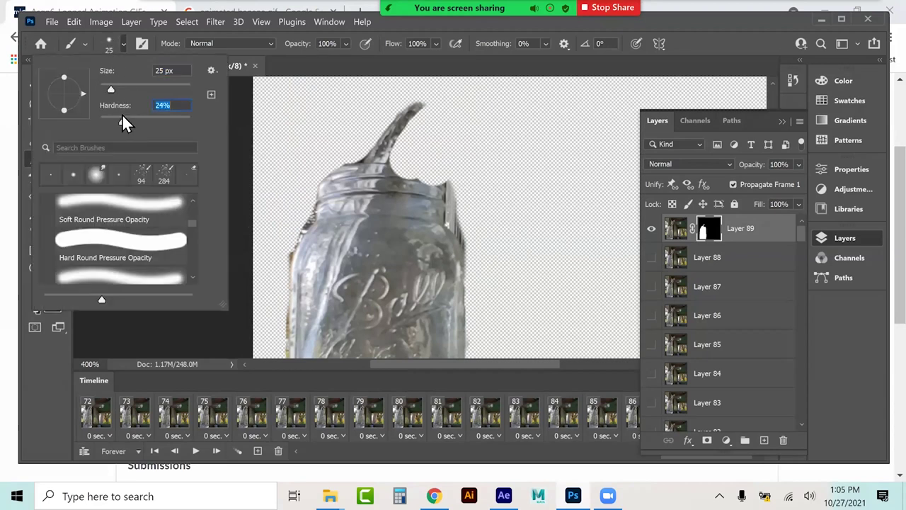
left_click(405, 195)
mouse_move(405, 194)
left_mouse_down()
mouse_move(439, 197)
mouse_move(398, 190)
mouse_move(447, 196)
mouse_move(388, 181)
mouse_move(447, 193)
mouse_move(380, 174)
mouse_move(418, 112)
mouse_move(386, 182)
mouse_move(339, 198)
left_mouse_up()
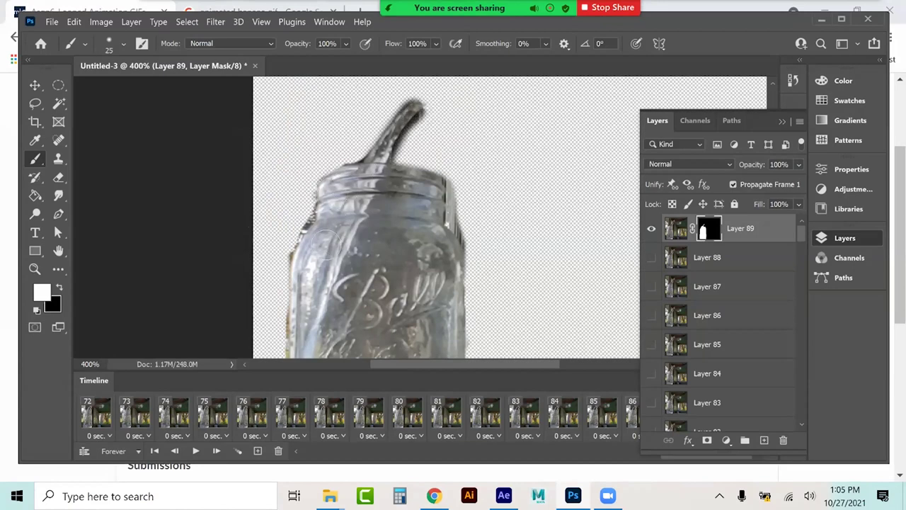
Paint black to mask out the dark stray strips along the lid's right edge and jar's left side.
left_click(59, 288)
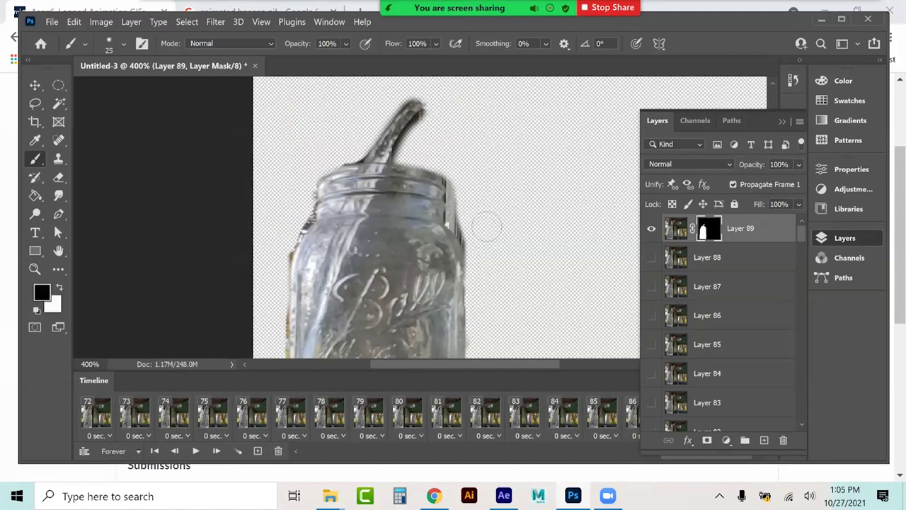
left_click_drag(467, 188, 464, 220)
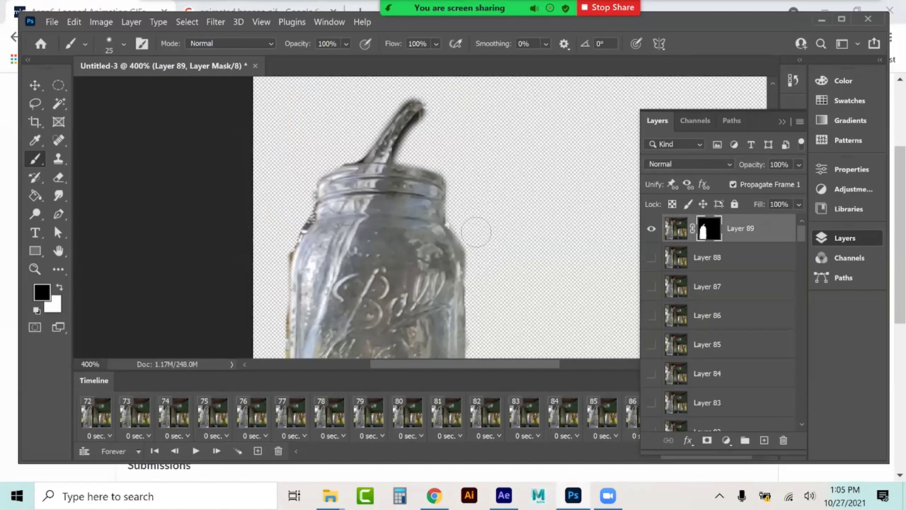
mouse_move(300, 200)
left_mouse_down()
mouse_move(282, 264)
mouse_move(275, 335)
left_mouse_up()
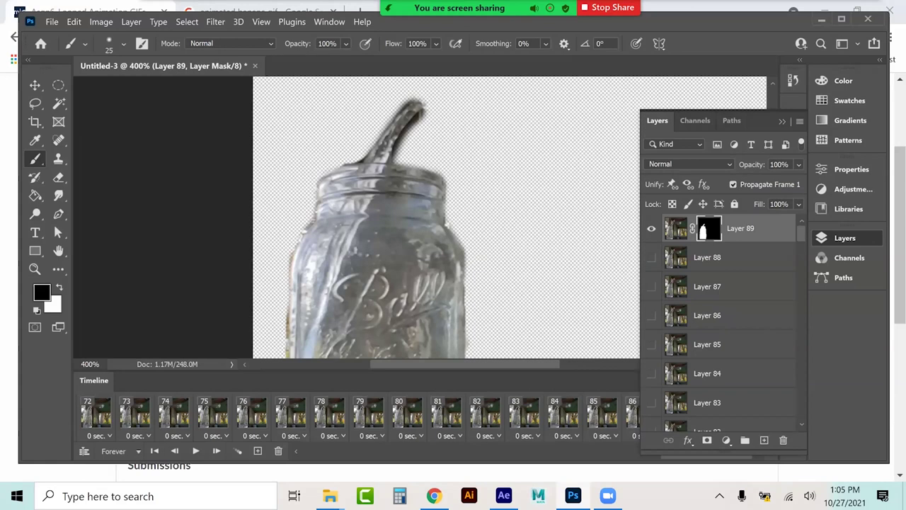
Rename Layer 89 'FREEZE' and show frame 72 in the Timeline.
double_click(741, 228)
type("FREEZE")
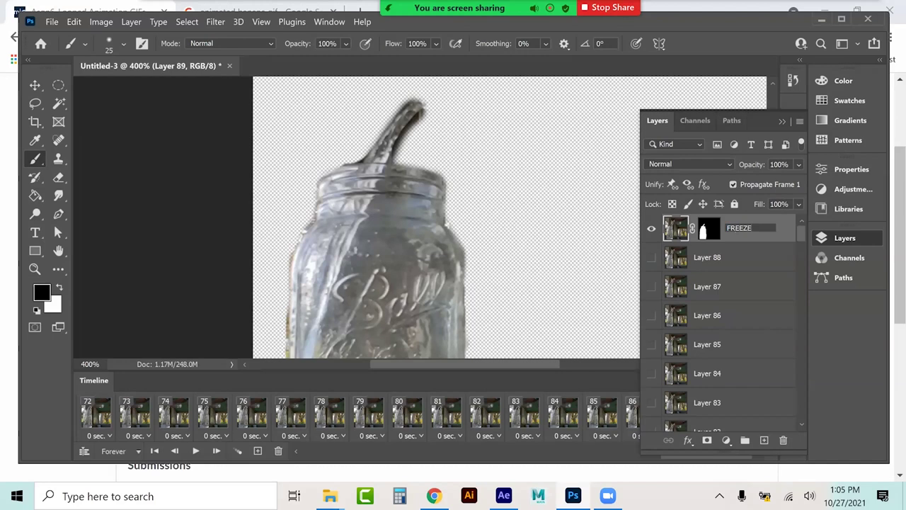
key("Return")
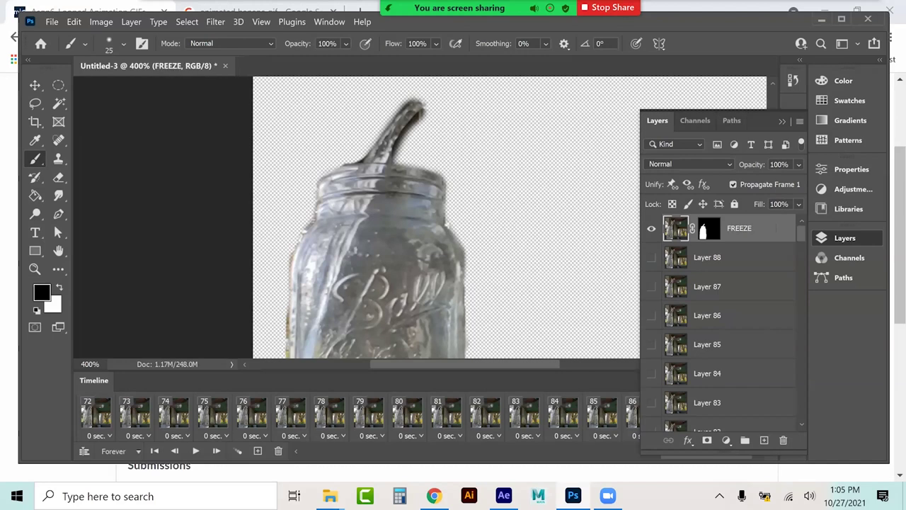
left_click(95, 412)
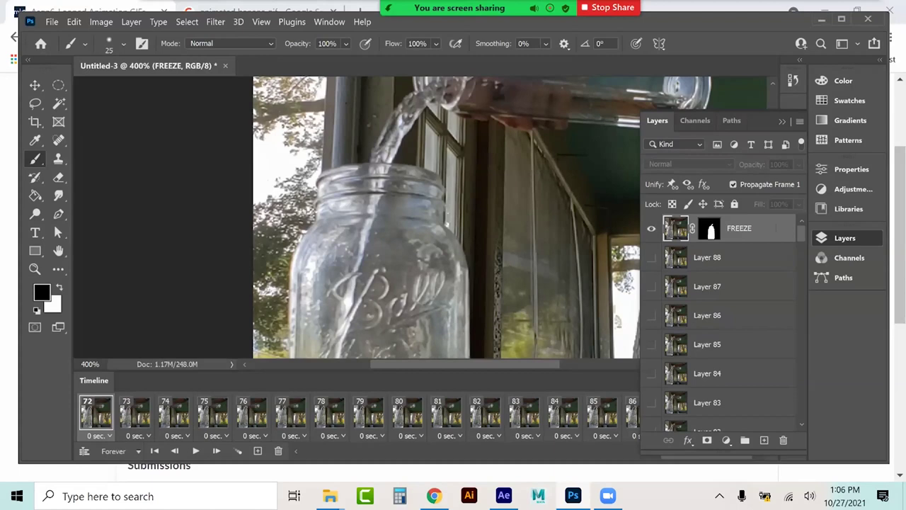
Step from frame 72 to frame 80, then zoom out to fit the whole photo in the window.
key("Right")
key("Right")
key("Right")
key("Right")
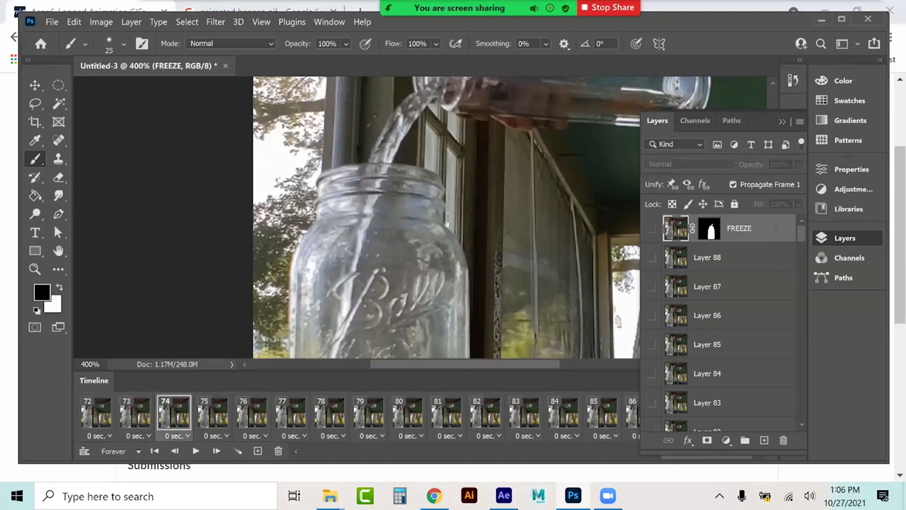
key("Right")
key("Right")
key("Right")
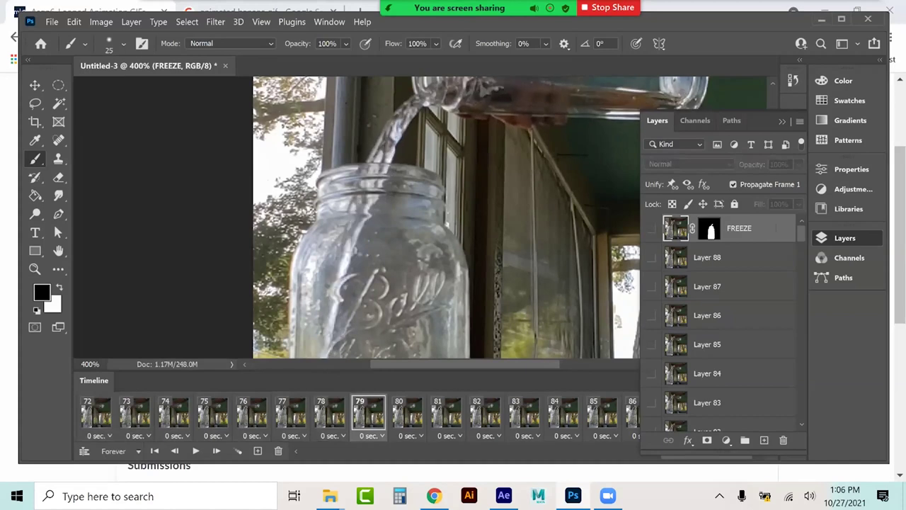
key("Right")
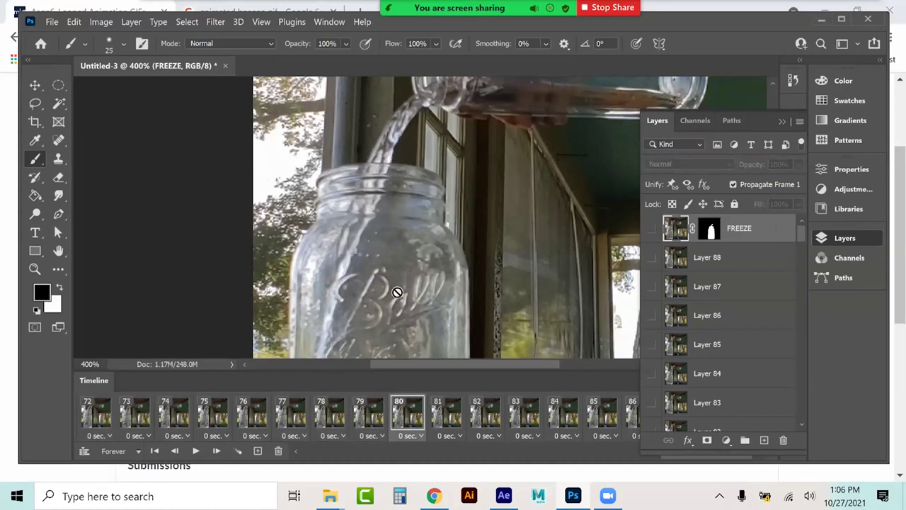
key("ctrl+minus")
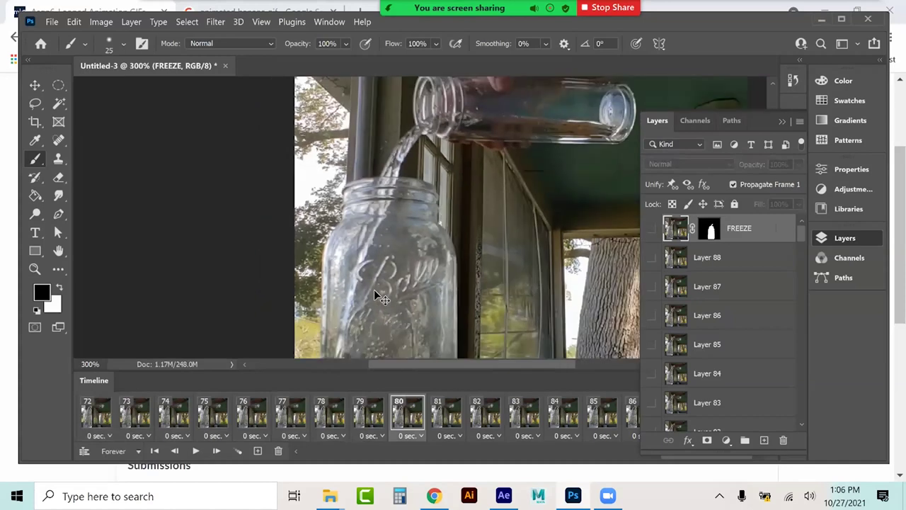
key("ctrl+minus")
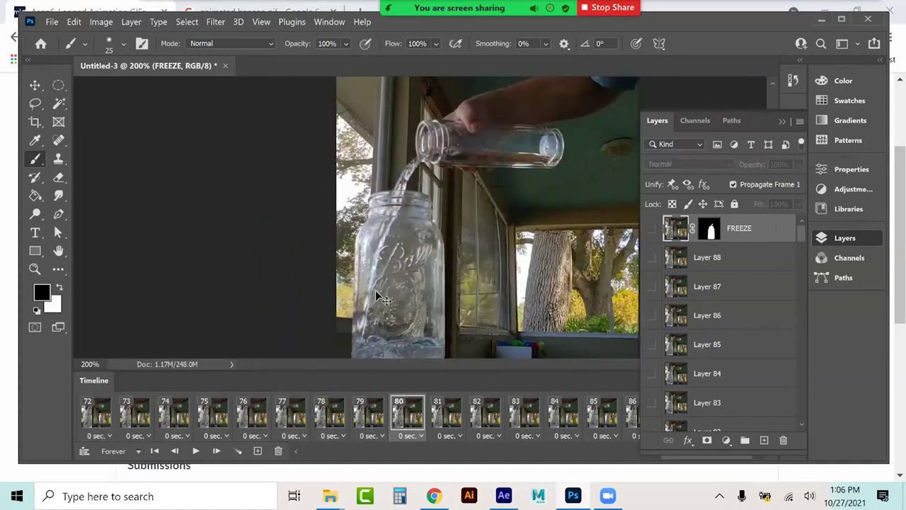
key("ctrl+0")
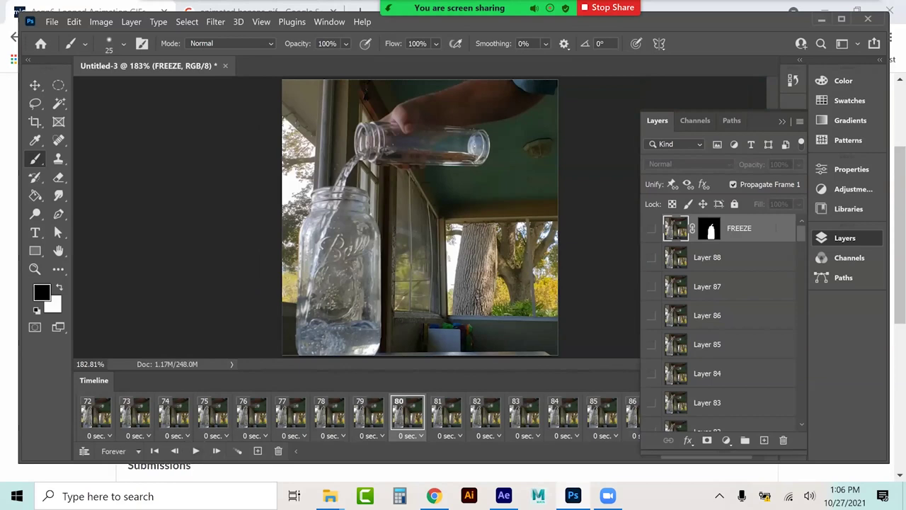
Play the pour from frame 72 and step through frames 72–77 to check the FREEZE jar.
left_click(96, 413)
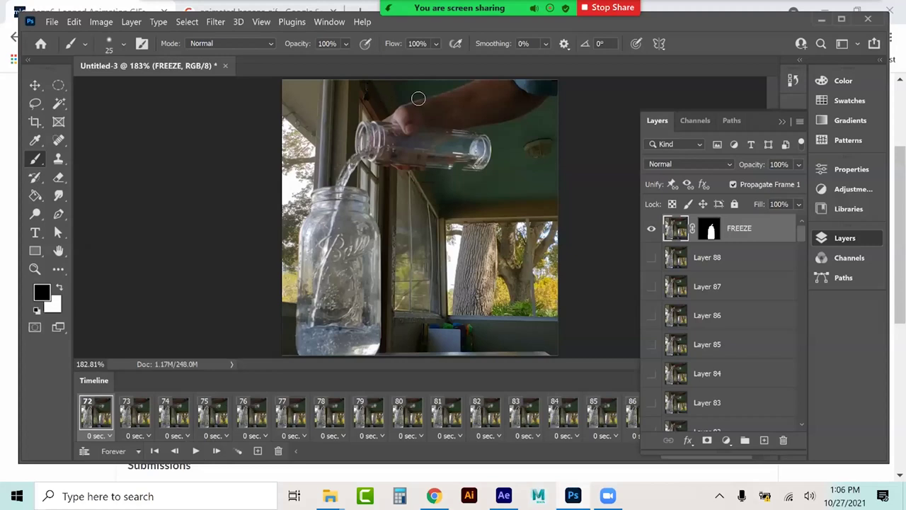
left_click(196, 451)
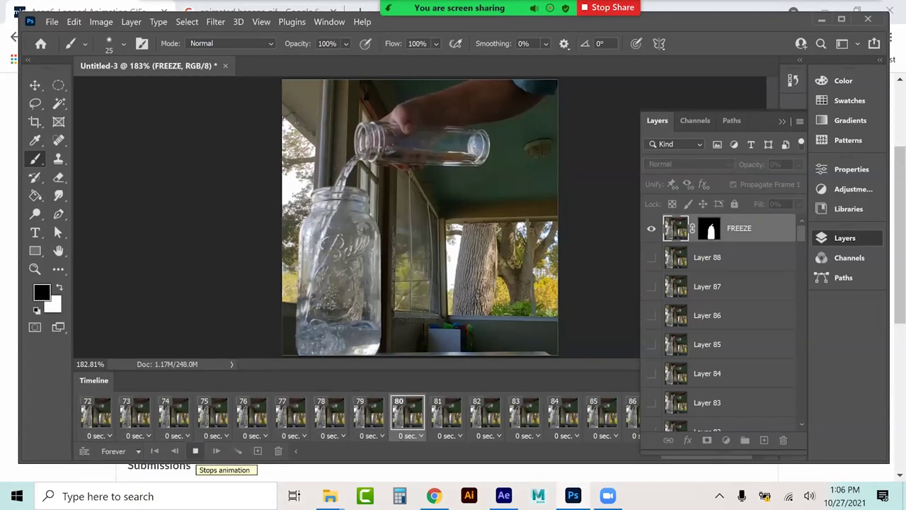
left_click(195, 451)
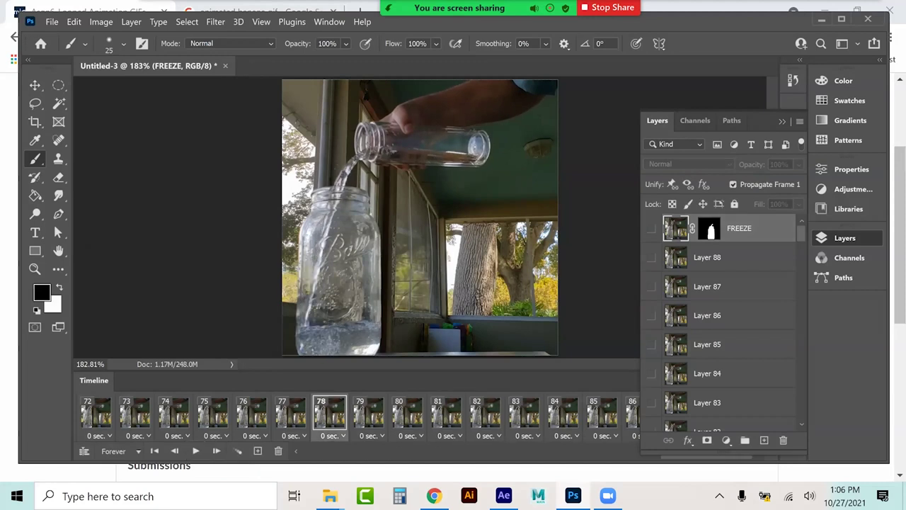
left_click(96, 413)
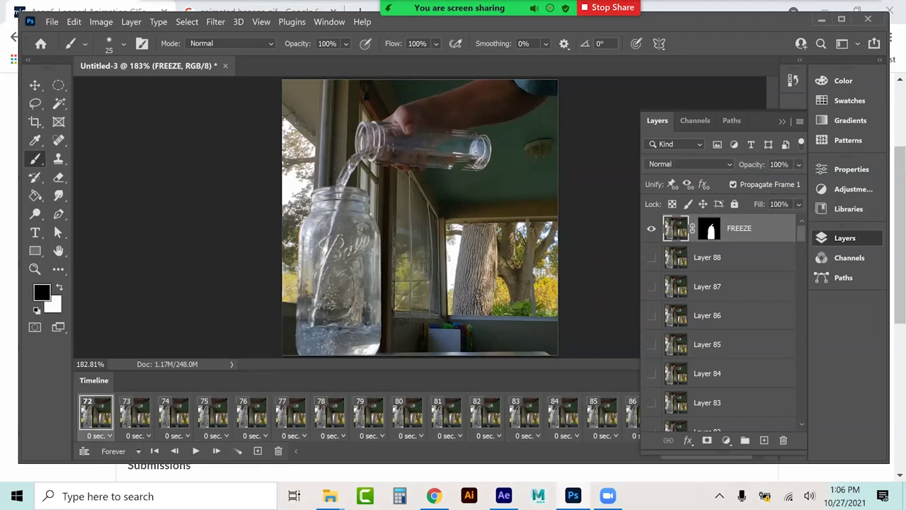
key("space")
key("F7")
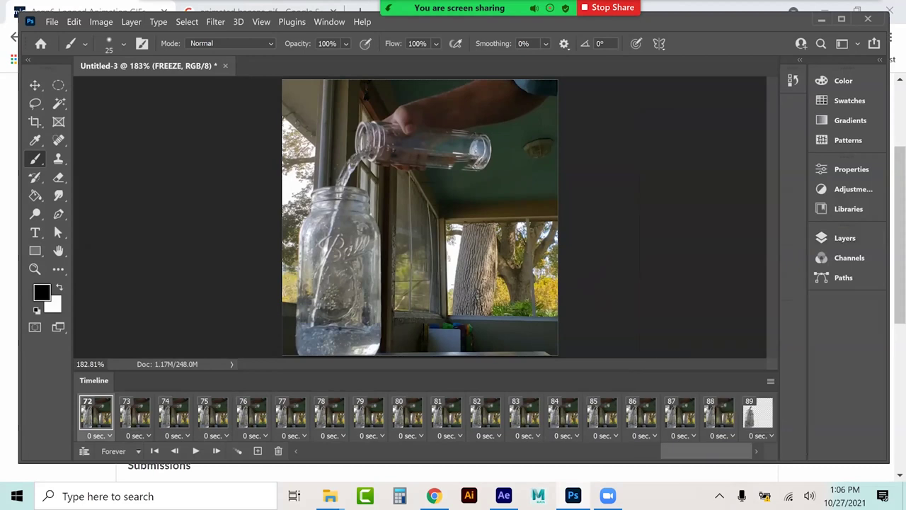
key("F7")
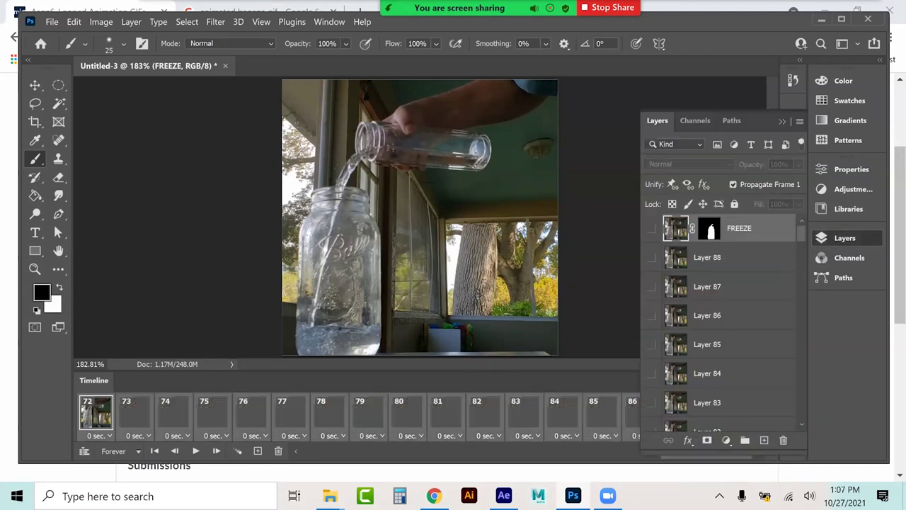
key("space")
key("space")
left_click(196, 451)
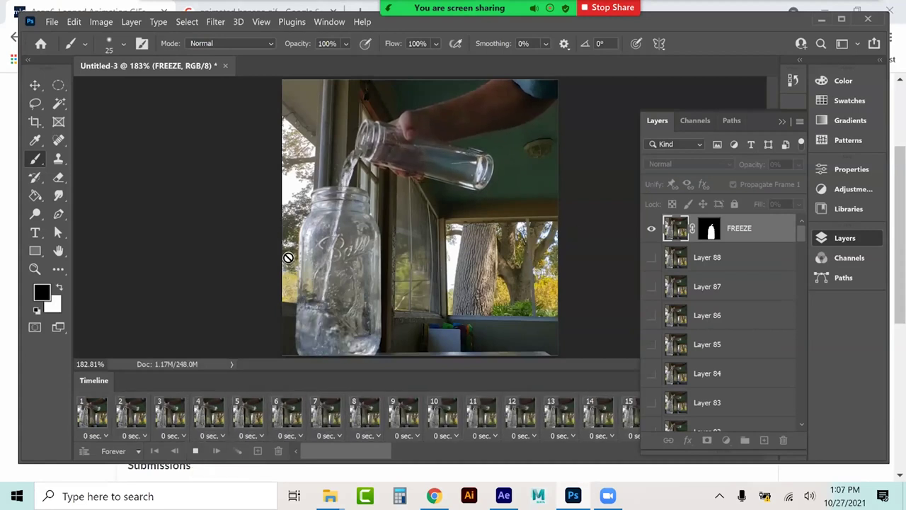
Replay and step around frames 19 to 23 to review the pour.
key("space")
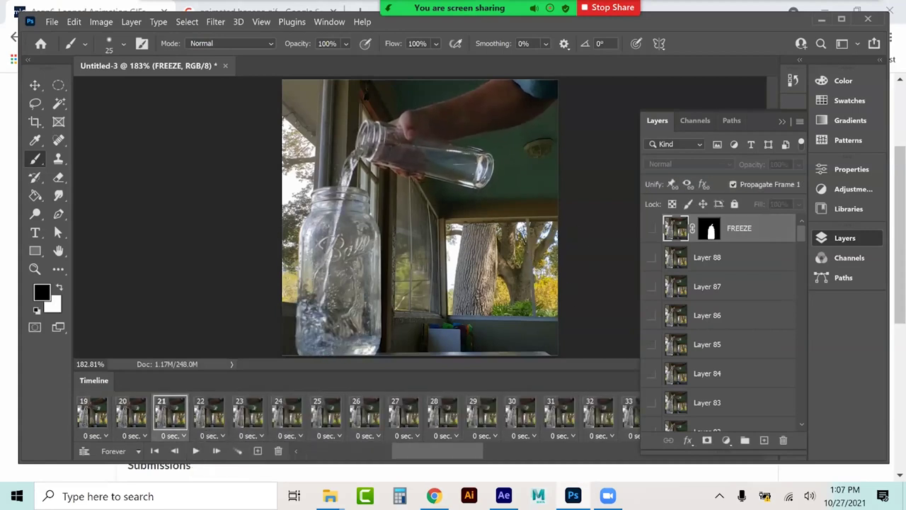
key("Left")
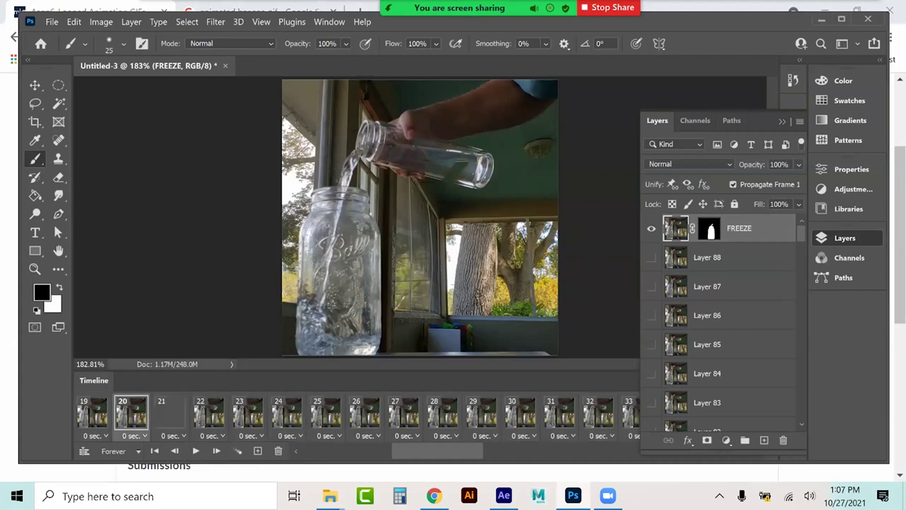
key("Left")
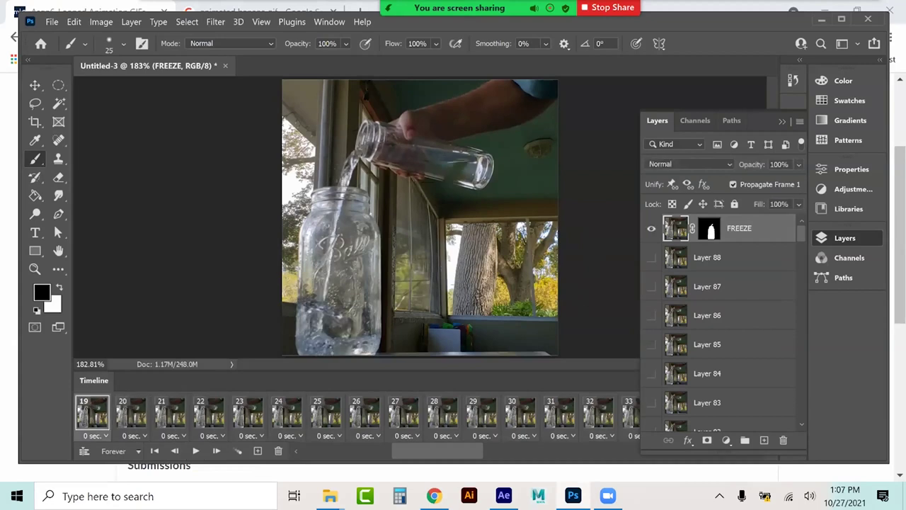
key("space")
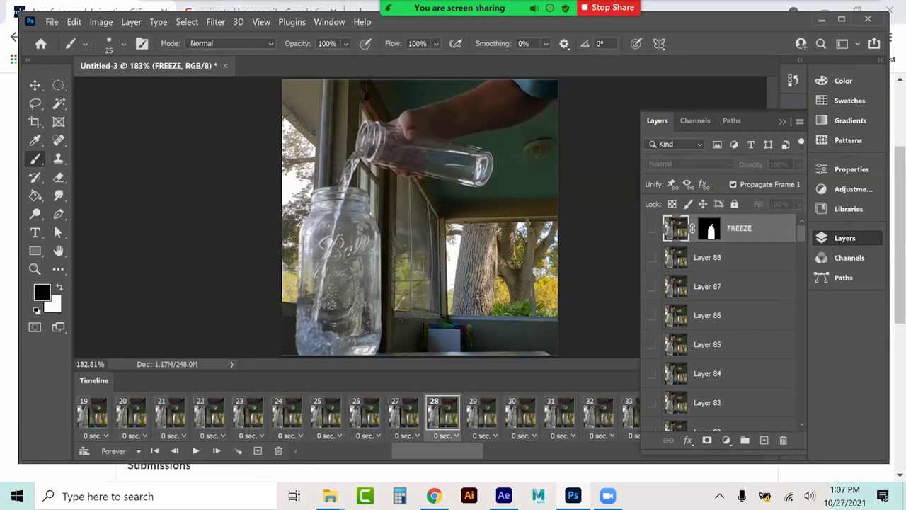
key("space")
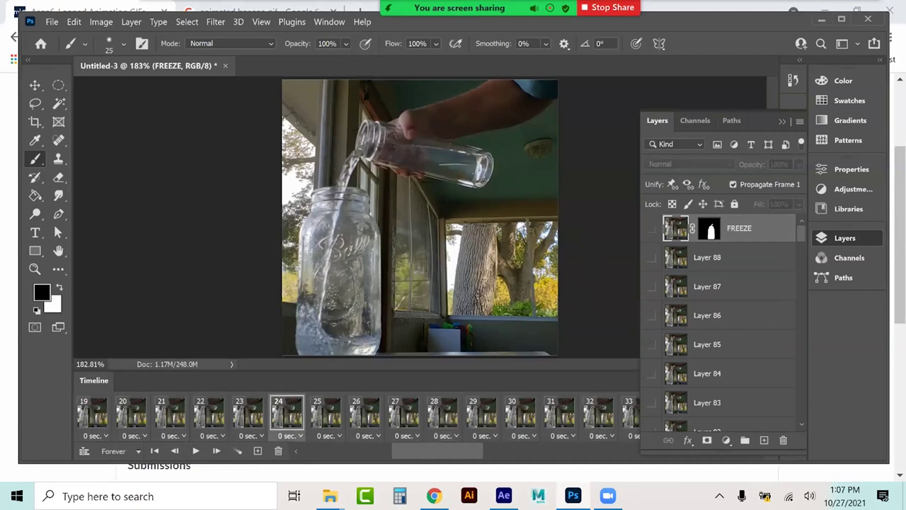
key("space")
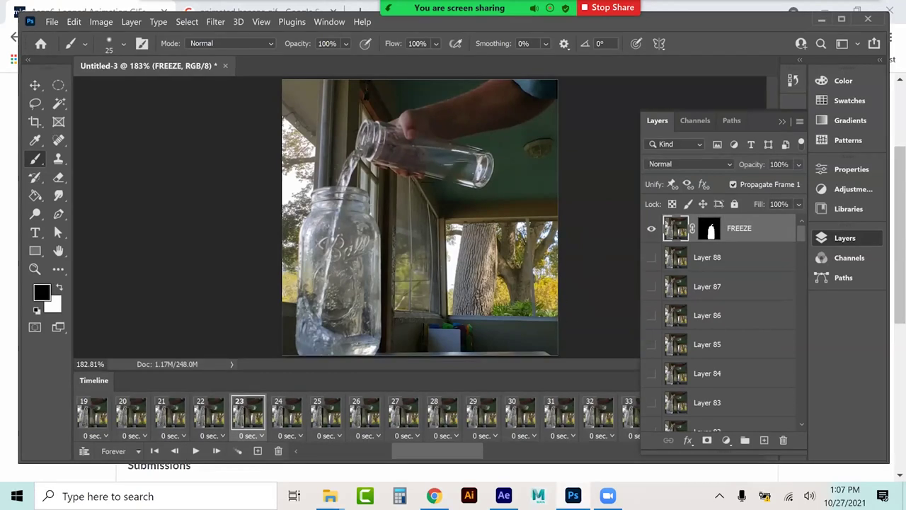
key("space")
key("Left")
key("Left")
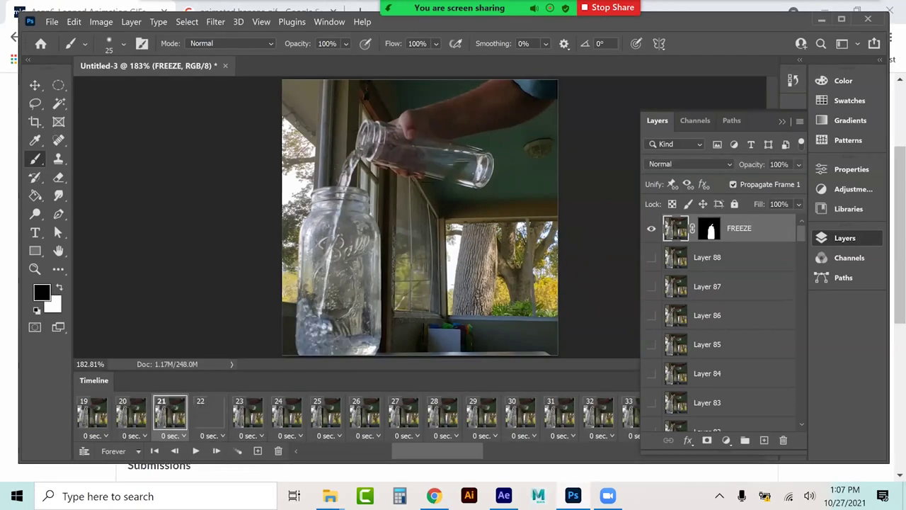
key("Left")
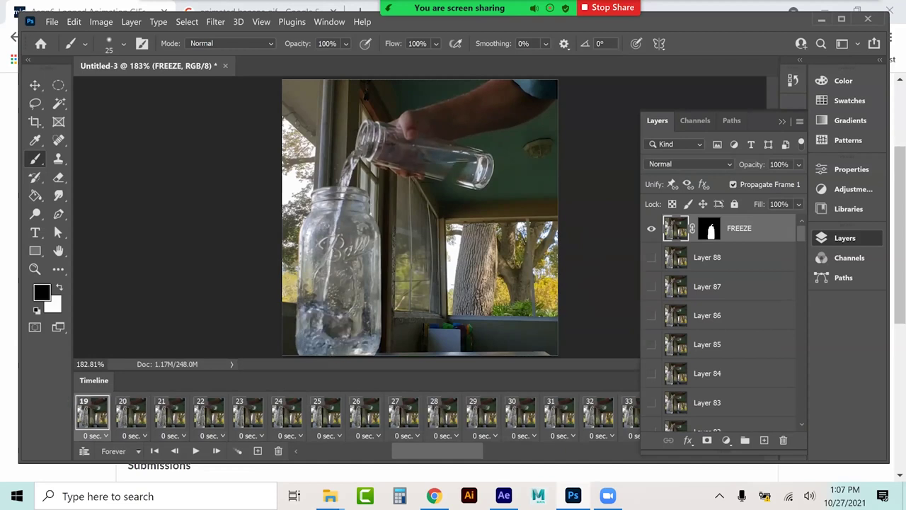
key("space")
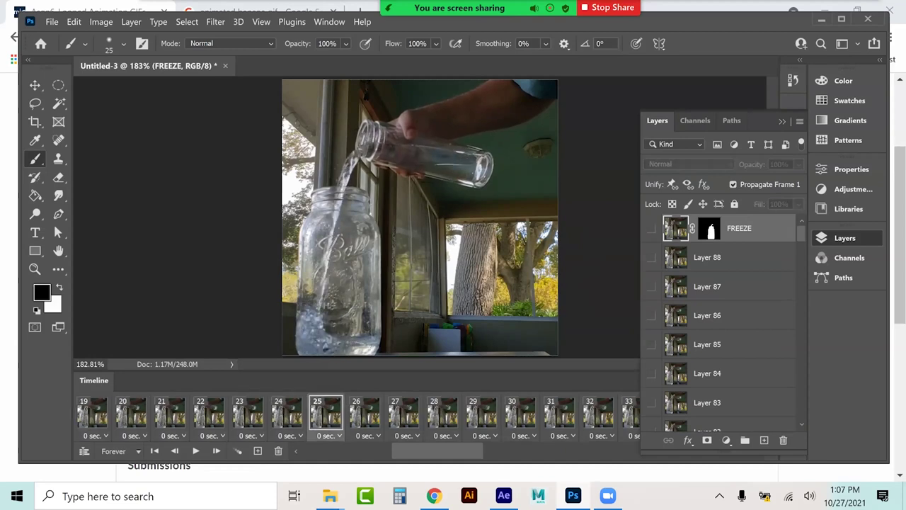
key("space")
key("Left")
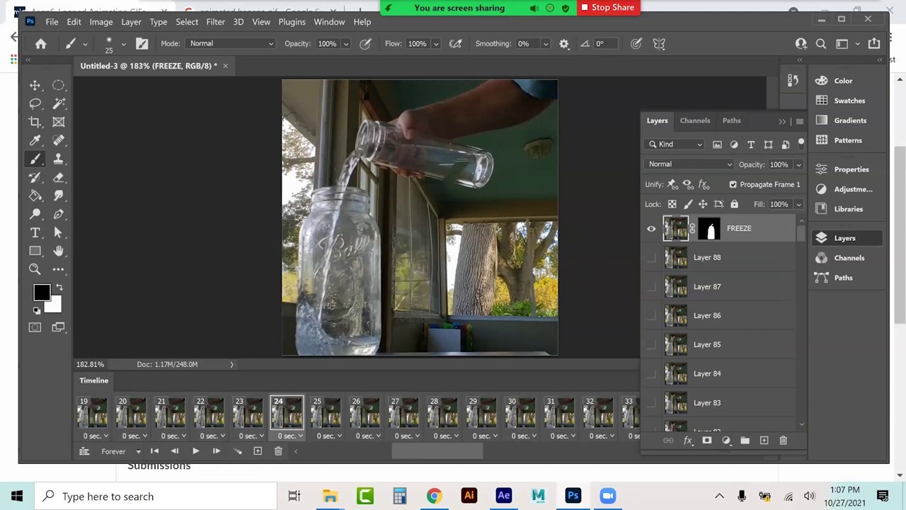
Advance through frames 30 to 33 and show the FREEZE layer on frame 33.
key("space")
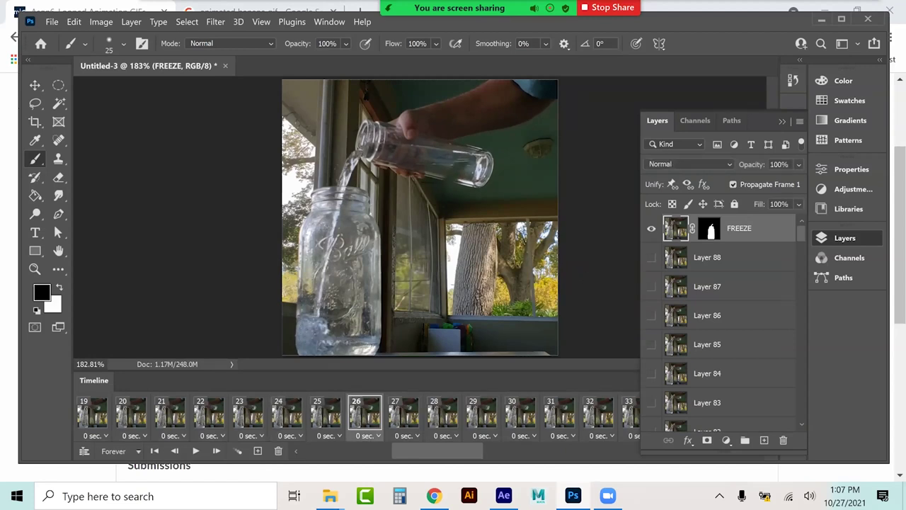
key("space")
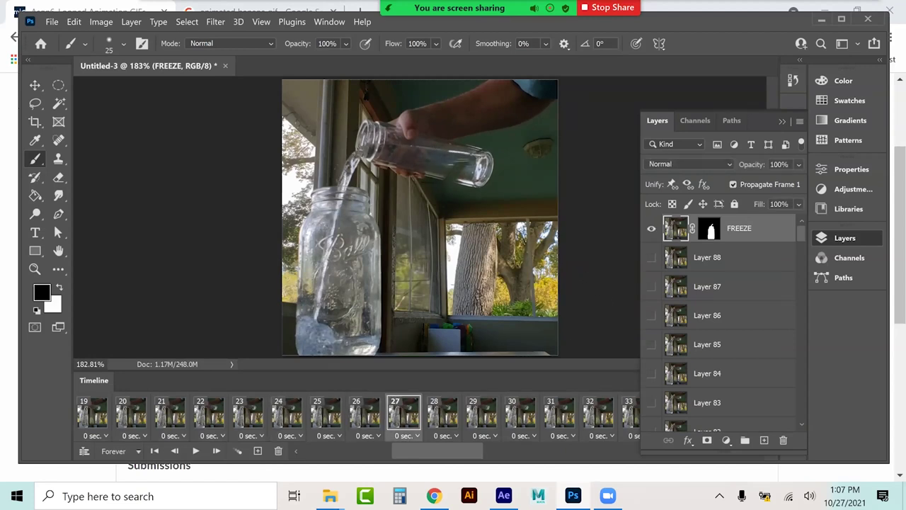
key("Right")
key("space")
key("space")
key("Right")
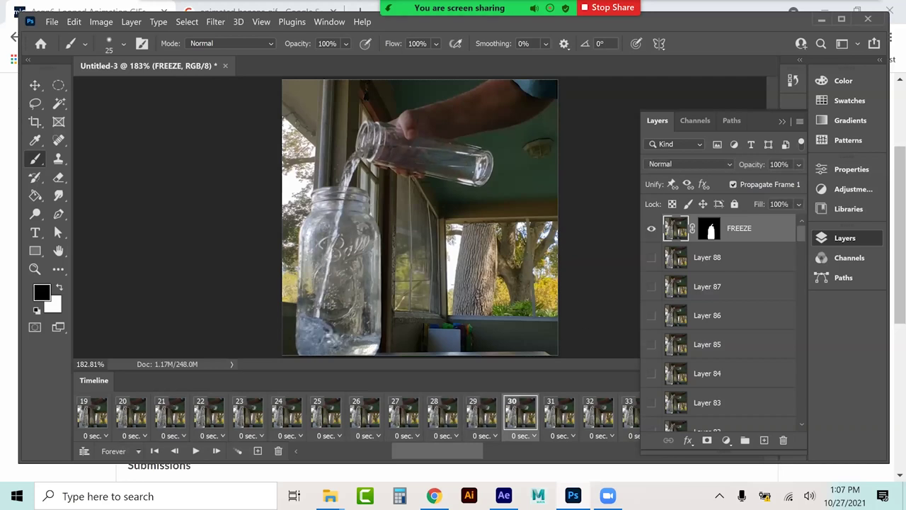
left_click(559, 413)
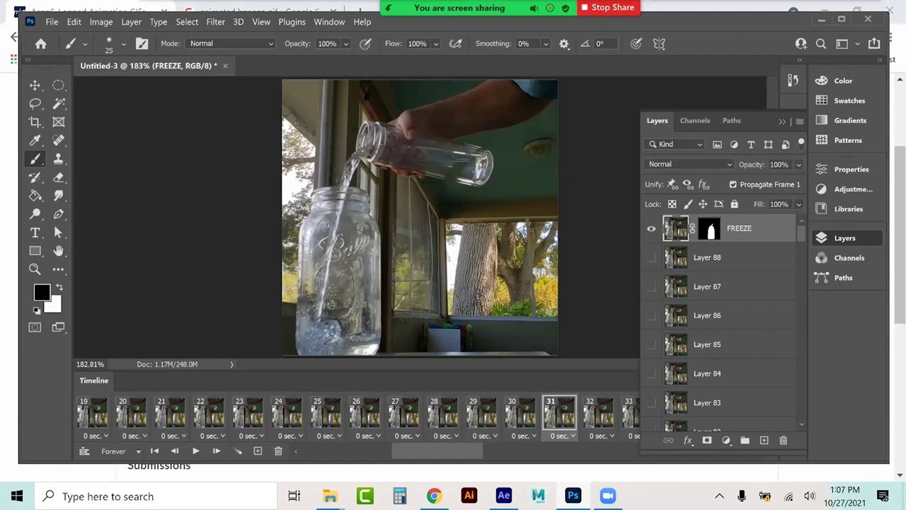
left_click(599, 412)
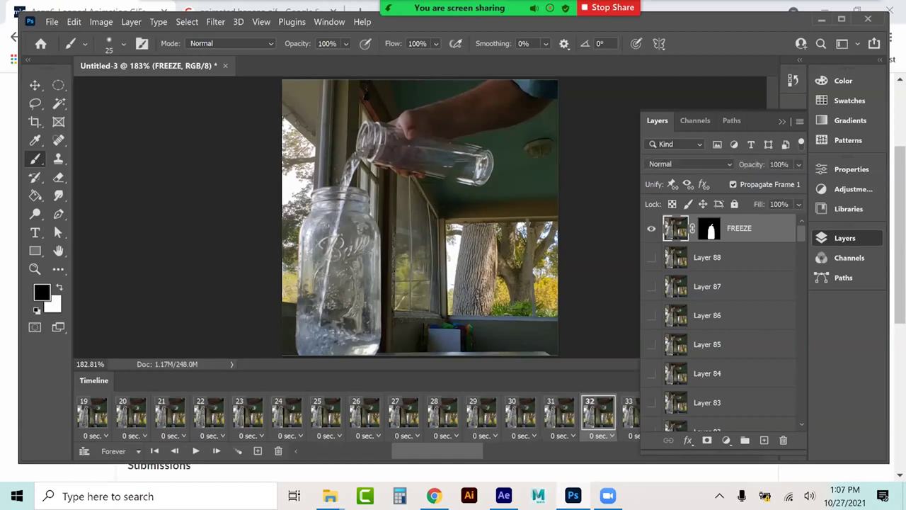
left_click(629, 413)
left_click(652, 228)
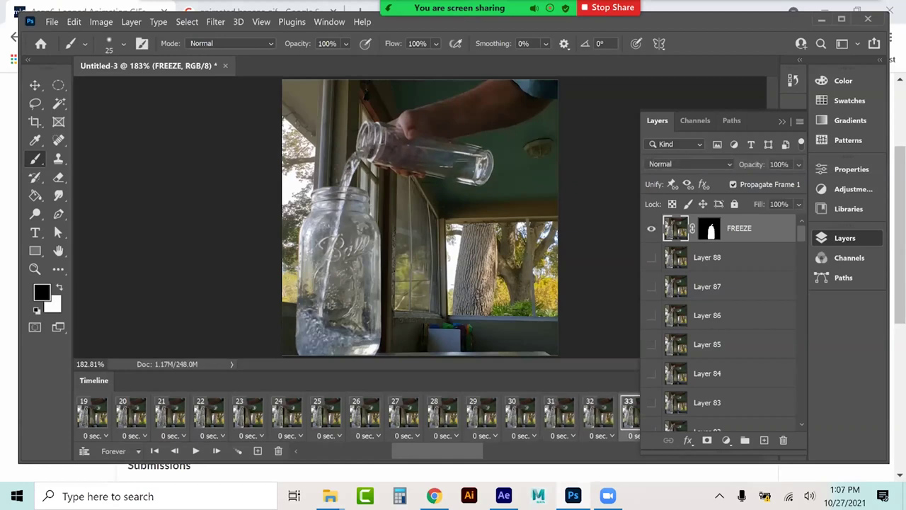
Step from frame 34 through frame 48, checking the FREEZE layer on each.
scroll(354, 413, "right", 5)
left_click(395, 413)
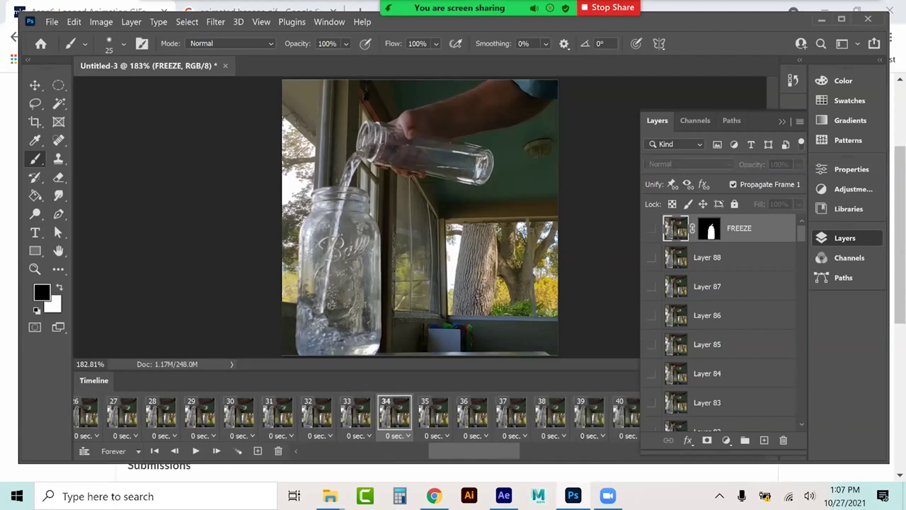
key("Right")
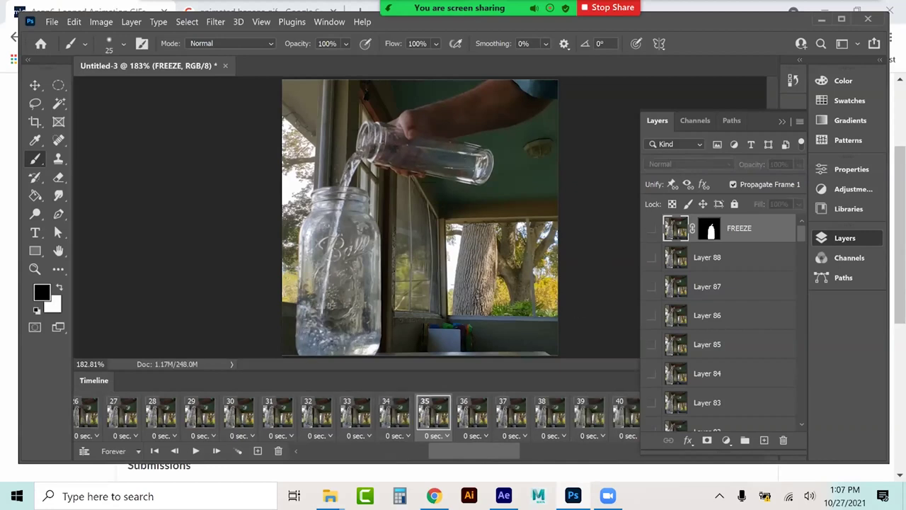
key("Right")
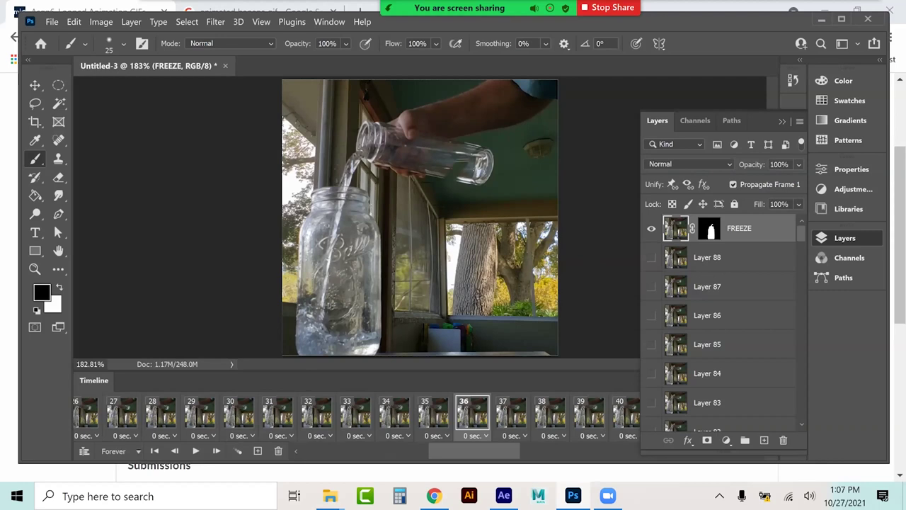
key("Right")
key("Right")
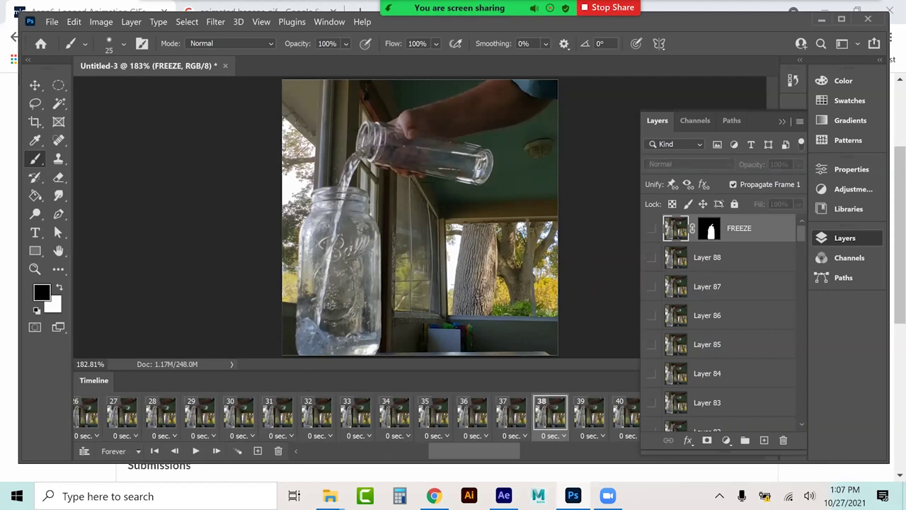
key("Right")
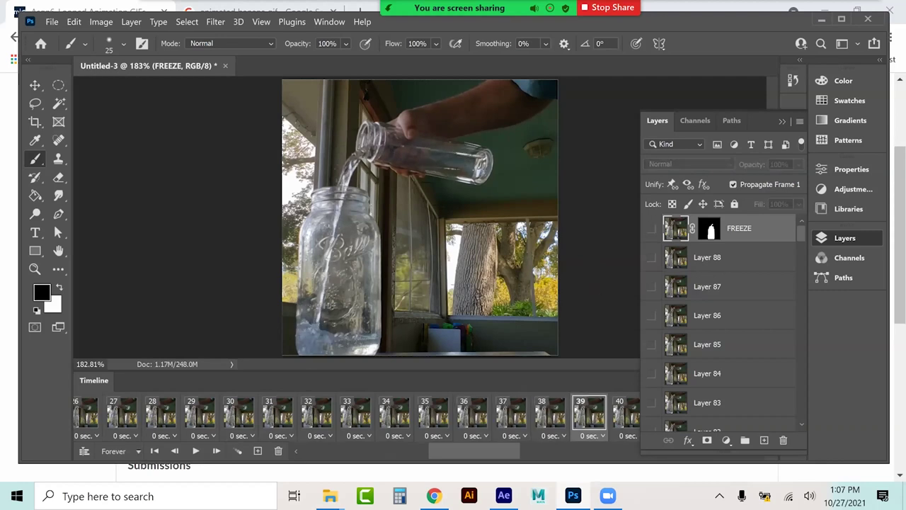
key("Right")
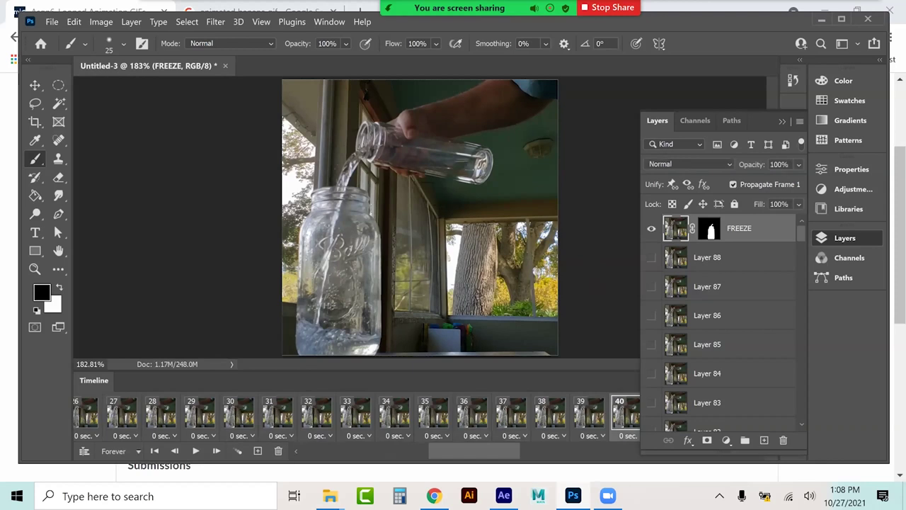
key("Right")
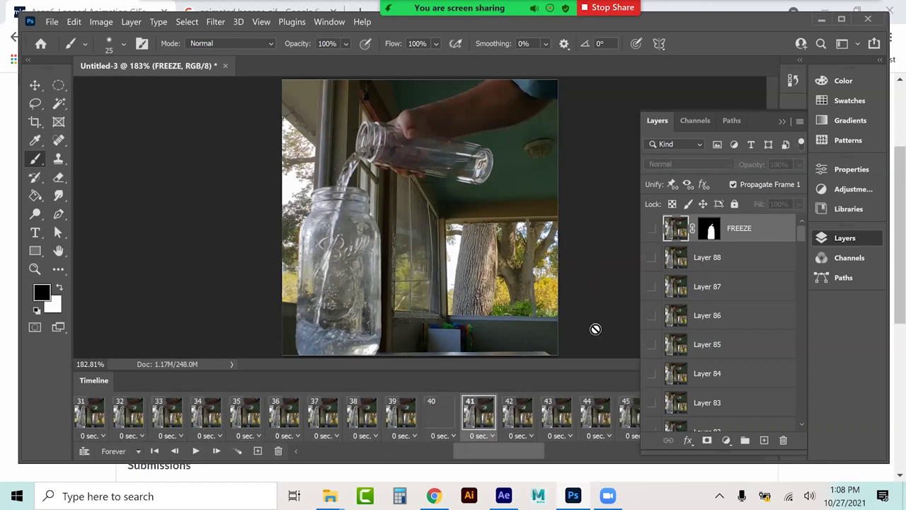
key("Right")
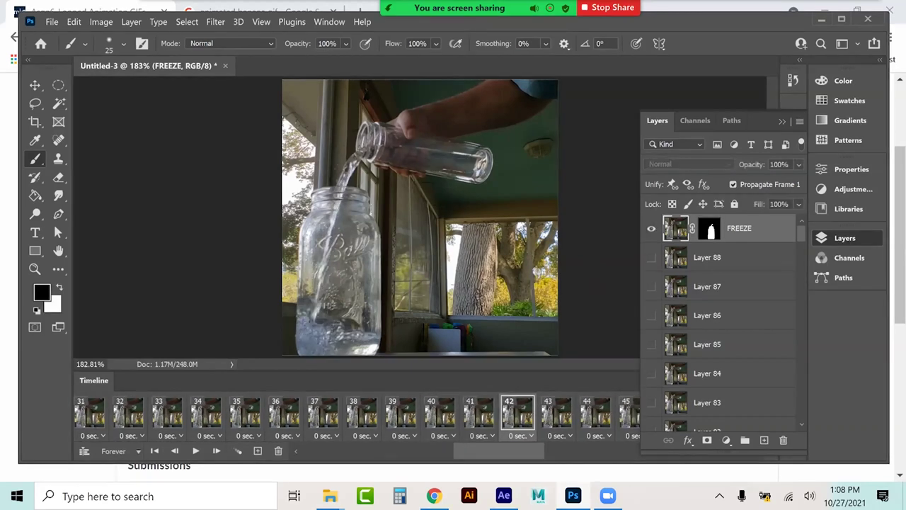
key("Right")
key("Right")
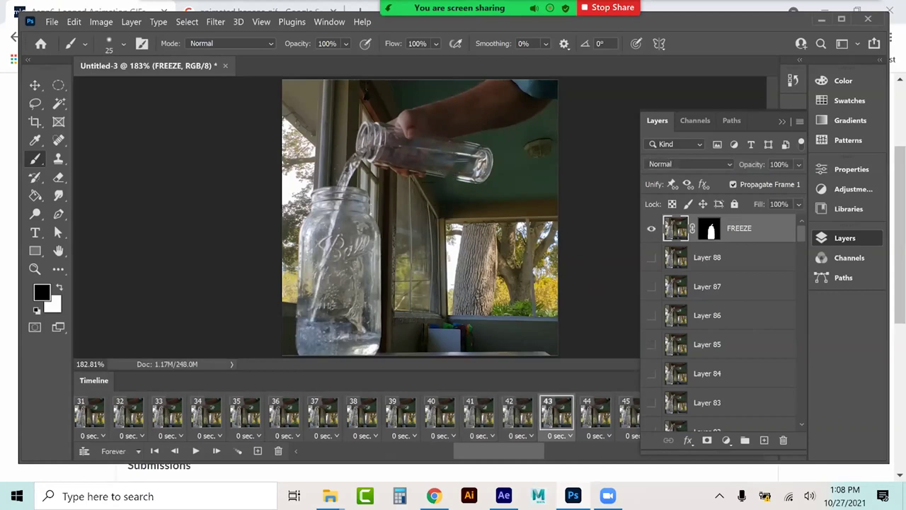
key("Right")
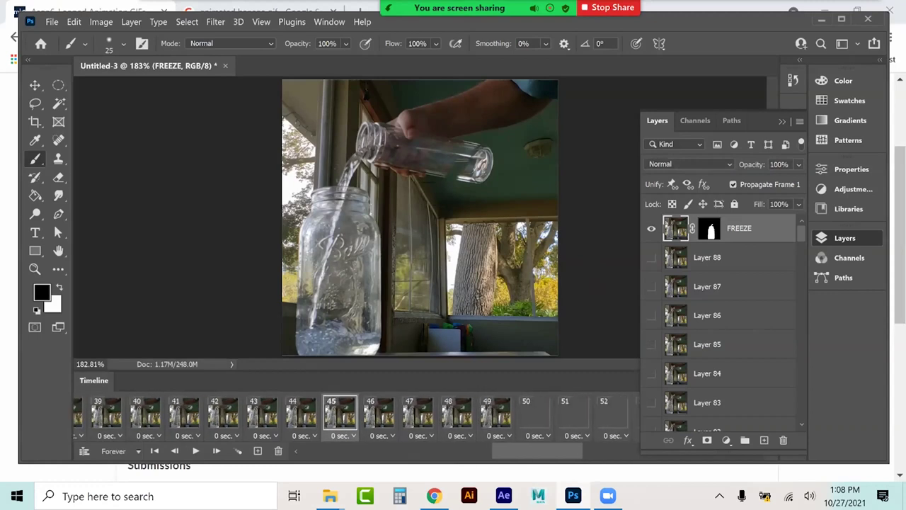
key("Right")
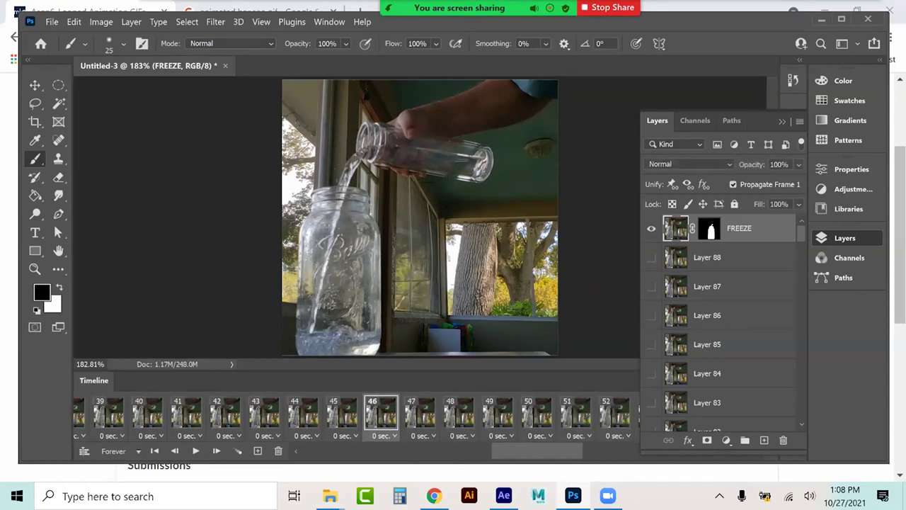
key("Right")
key("Right")
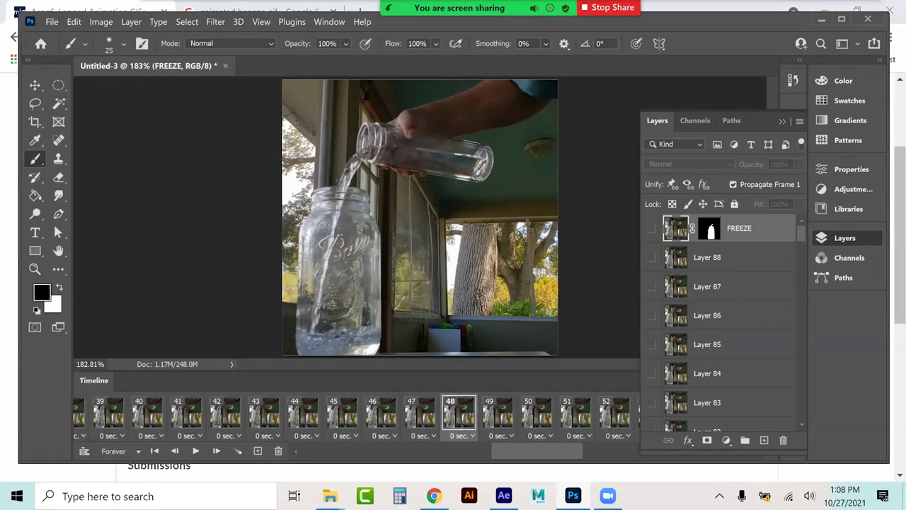
key("Right")
key("Right")
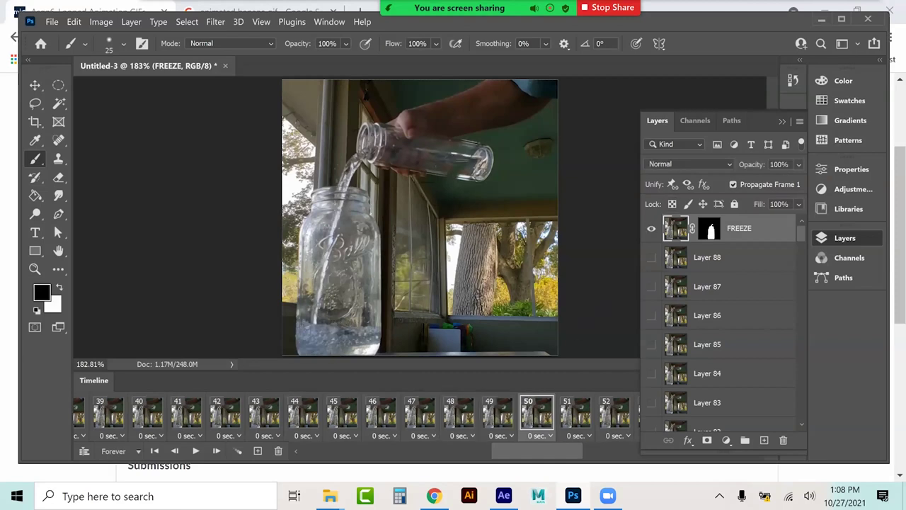
Continue stepping through frames 52 to 64, checking the FREEZE layer.
key("Right")
key("Right")
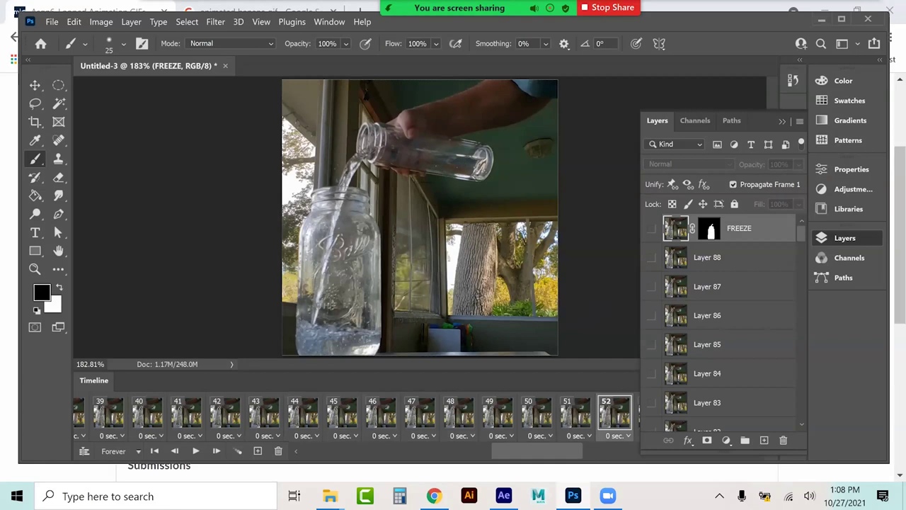
key("Right")
key("Right")
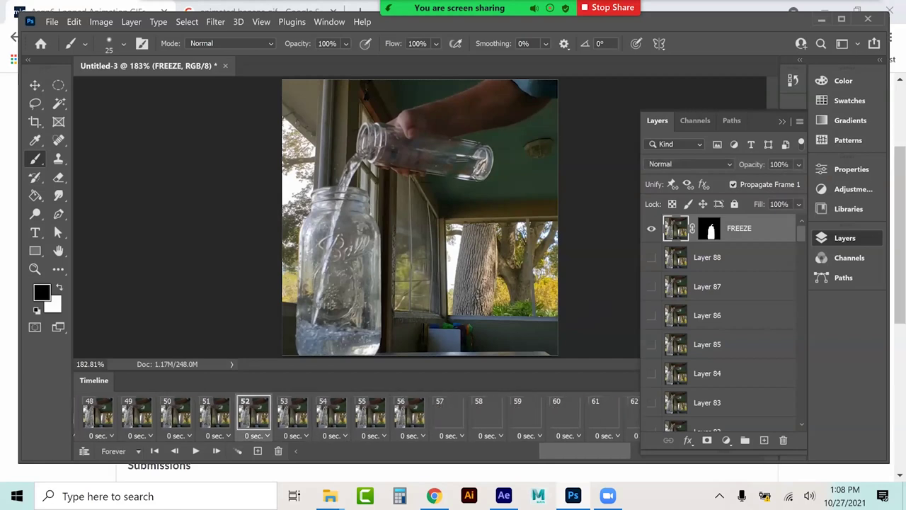
key("Left")
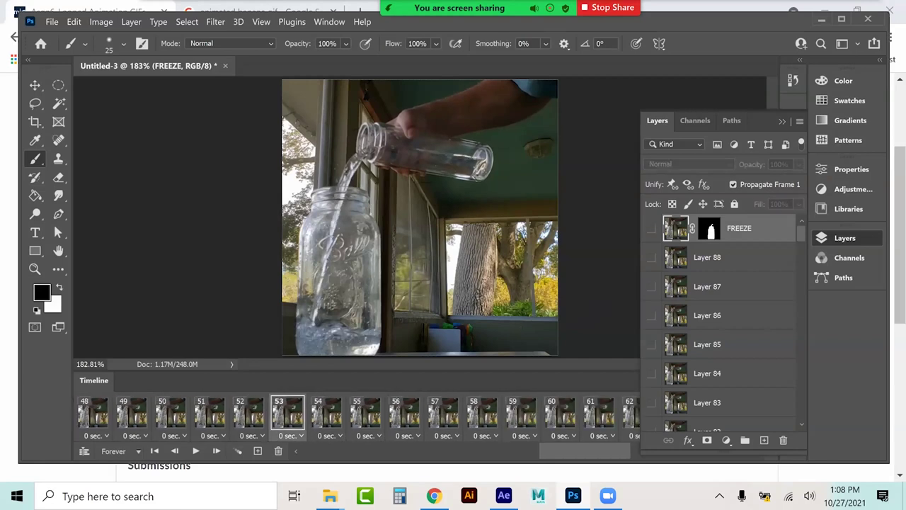
key("Right")
key("Right")
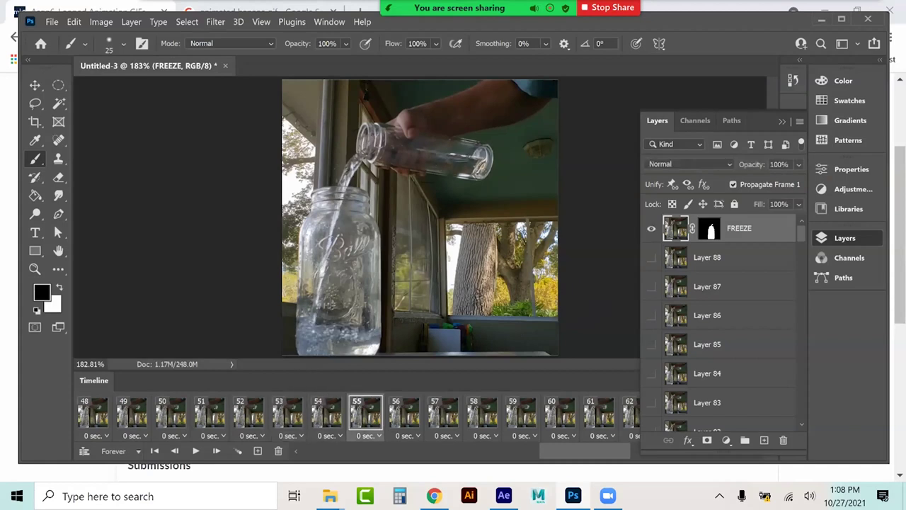
key("Right")
key("Right")
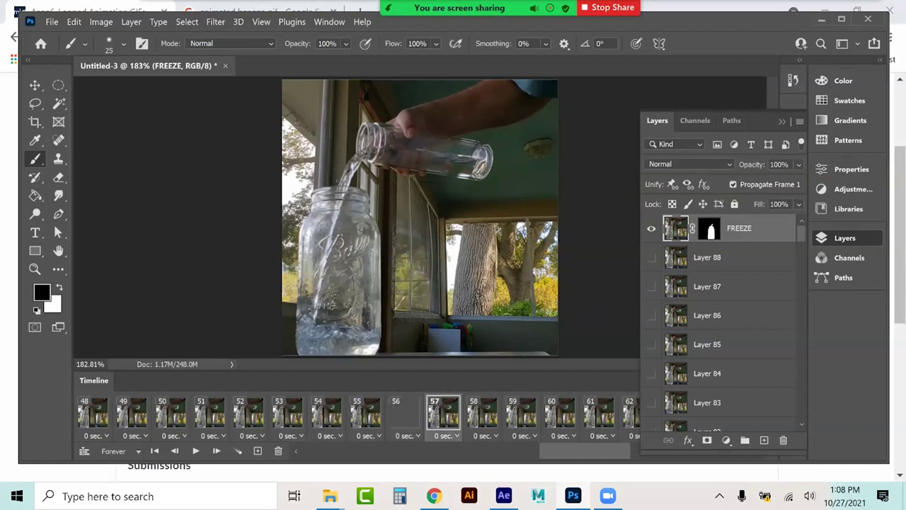
key("Right")
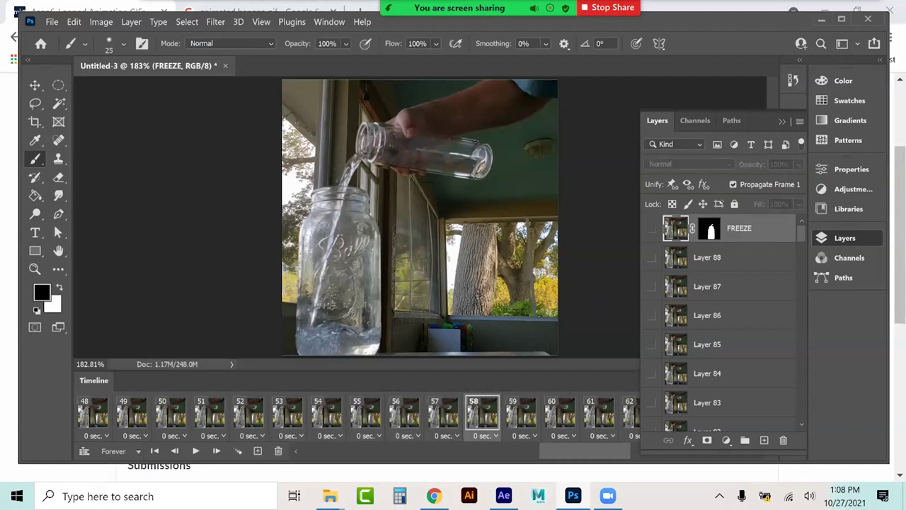
key("Right")
key("Right")
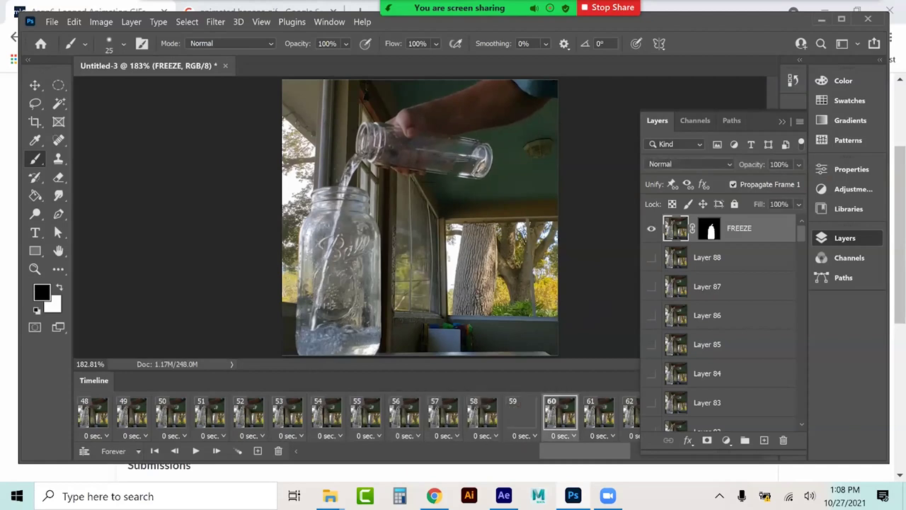
key("Right")
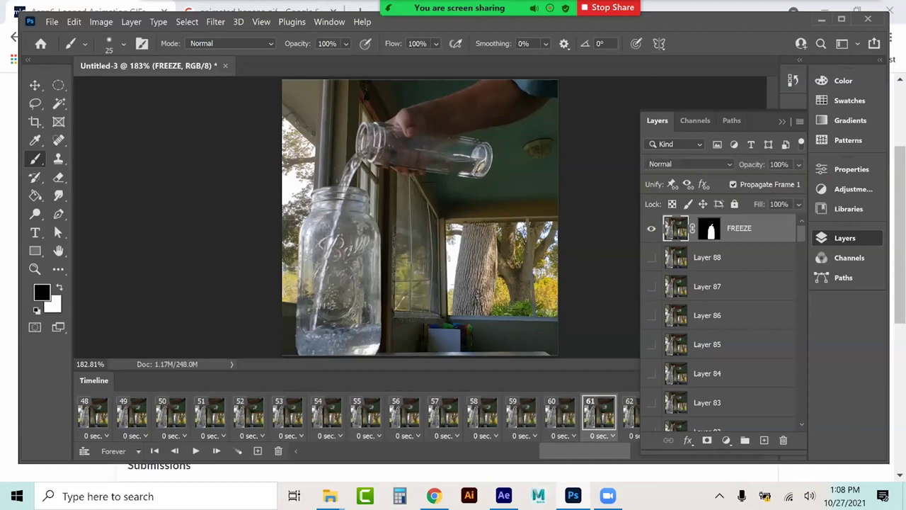
key("Right")
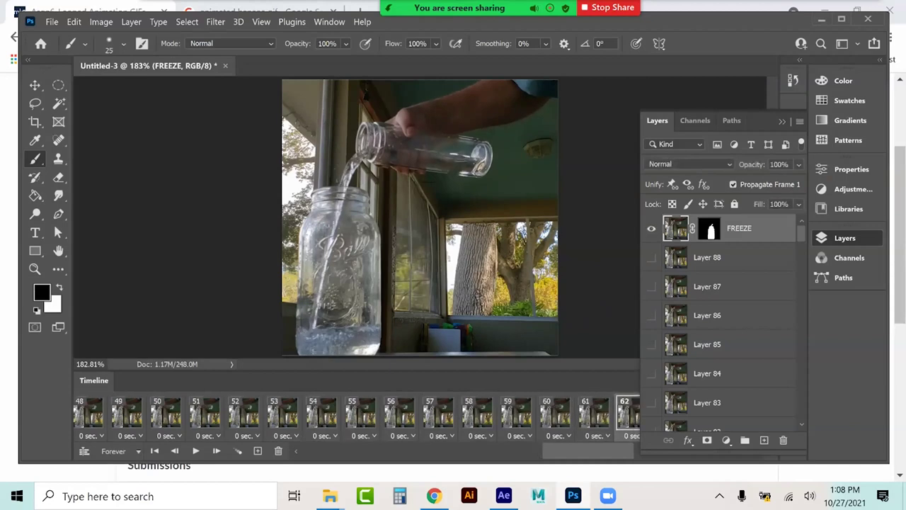
key("Right")
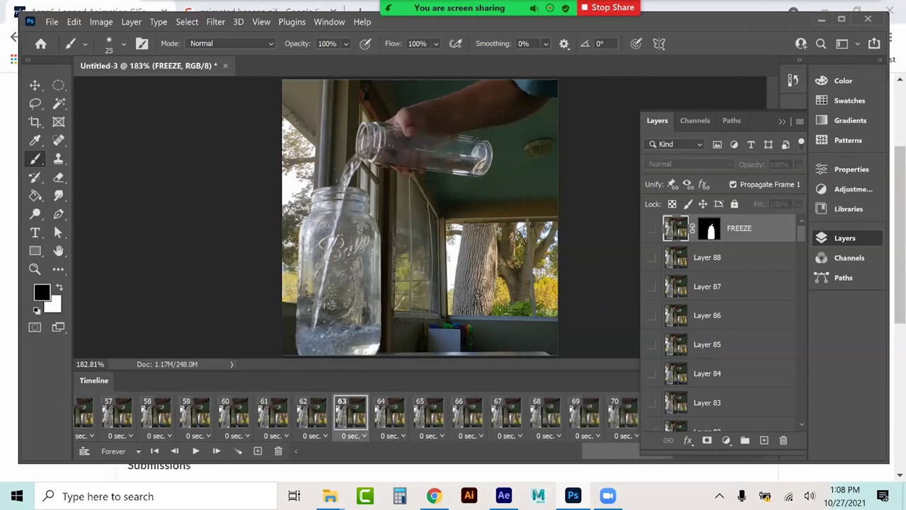
key("Right")
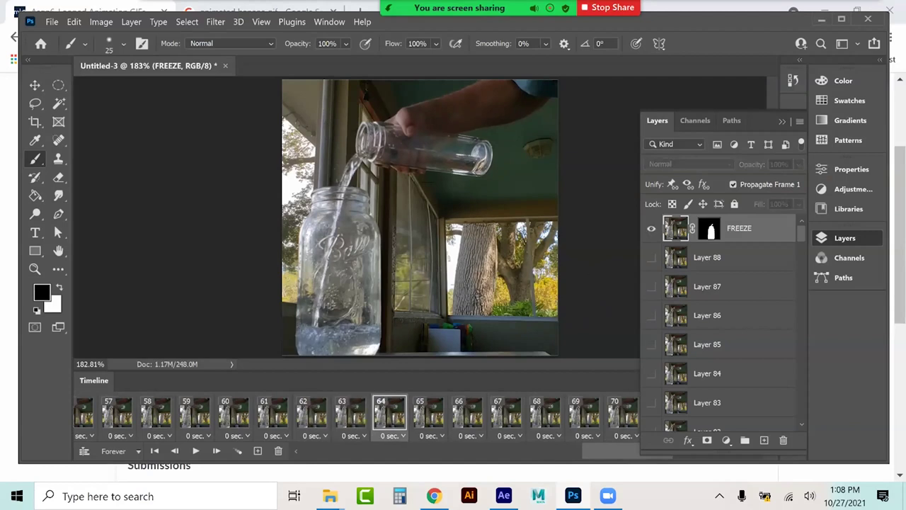
Step onward from frame 65 to frame 85, confirming FREEZE sits over each layer.
key("Right")
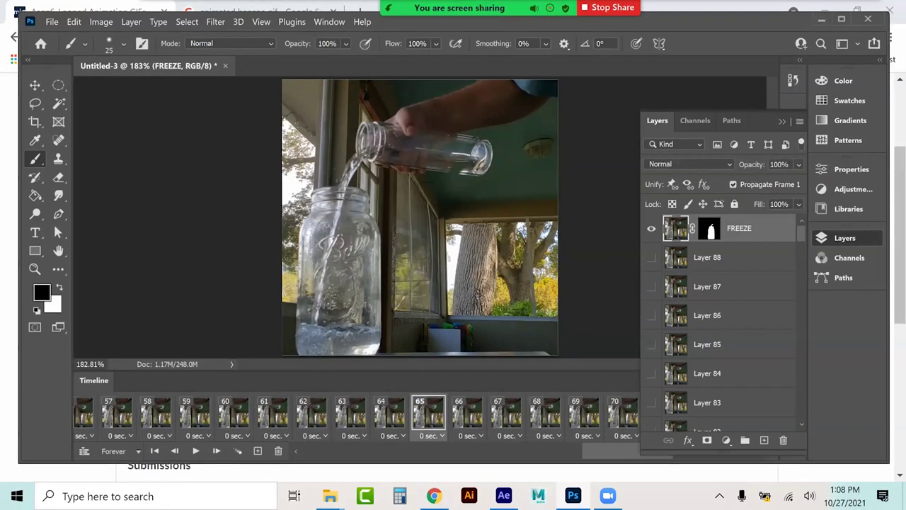
key("Right")
key("Right")
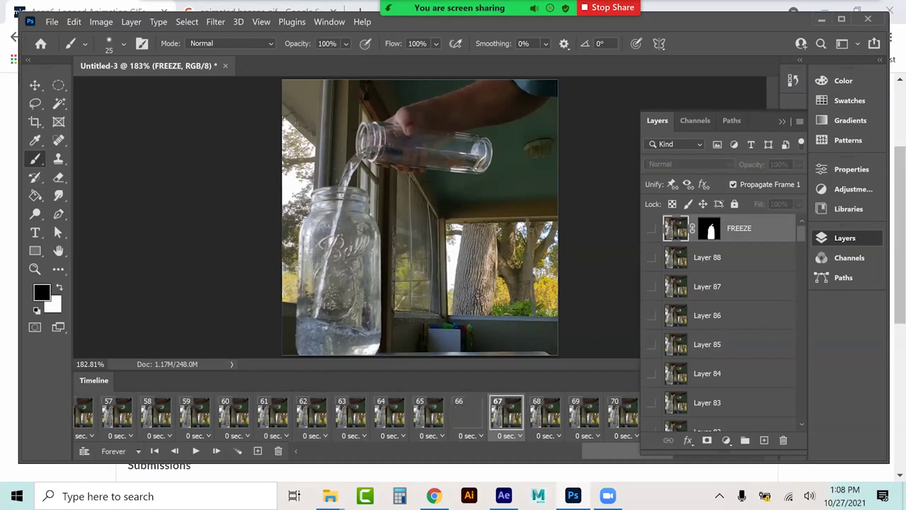
key("Right")
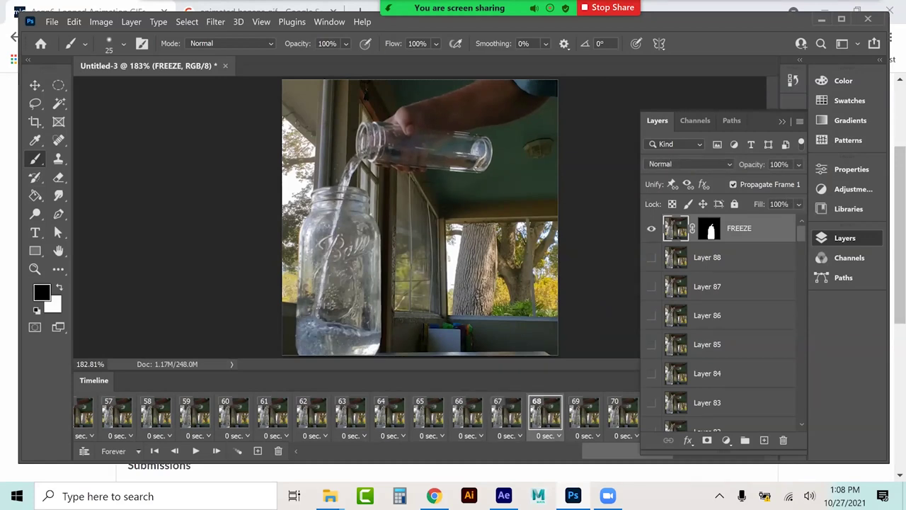
key("Right")
key("Right")
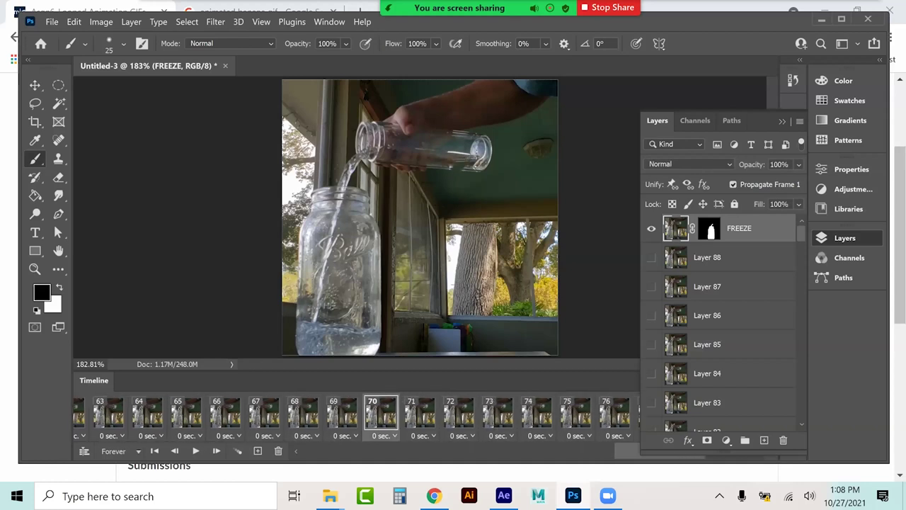
key("Right")
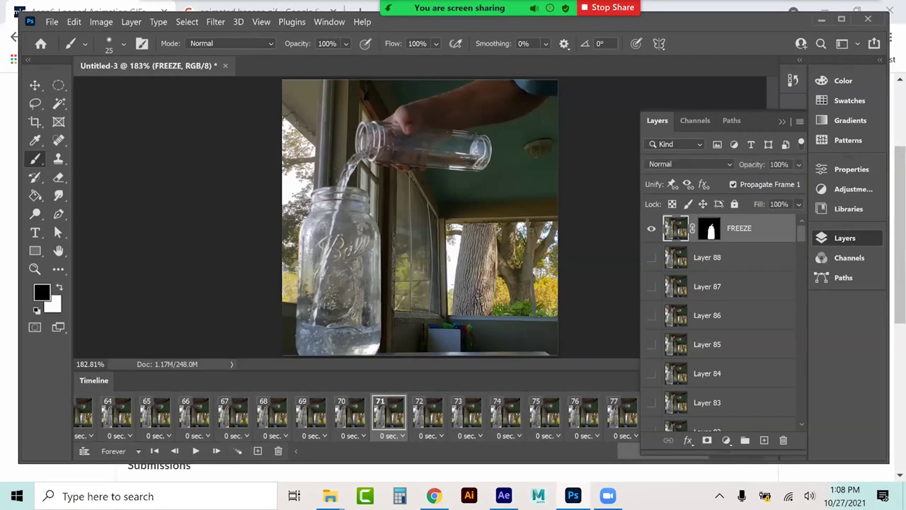
key("Right")
key("Right")
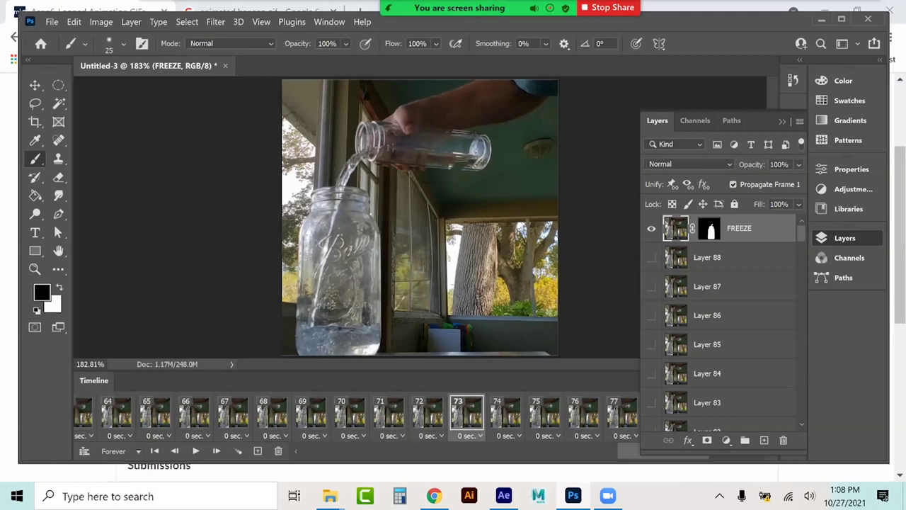
key("Right")
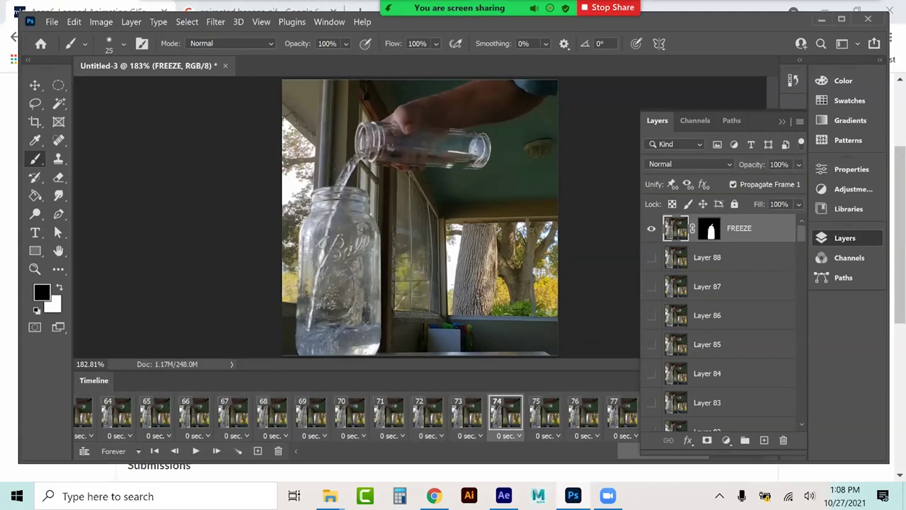
key("Right")
key("Right")
key("Right")
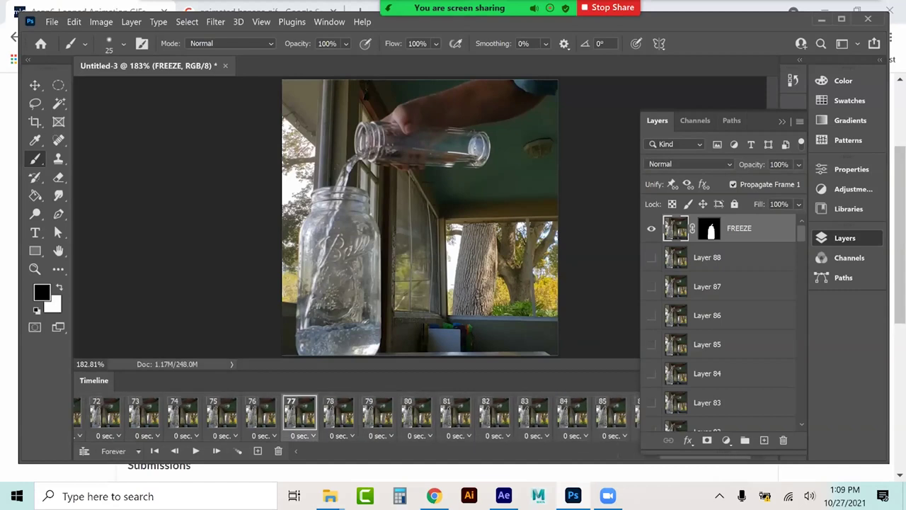
key("Right")
key("Right")
key("Right")
key("Right")
key("Right")
key("Right")
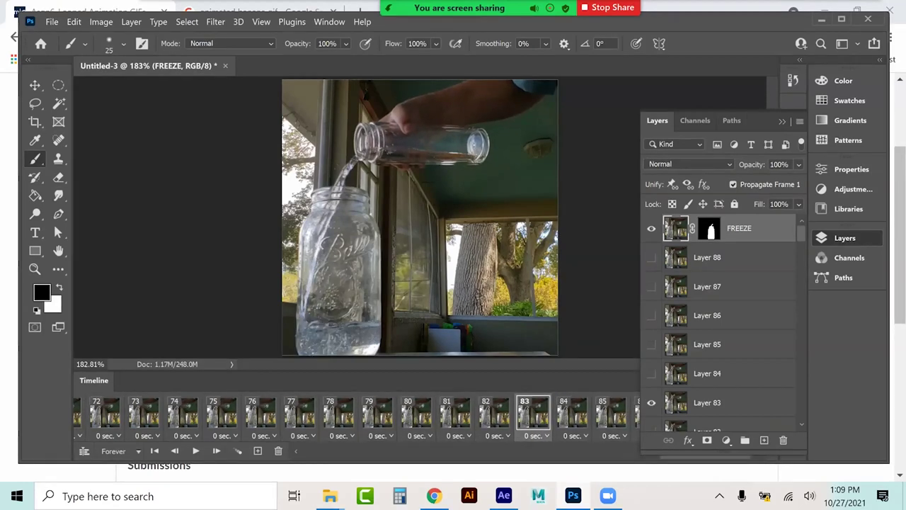
key("Right")
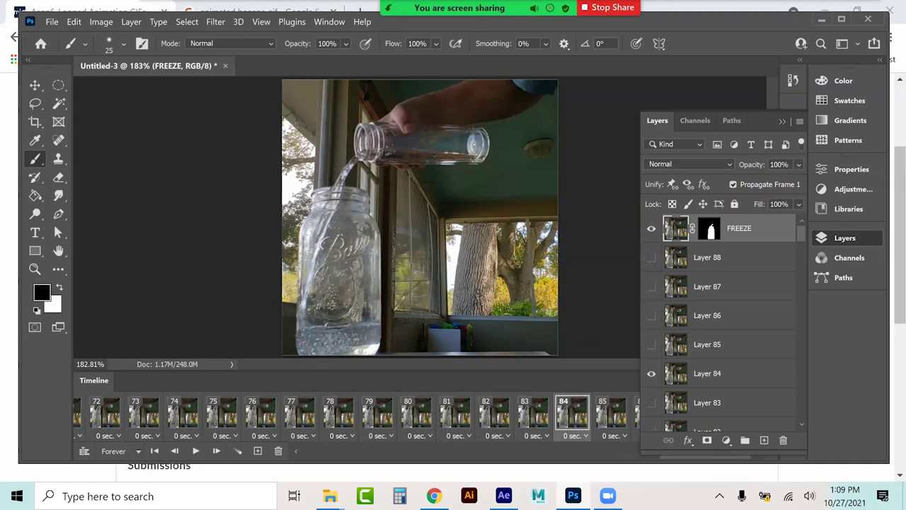
key("Right")
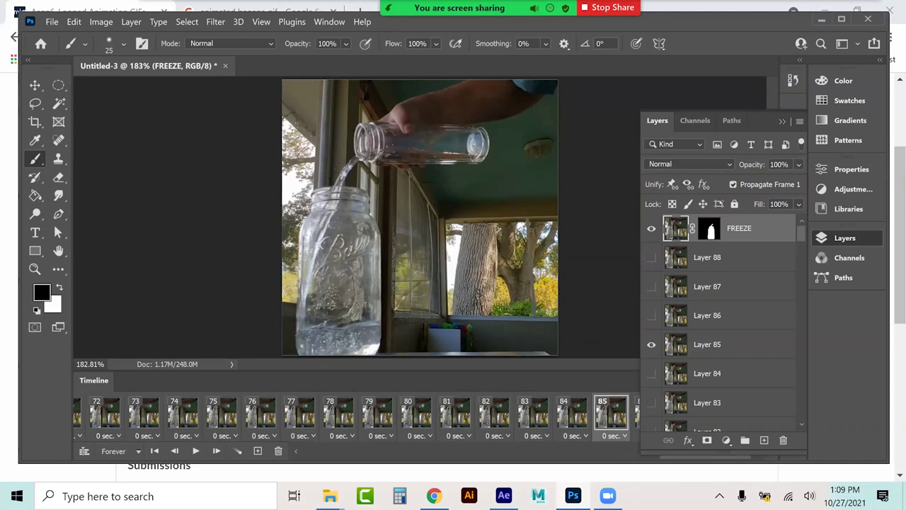
Delete the stray final frame 89 from the timeline.
left_click(196, 451)
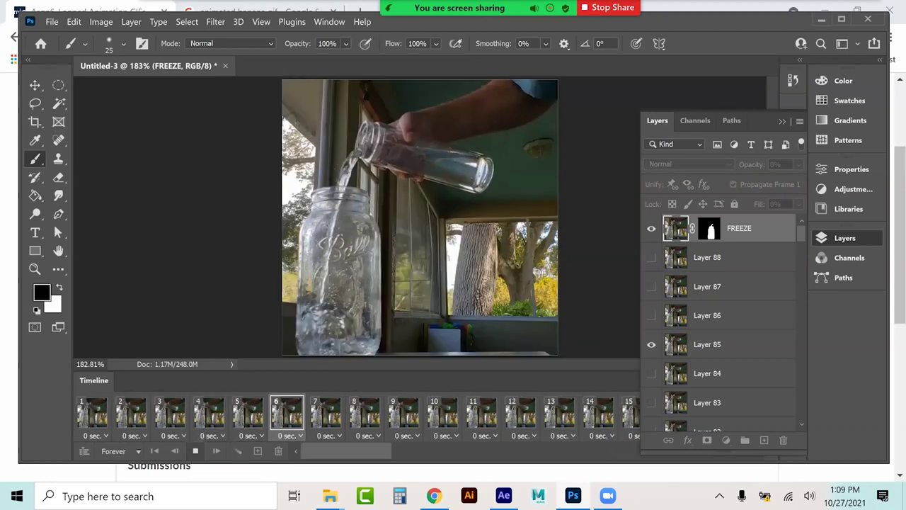
left_click(195, 452)
left_click_drag(346, 451, 701, 451)
key("F7")
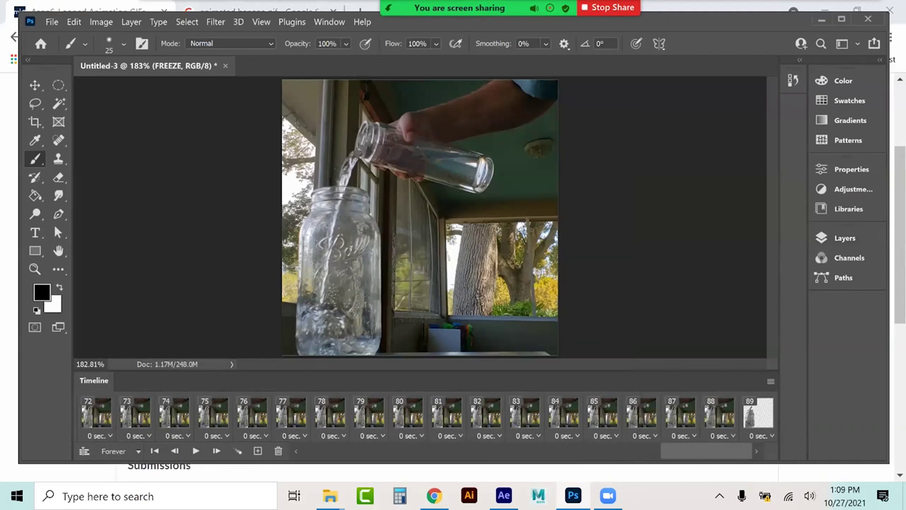
left_click(758, 413)
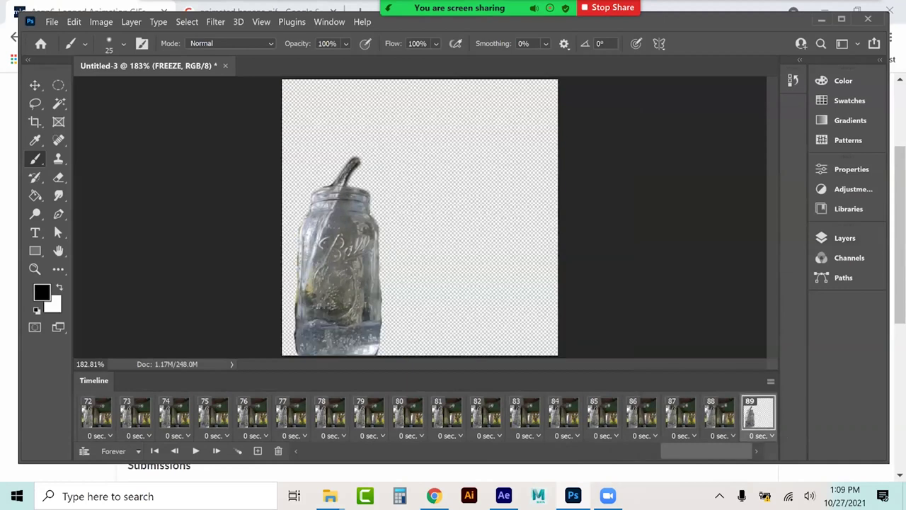
left_click(278, 451)
left_click(480, 219)
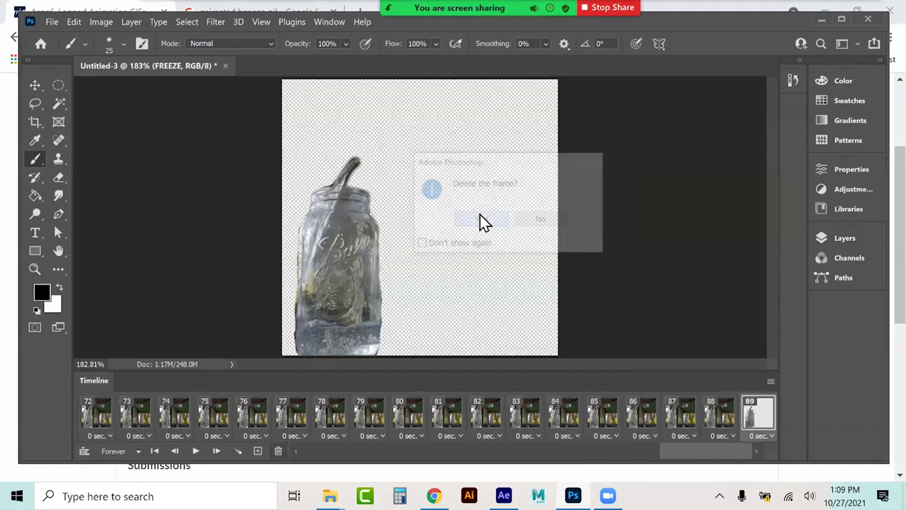
Replay the loop ending at frame 88 and bring back the Layers panel.
left_click(195, 450)
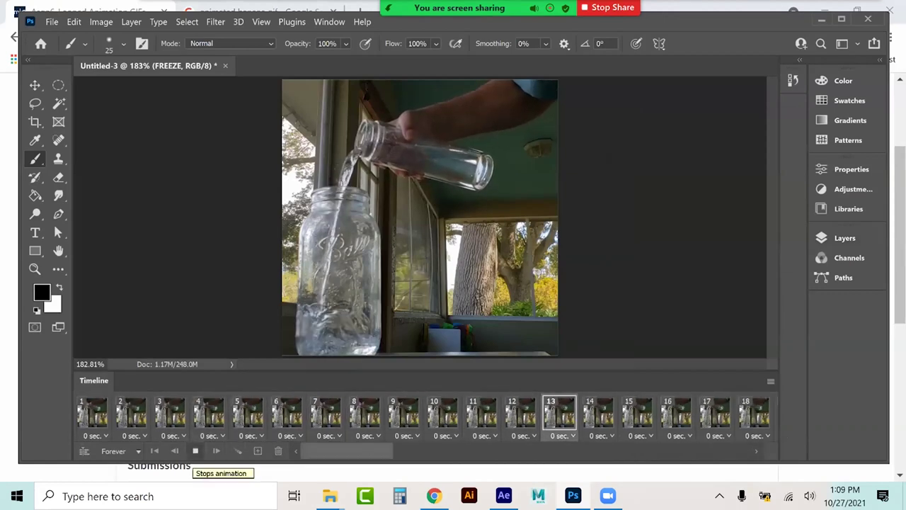
left_click(195, 450)
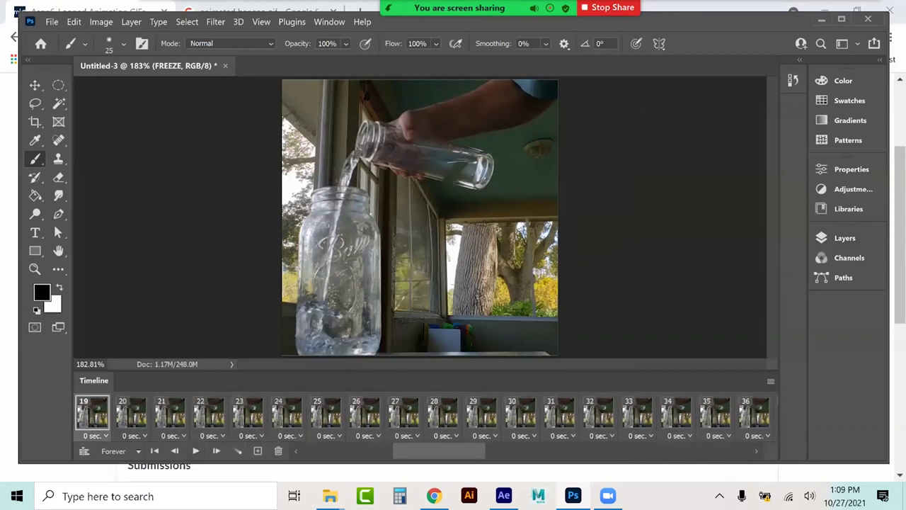
key("space")
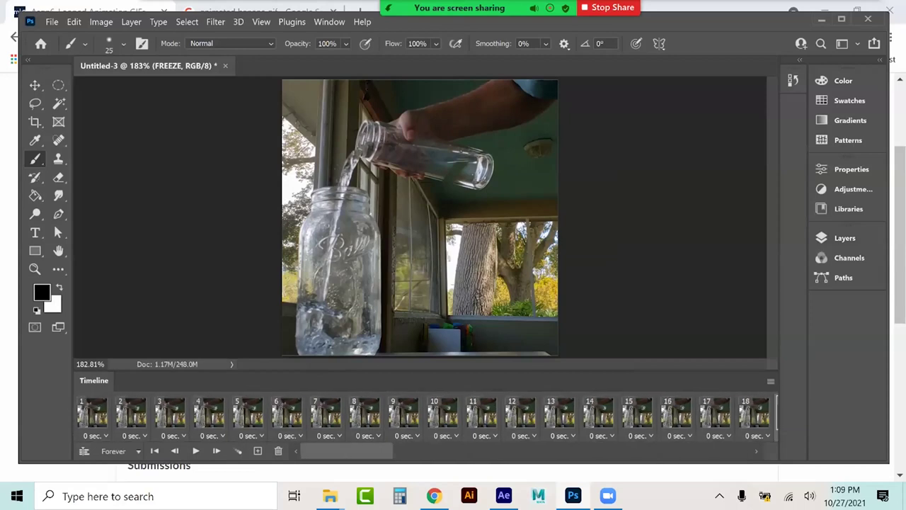
left_click(845, 238)
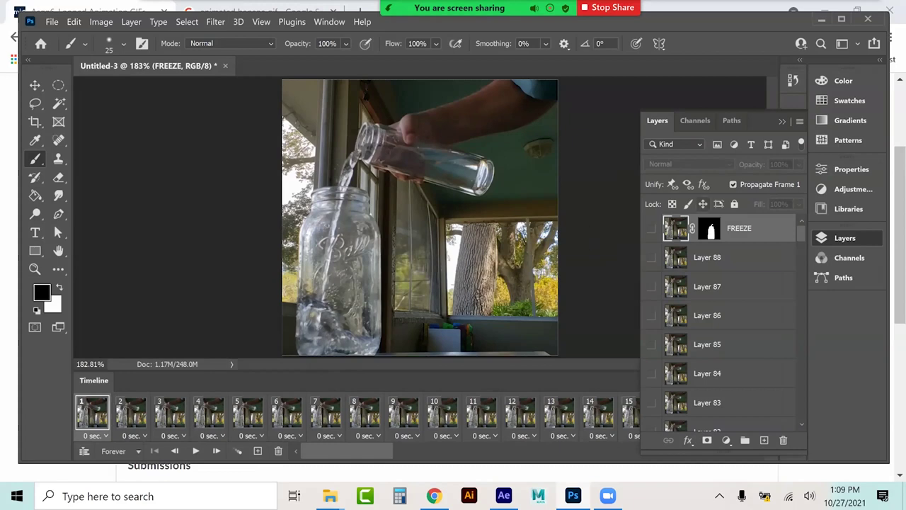
Show the FREEZE layer on frame 1, then play and stop the animation.
key("ctrl+comma")
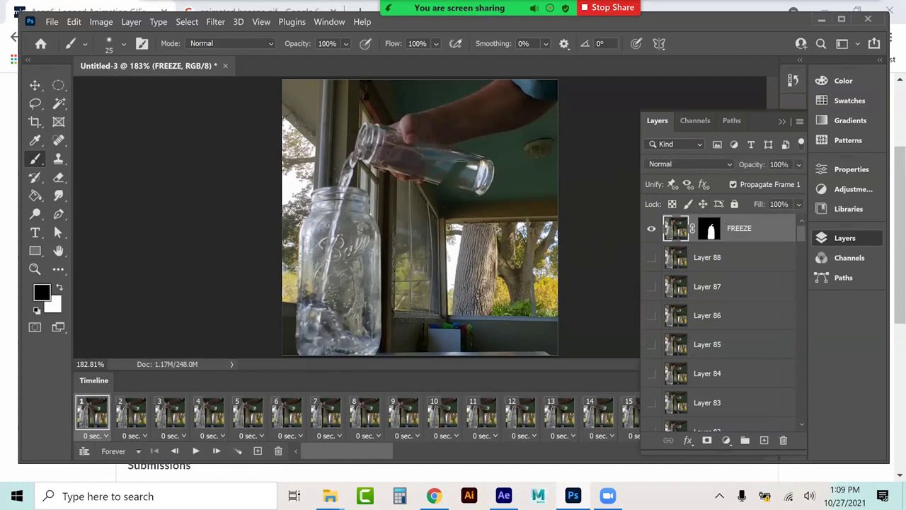
key("space")
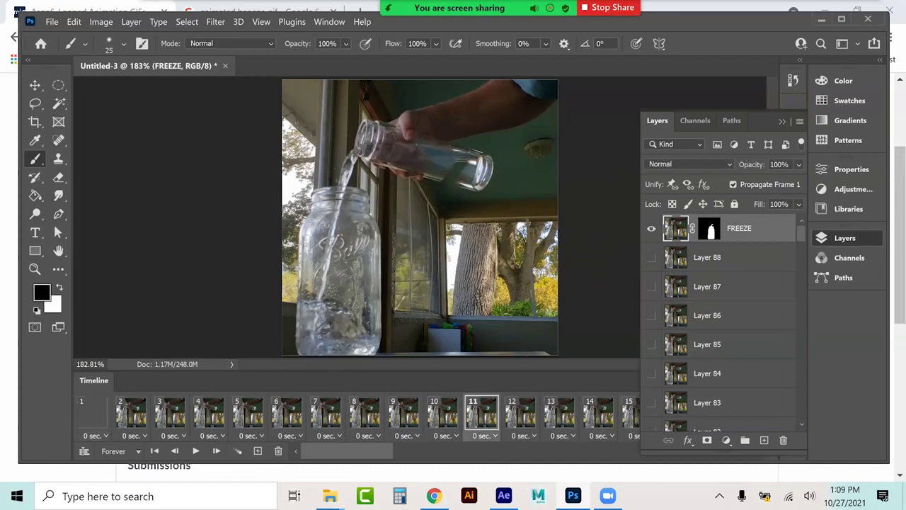
key("space")
key("space")
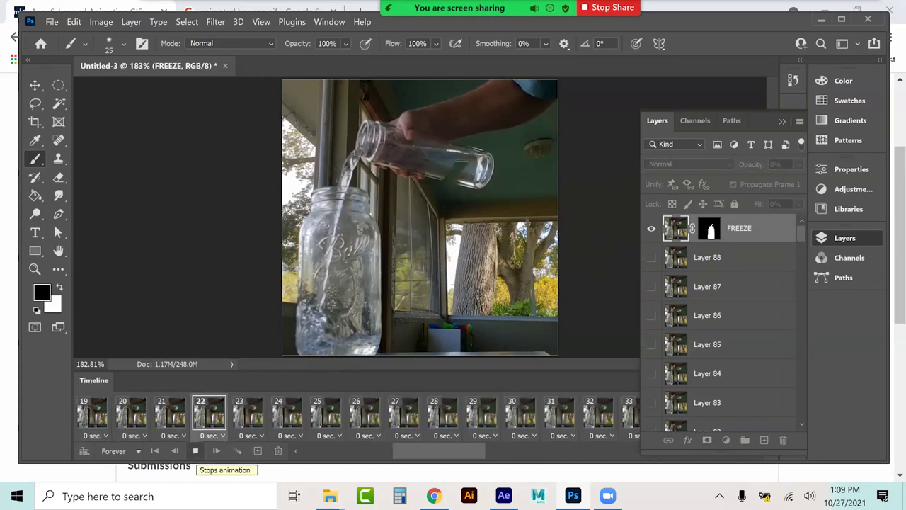
key("space")
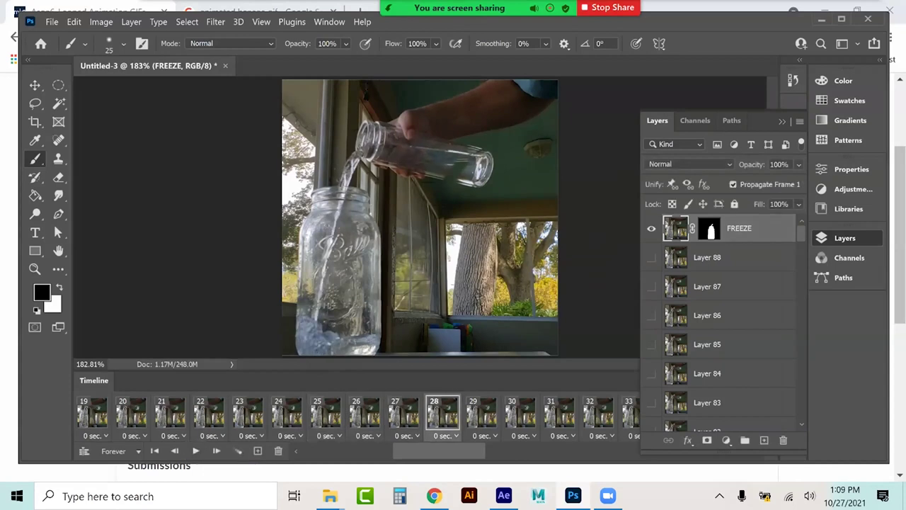
key("Left")
key("Left")
key("Left")
key("Left")
key("Left")
key("Left")
Step through the first frames, from frame 1 up to frame 10.
scroll(357, 418, "left", 6)
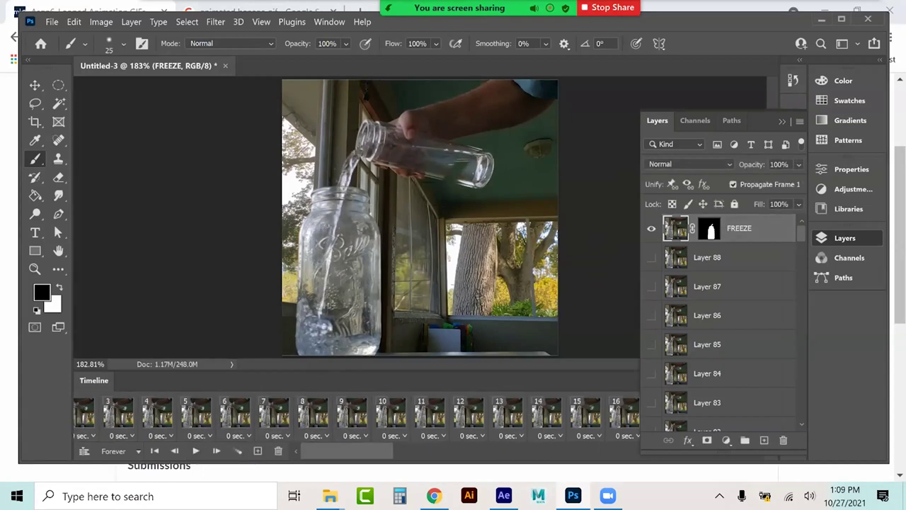
left_click(92, 413)
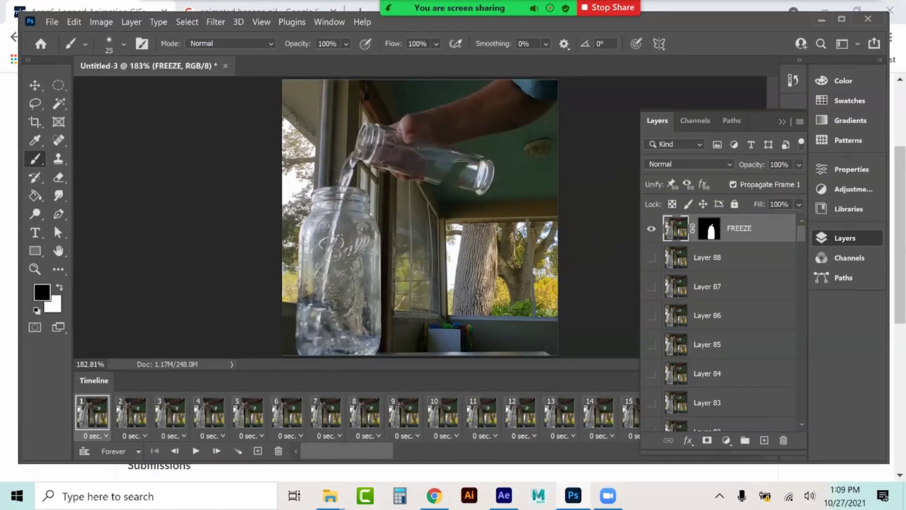
key("Right")
key("Right")
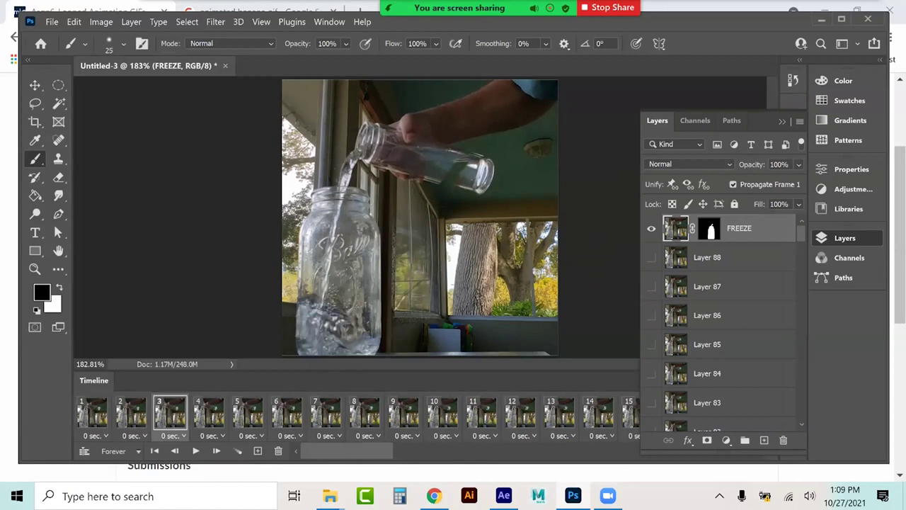
key("Left")
key("Left")
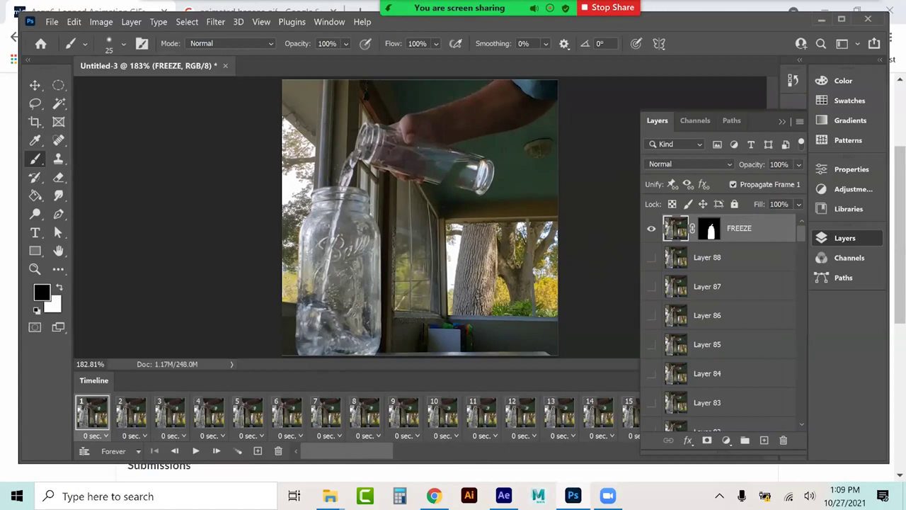
scroll(722, 318, "down", 20)
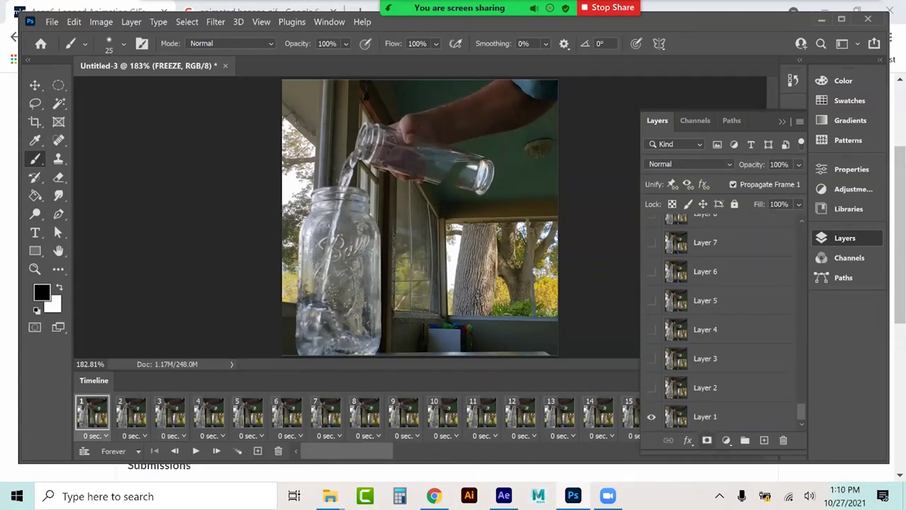
key("Right")
key("Right")
key("Right")
key("Right")
key("Right")
key("Right")
key("Right")
key("Right")
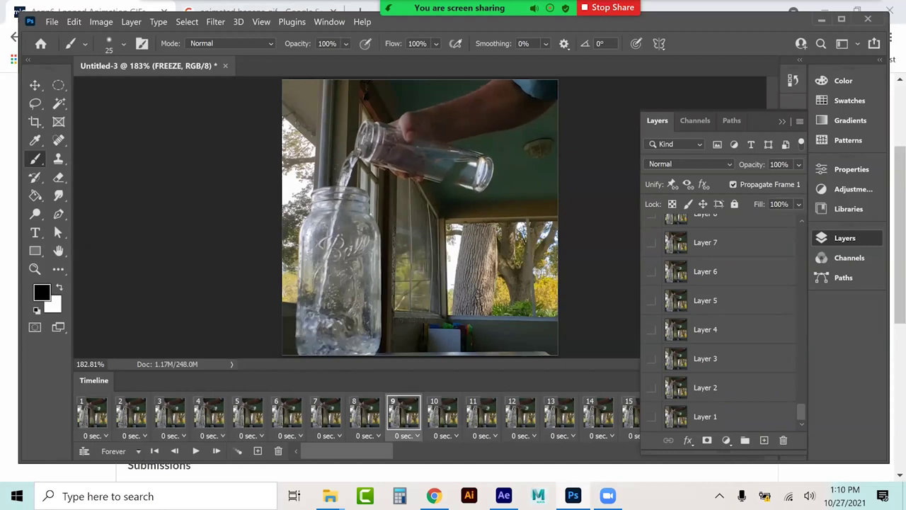
key("Right")
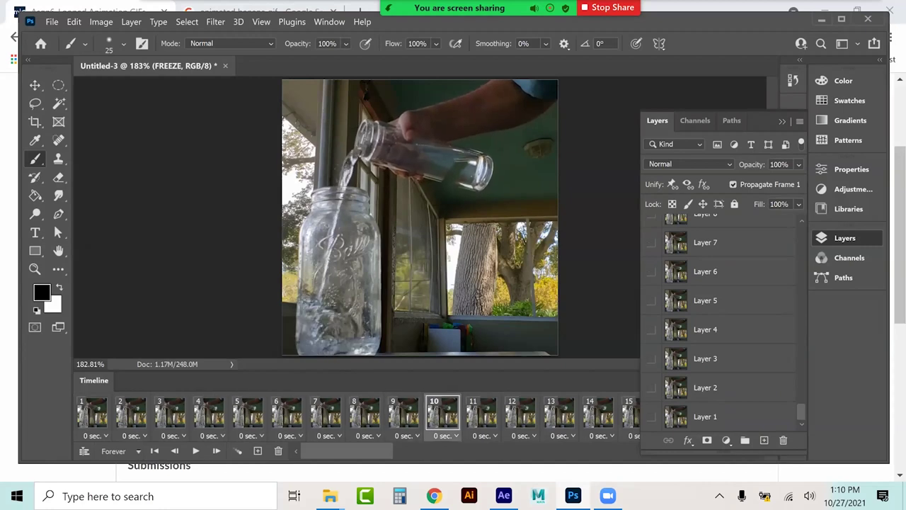
Check frames 8 and 9, then preview the animation from frame 1.
left_click(92, 413)
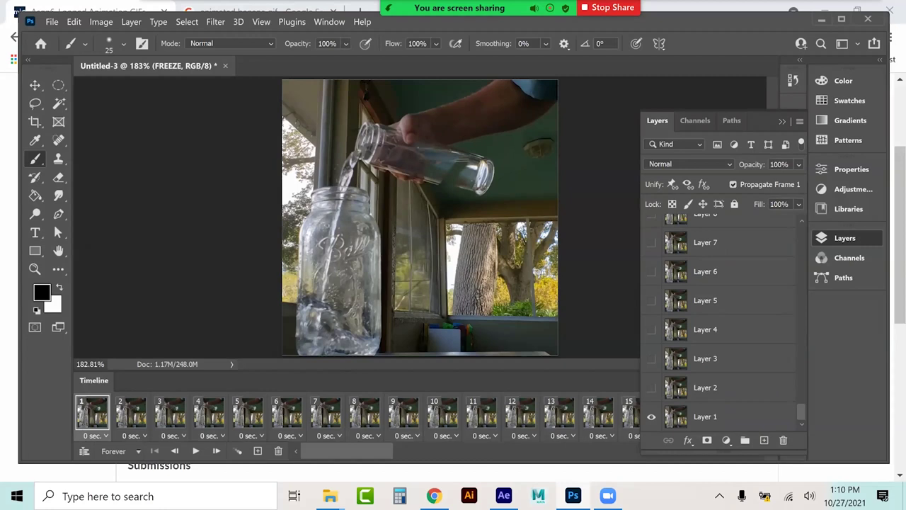
scroll(722, 319, "up", 15)
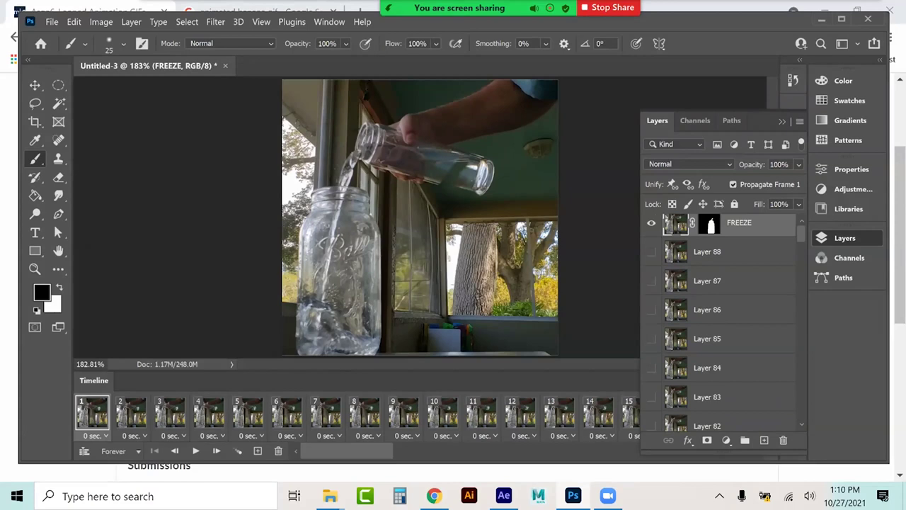
left_click(365, 412)
left_click(403, 412)
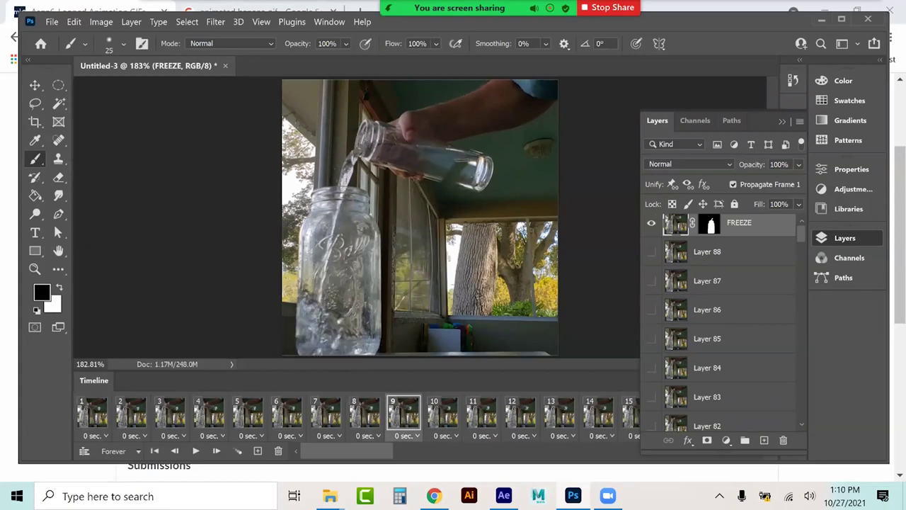
left_click(92, 412)
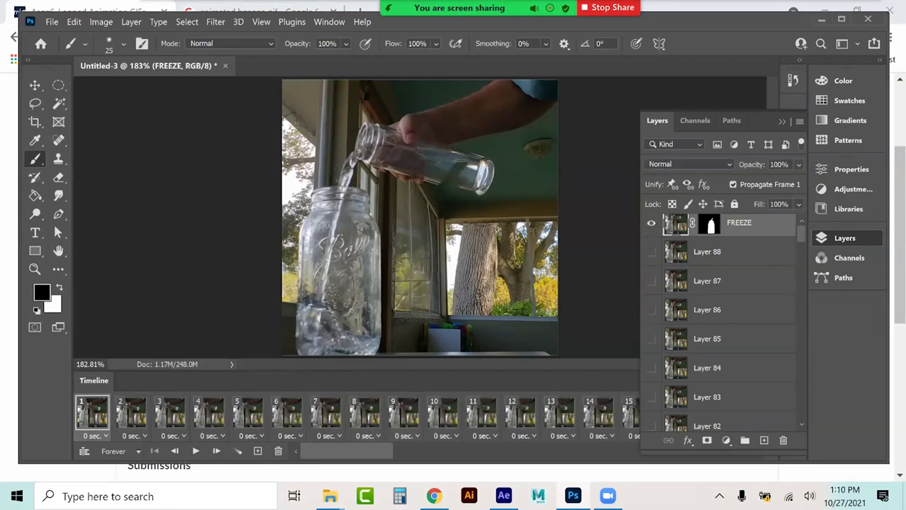
key("space")
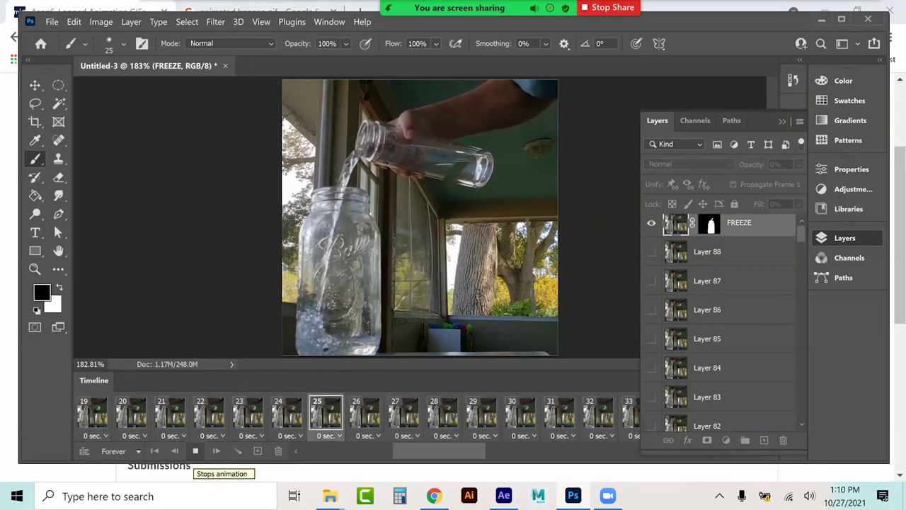
key("space")
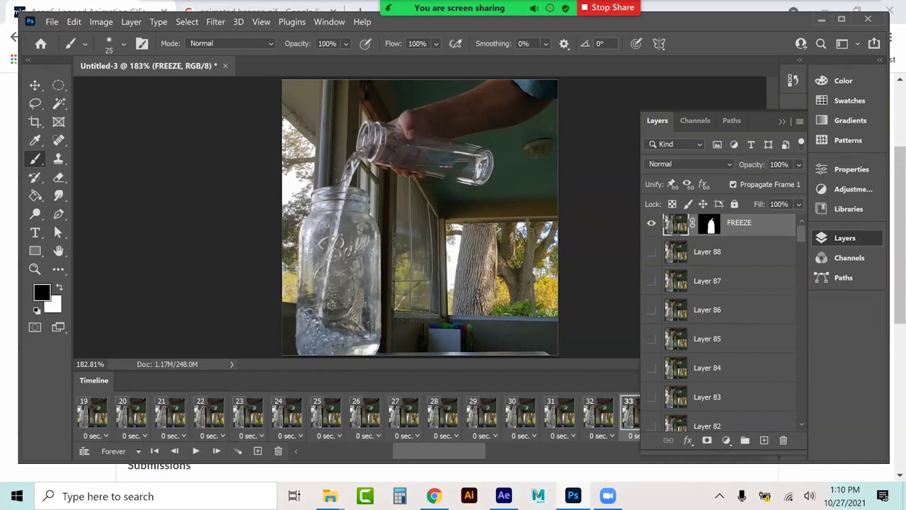
On frame 1, invert the FREEZE layer's mask with Ctrl+I.
right_click(711, 224)
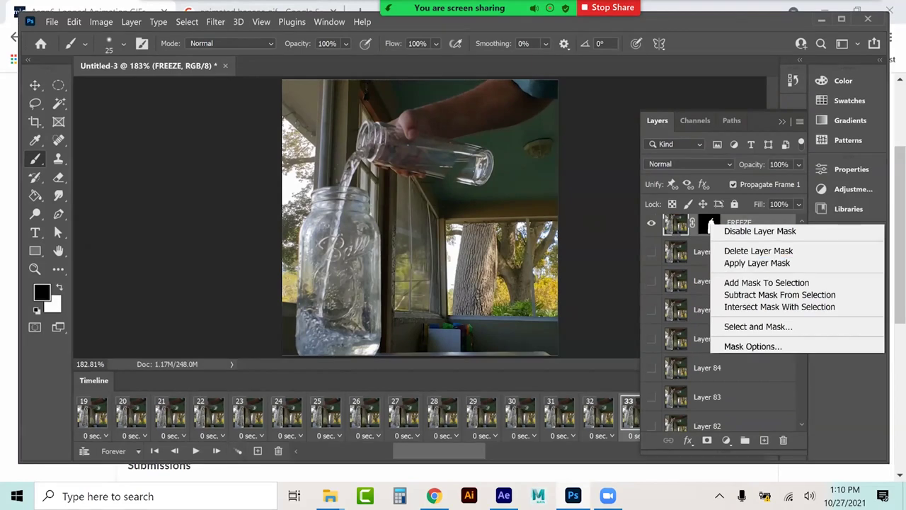
key("Escape")
scroll(356, 412, "left", 5)
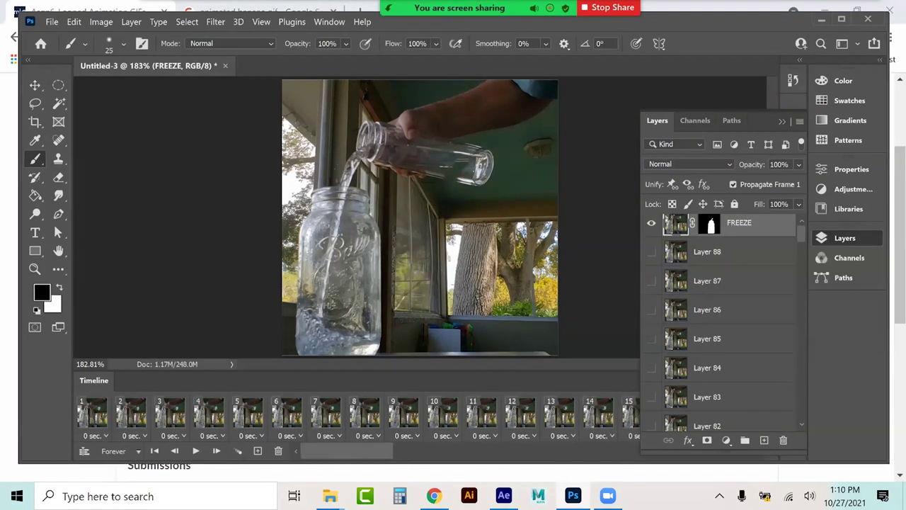
left_click(92, 413)
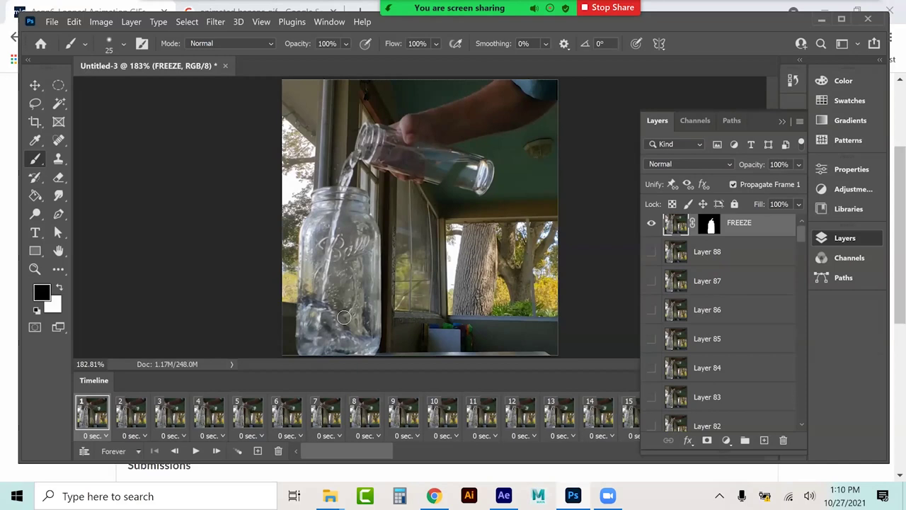
left_click(710, 225)
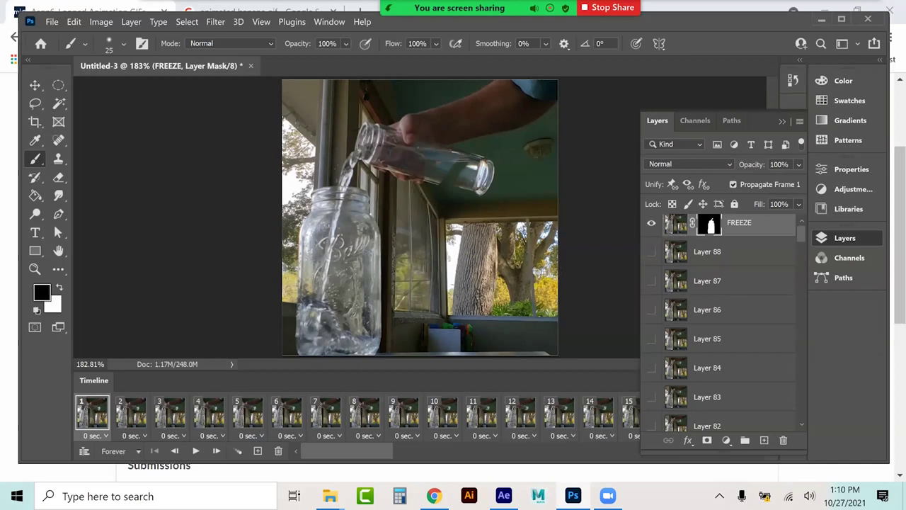
key("ctrl+i")
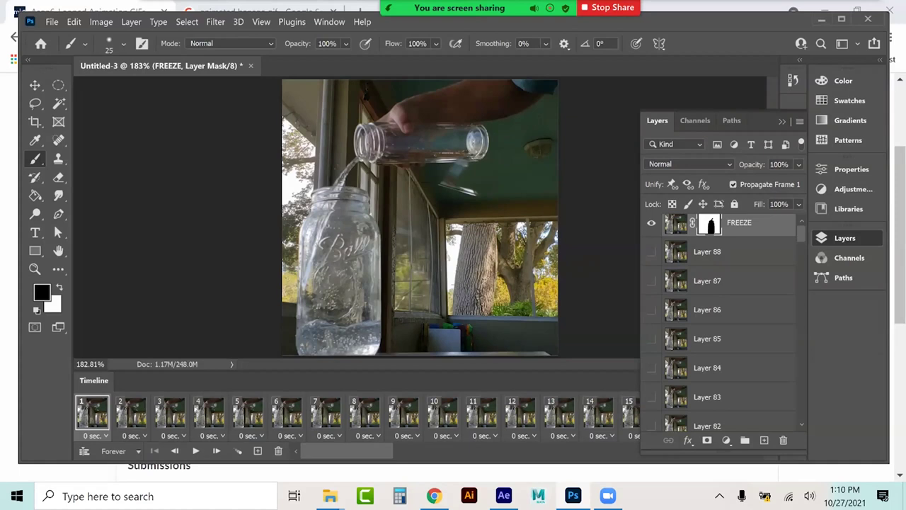
key("Right")
key("Right")
key("Right")
key("Right")
key("Right")
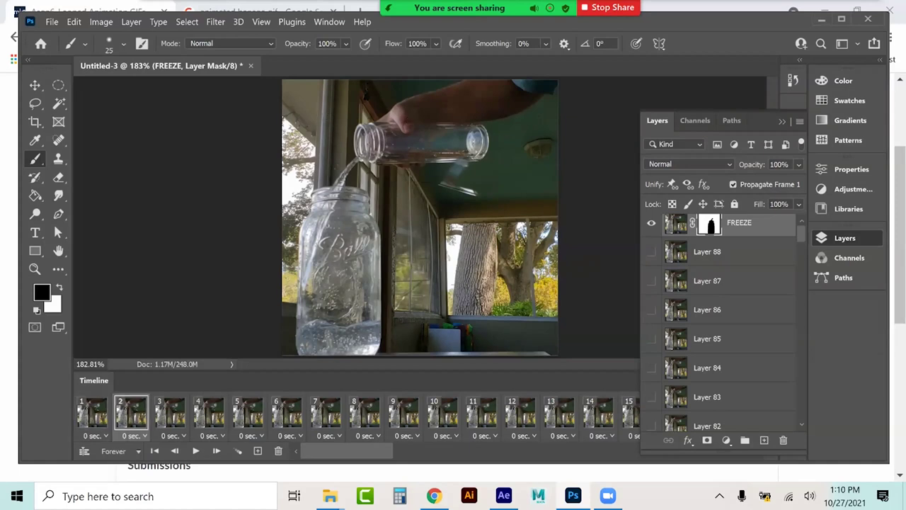
key("Right")
key("Right")
key("Right")
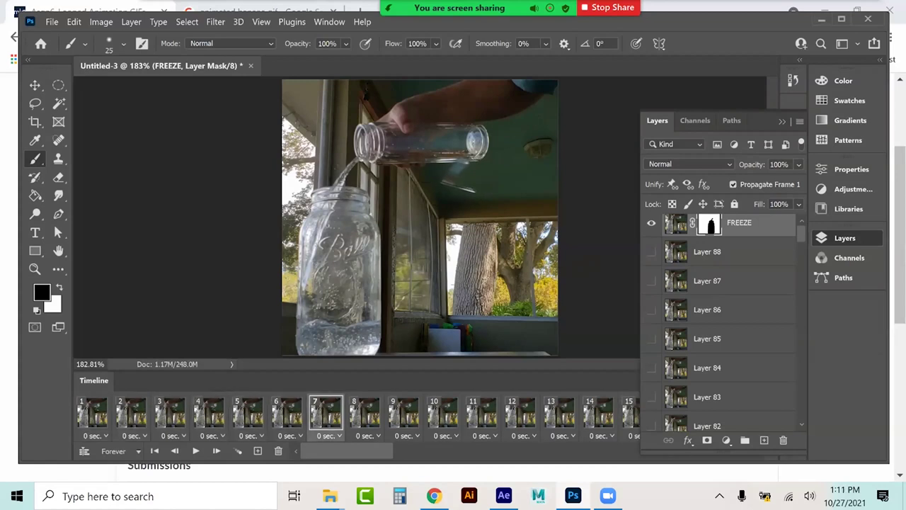
key("Home")
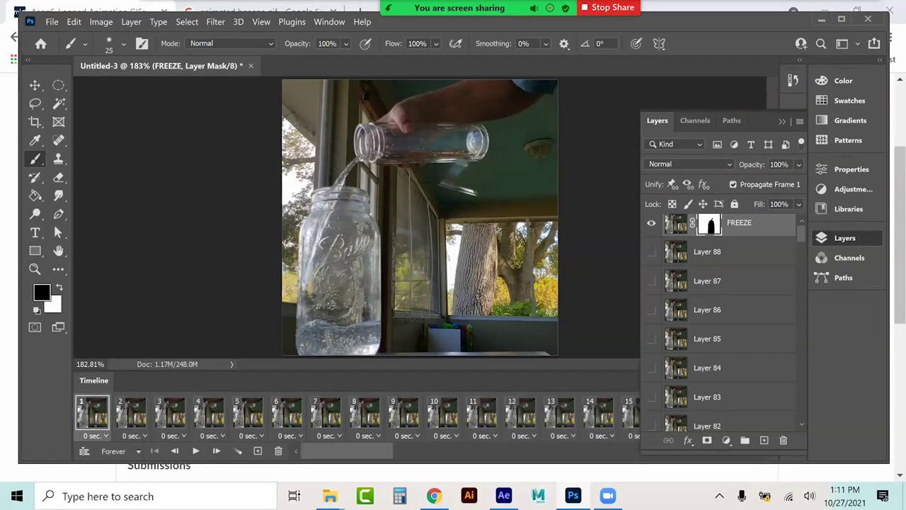
left_click(195, 451)
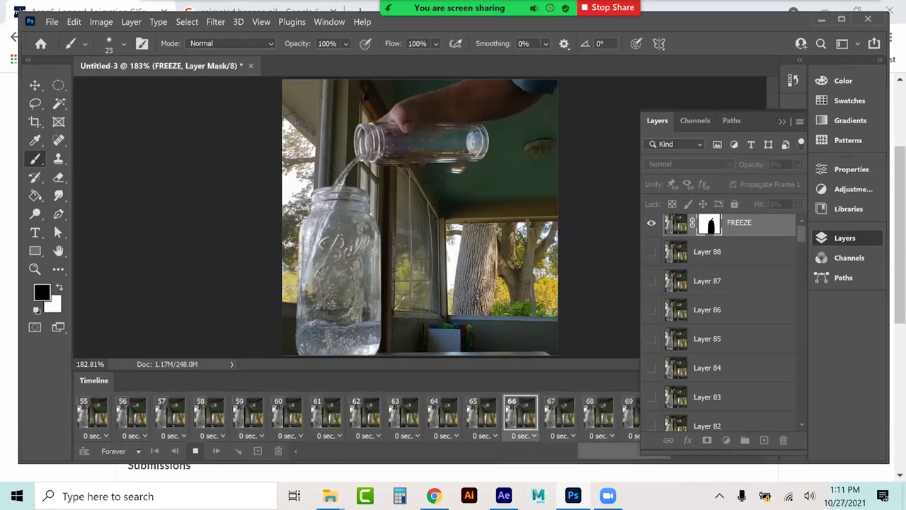
key("space")
scroll(372, 418, "up", 10)
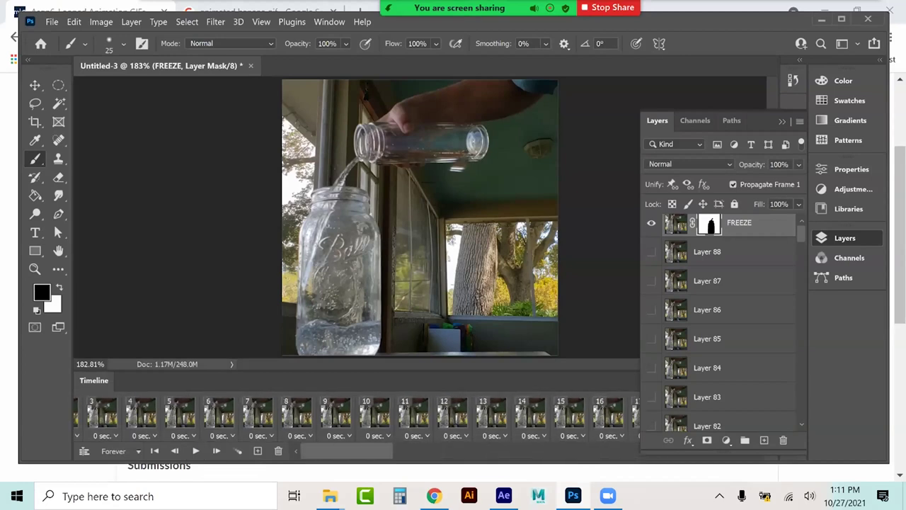
key("space")
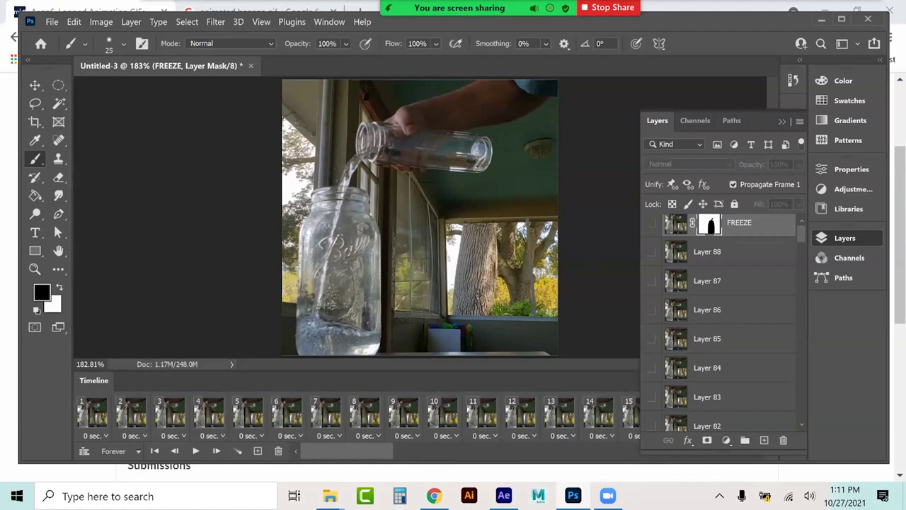
left_click(155, 452)
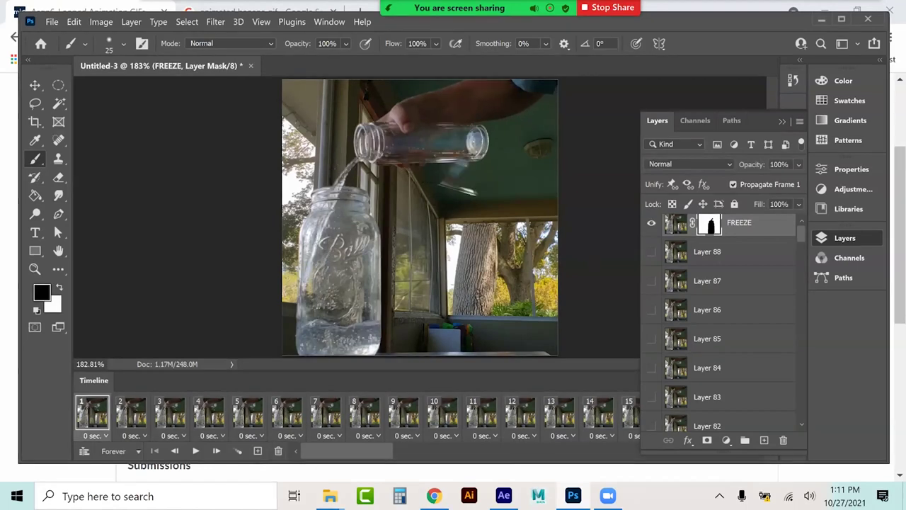
key("space")
key("space")
Apply the FREEZE layer mask from its context menu, then undo it.
right_click(710, 224)
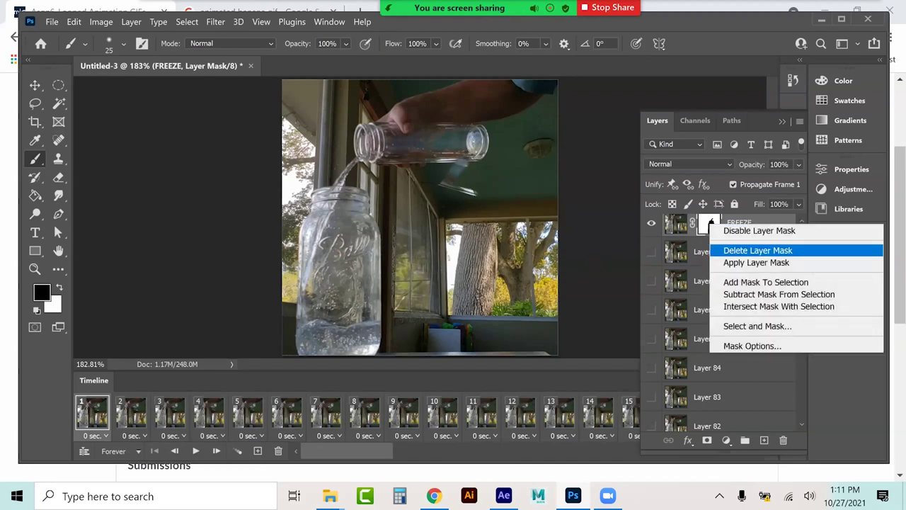
left_click(757, 262)
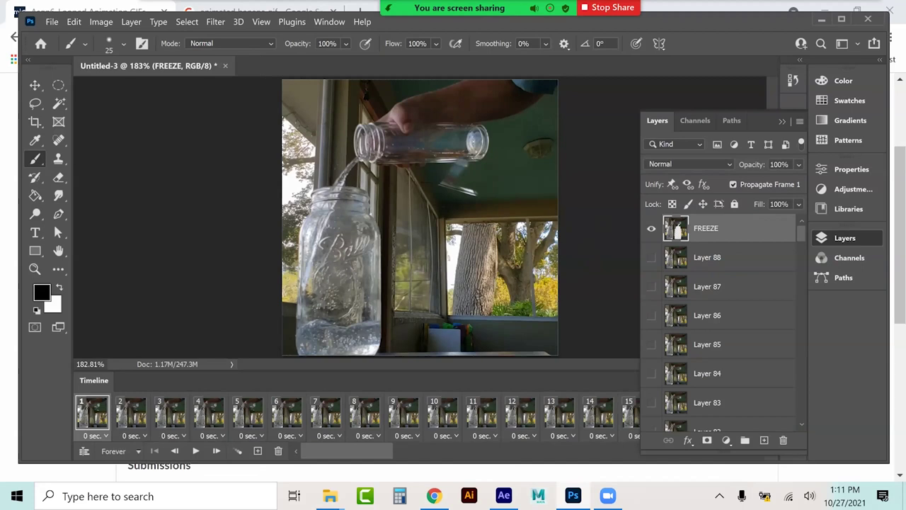
left_click(34, 85)
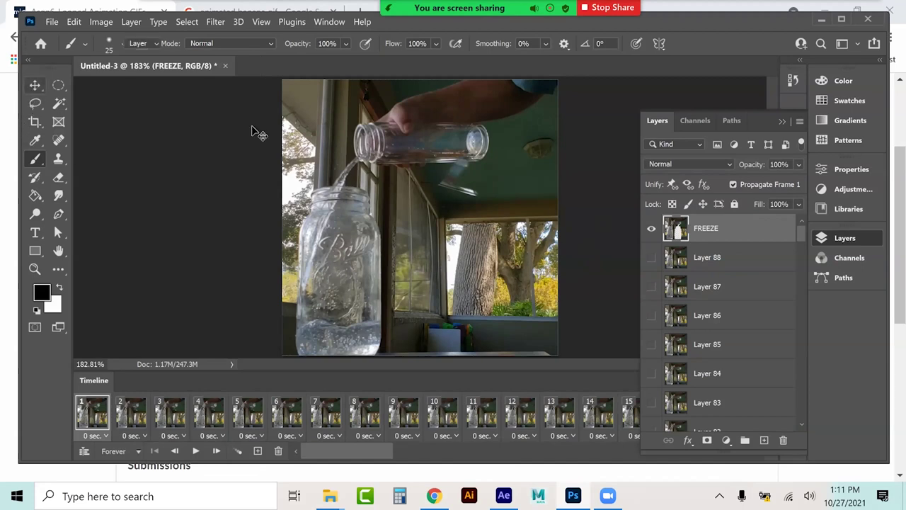
left_click_drag(408, 237, 438, 229)
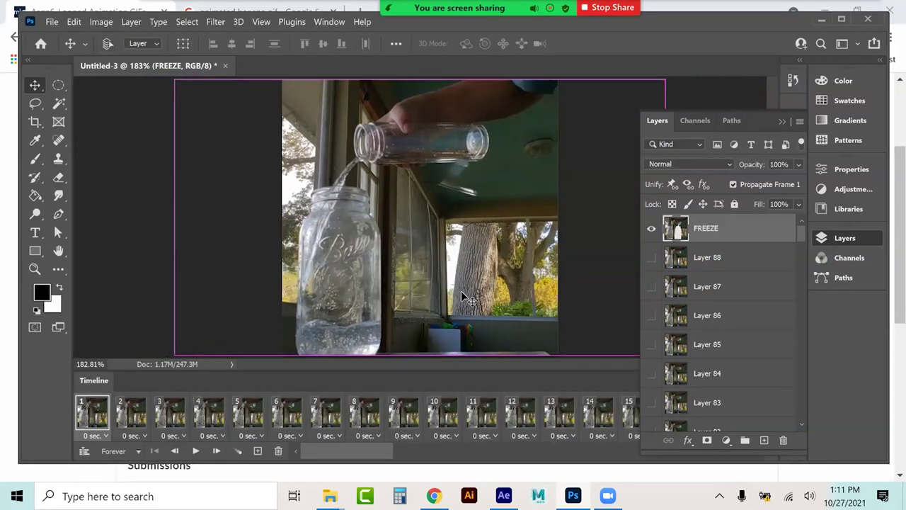
key("ctrl+z")
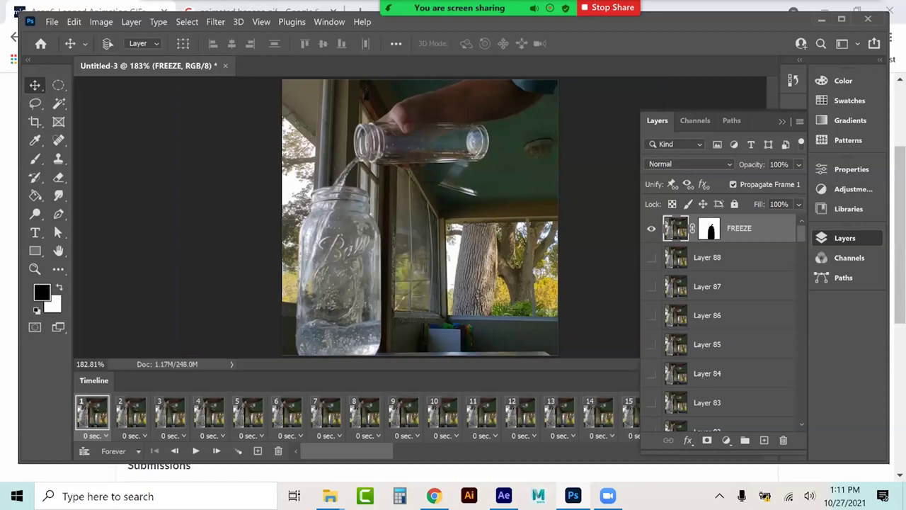
Apply the FREEZE mask by dragging it to the trash and choosing Apply.
key("ctrl+backslash")
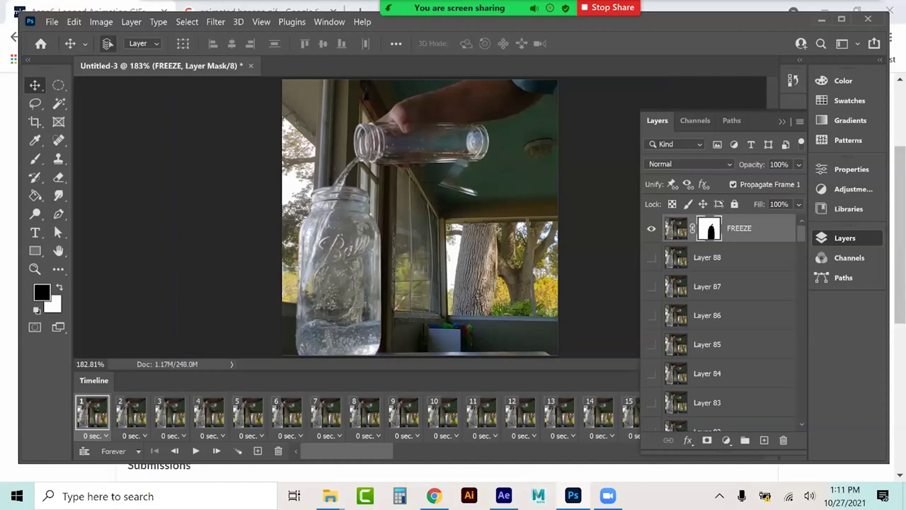
left_click_drag(453, 197, 421, 196)
scroll(729, 319, "up", 15)
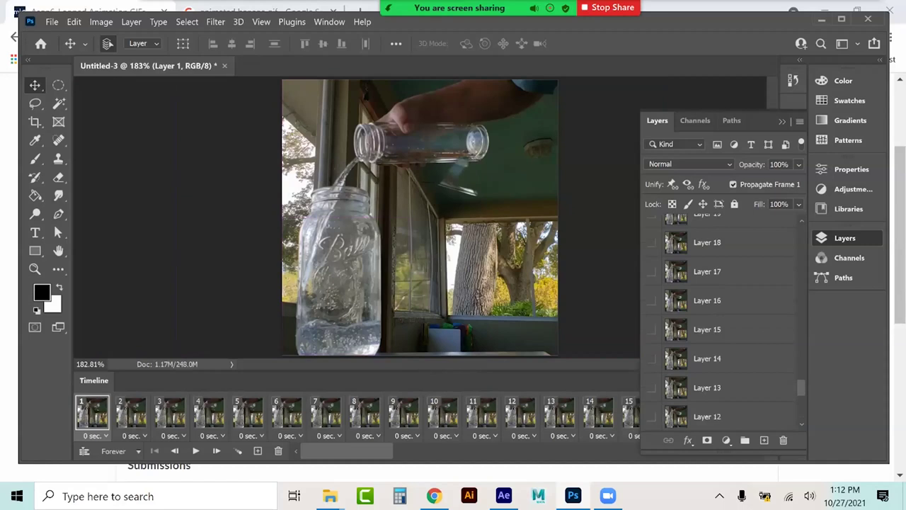
scroll(729, 319, "up", 15)
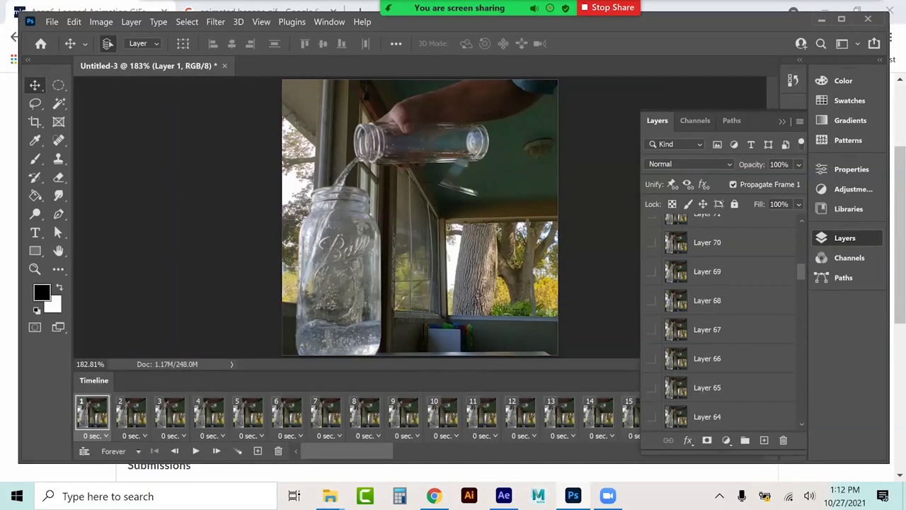
left_click(709, 228)
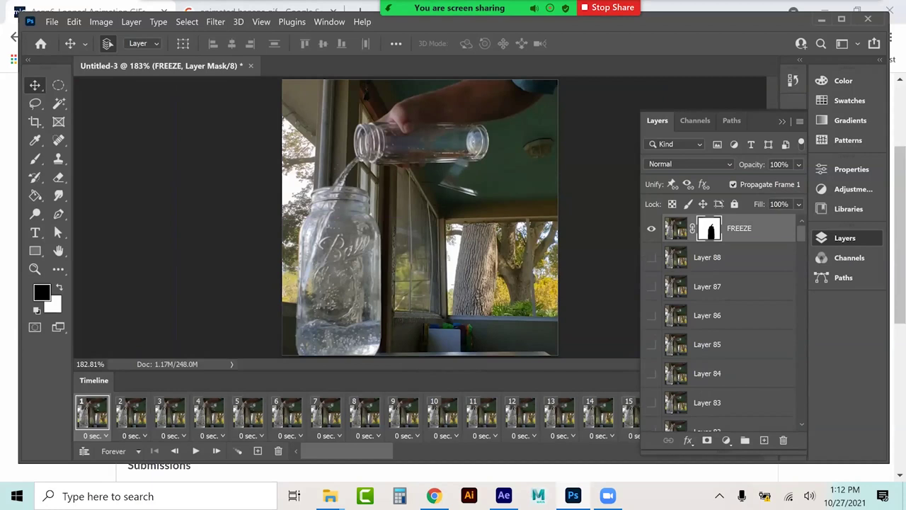
left_click_drag(710, 228, 784, 440)
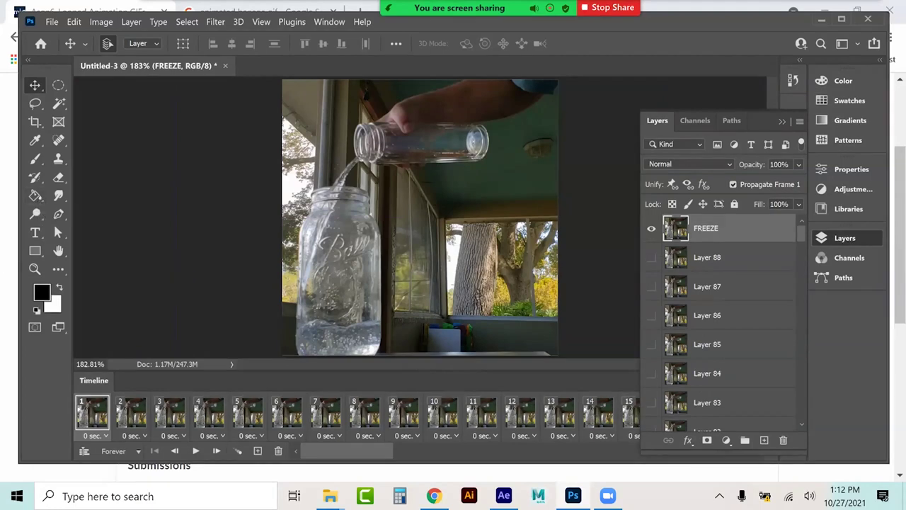
Restore the FREEZE mask and paint black over the pour stream and jar's left edge.
key("ctrl+z")
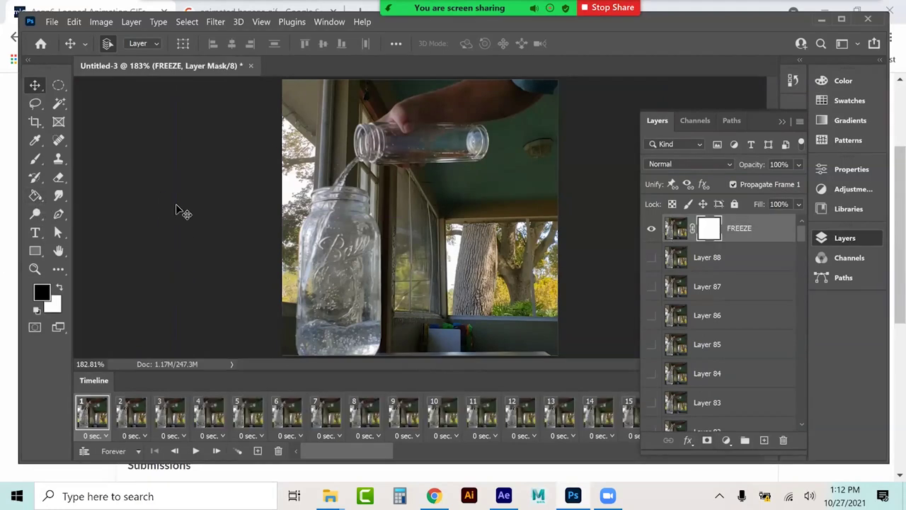
left_click(59, 288)
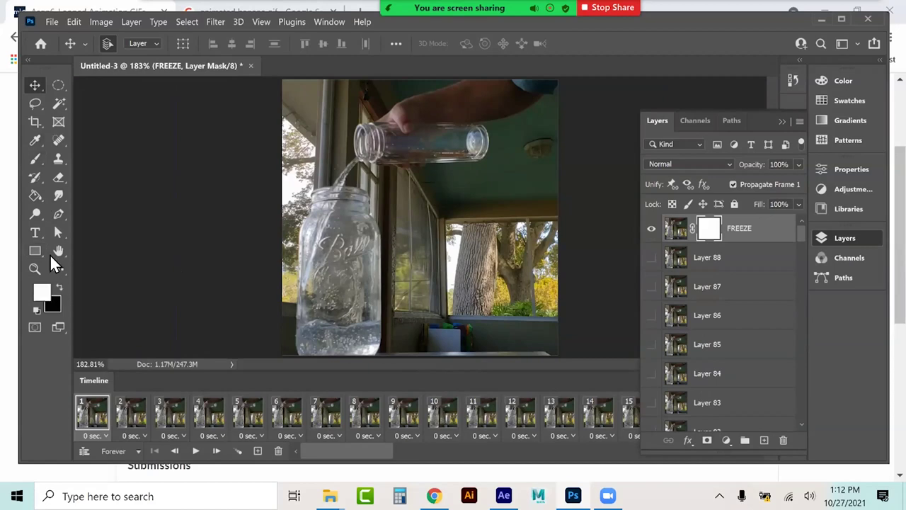
left_click(36, 159)
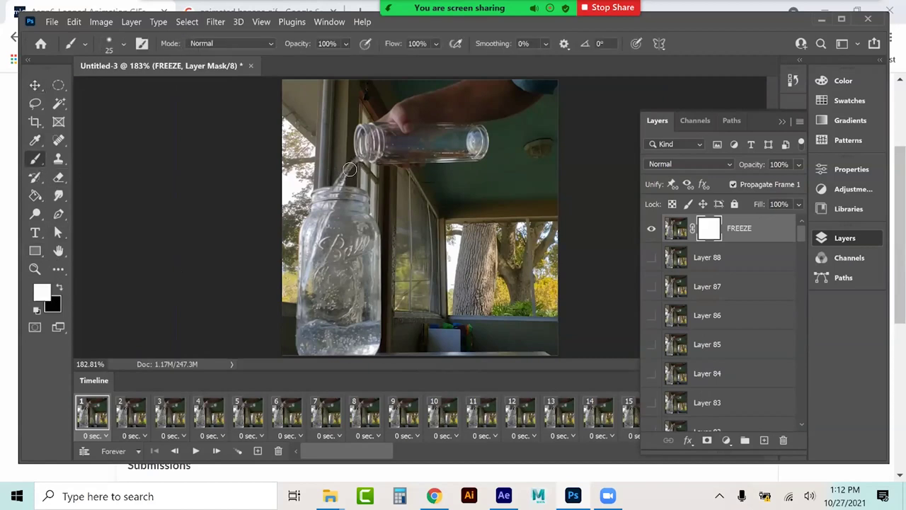
left_click(60, 286)
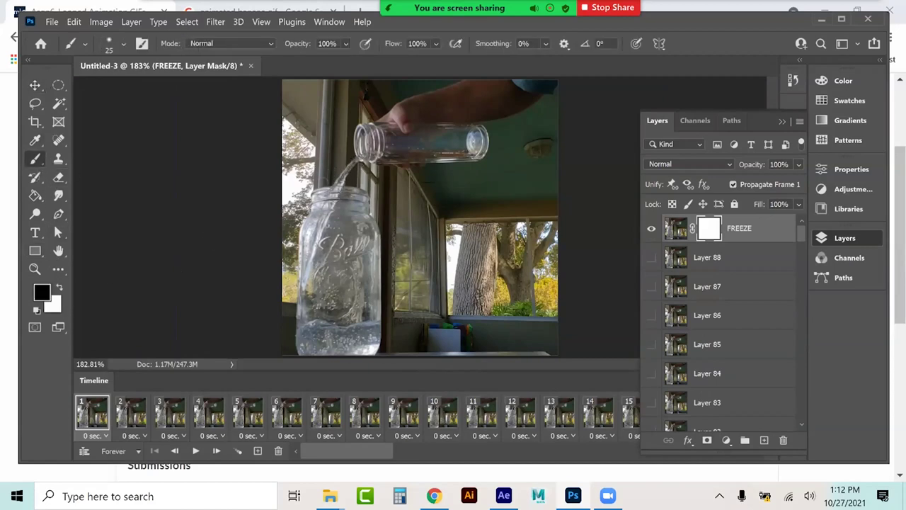
left_click_drag(349, 174, 341, 185)
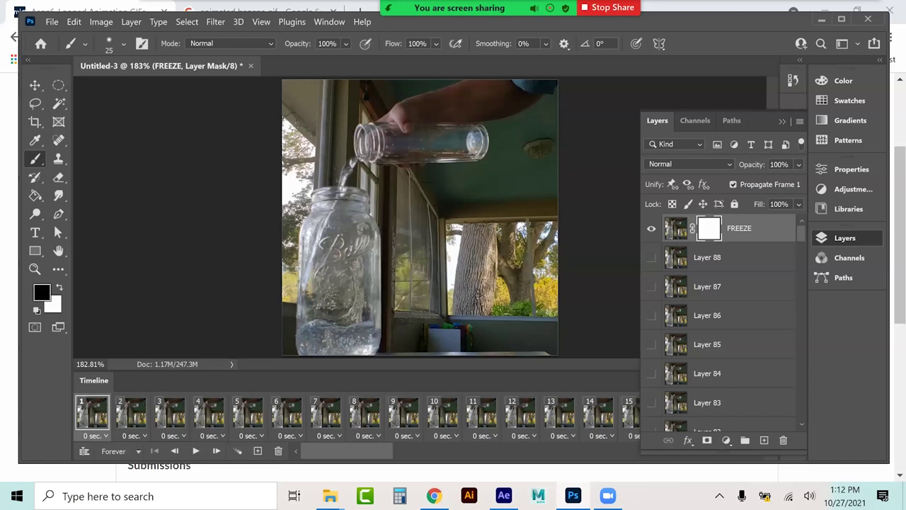
left_click_drag(302, 306, 320, 245)
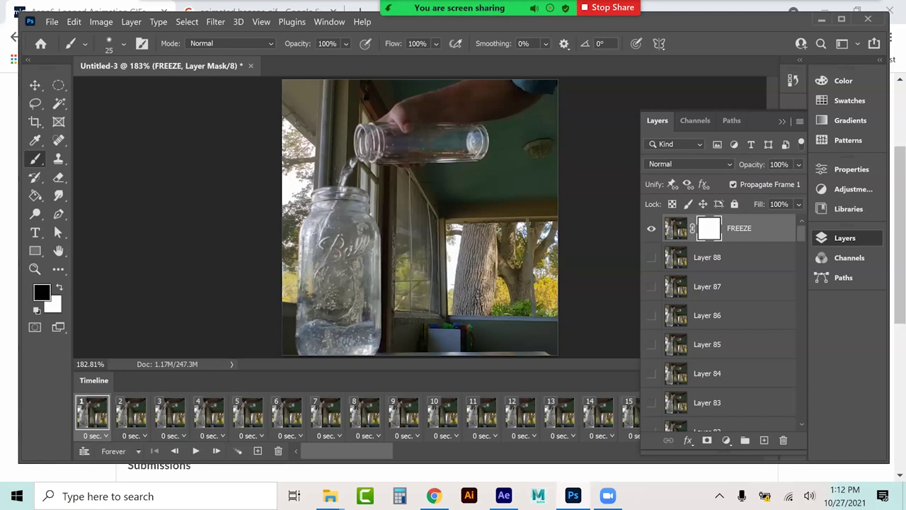
Mask out the jar's water up to the neck with a 62 px brush, then shrink it to 21 px.
left_click(114, 45)
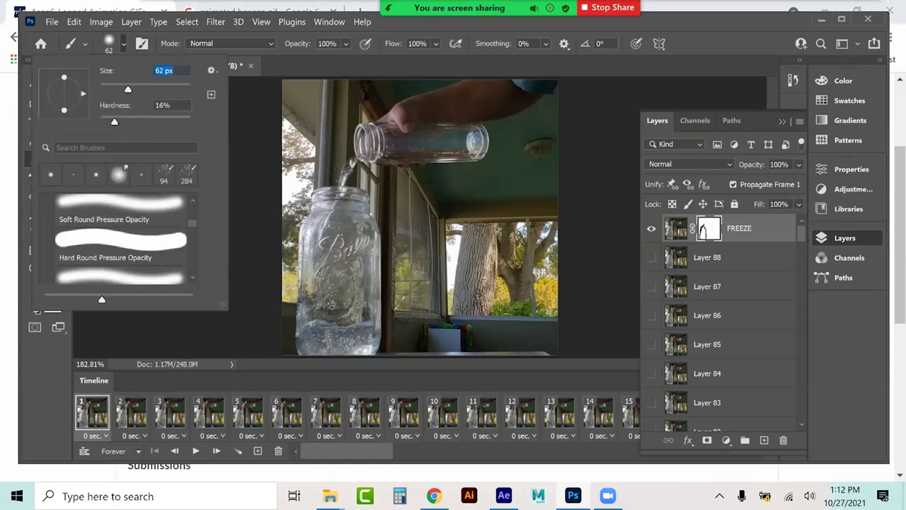
key("Return")
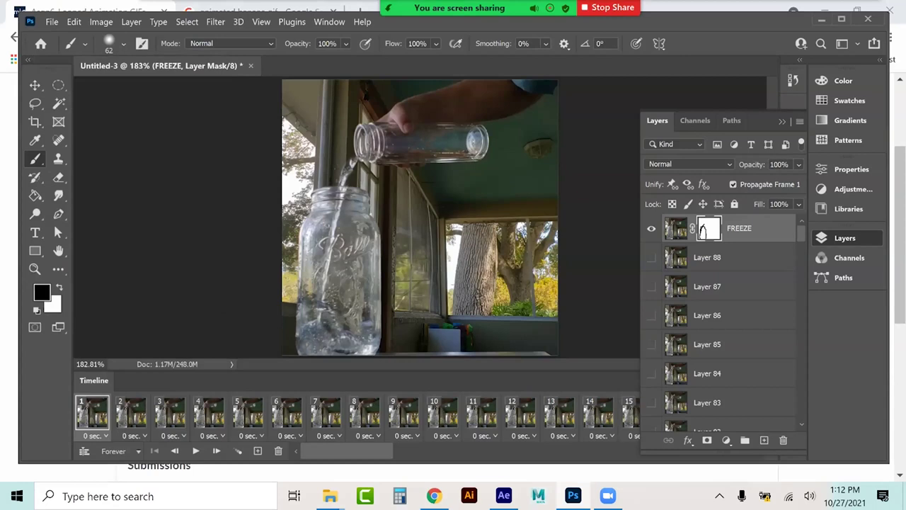
mouse_move(350, 262)
left_mouse_down()
mouse_move(364, 239)
mouse_move(368, 319)
mouse_move(318, 334)
mouse_move(332, 216)
left_mouse_up()
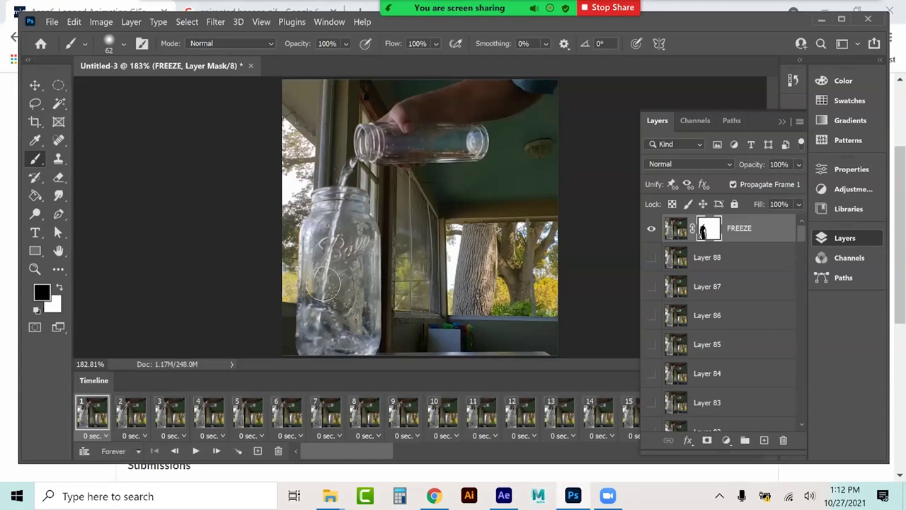
mouse_move(374, 249)
left_mouse_down()
mouse_move(359, 212)
mouse_move(347, 206)
mouse_move(335, 324)
mouse_move(352, 264)
mouse_move(349, 217)
left_mouse_up()
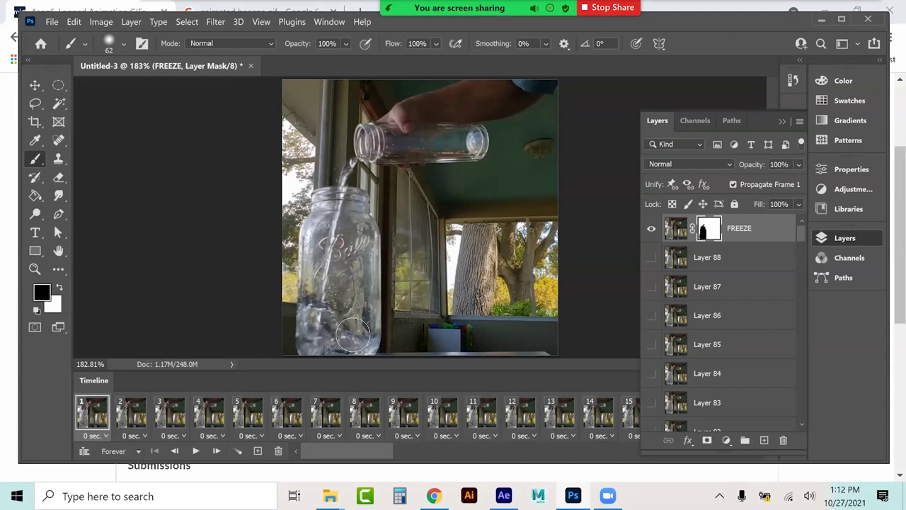
left_click(108, 44)
left_click_drag(117, 84, 112, 83)
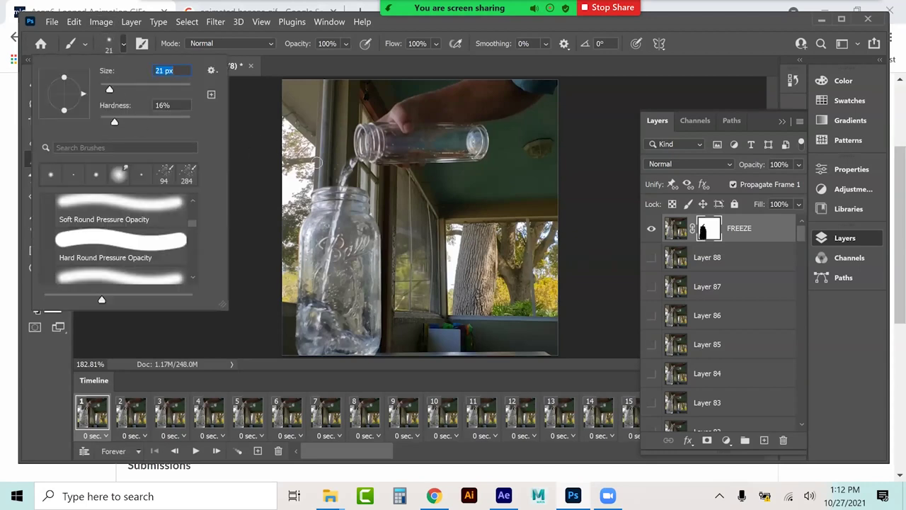
left_click(347, 169)
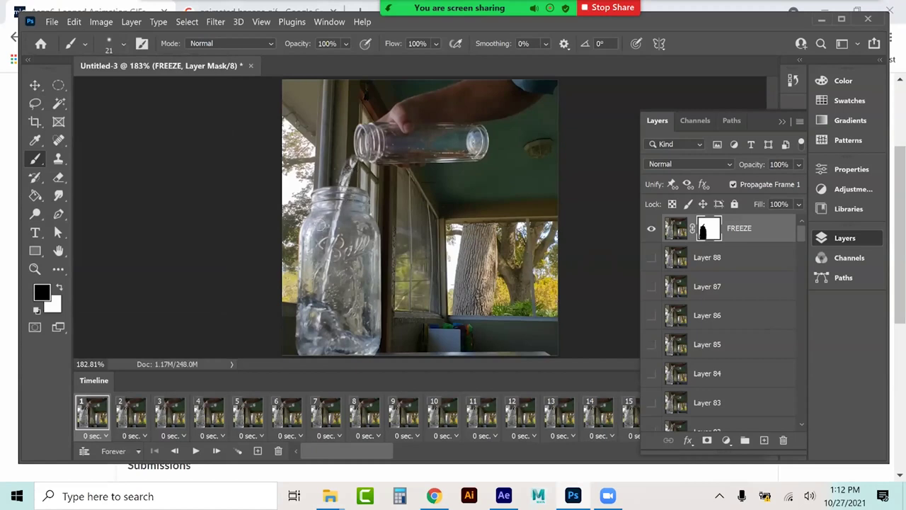
left_click(31, 84)
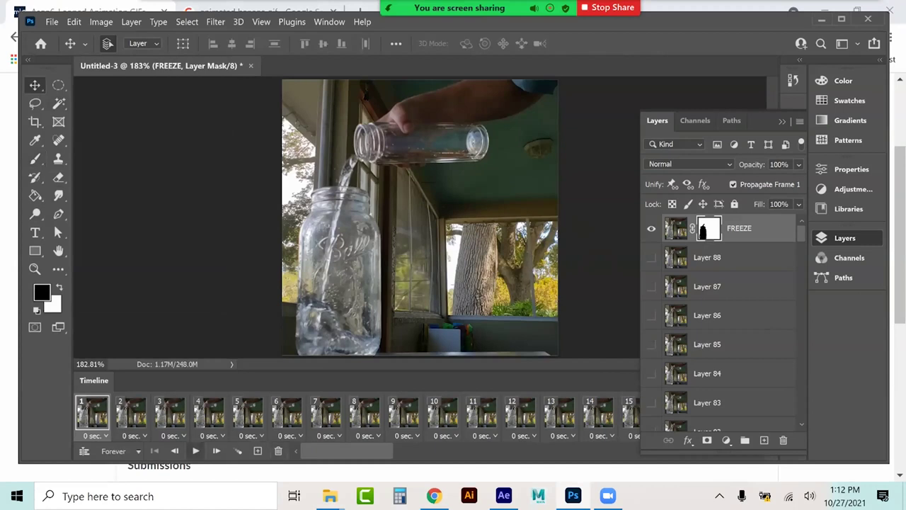
key("space")
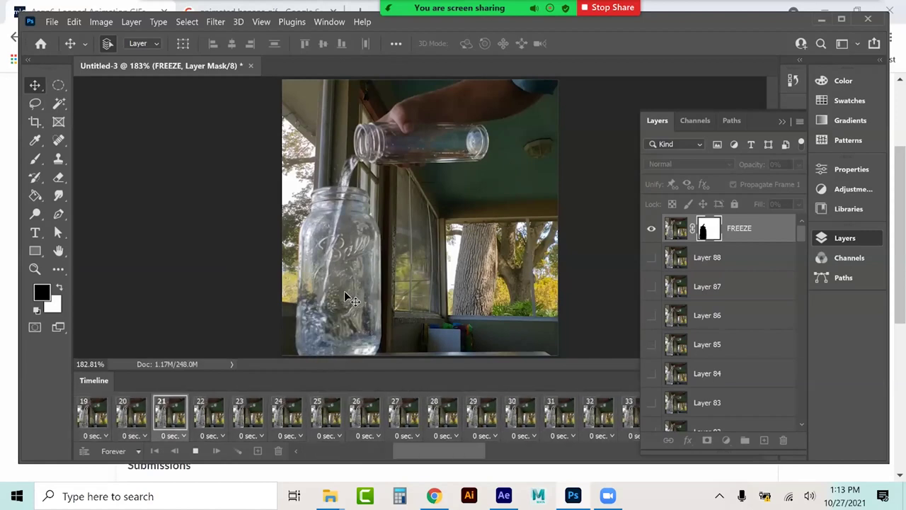
key("space")
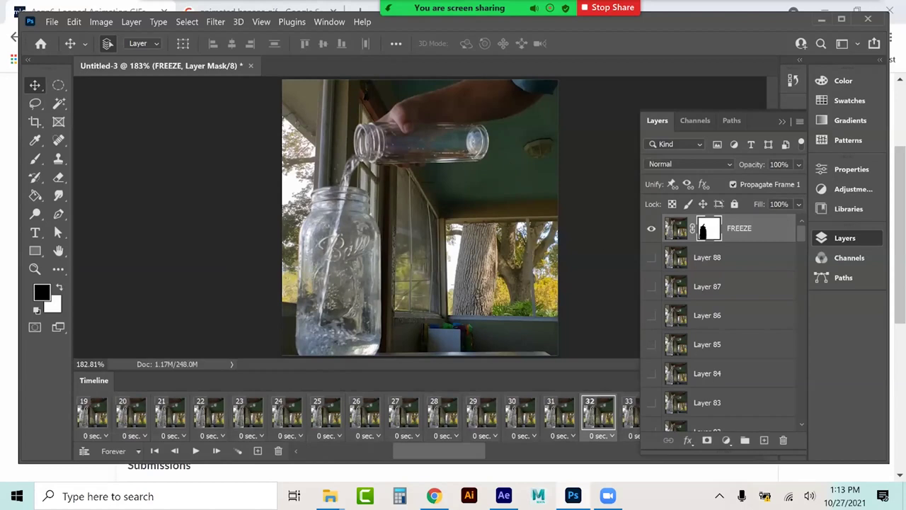
key("ctrl+z")
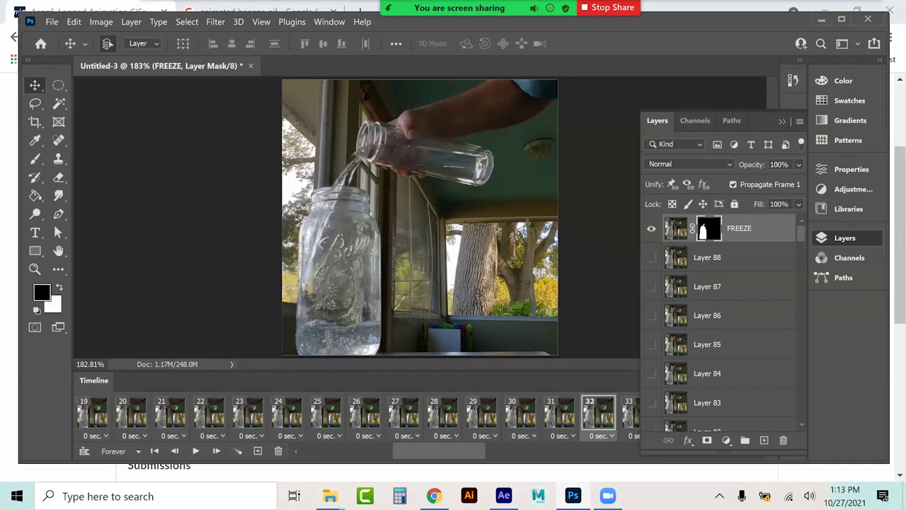
left_click(196, 451)
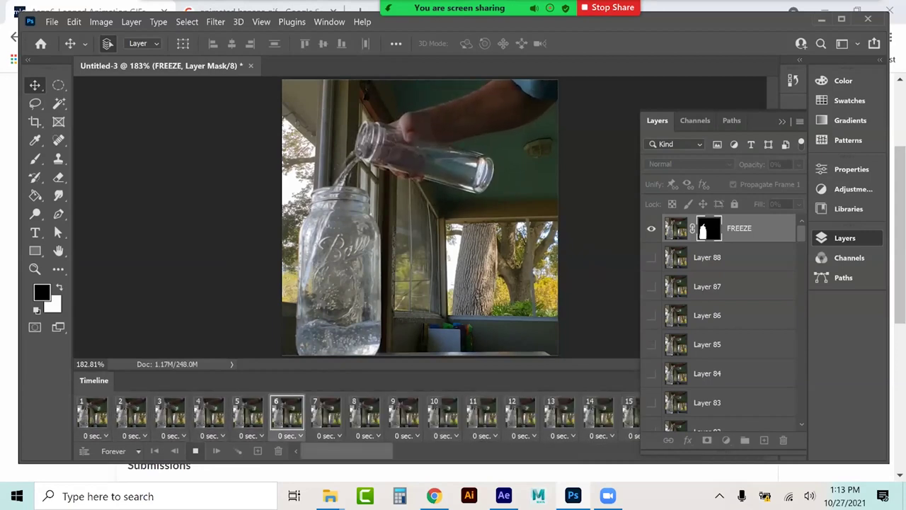
key("space")
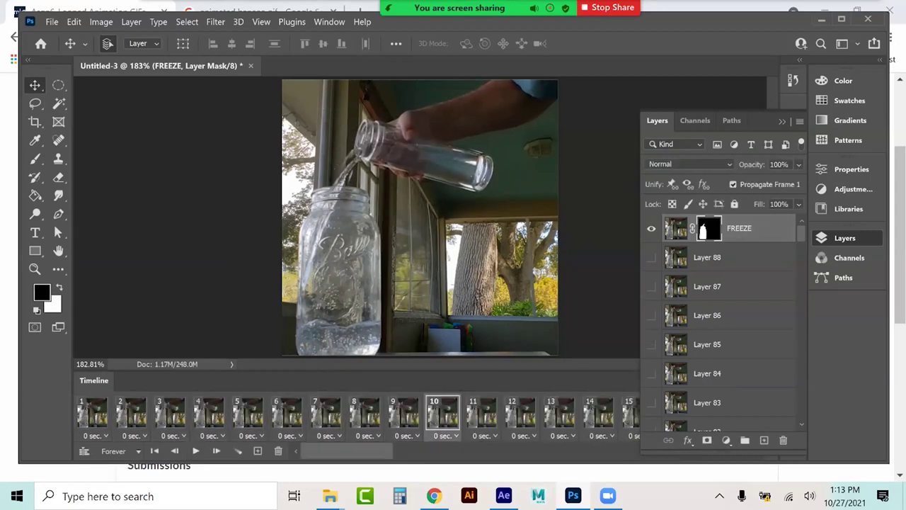
key("ctrl+i")
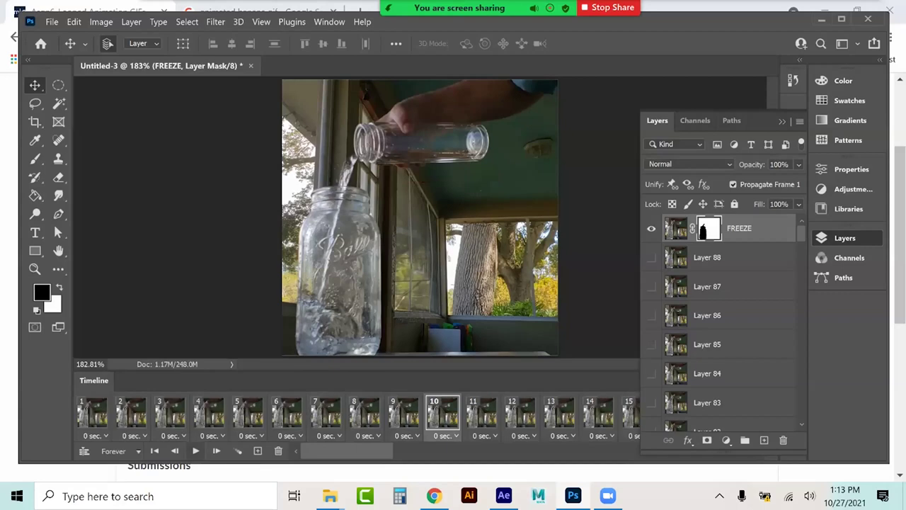
key("space")
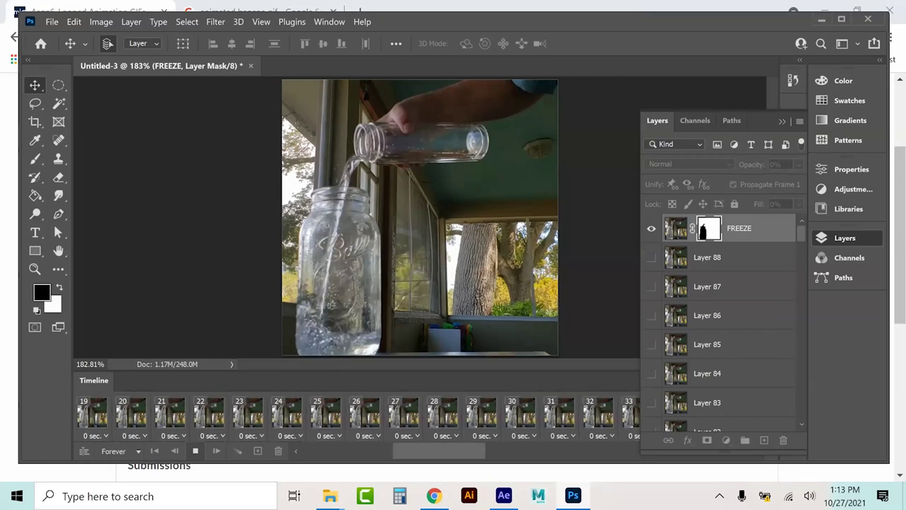
key("space")
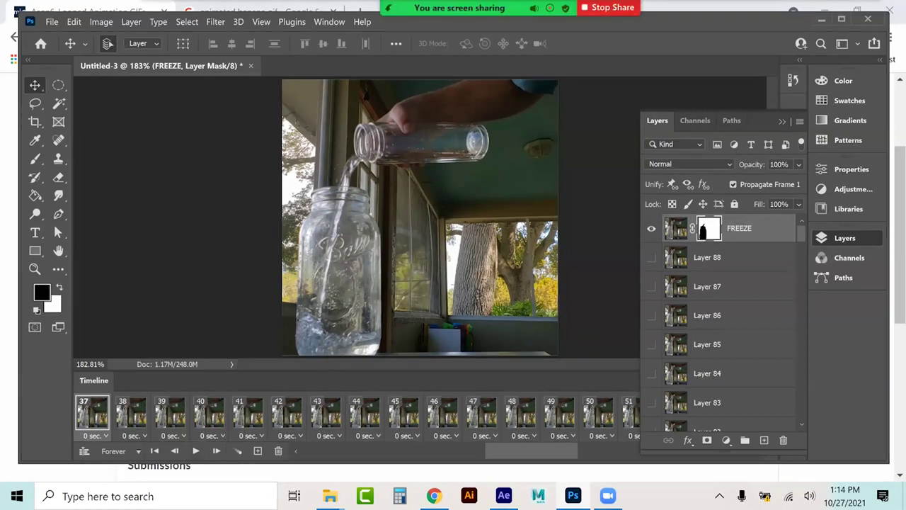
left_click(708, 257)
left_click(740, 228)
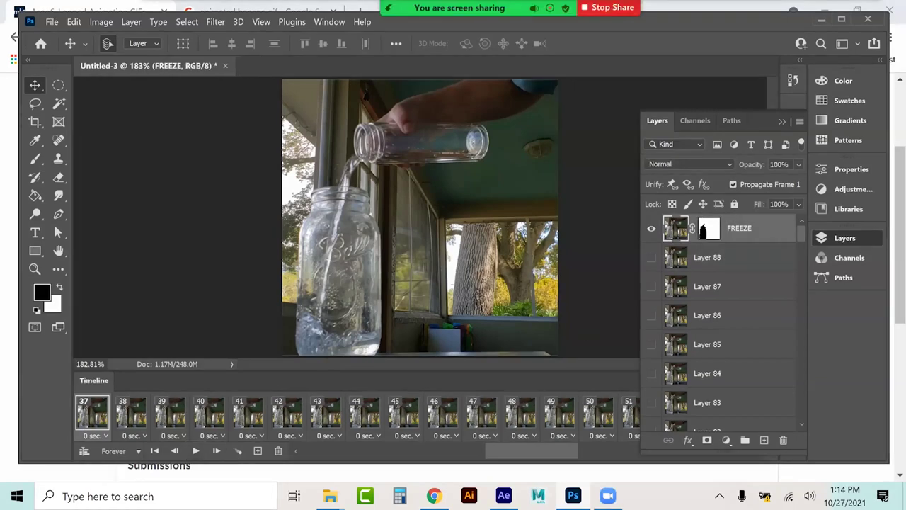
left_click(739, 228, "ctrl")
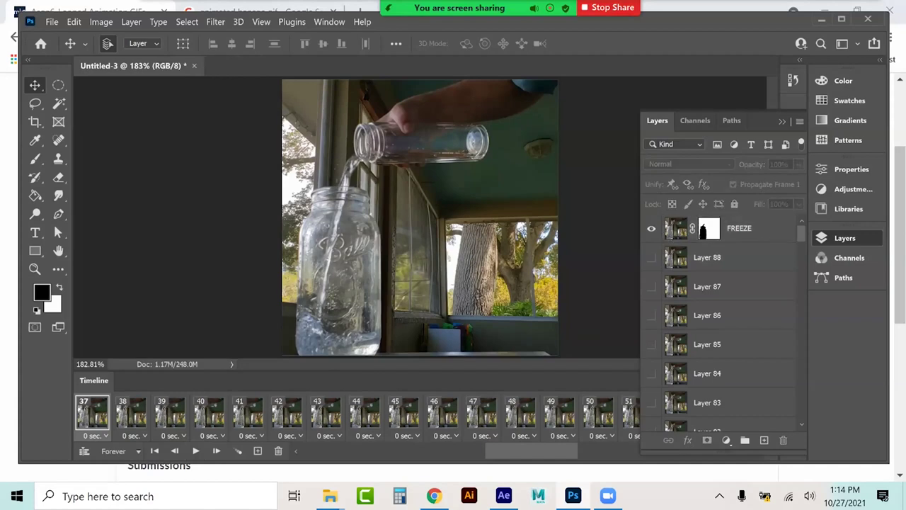
Add a Levels adjustment layer with midtones at 1.70 and preview the animation with it.
left_click(726, 439)
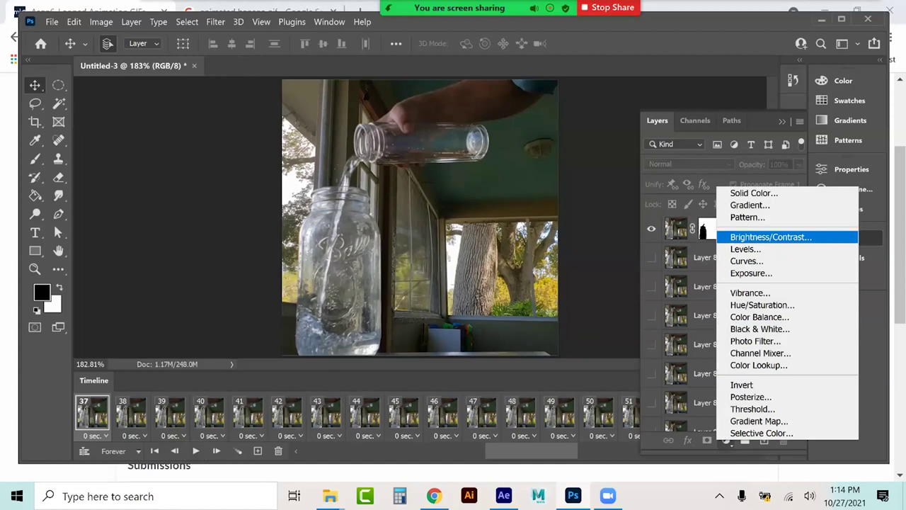
left_click(745, 249)
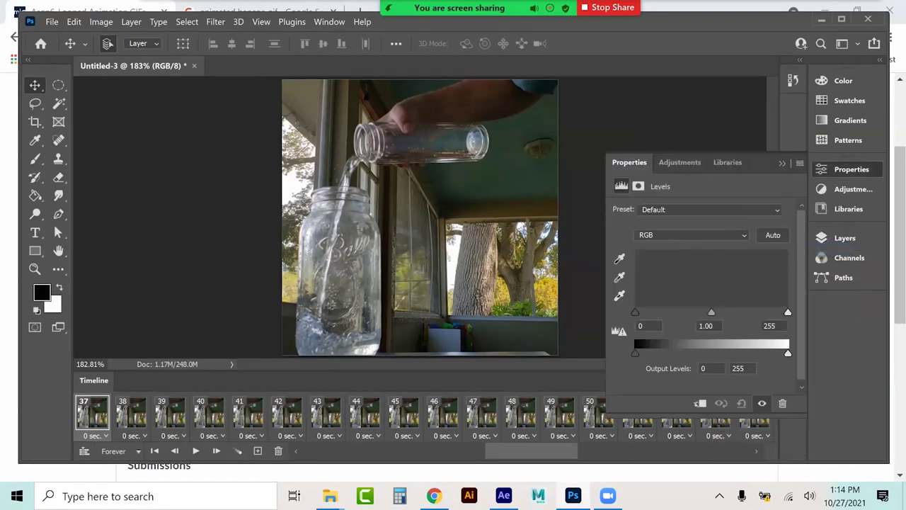
left_click_drag(711, 312, 682, 311)
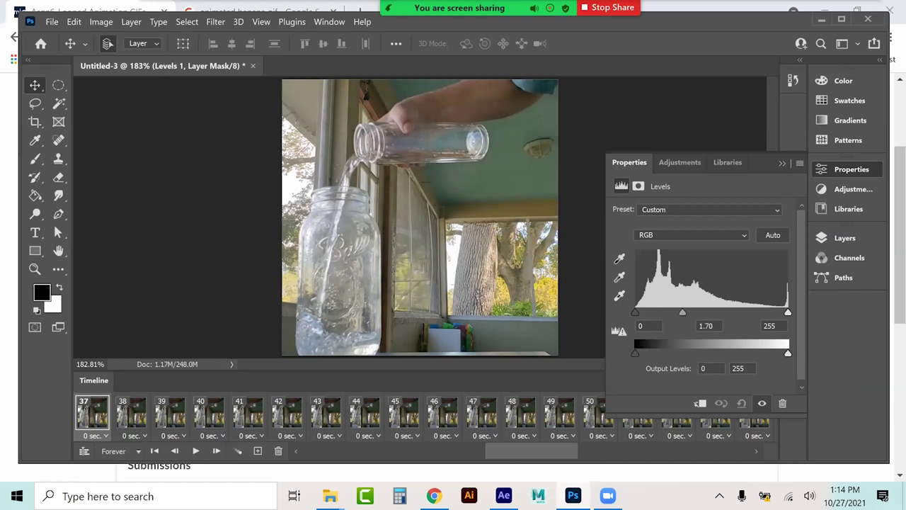
left_click(843, 238)
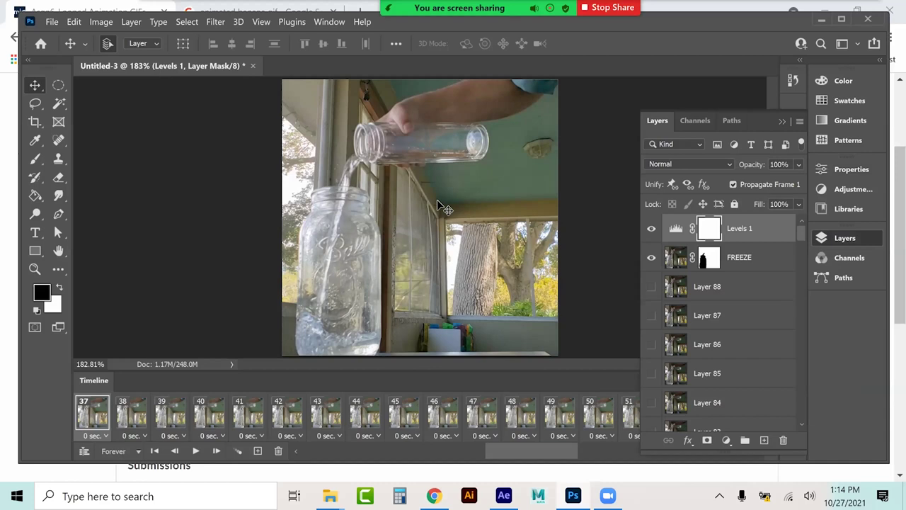
left_click(196, 451)
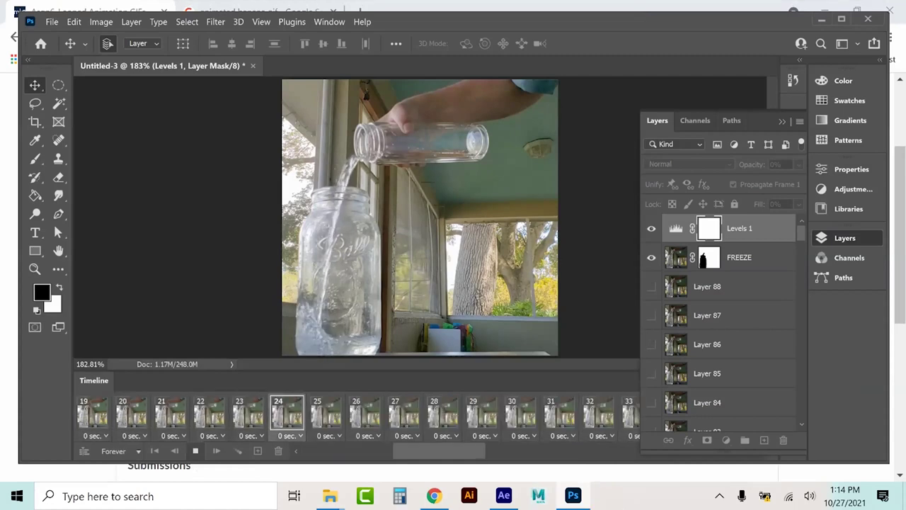
key("space")
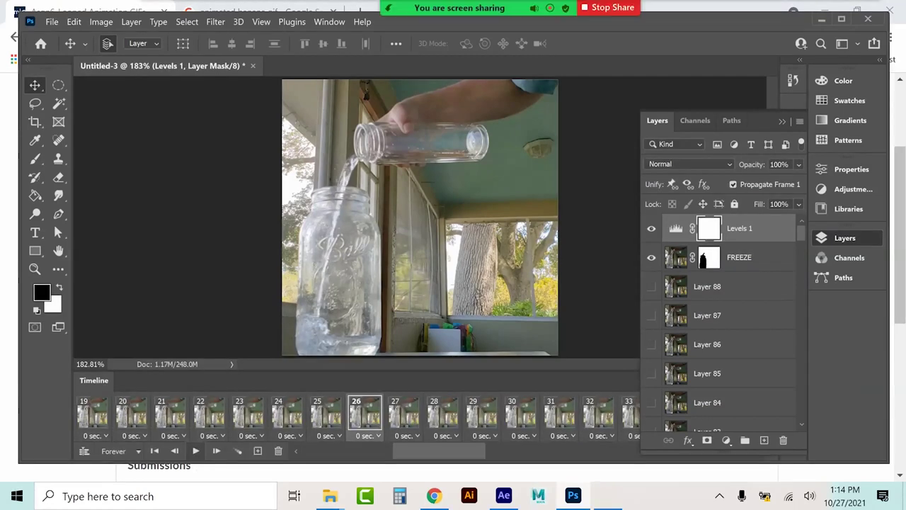
left_click(726, 440)
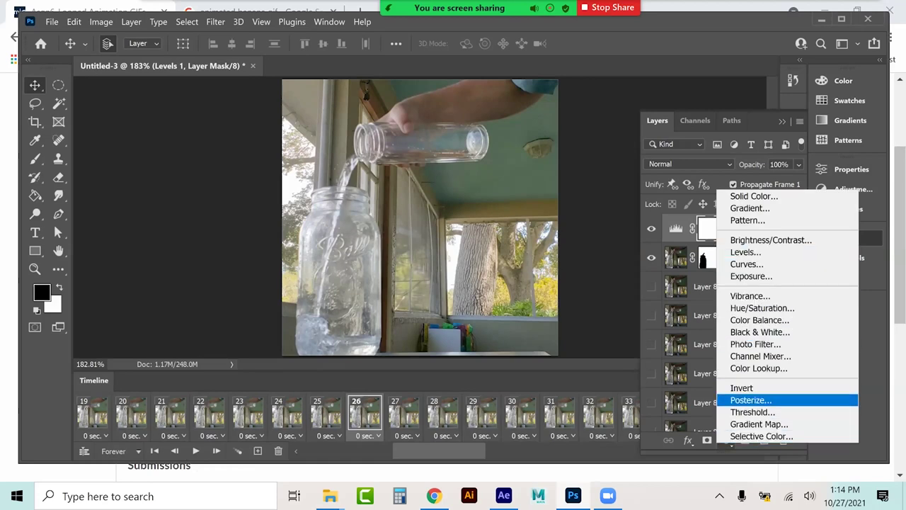
Add a Photo Filter layer set to Magenta at 48% density, then preview the tinted animation.
left_click(756, 344)
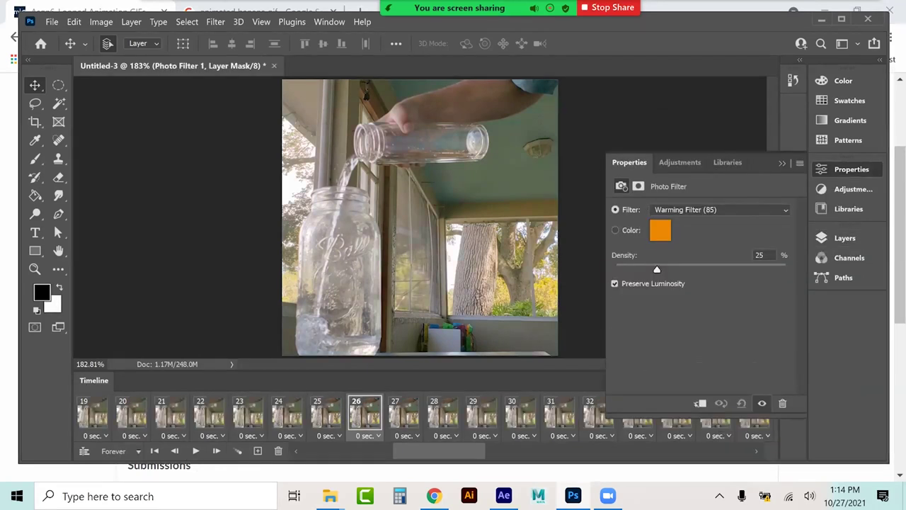
left_click(719, 210)
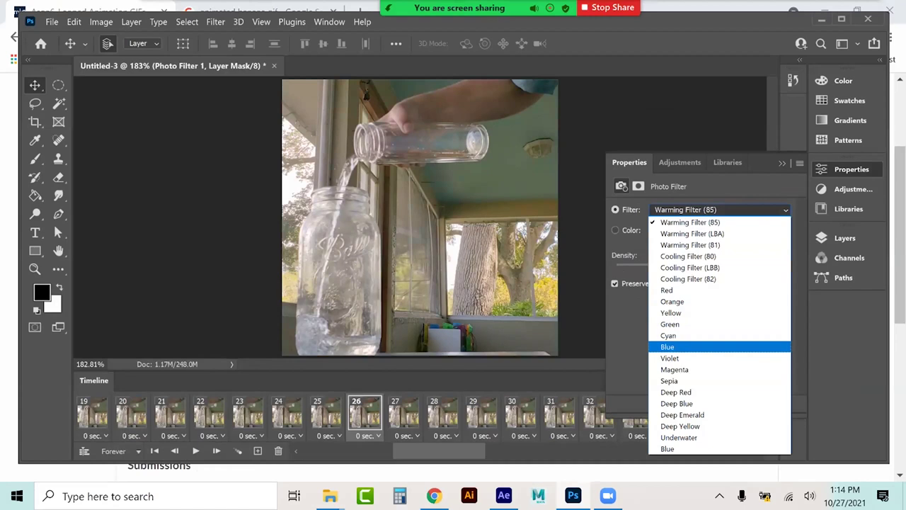
left_click(674, 369)
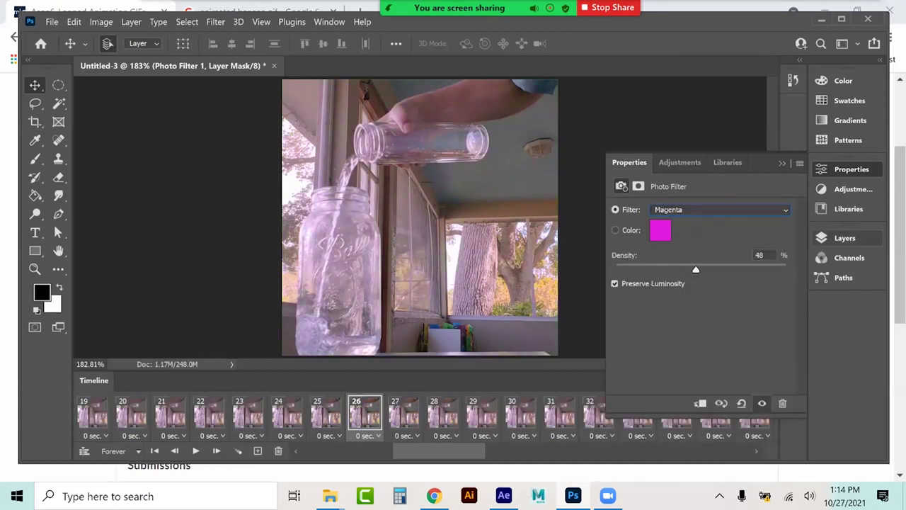
left_click(845, 238)
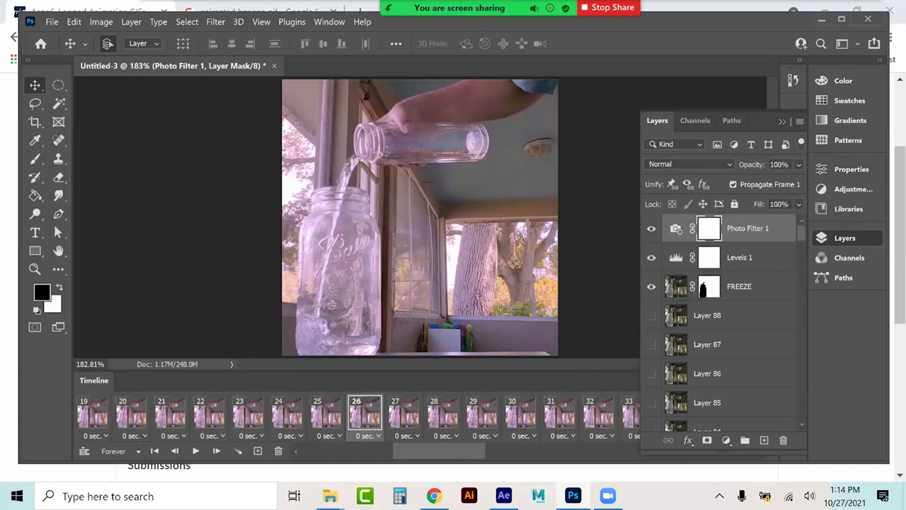
left_click(195, 451)
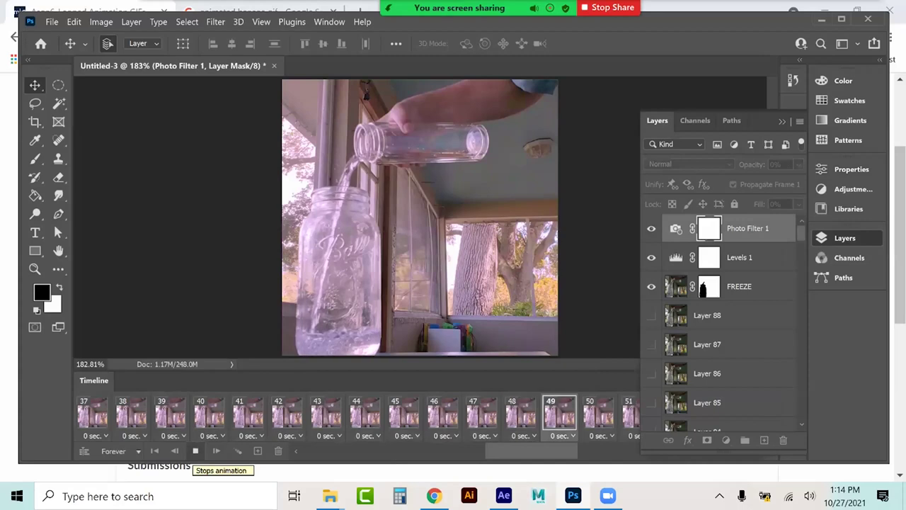
left_click(195, 451)
left_click(726, 440)
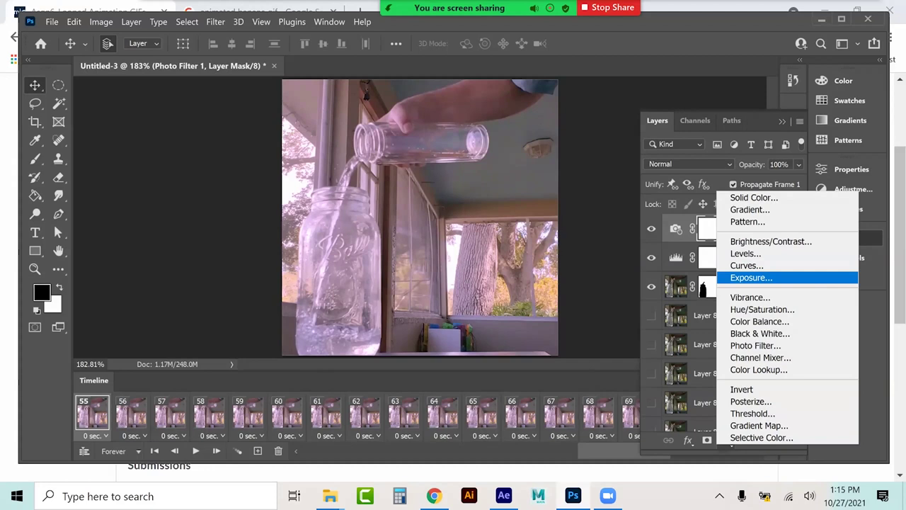
Add a Vibrance layer with Vibrance +81 and Saturation +51, then preview the colour boost.
left_click(750, 297)
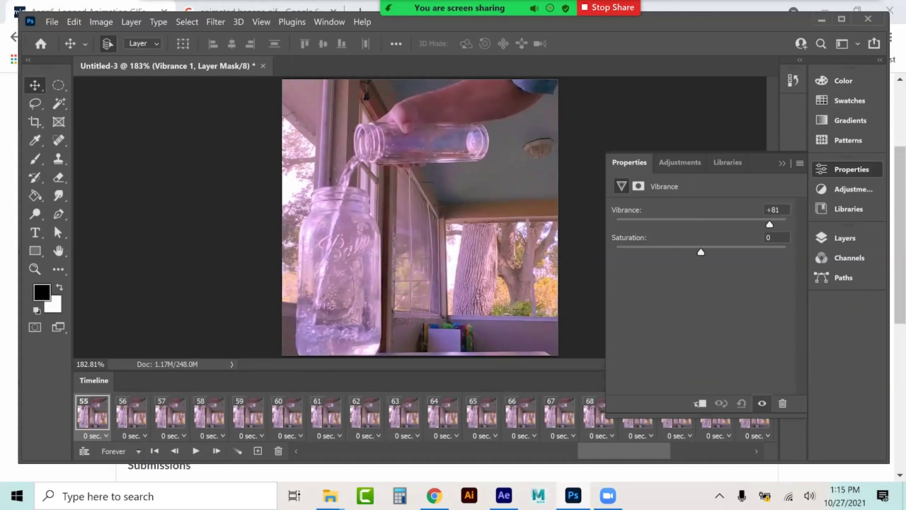
left_click_drag(696, 251, 744, 251)
key("space")
key("F7")
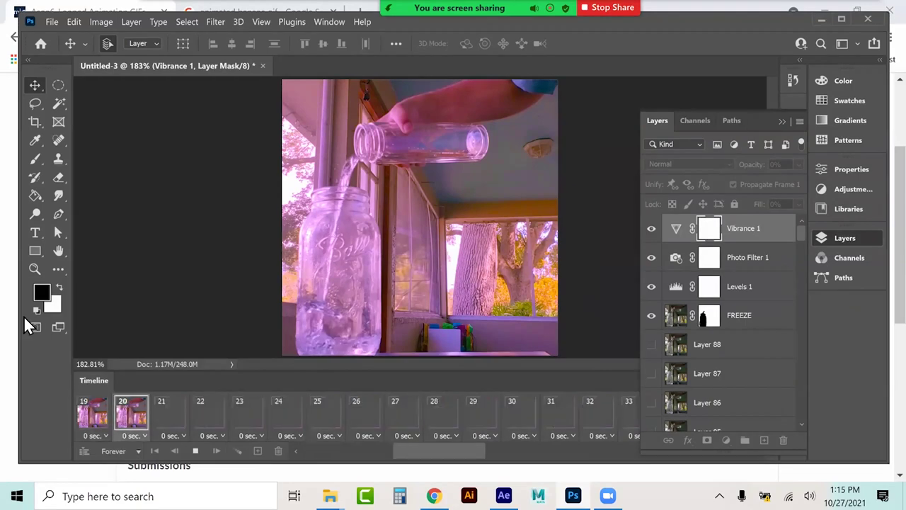
key("space")
Add a Black & White layer (Reds -12, Yellows -6, Greens -25, Blues 110) and play the animation.
left_click(726, 439)
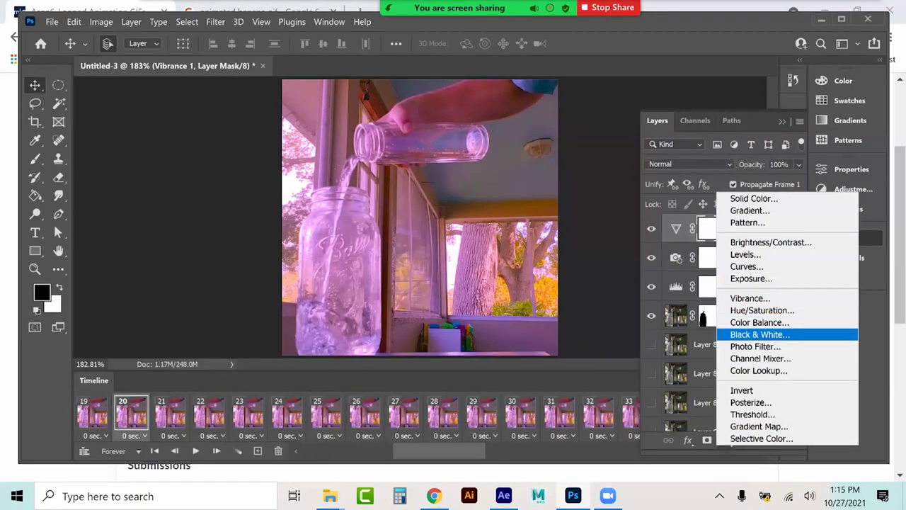
left_click(759, 334)
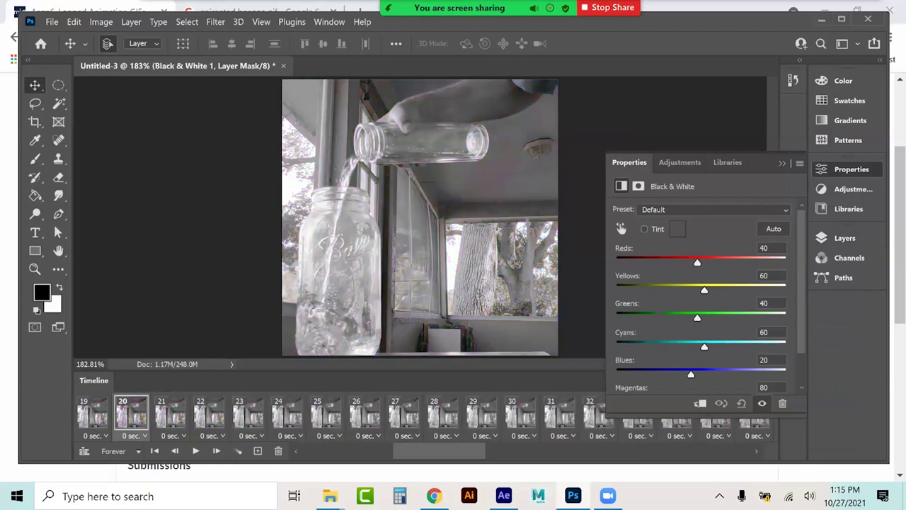
left_click_drag(692, 374, 720, 374)
left_click_drag(697, 317, 662, 317)
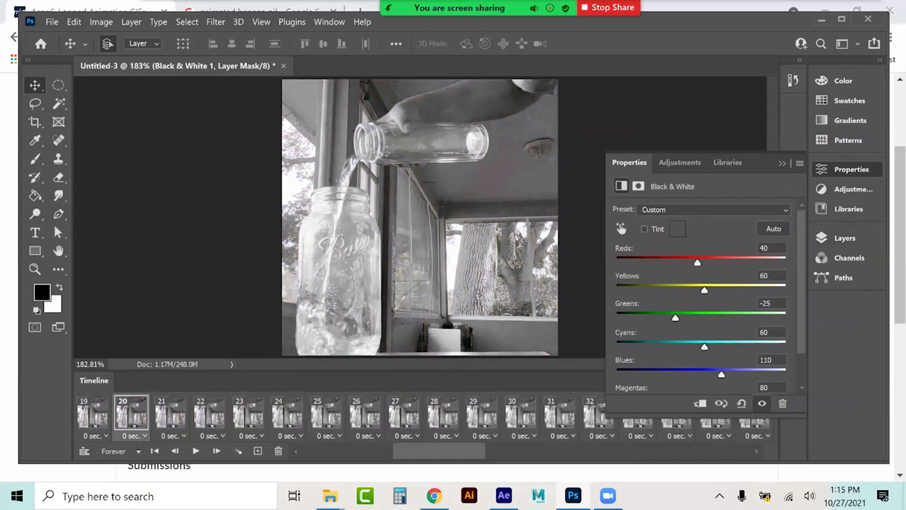
left_click_drag(704, 290, 667, 262)
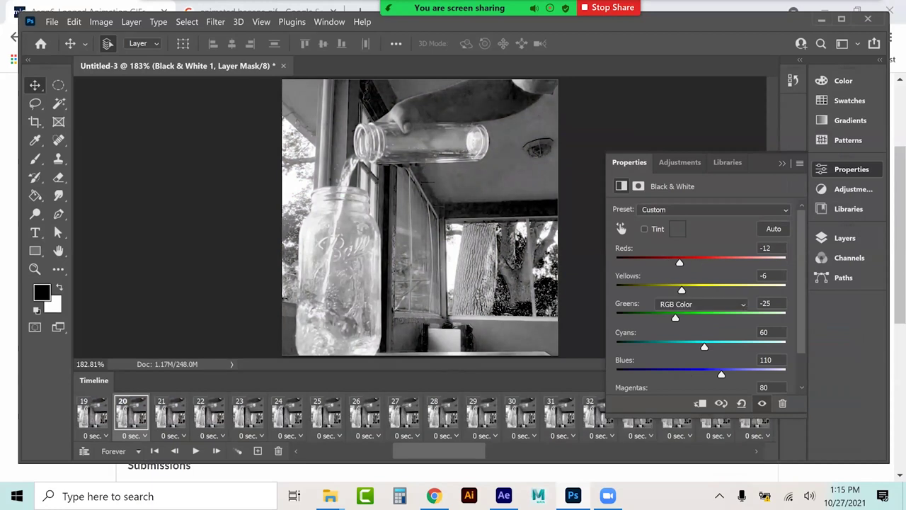
key("space")
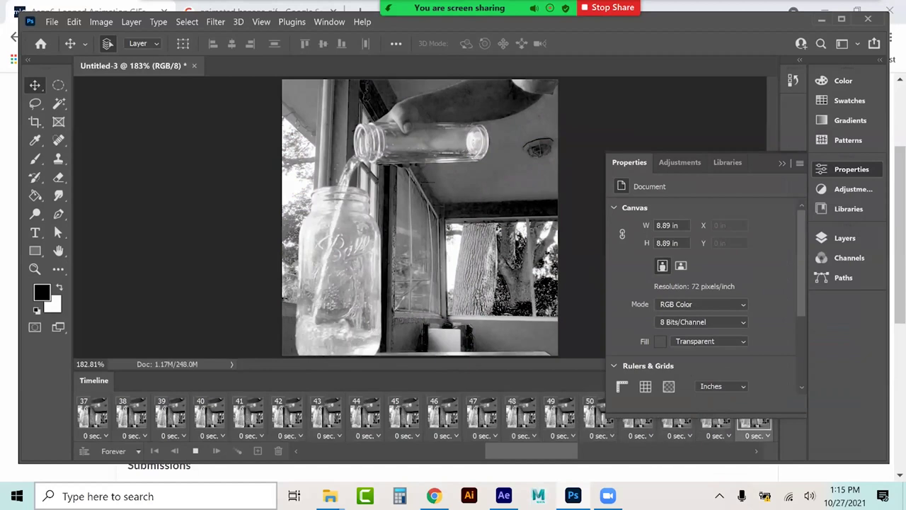
Stop playback, show the adjustment layer stack, and toggle Levels 1 off and on to compare.
key("space")
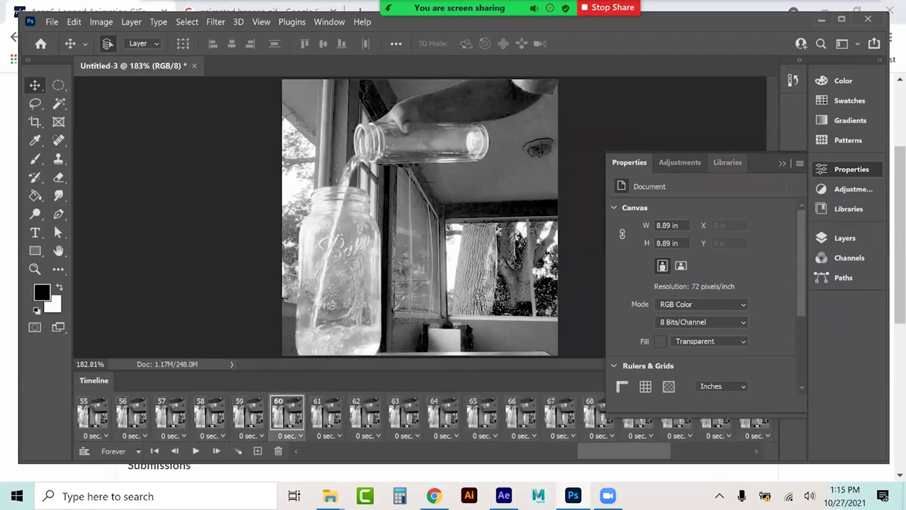
left_click(680, 162)
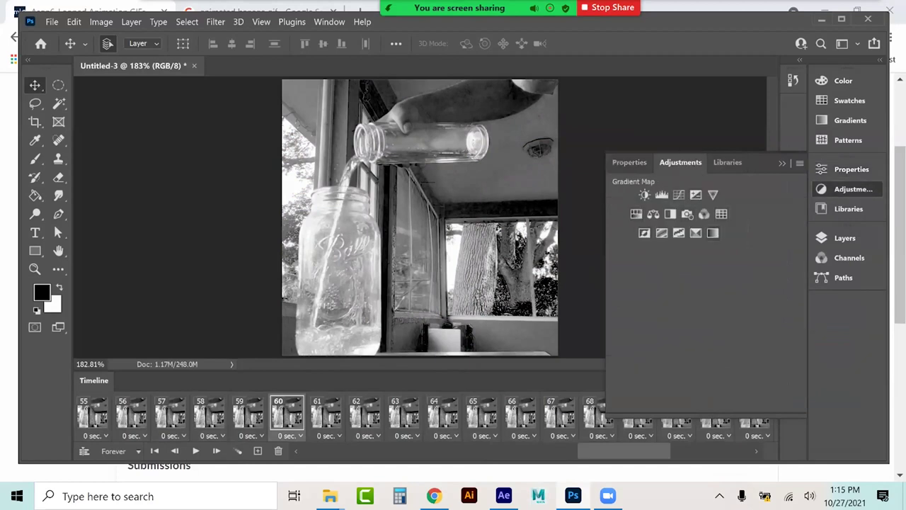
left_click(842, 238)
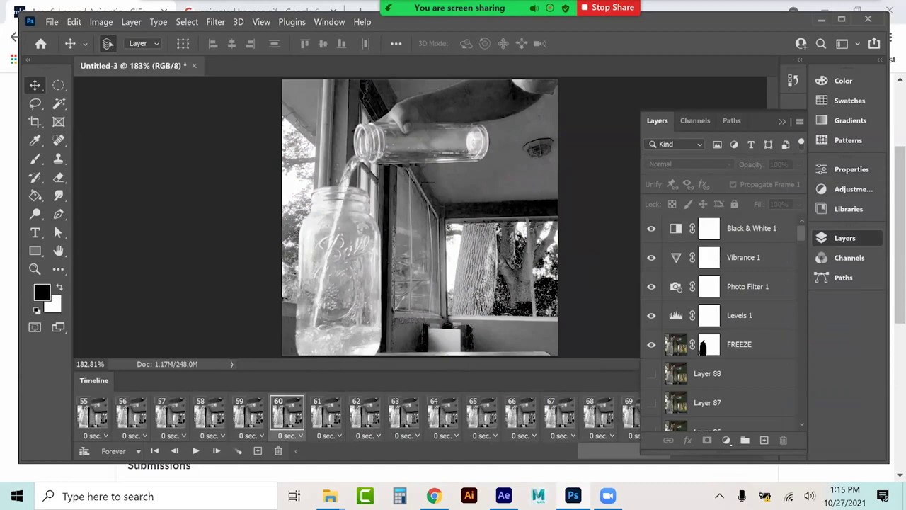
left_click(651, 316)
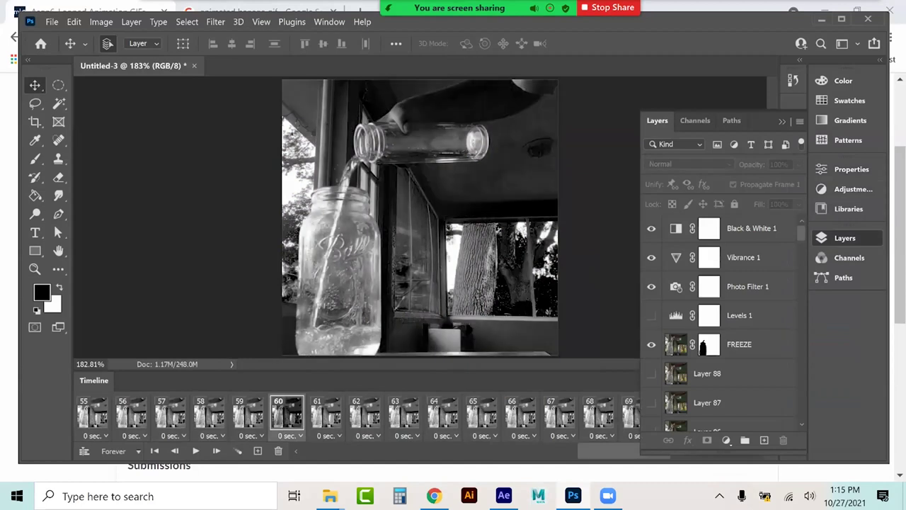
left_click(651, 315)
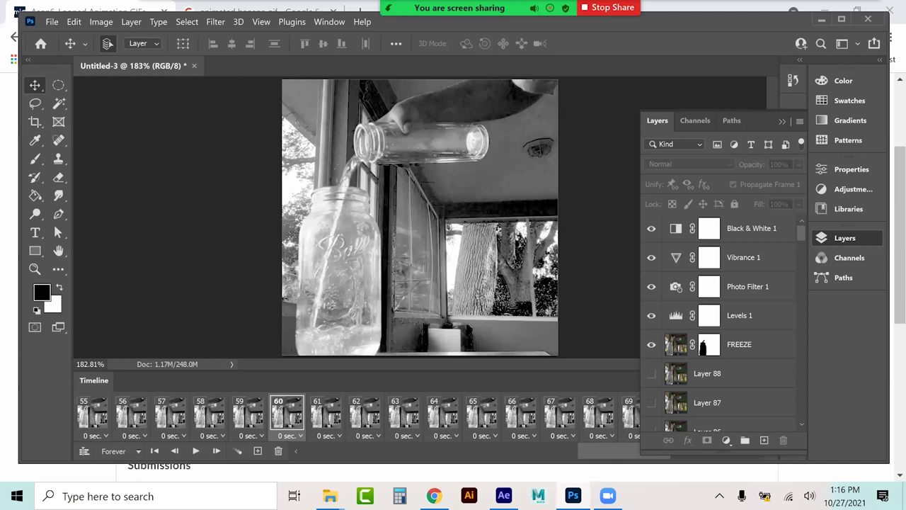
Check frames 4, 1 and 7, comparing the image with Levels 1 on and off.
scroll(357, 415, "left", 10)
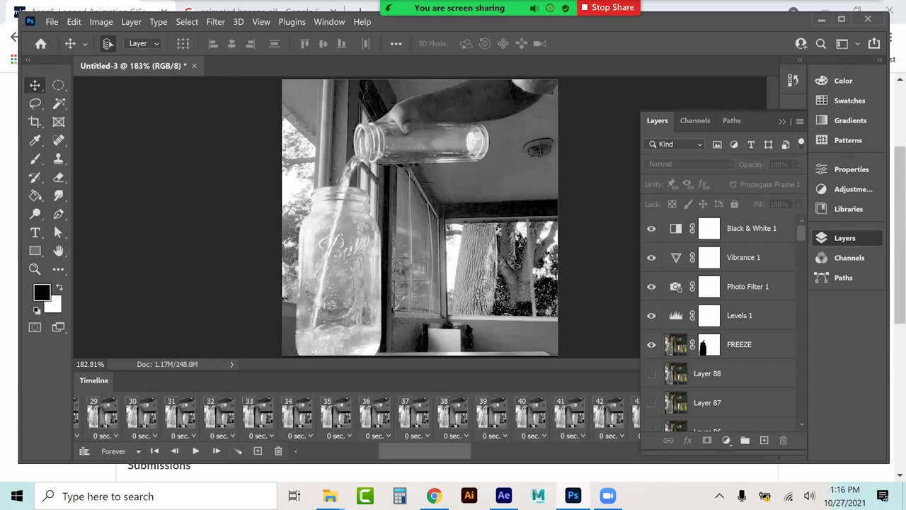
left_click(210, 410)
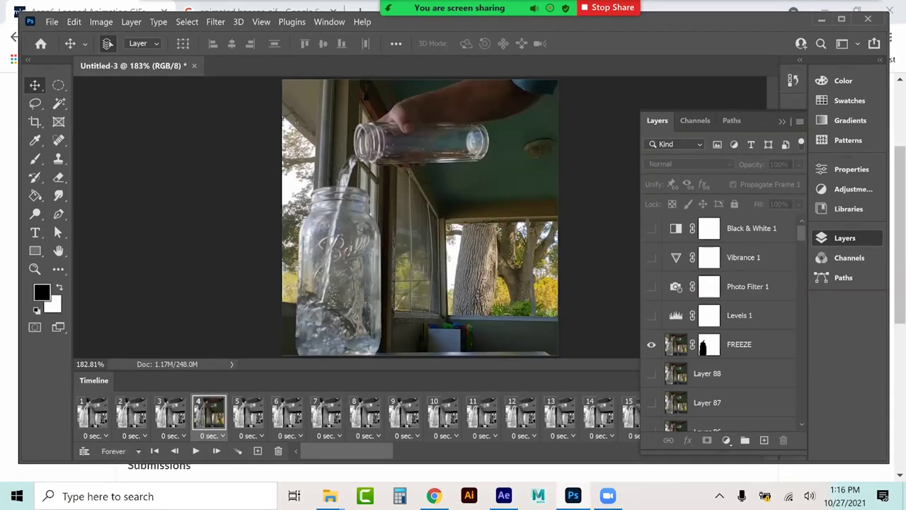
left_click(92, 411)
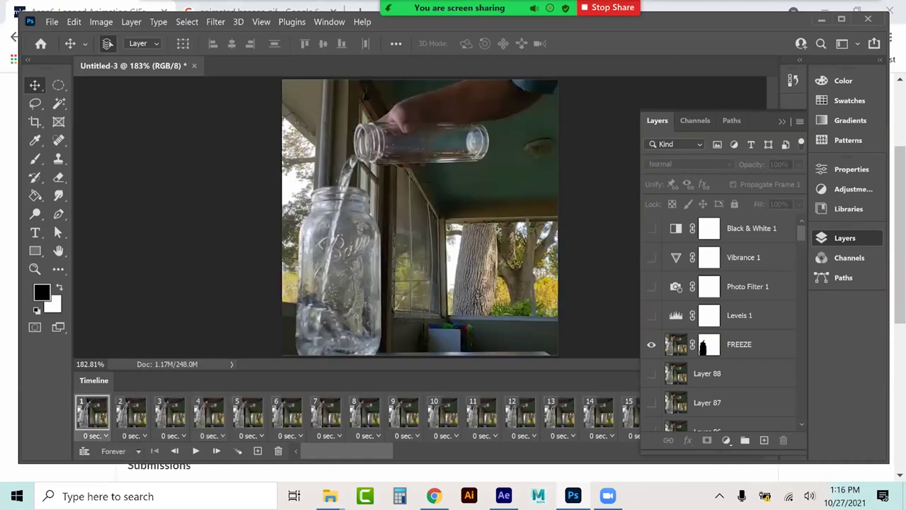
left_click(326, 411)
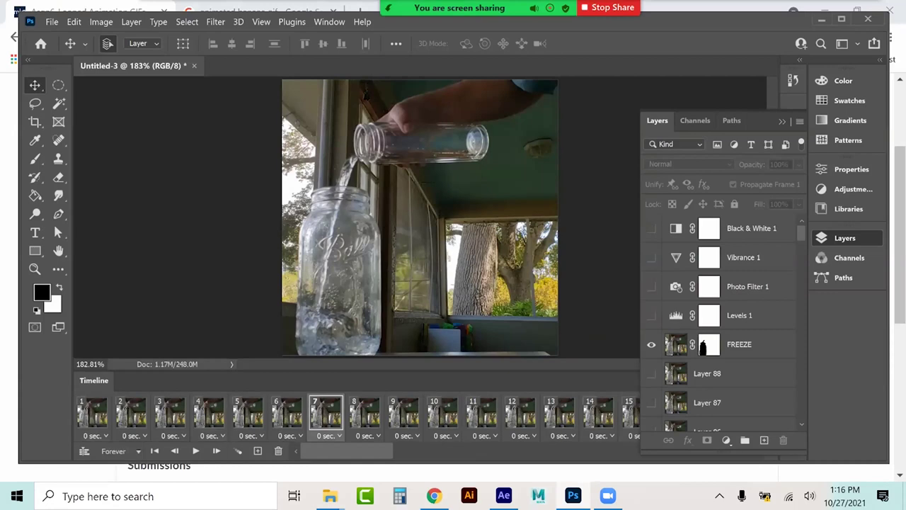
left_click(652, 315)
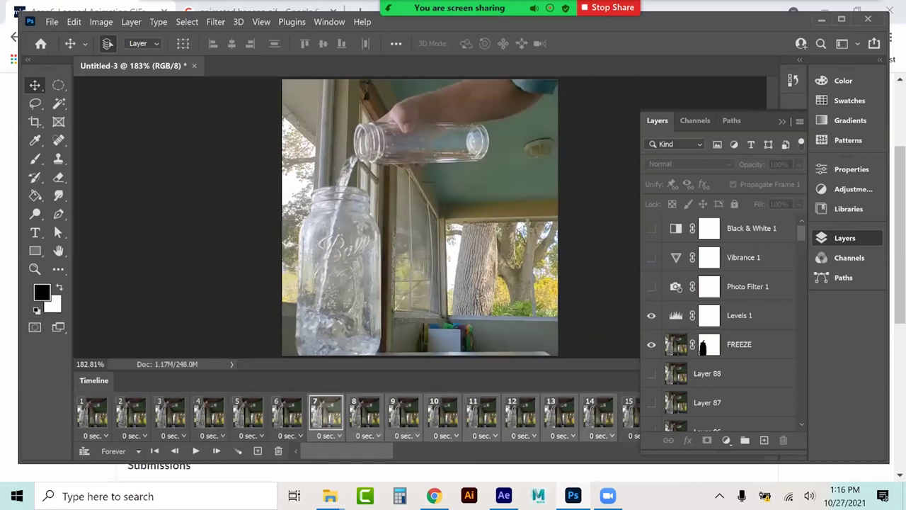
left_click(652, 315)
left_click(652, 315)
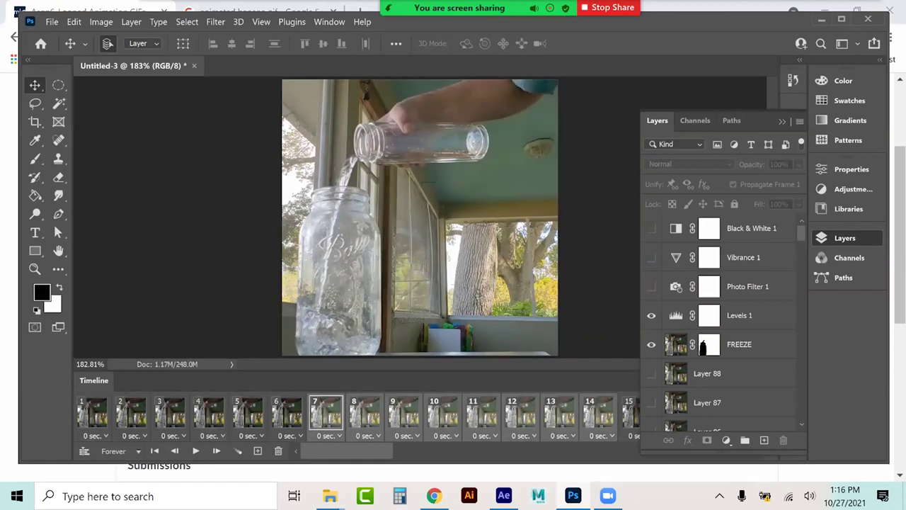
Step through frames 15, 22 and 29, then play the full animation and stop on frame 43.
scroll(354, 415, "right", 5)
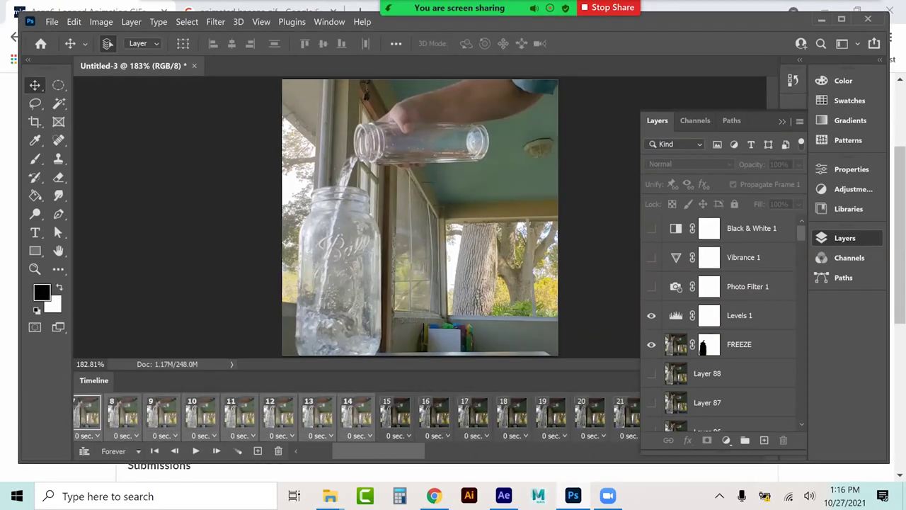
left_click(395, 412)
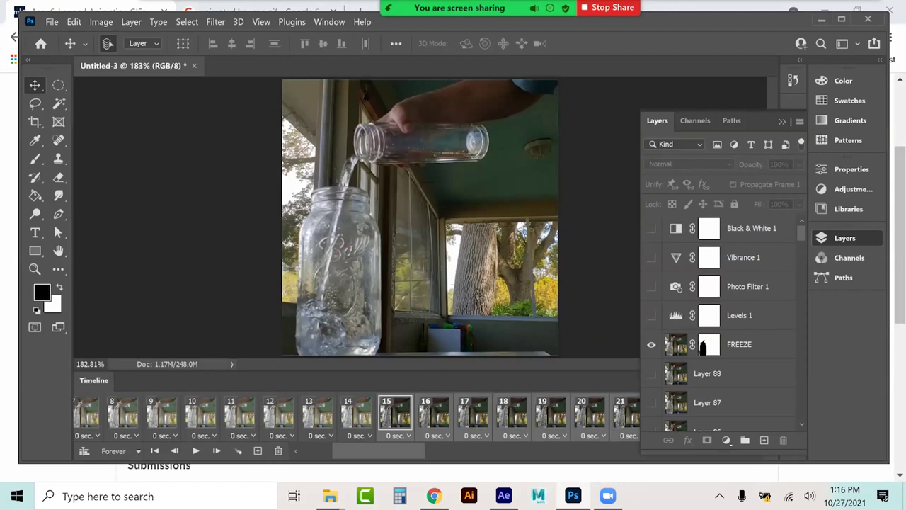
scroll(355, 414, "right", 6)
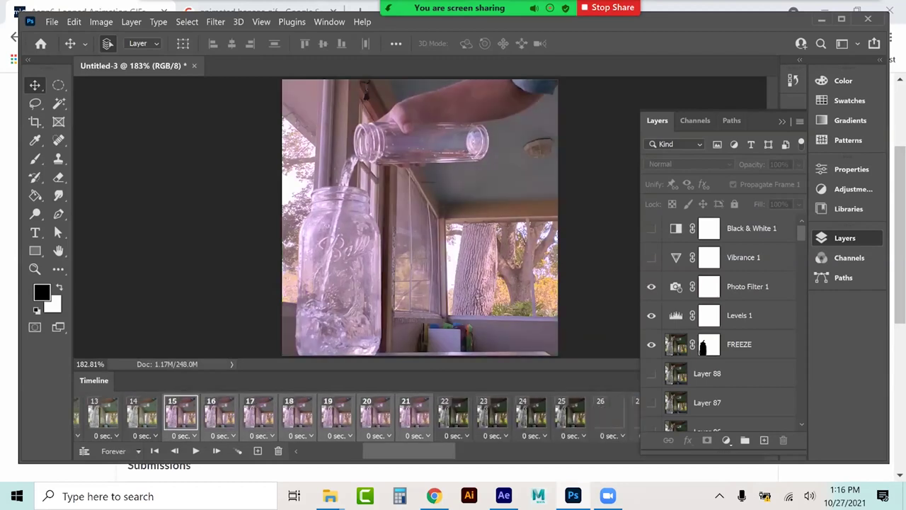
left_click(389, 413)
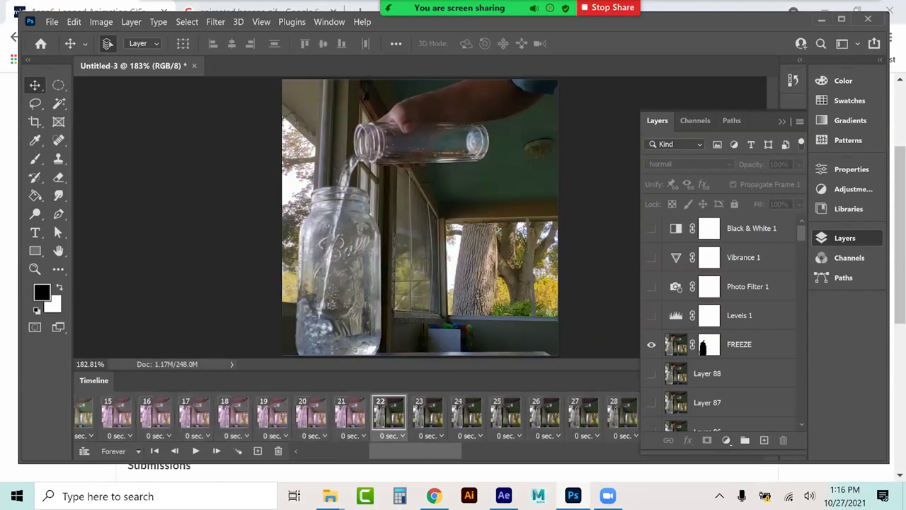
scroll(356, 414, "right", 2)
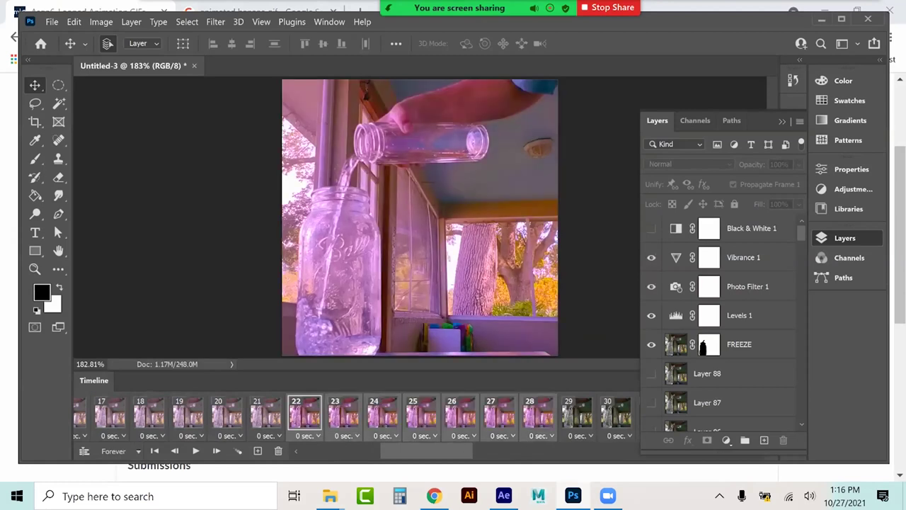
scroll(357, 414, "right", 7)
left_click(279, 413)
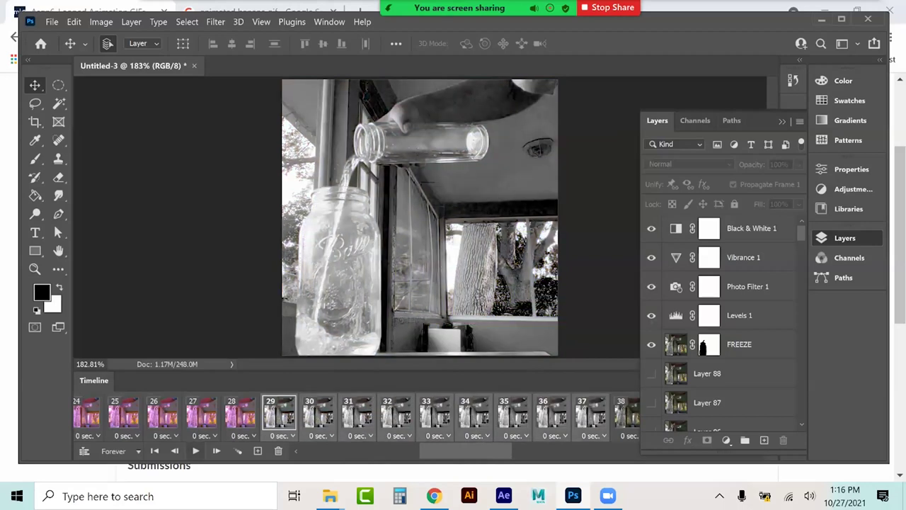
key("space")
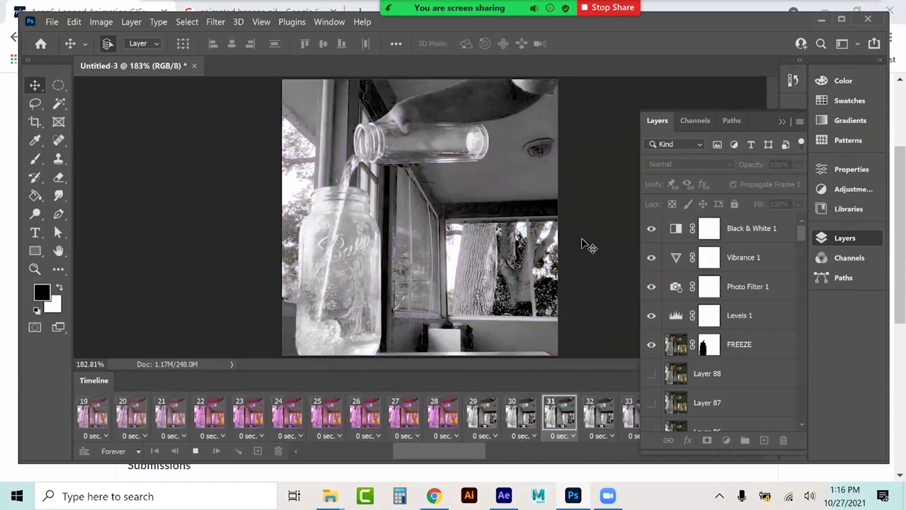
key("space")
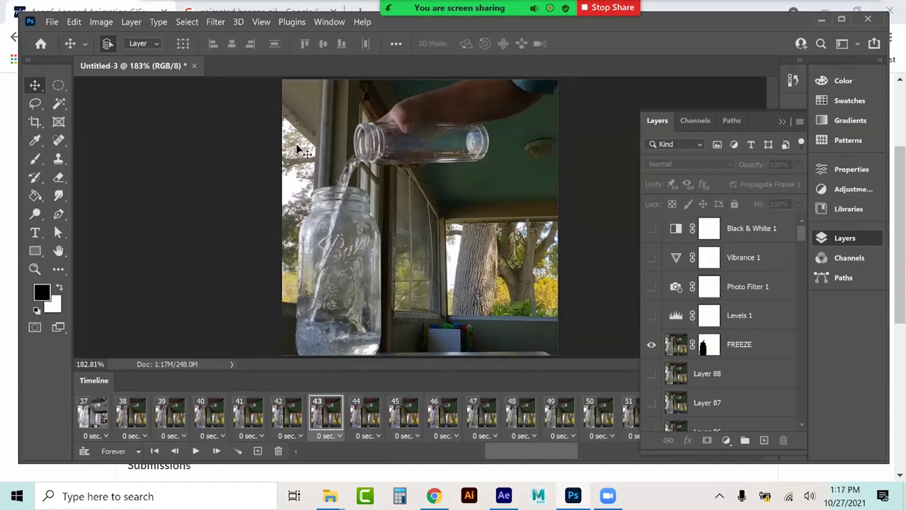
left_click(51, 21)
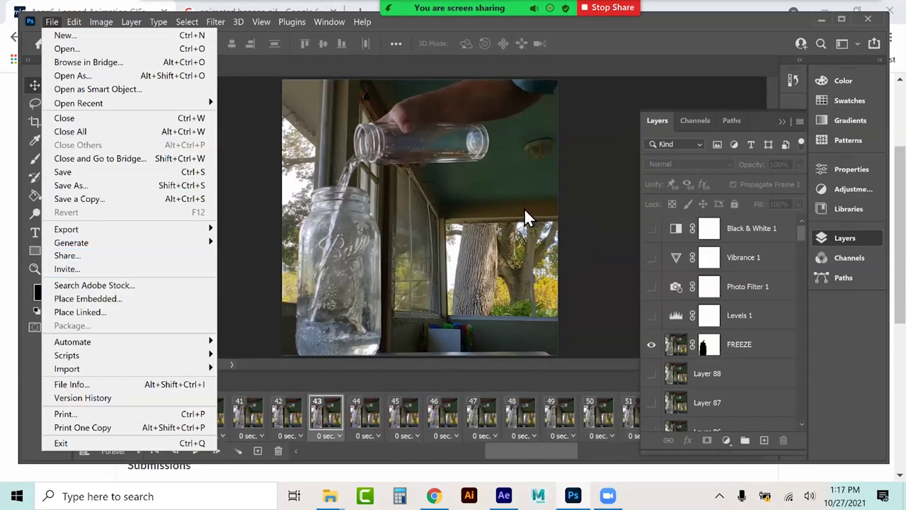
mouse_move(85, 236)
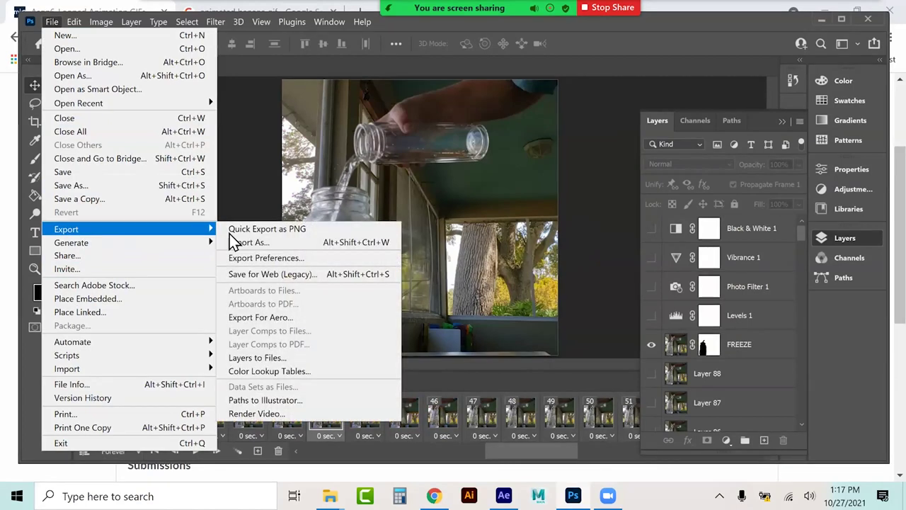
left_click(321, 273)
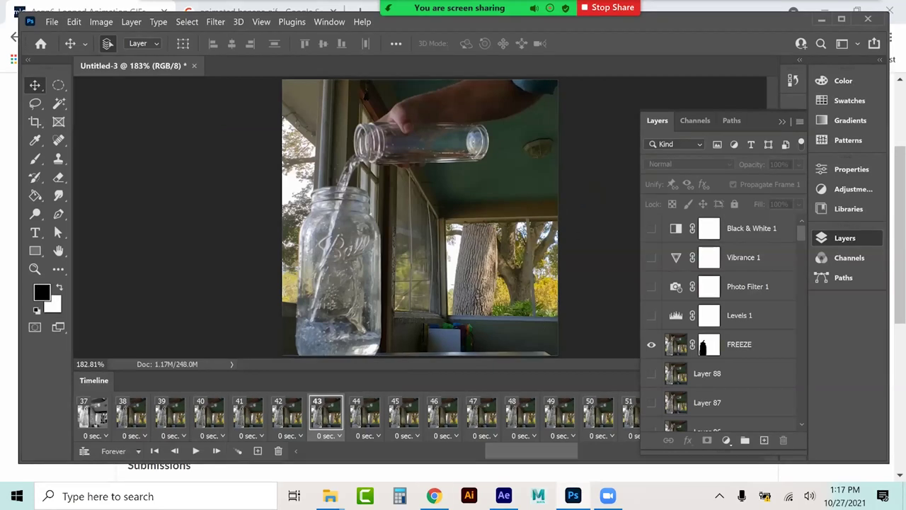
left_click(425, 497)
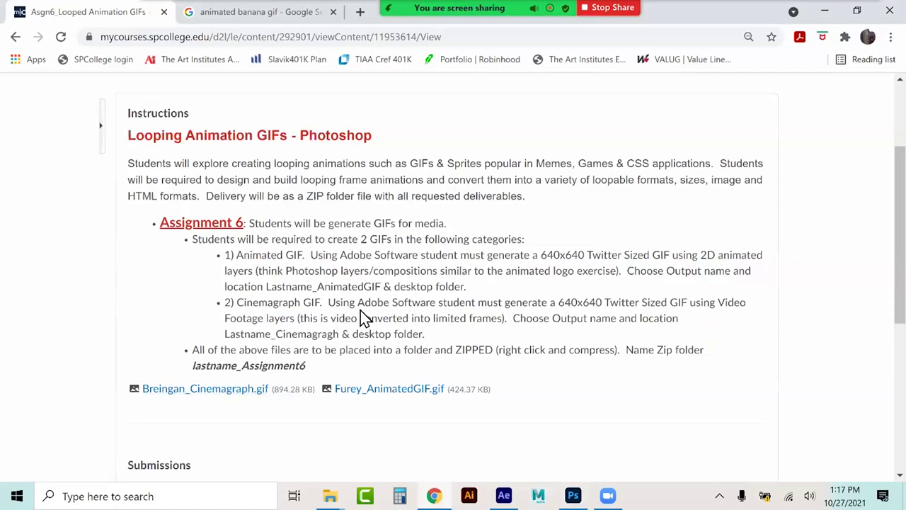
Review the Looping Animation GIFs assignment page, then switch to the 'animated banana gif' results.
scroll(263, 247, "up", 1)
scroll(301, 333, "down", 2)
scroll(188, 265, "down", 1)
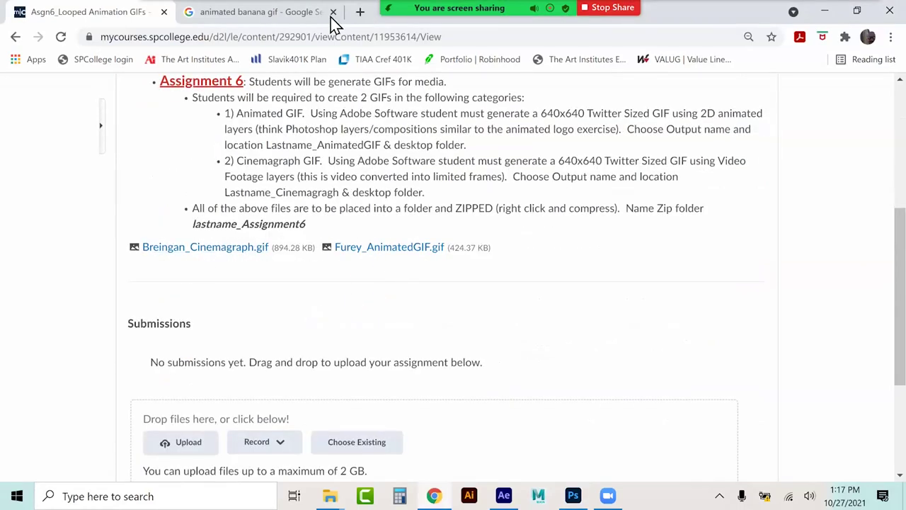
left_click(279, 16)
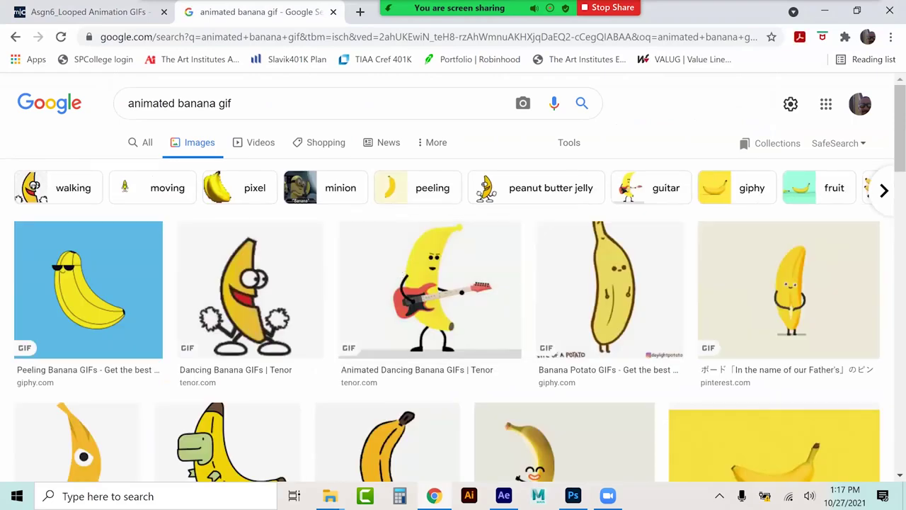
left_click(826, 104)
left_click(762, 173)
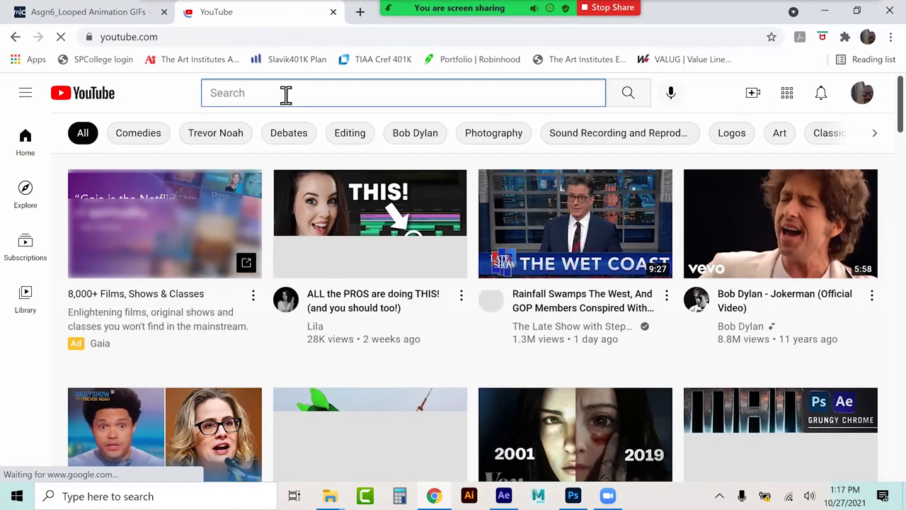
type("Phlea")
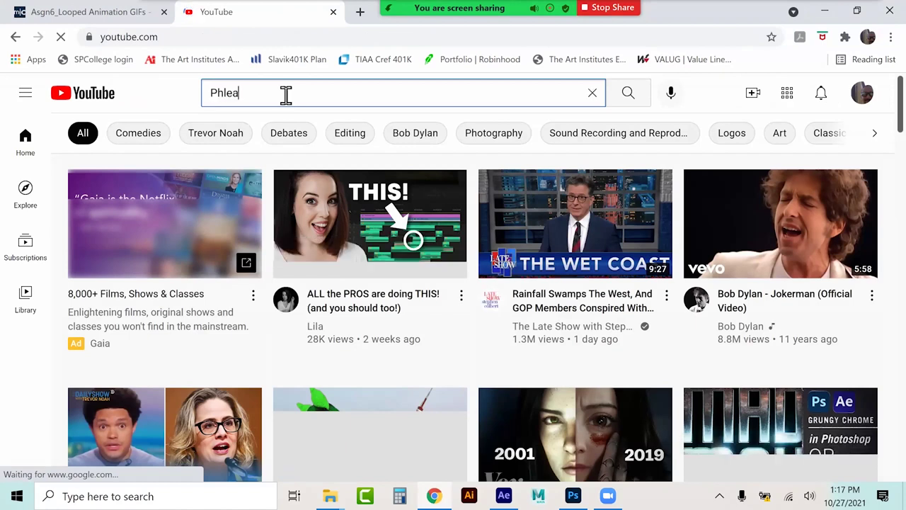
type("rn gif")
key("Return")
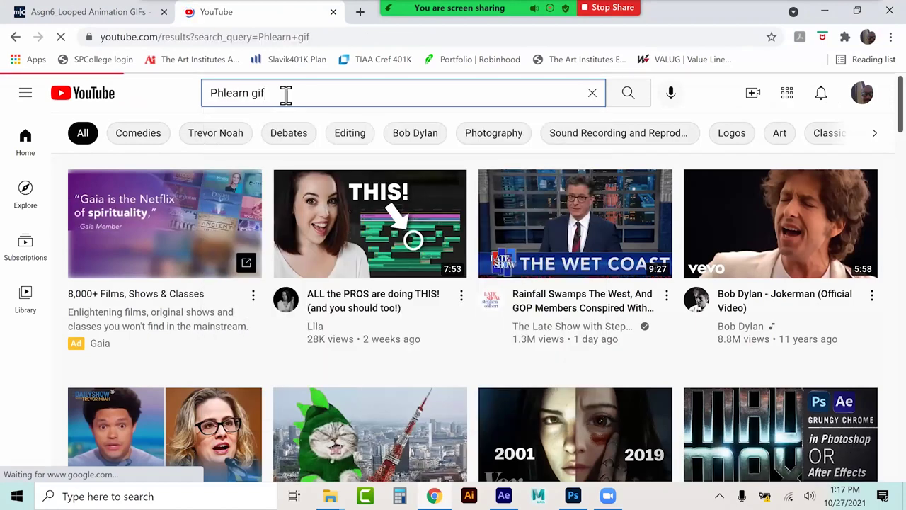
scroll(439, 269, "down", 2)
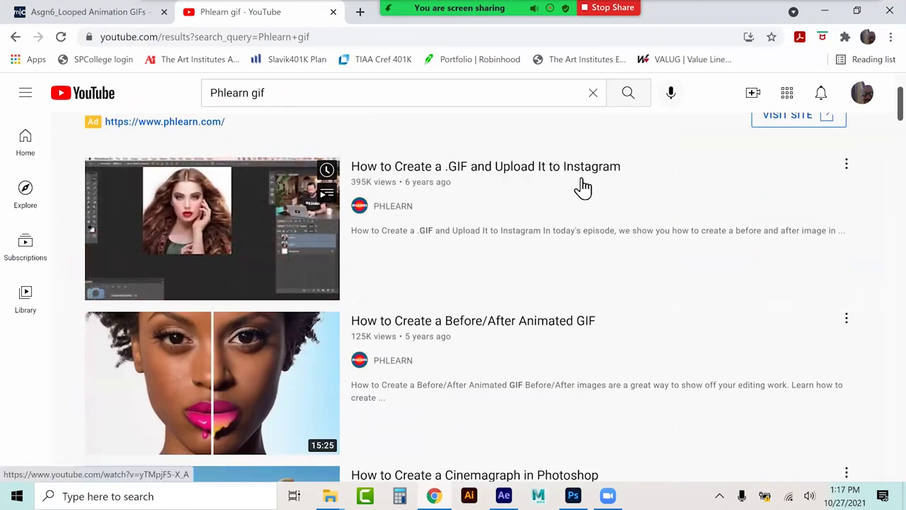
scroll(587, 267, "down", 2)
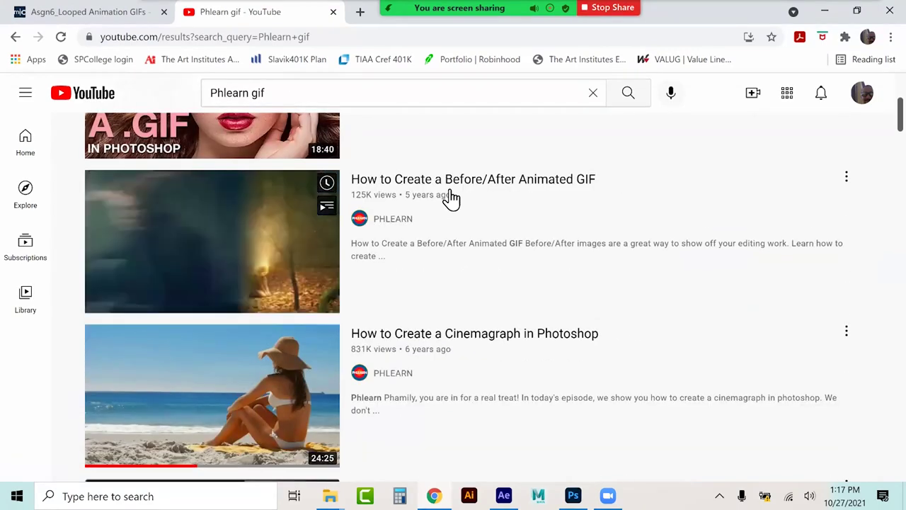
scroll(588, 276, "down", 1)
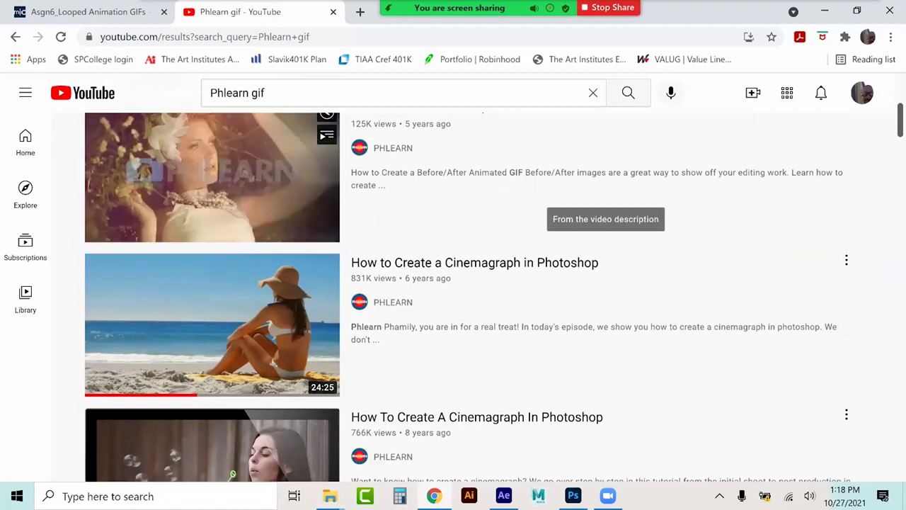
scroll(589, 287, "down", 2)
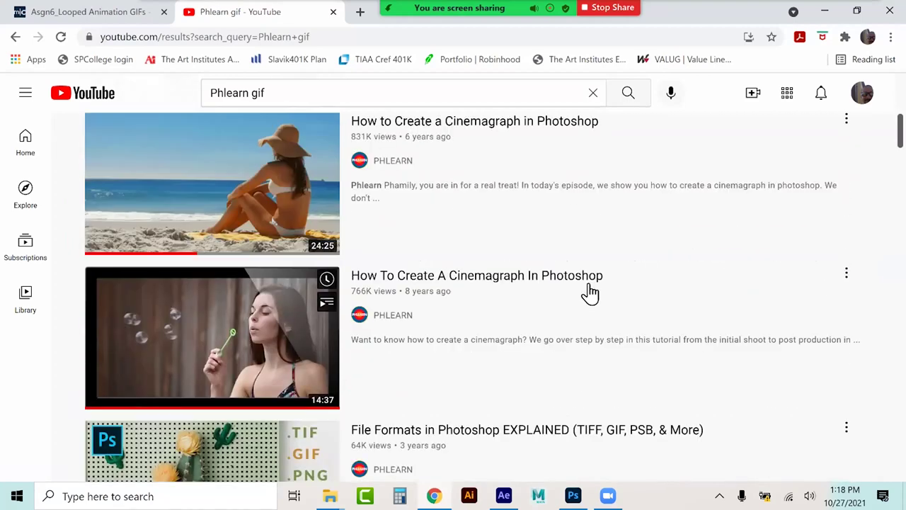
scroll(453, 297, "down", 1)
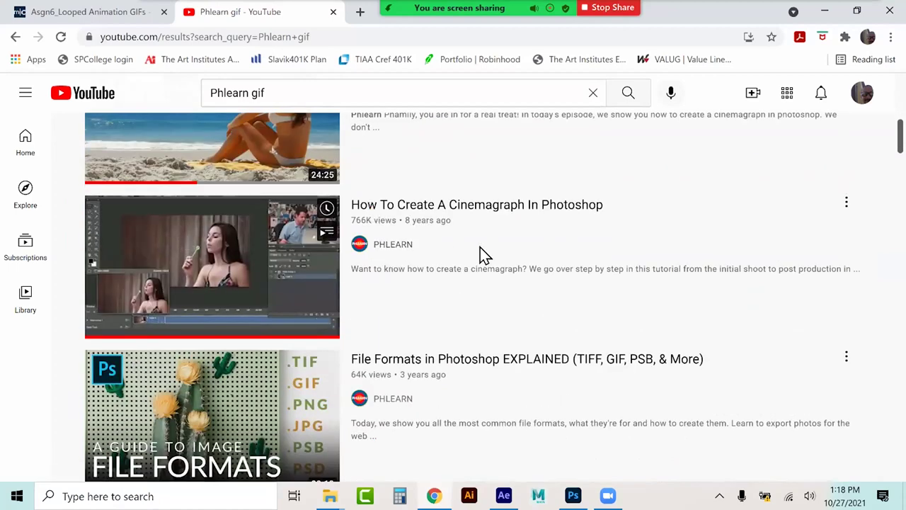
scroll(482, 255, "down", 1)
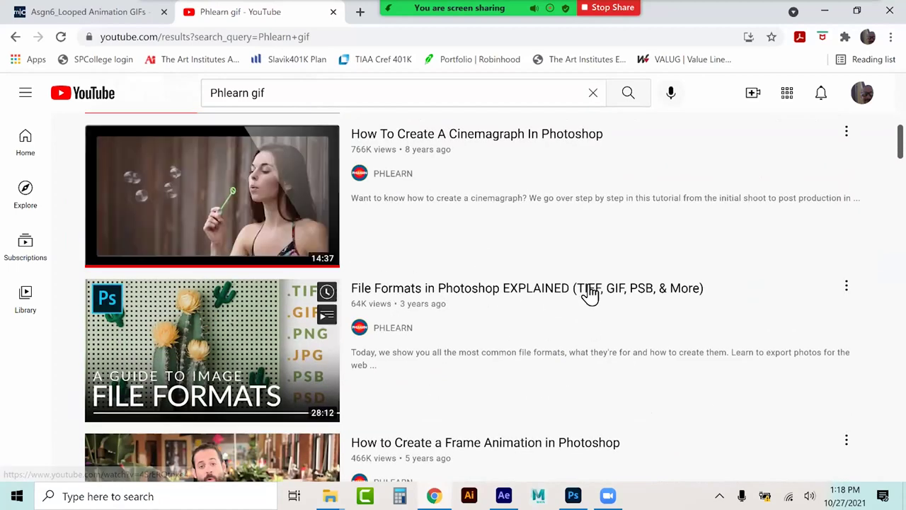
scroll(587, 293, "down", 2)
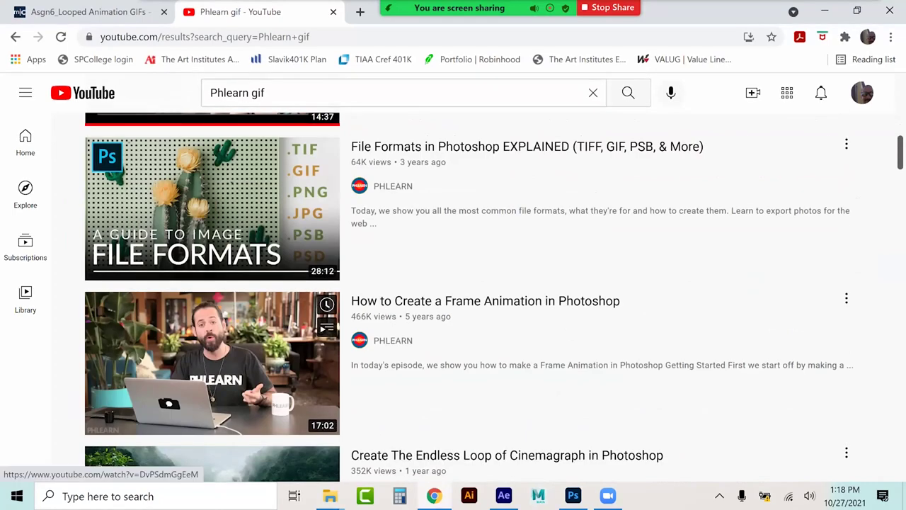
scroll(538, 305, "down", 2)
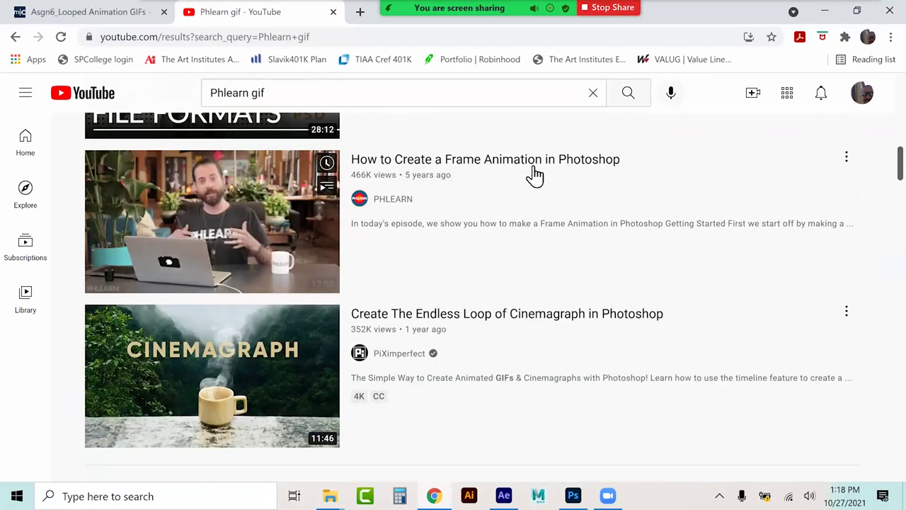
scroll(534, 175, "down", 1)
scroll(553, 320, "down", 2)
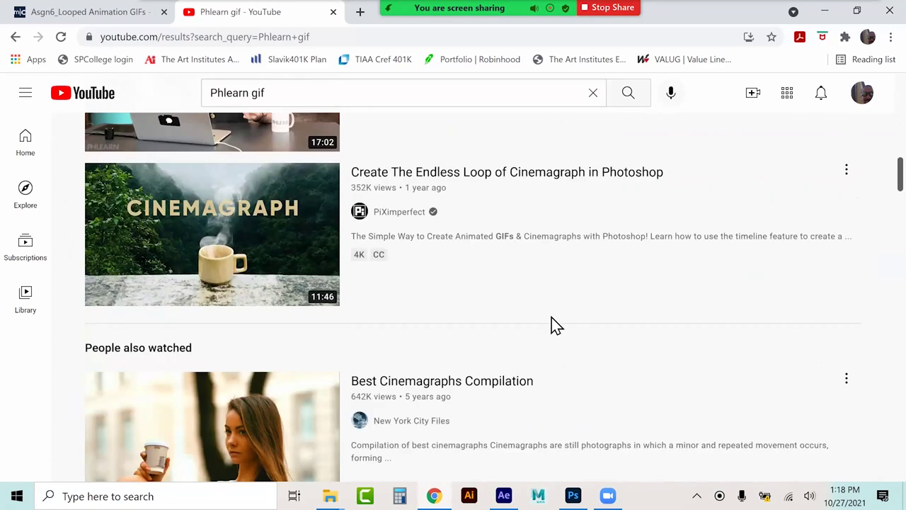
scroll(552, 317, "up", 15)
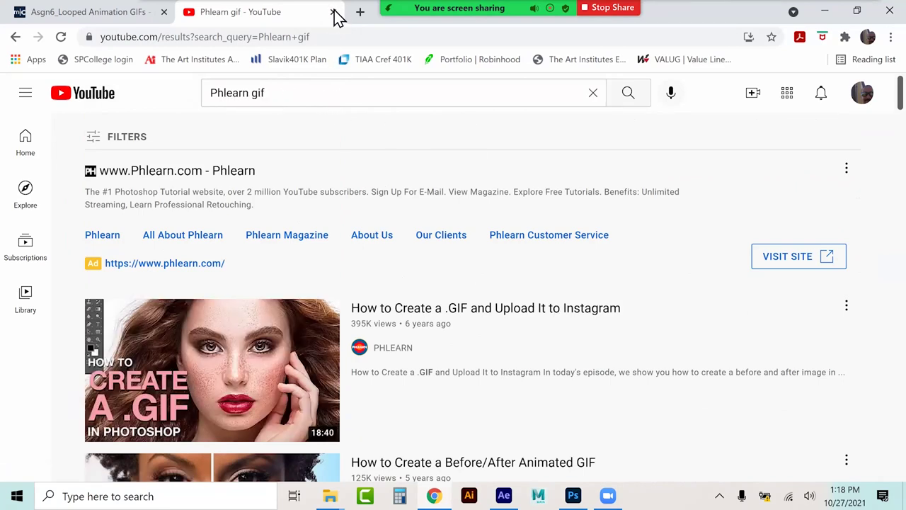
left_click(287, 99)
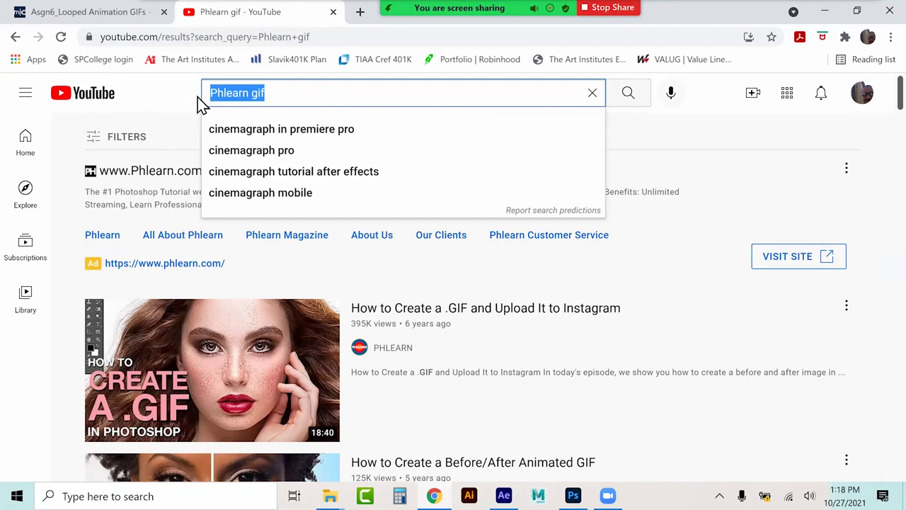
Search YouTube for 'cinemagraphs'.
type("cinema")
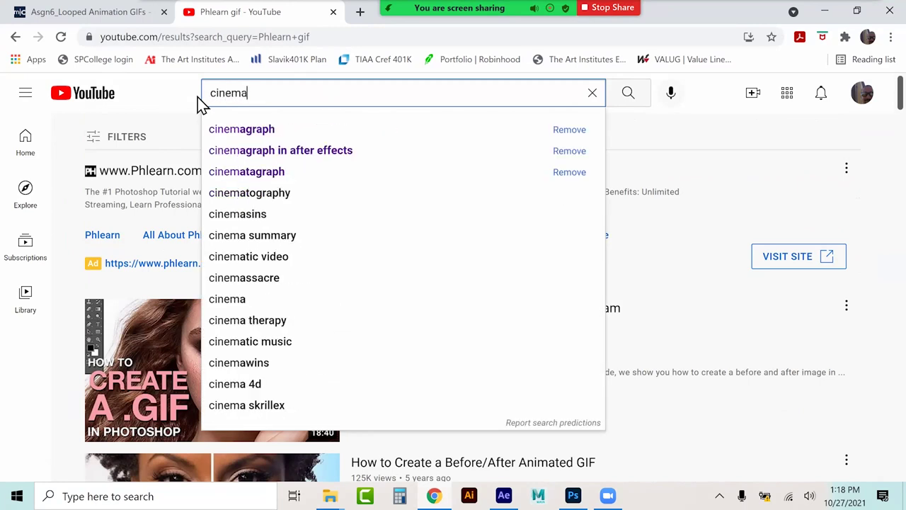
type("graphs")
key("Return")
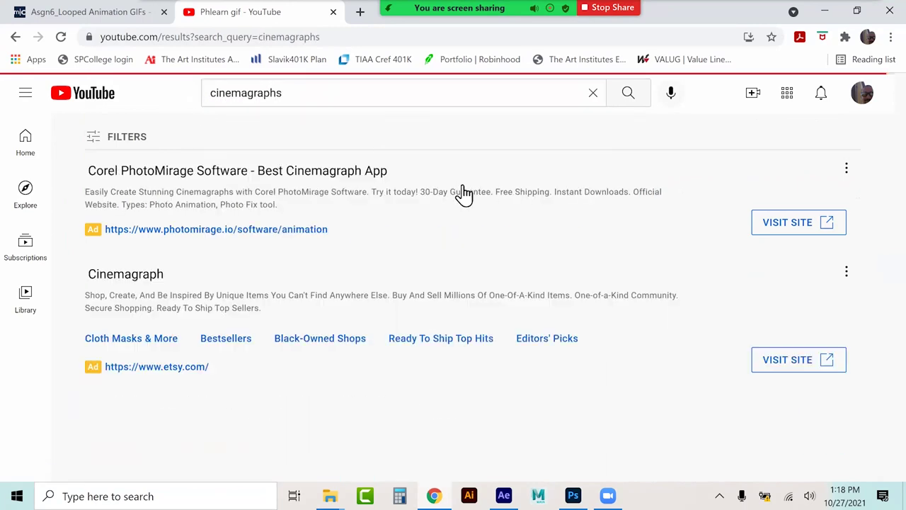
scroll(472, 239, "down", 6)
scroll(479, 249, "down", 5)
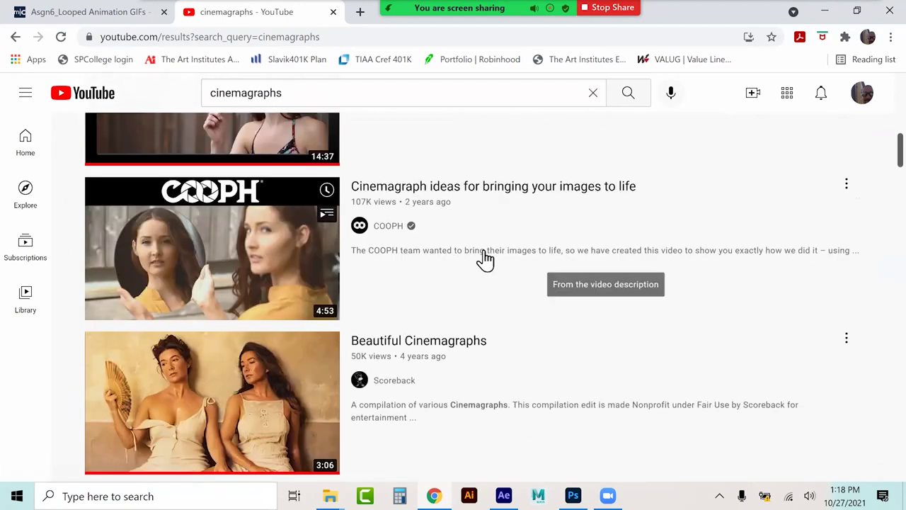
scroll(483, 254, "down", 4)
scroll(481, 252, "up", 1)
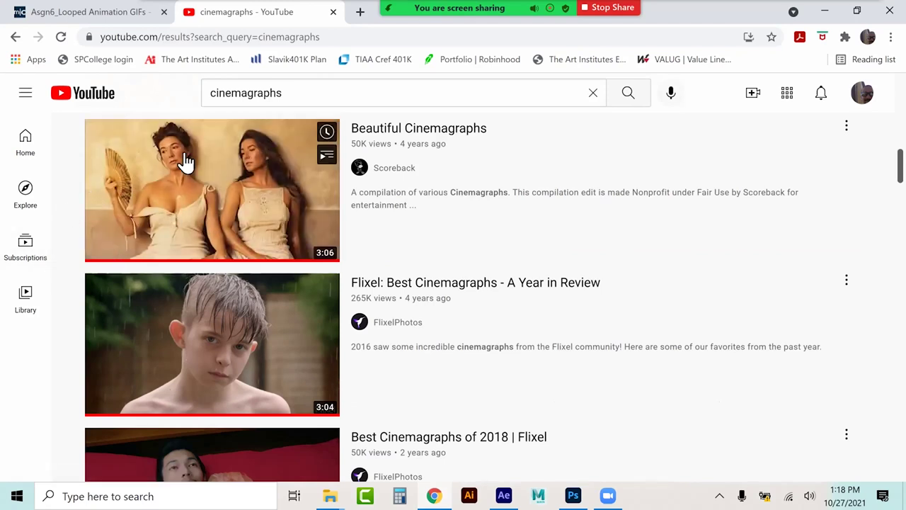
Browse the cinemagraph tutorial results, including Phlearn's 'How to Create a Cinemagraph in Photoshop'.
scroll(568, 224, "down", 3)
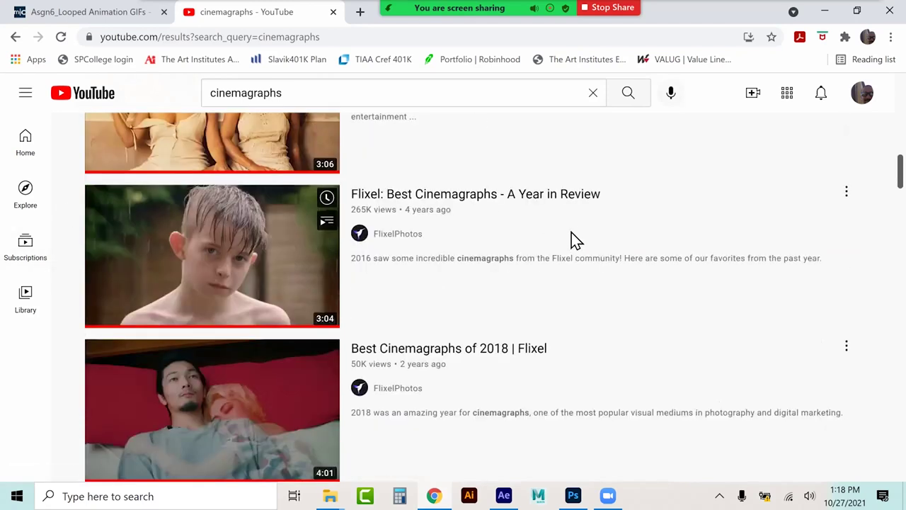
scroll(578, 244, "down", 3)
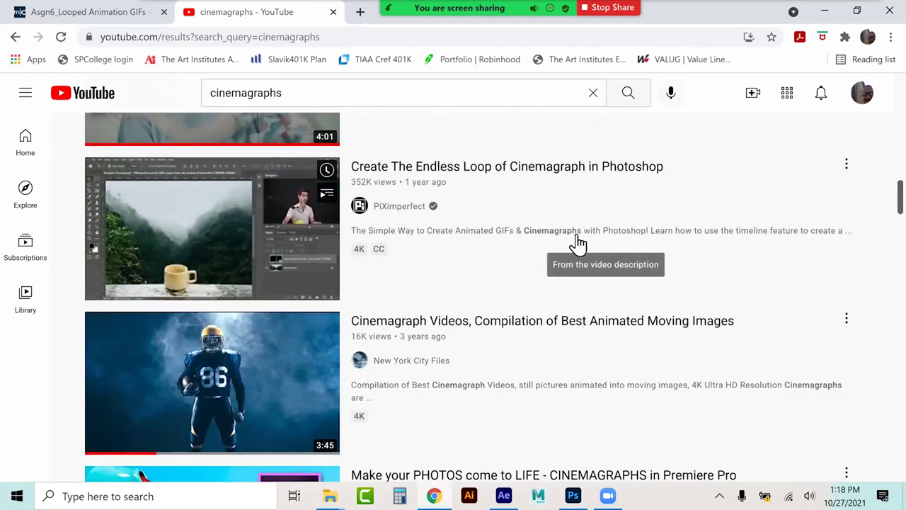
scroll(577, 244, "down", 2)
scroll(585, 226, "down", 2)
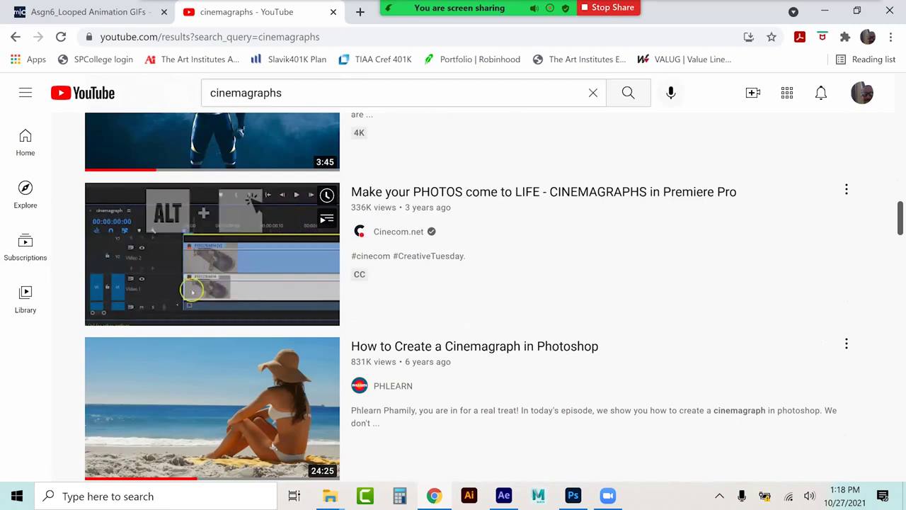
scroll(555, 327, "down", 2)
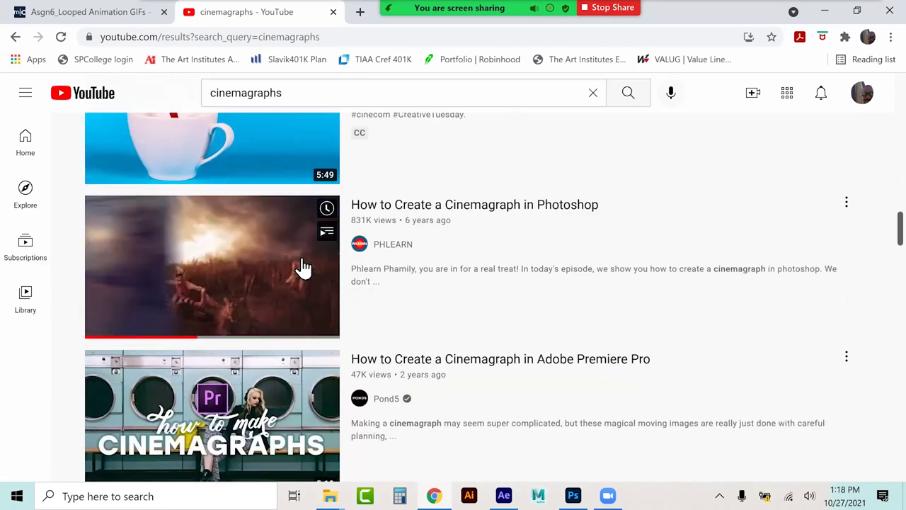
scroll(552, 295, "down", 3)
scroll(548, 303, "down", 3)
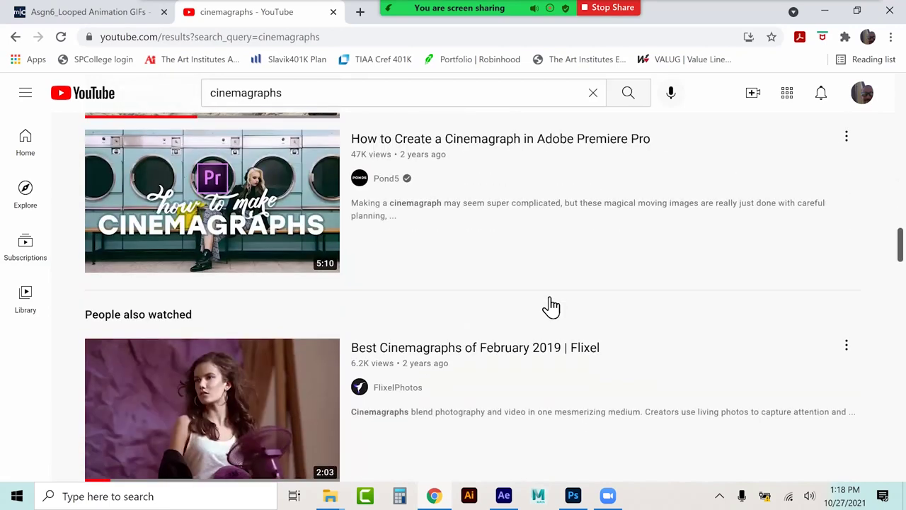
scroll(550, 305, "down", 3)
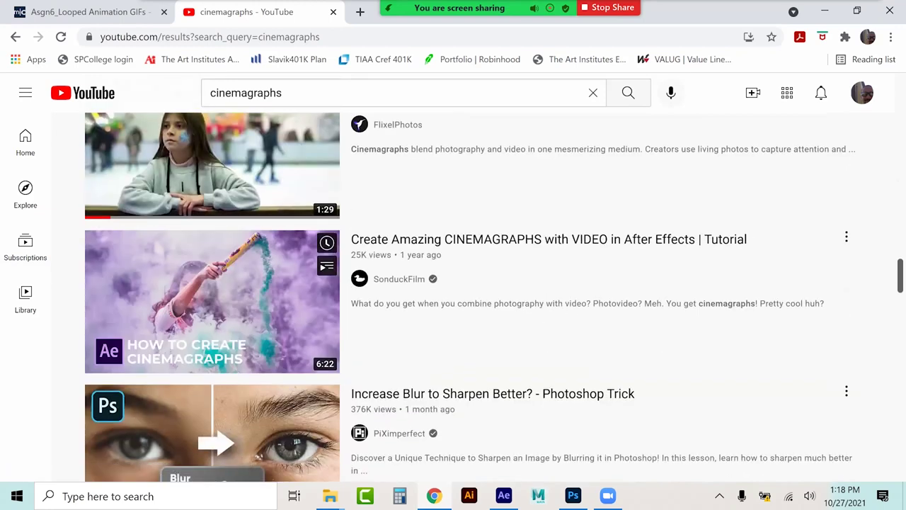
scroll(552, 304, "down", 2)
scroll(553, 305, "down", 5)
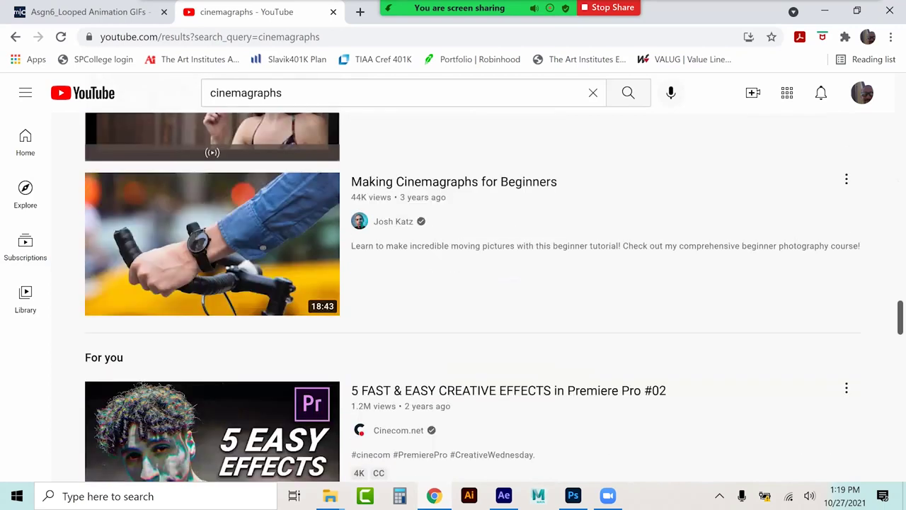
scroll(473, 297, "down", 1)
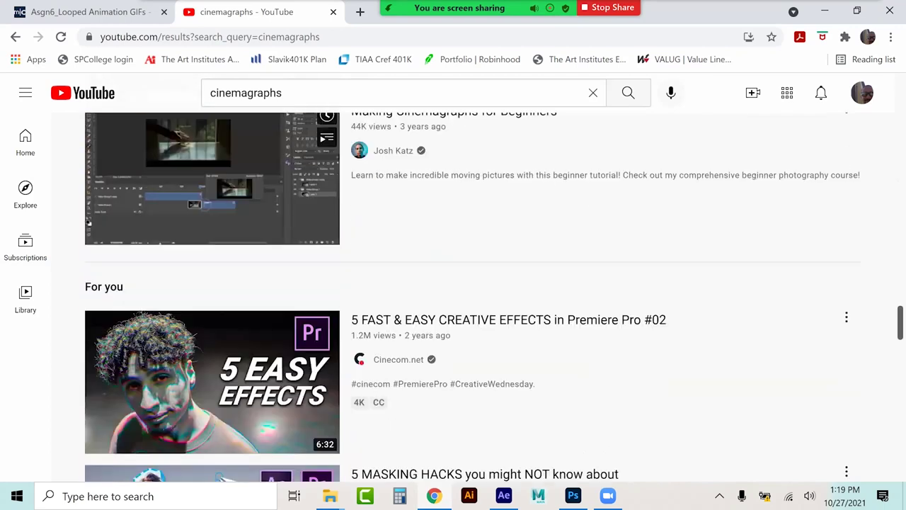
scroll(473, 297, "down", 5)
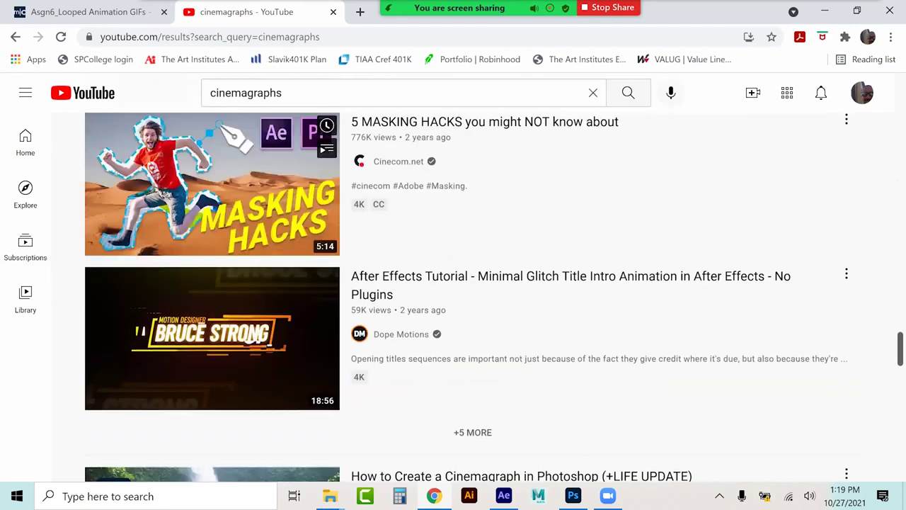
scroll(474, 297, "up", 4)
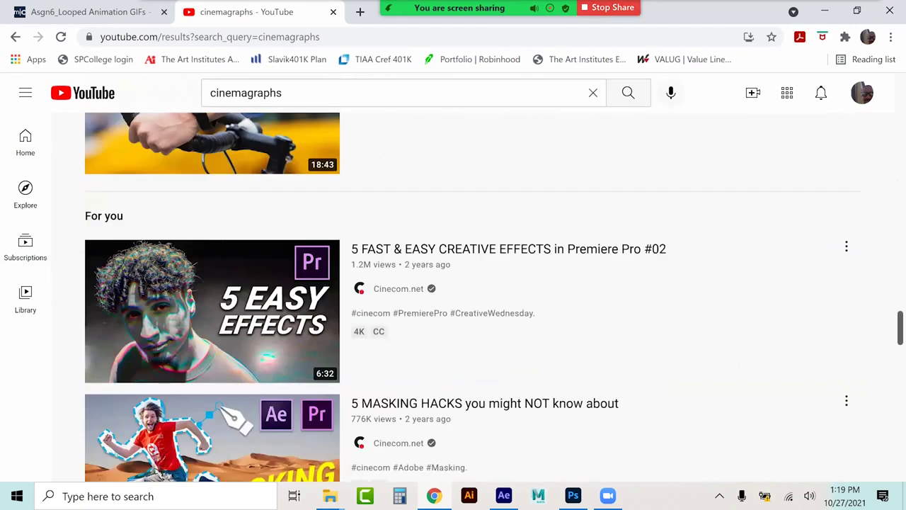